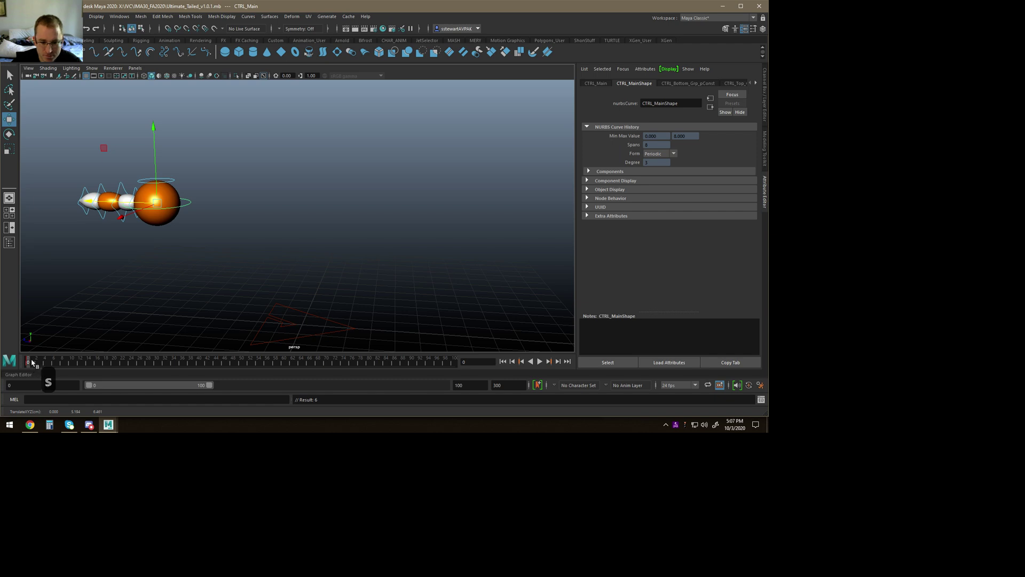
Step: Lower the ball's main control to the ground farther along its path at frame 10, and key it at frames 10 and 20
left_click_drag(30, 364, 186, 367)
left_click_drag(63, 164, 137, 193)
scroll(281, 213, "down", 1)
left_click_drag(216, 215, 192, 195)
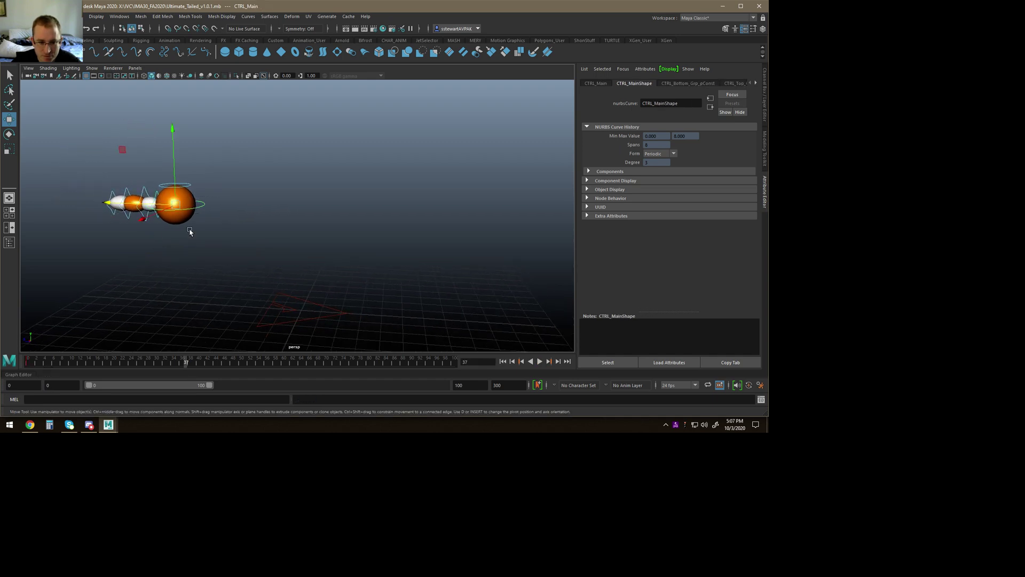
left_click_drag(34, 364, 72, 364)
left_click_drag(155, 205, 266, 265)
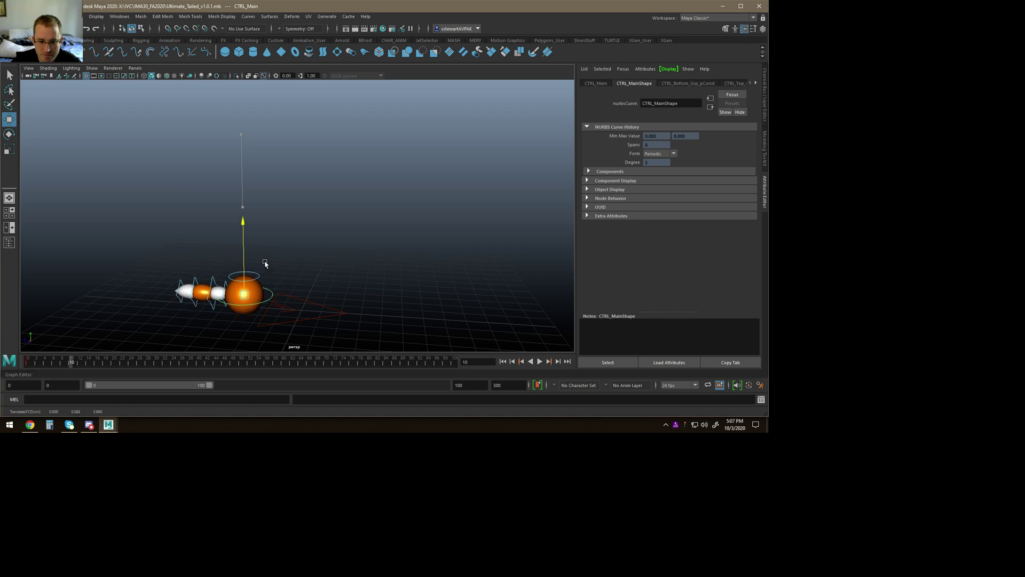
key("s")
left_click_drag(72, 364, 115, 364)
key("s")
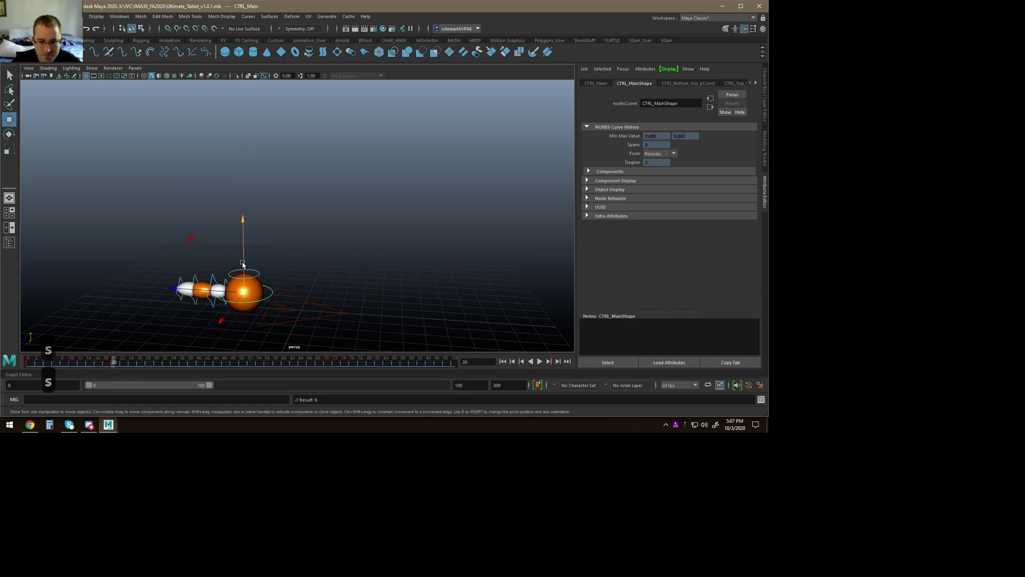
left_click_drag(243, 263, 248, 206)
left_click_drag(195, 235, 263, 238)
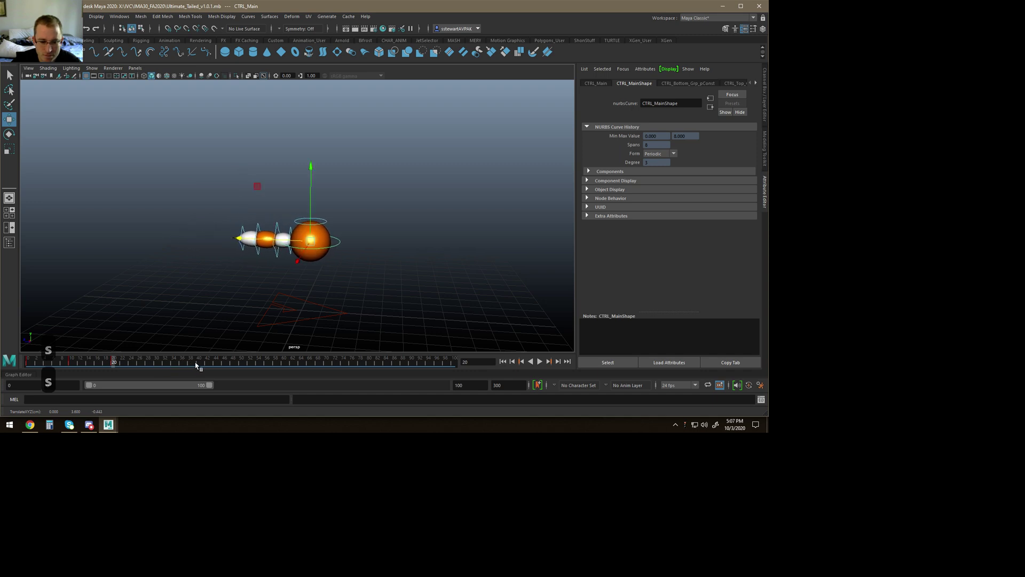
left_click(197, 365)
left_click_drag(243, 275, 392, 267)
Step: At frame 60, move the main control to the far end of the path and key it, with automatic keyframing turned on
left_click_drag(203, 363, 284, 366)
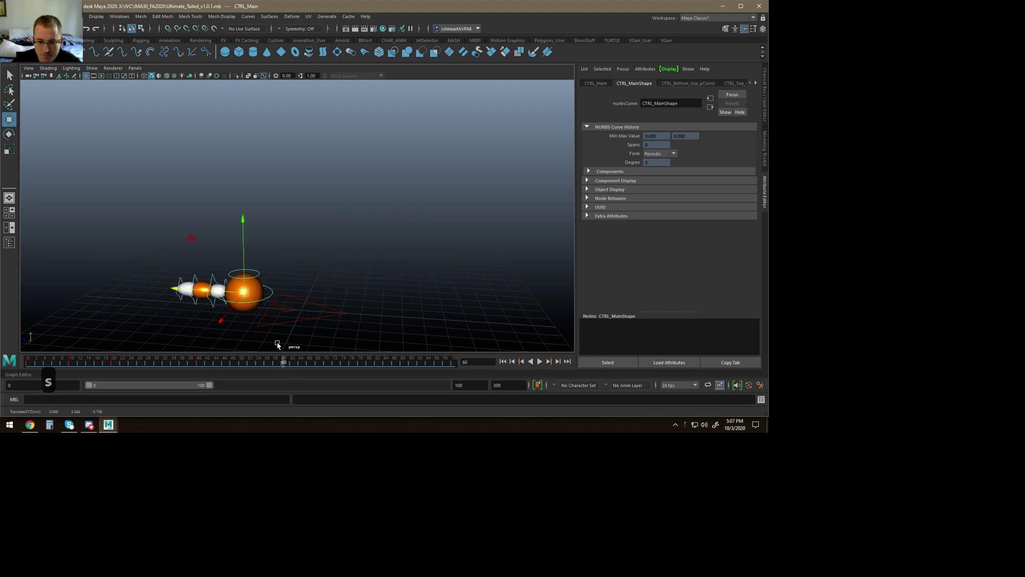
left_click_drag(222, 282, 537, 300)
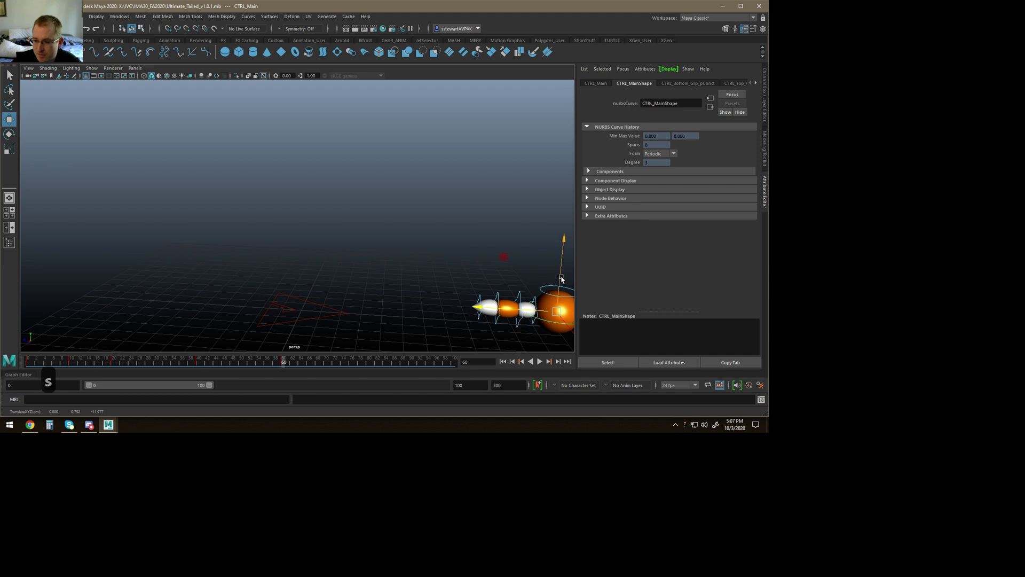
left_click(569, 254)
left_click(749, 385)
scroll(378, 256, "down", 3)
left_click(544, 304)
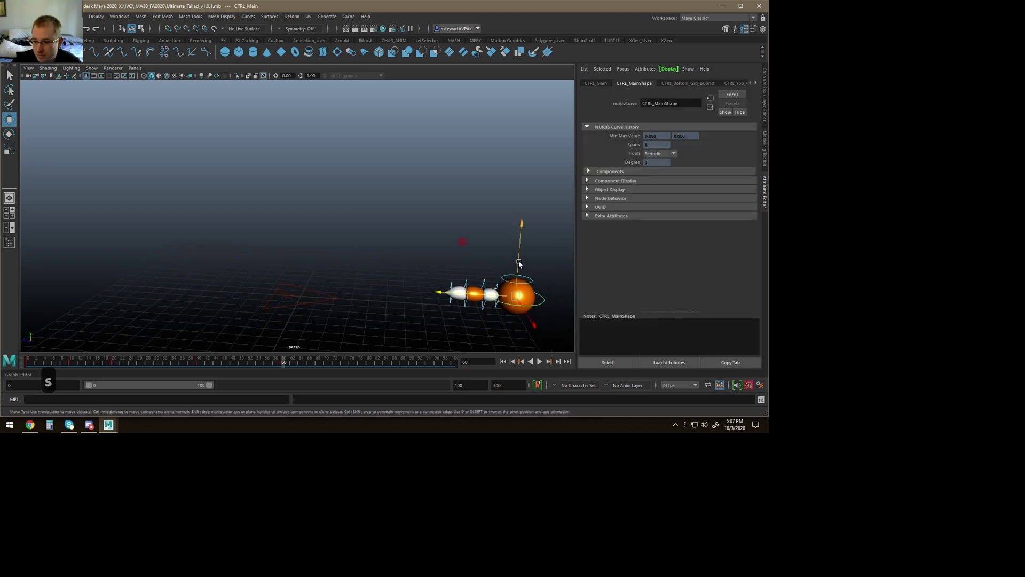
left_click_drag(522, 256, 523, 243)
key("s")
Step: Reselect the main control and play back the animation to review the keyed motion
left_click(70, 367)
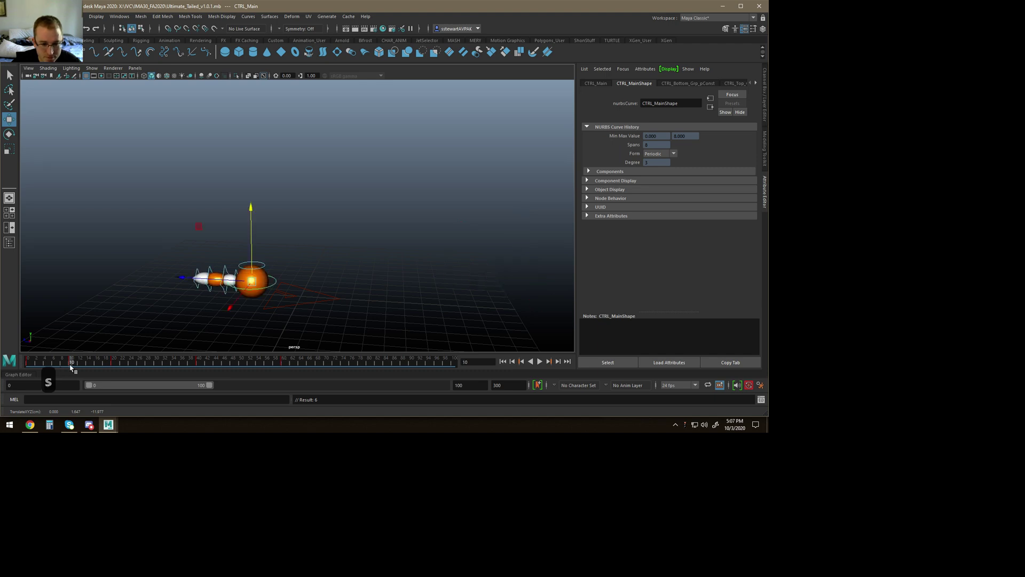
key("alt+d")
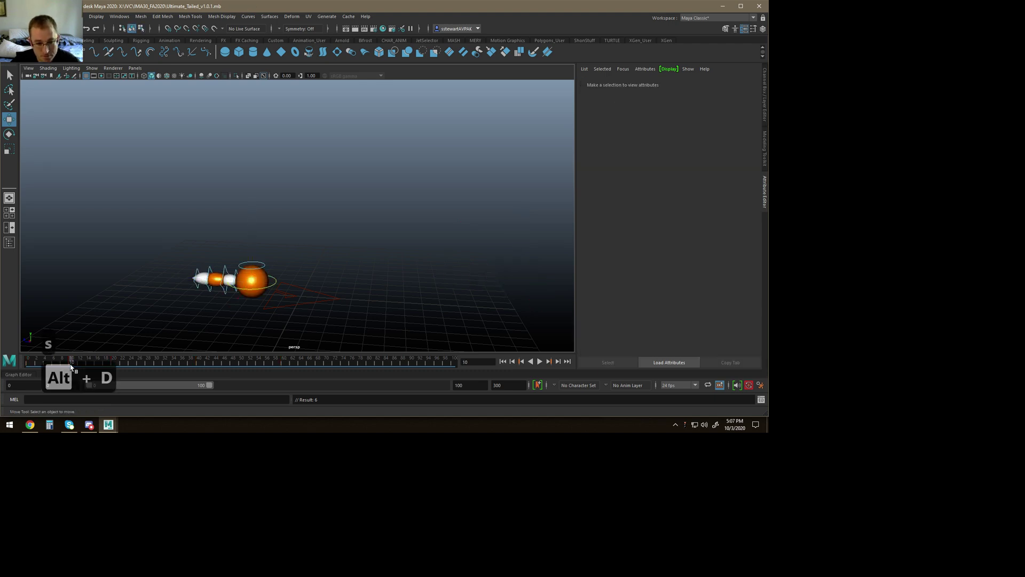
left_click(275, 282)
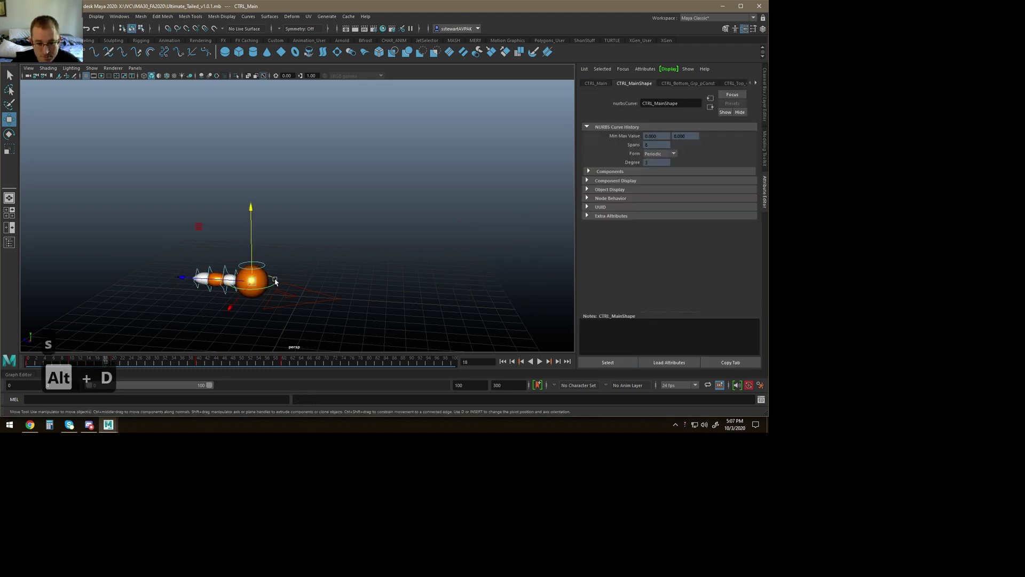
key("alt+v")
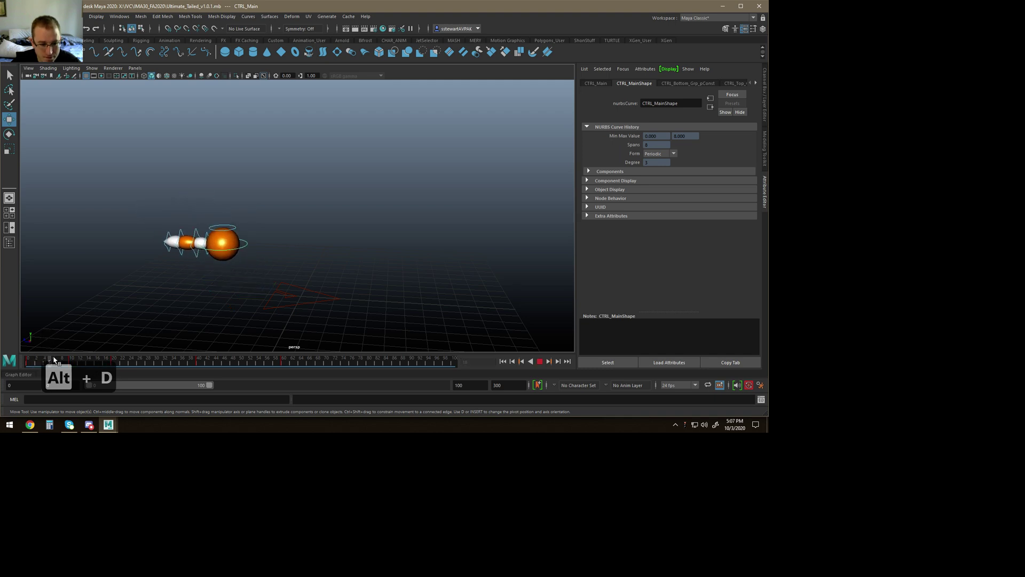
left_click_drag(70, 362, 119, 361)
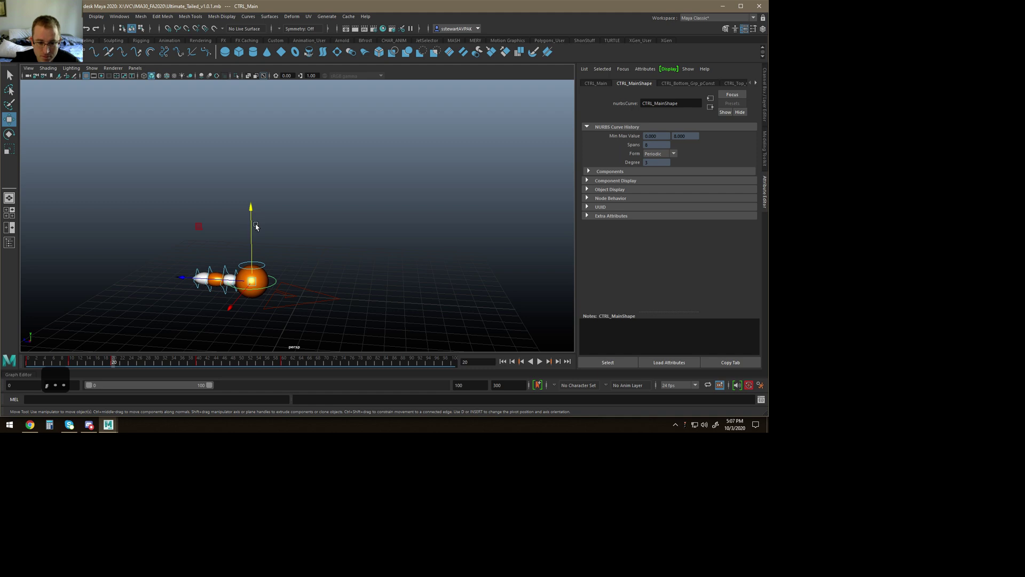
mouse_move(260, 192)
left_mouse_down()
mouse_move(251, 231)
mouse_move(262, 180)
left_mouse_up()
key("ctrl+z")
Step: Shift the main control back toward the start of the path at frame 10, and raise it into the air at frame 20
key(".")
key(".")
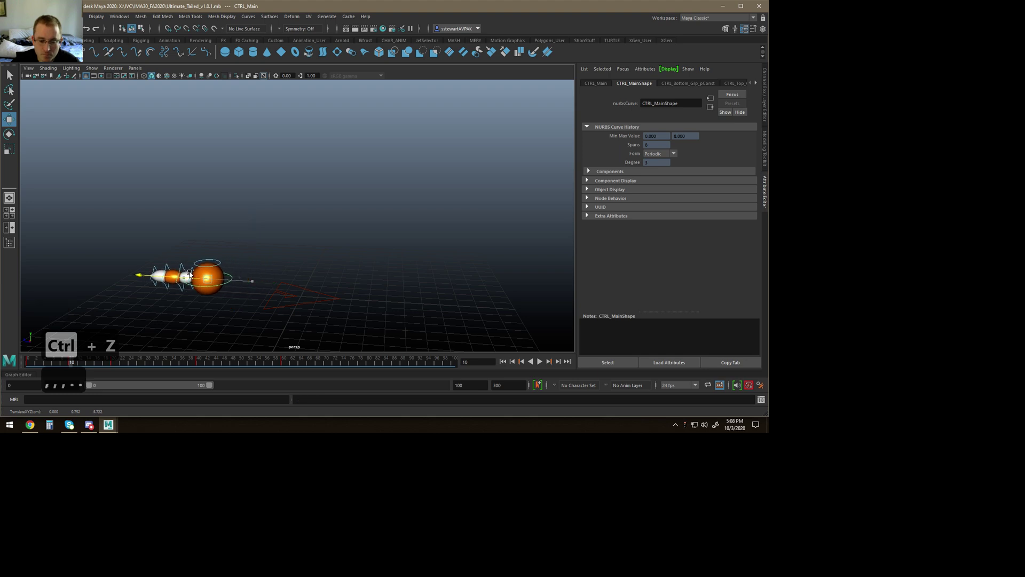
key(".")
key(".")
left_click_drag(231, 277, 304, 187)
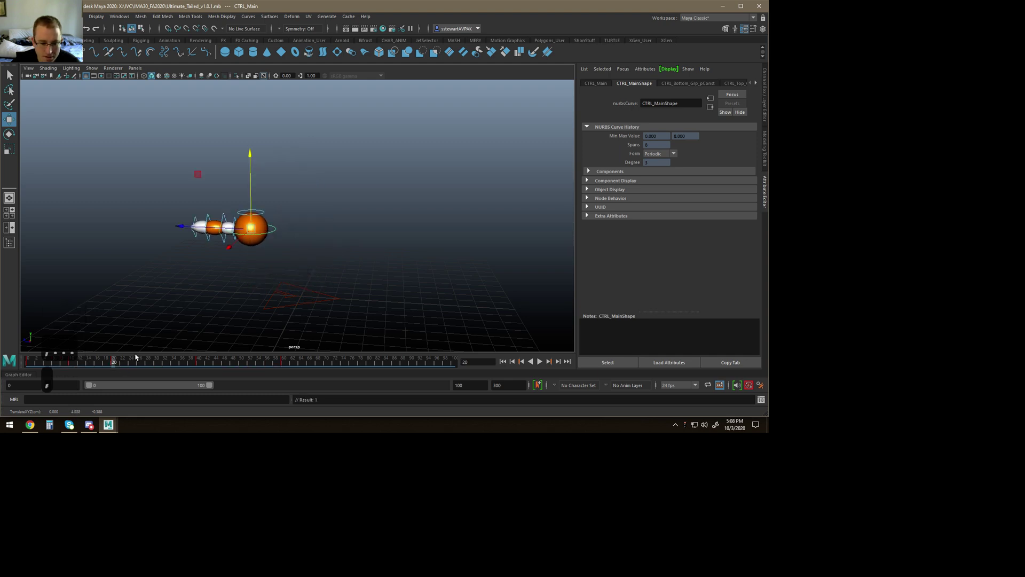
Step: Lower the main control to the ground at frame 31 and pose it in the air at frame 40
left_click(159, 364)
left_click_drag(277, 192, 277, 252)
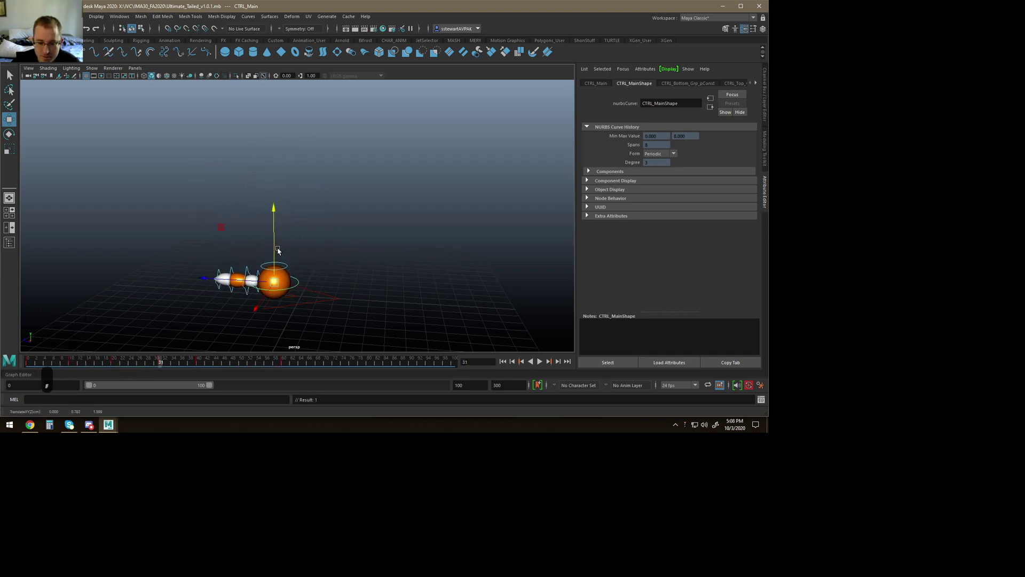
key(".")
left_click_drag(308, 185, 306, 195)
key(".")
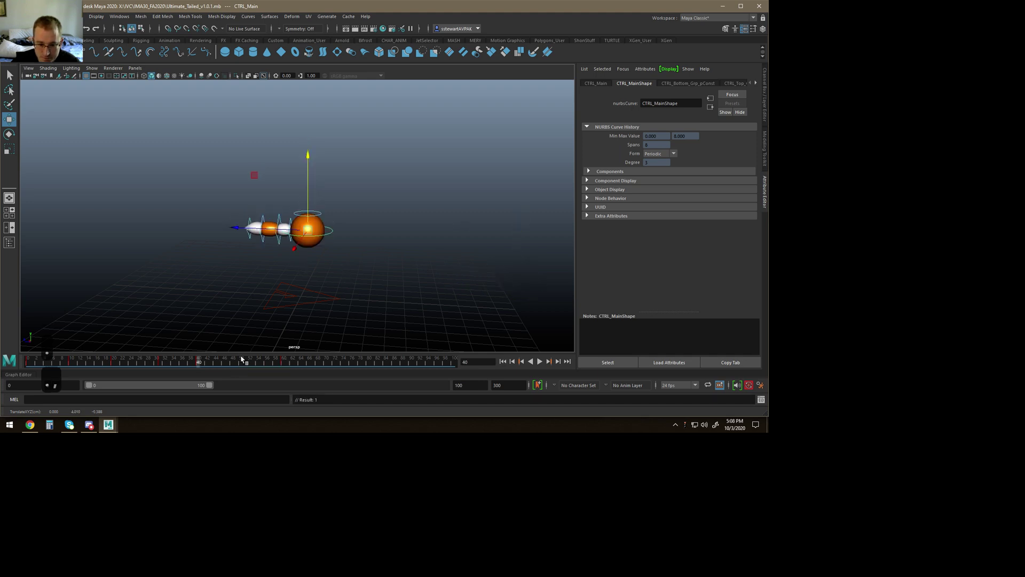
Step: At frame 50, lower the main control to the ground and pull it back along the path
left_click(241, 360)
left_click_drag(428, 212, 427, 242)
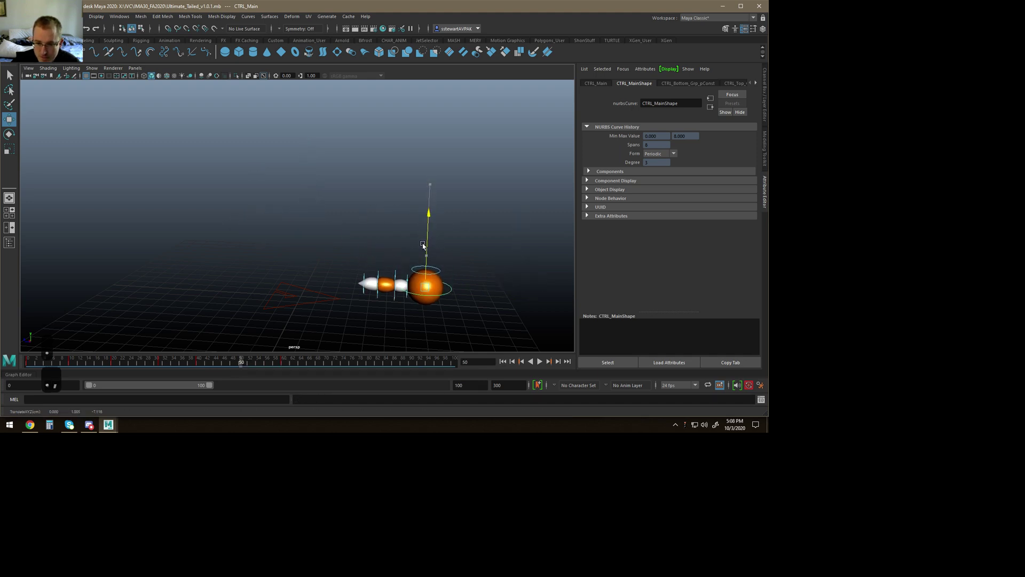
left_click_drag(388, 288, 338, 291)
Step: Step through the main control's keyed poses up to frame 60 to check the spacing and height of the bounces
key(".")
key(".")
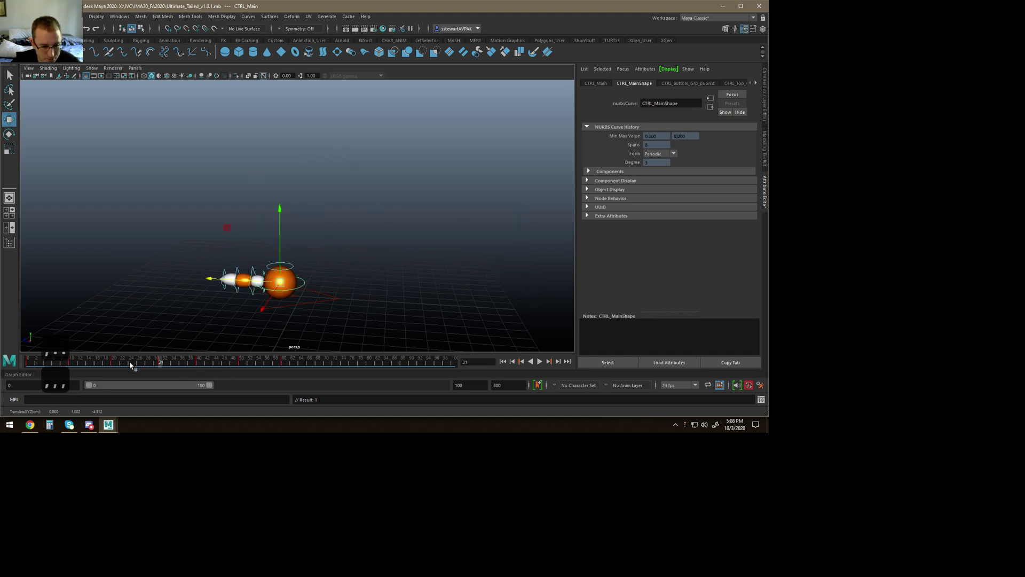
key(".")
key(".")
key(".")
key(".")
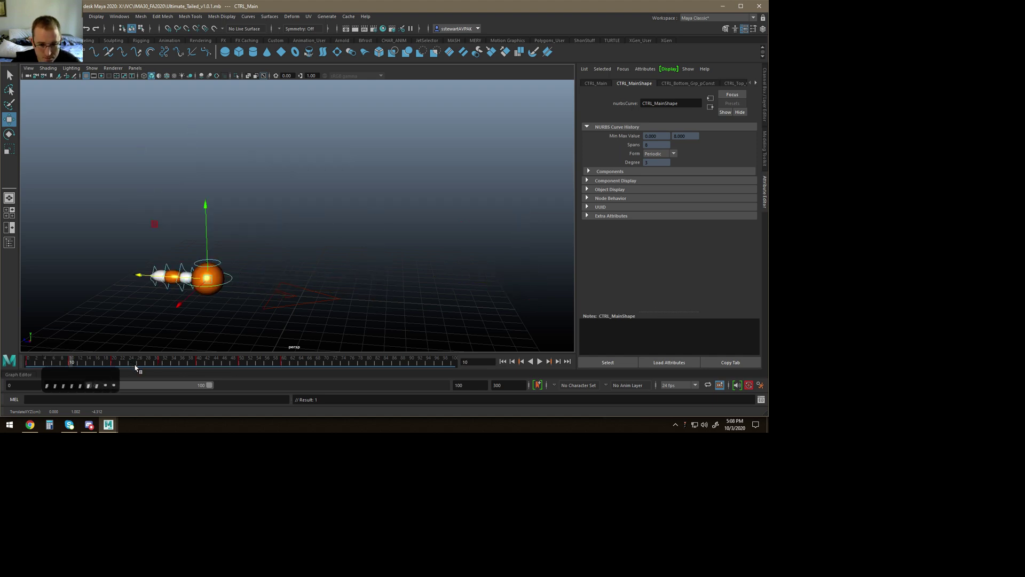
key(".")
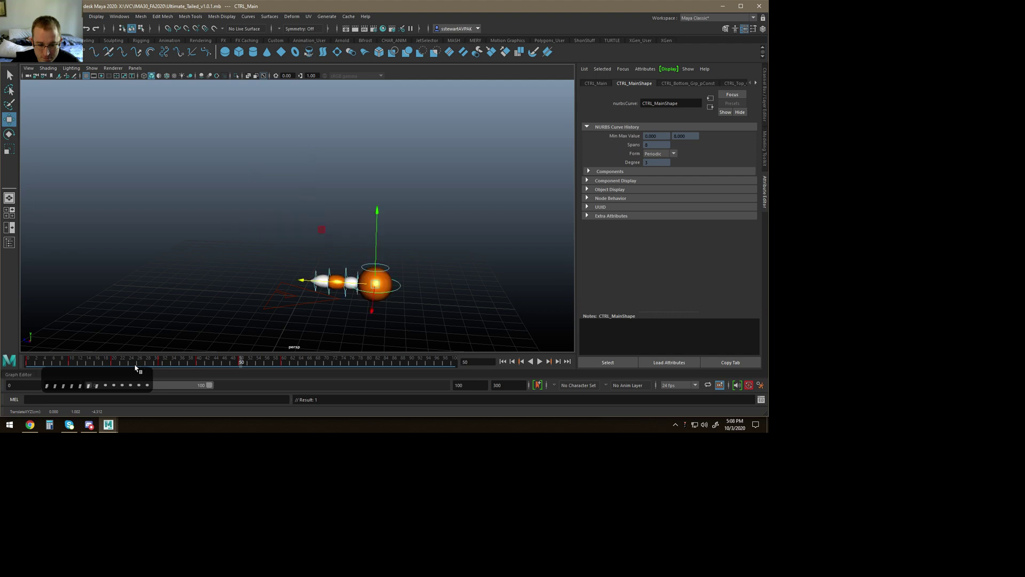
key(".")
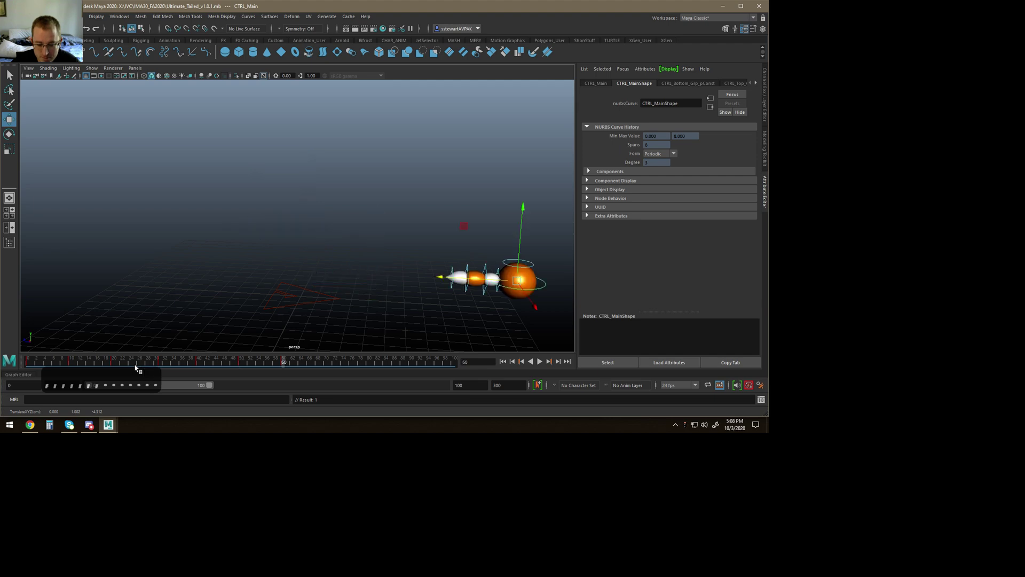
Step: Set a key on the main control at frame 70, keeping the far ground pose
left_click(326, 361)
key("s")
double_click(281, 359)
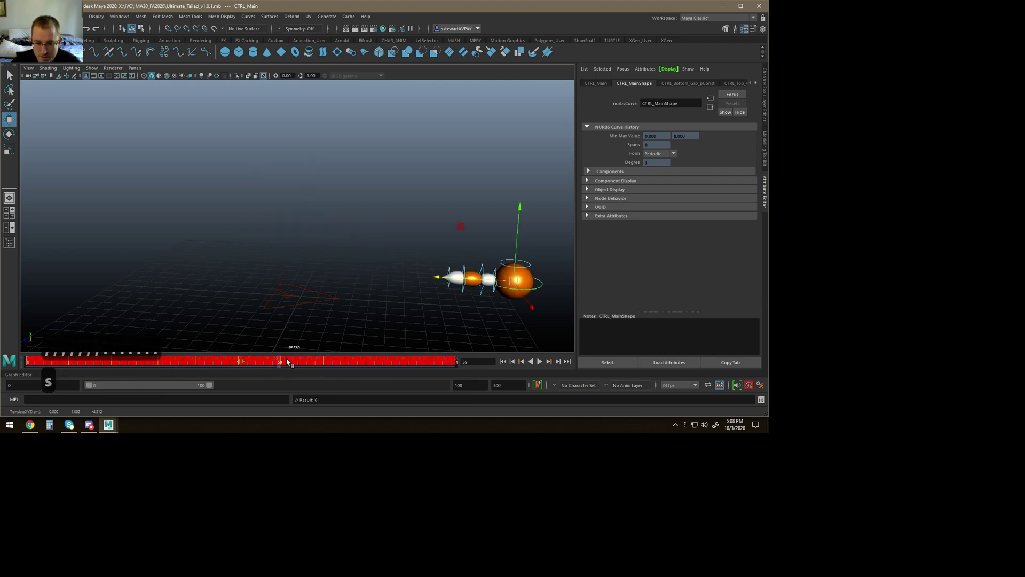
left_click(288, 360)
Step: Raise the main control and pull it back along the path at frame 60, and shift it back slightly at frame 70
key("comma")
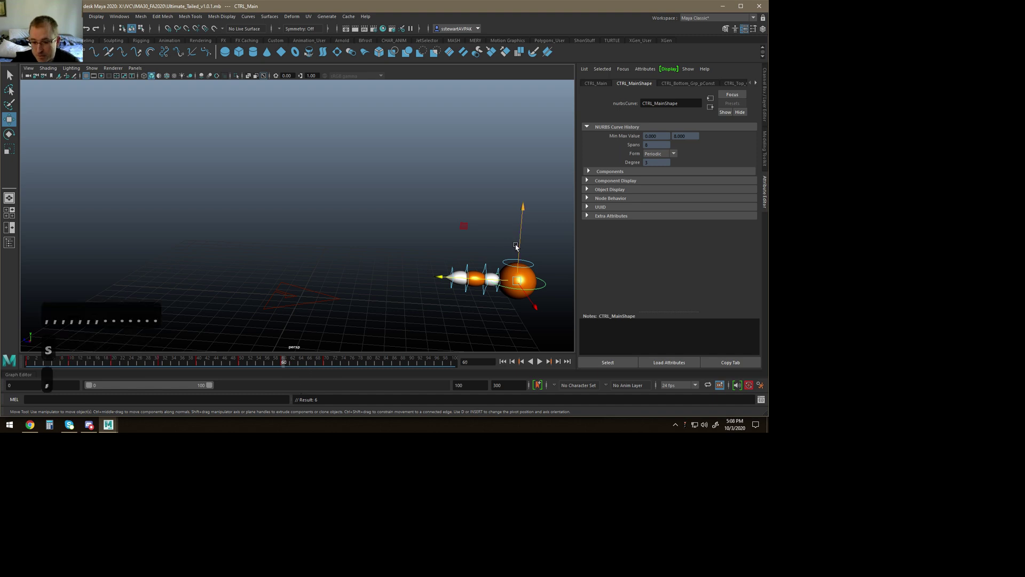
left_click_drag(520, 239, 522, 220)
key("comma")
key("period")
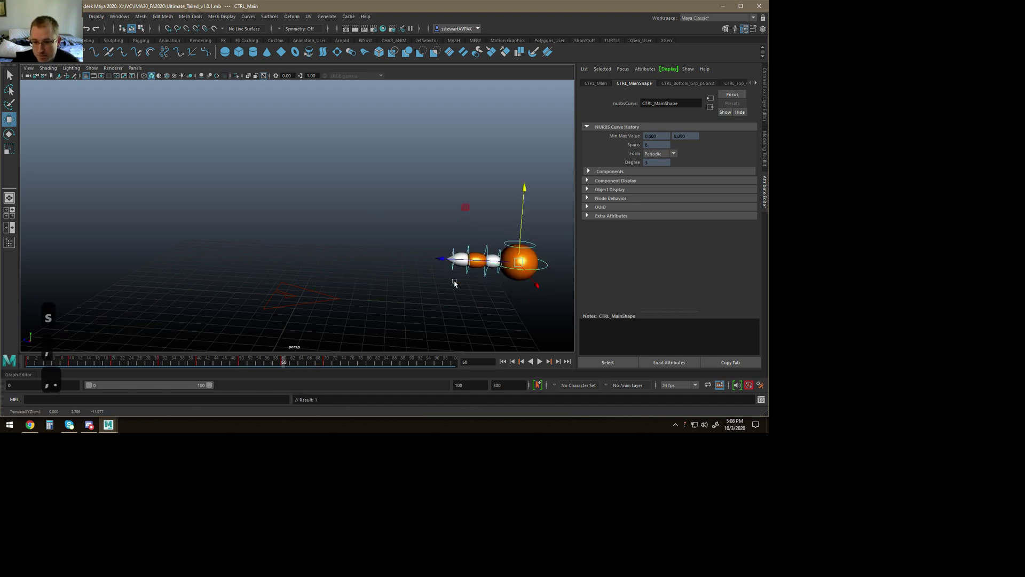
left_click_drag(479, 261, 377, 271)
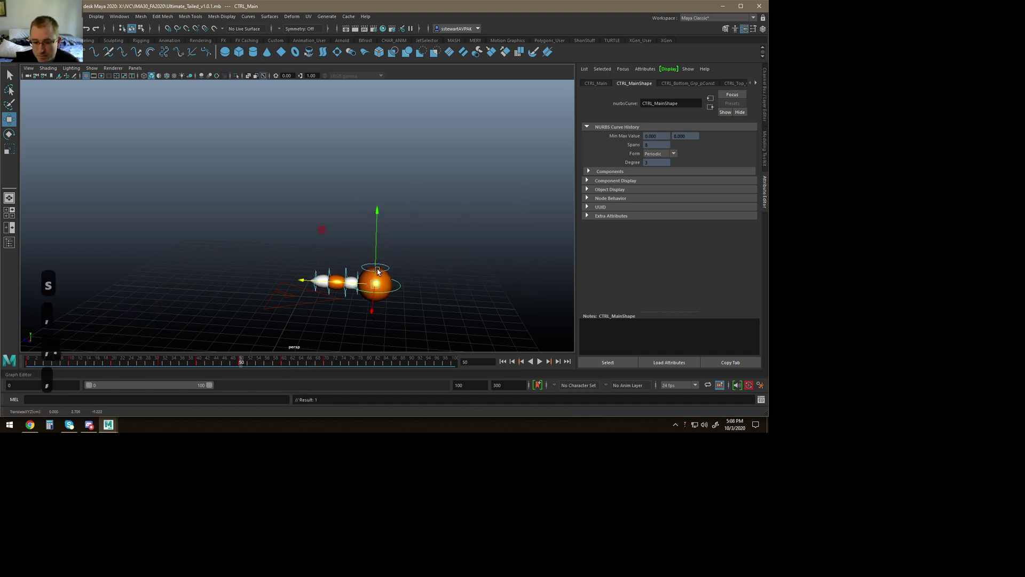
key("period")
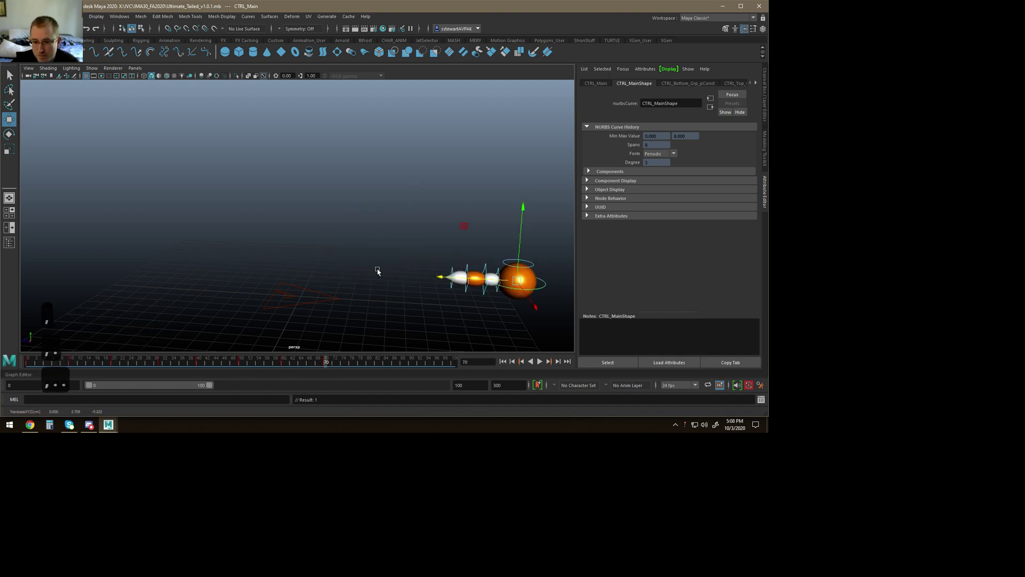
left_click_drag(484, 287, 341, 287)
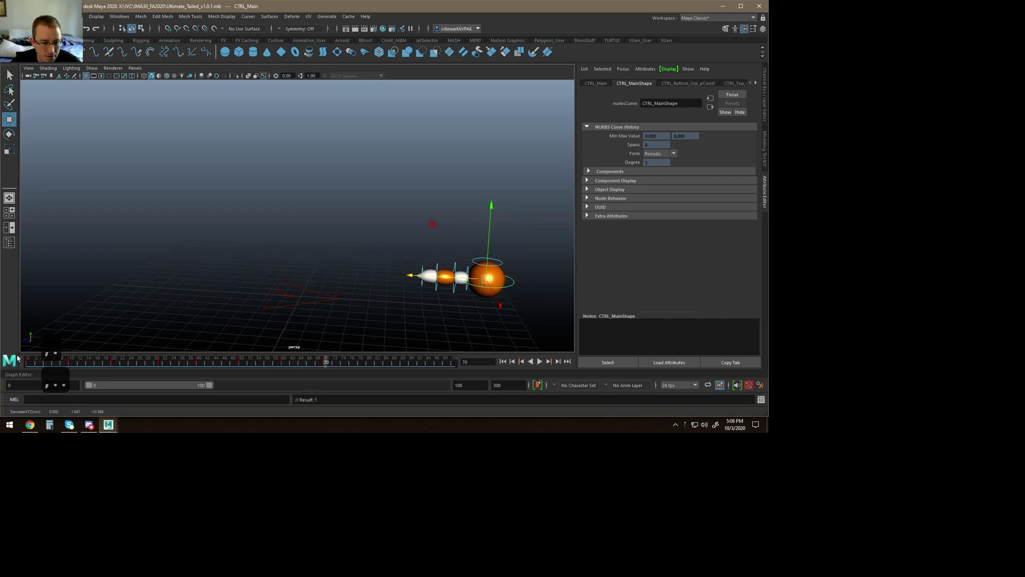
Step: Step back and forth through all keyed poses to review the complete bounce path, ending at frame 0
key("comma")
key("comma")
key("comma")
key("comma")
key("comma")
key("comma")
key("comma")
key("comma")
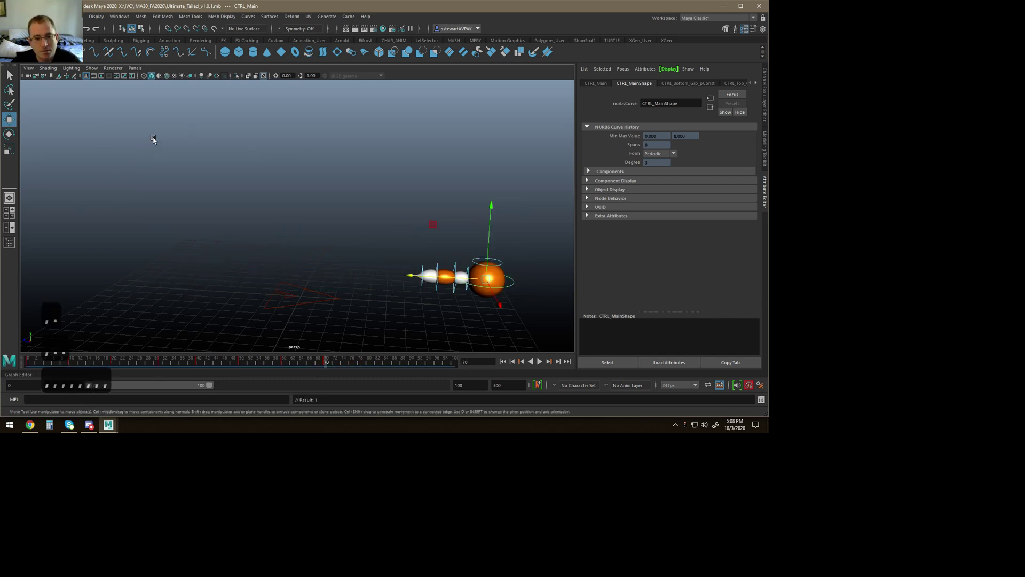
key("period")
key("period")
key("period")
key("period")
key("comma")
key("comma")
key("comma")
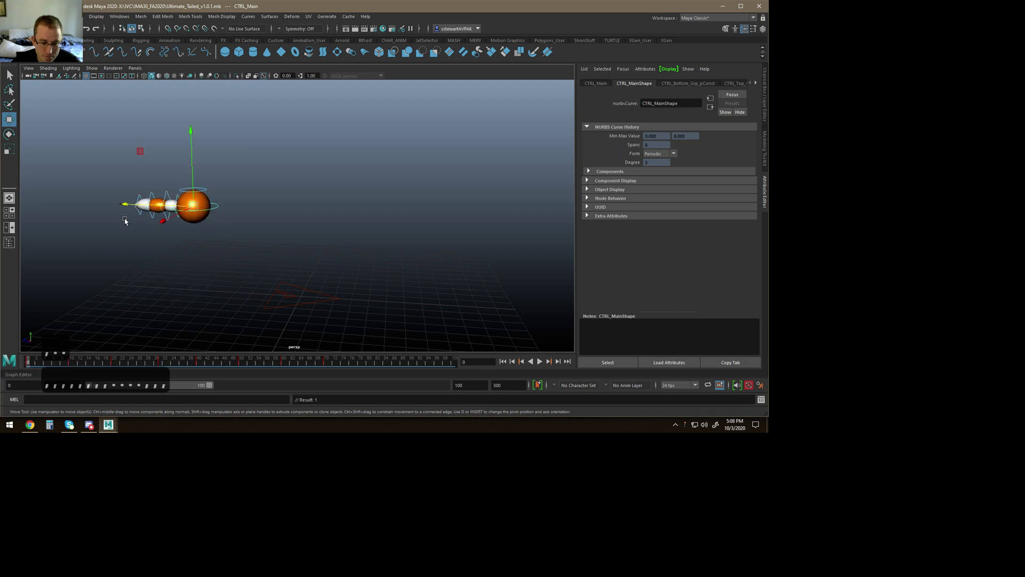
Step: Select the tail controls and set a key on them at frame 0
left_click(124, 248)
left_click_drag(112, 220, 179, 215)
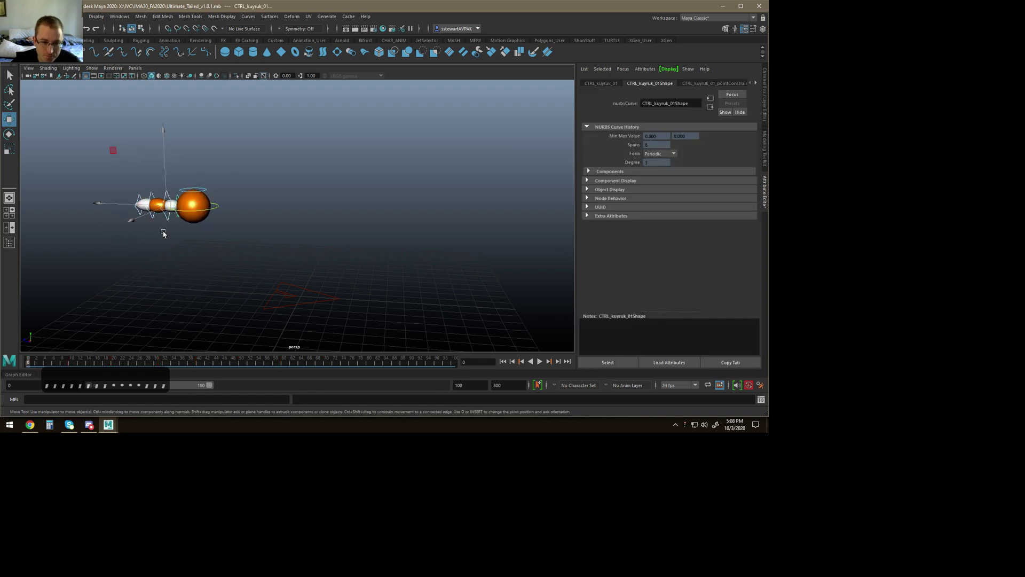
key("s")
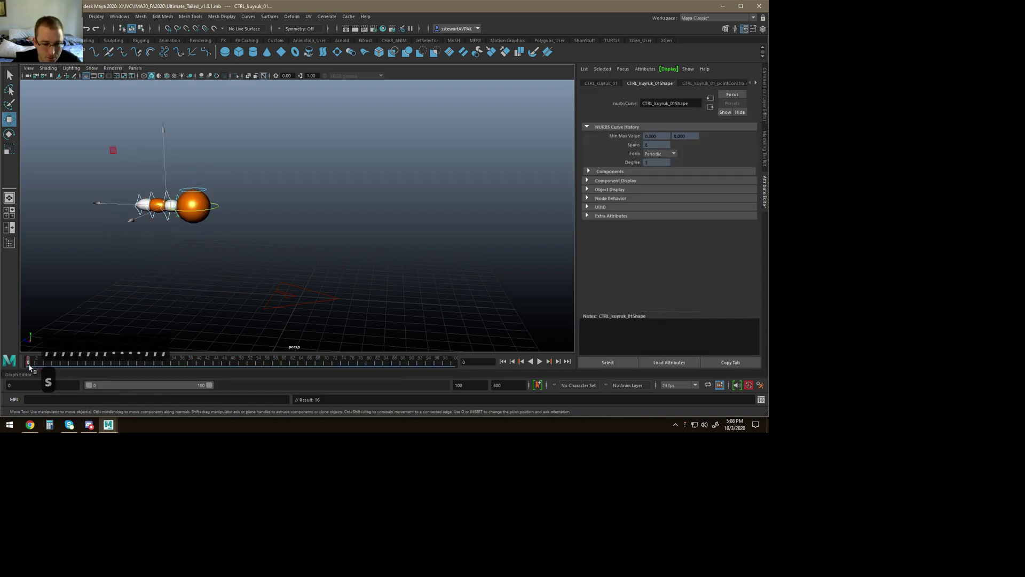
Step: Add the main control to the tail selection and key all of them on every existing bounce keyframe from 0 through 70
left_click(217, 208)
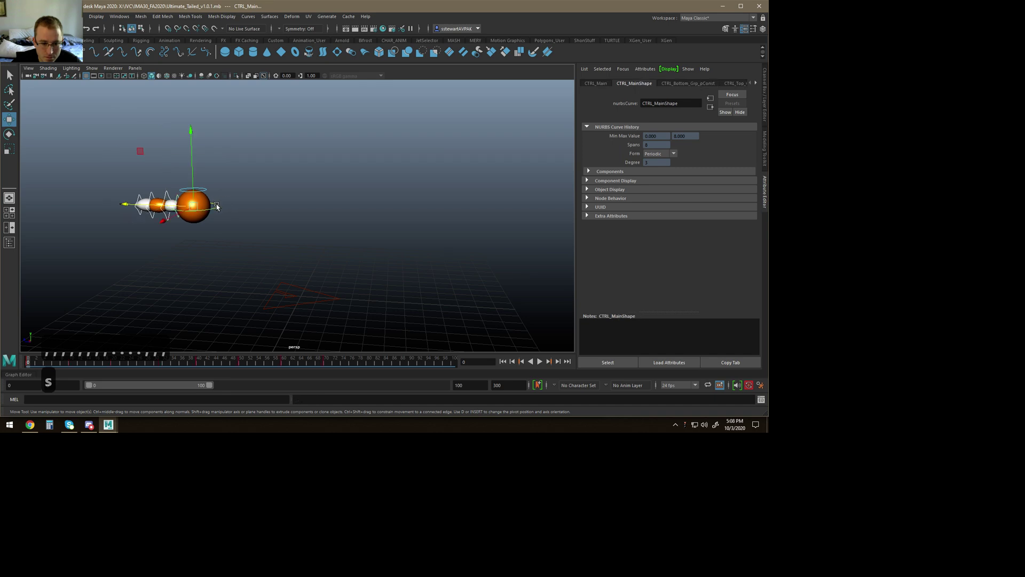
key("s")
key("period")
key("s")
key("period")
key("s")
key("period")
key("s")
key("period")
key("s")
key("period")
key("s")
key("period")
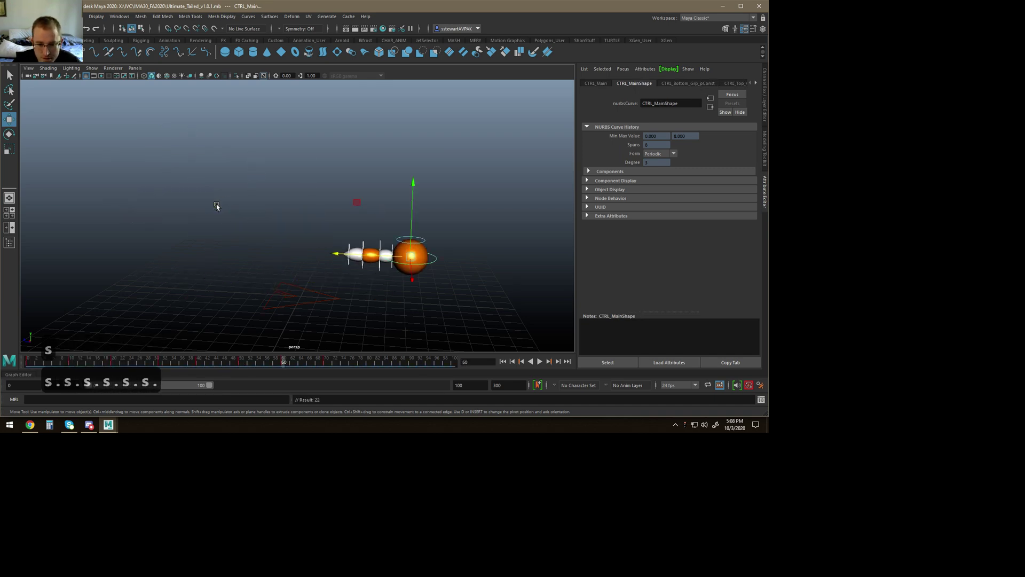
key("s")
key("period")
key("s")
key("period")
Step: Return to frame 0 and rotate only the tail controls together so the tail curls downward behind the ball
key("comma")
key("comma")
key("comma")
key("comma")
key("comma")
key("comma")
key("comma")
key("comma")
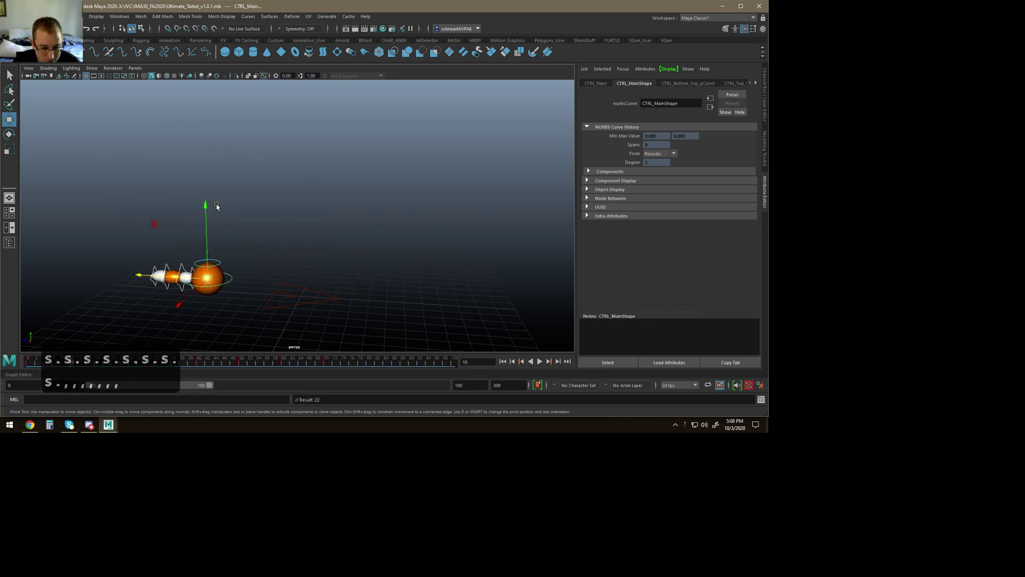
left_click_drag(109, 250, 161, 235, "alt")
left_click_drag(106, 188, 174, 197)
key("e")
mouse_move(197, 137)
left_mouse_down()
mouse_move(174, 136)
mouse_move(185, 136)
left_mouse_up()
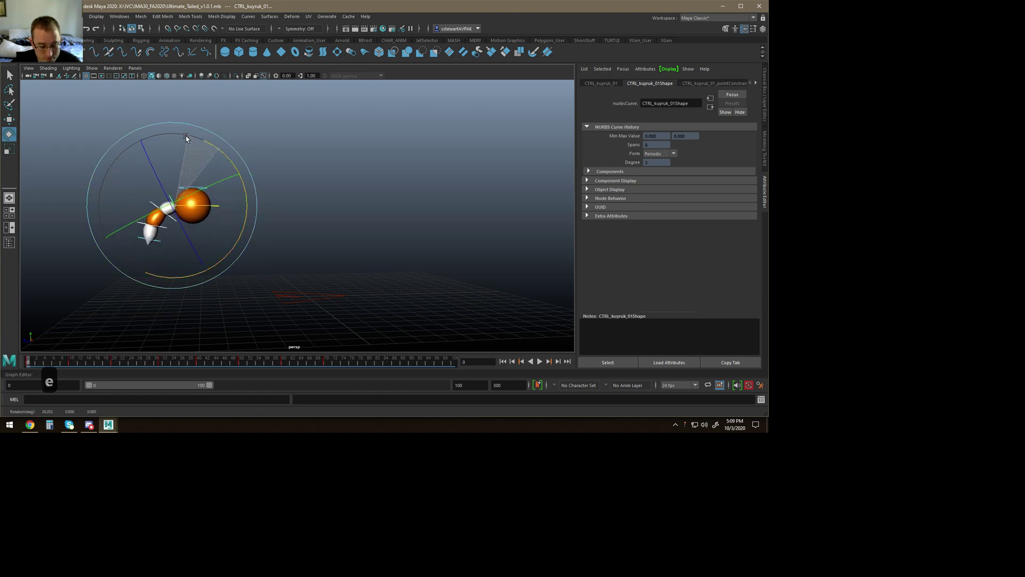
Step: Rotate the tail controls on the next three keyframes so the tail curls upward at frame 10, downward at 20 and upward at the third
key("period")
left_click_drag(249, 244, 281, 283)
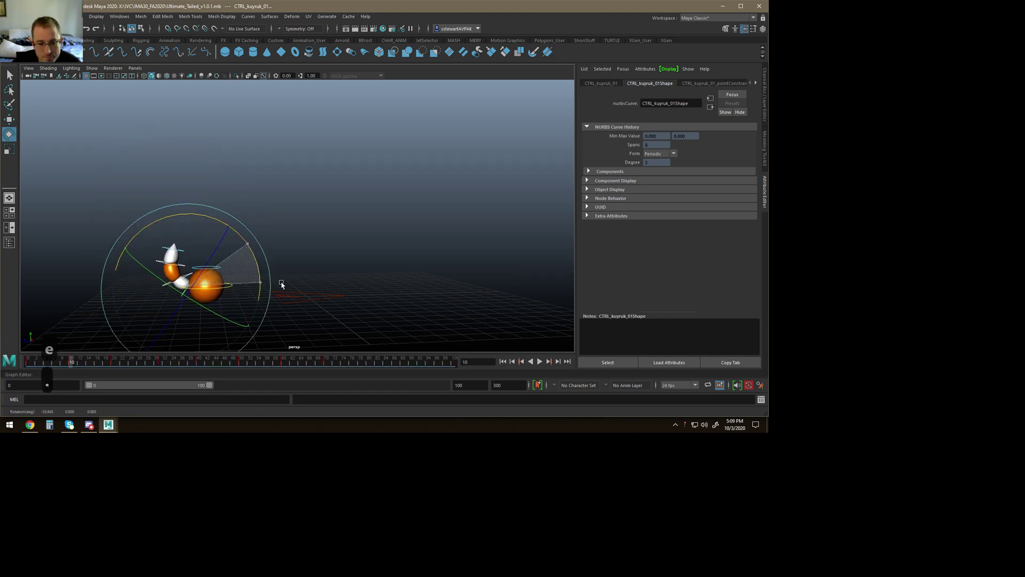
key("period")
left_click_drag(223, 159, 191, 186)
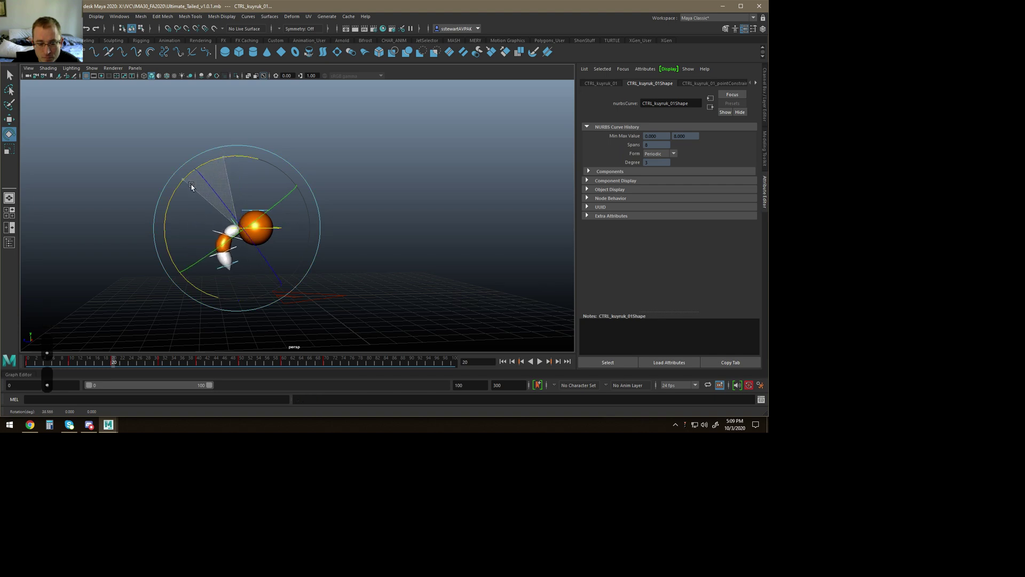
key("period")
left_click_drag(235, 221, 271, 219)
Step: Pose the tail on the keyframes from frame 40 through 70 with diminishing curls, and key it at frame 70
key("period")
left_click_drag(282, 169, 256, 199)
key("period")
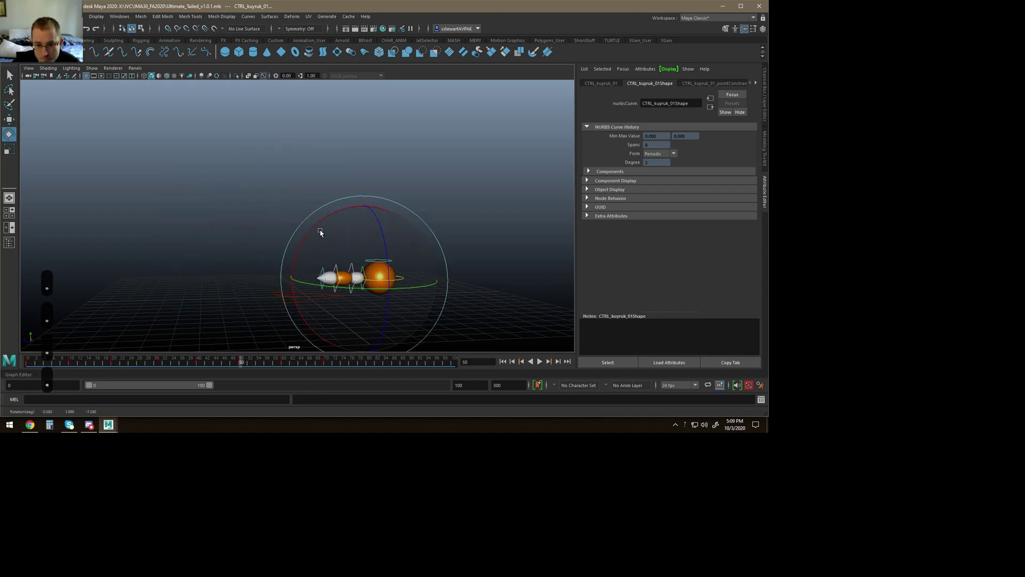
key("period")
left_click_drag(340, 202, 416, 225)
key("period")
key("s")
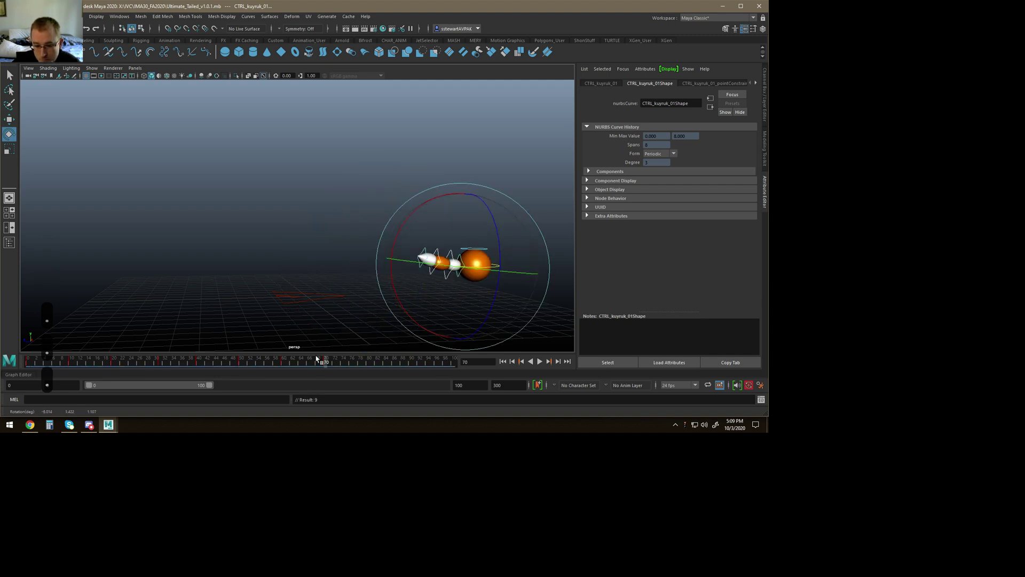
Step: Shorten the playback range so it ends at frame 70
left_click_drag(208, 385, 174, 376)
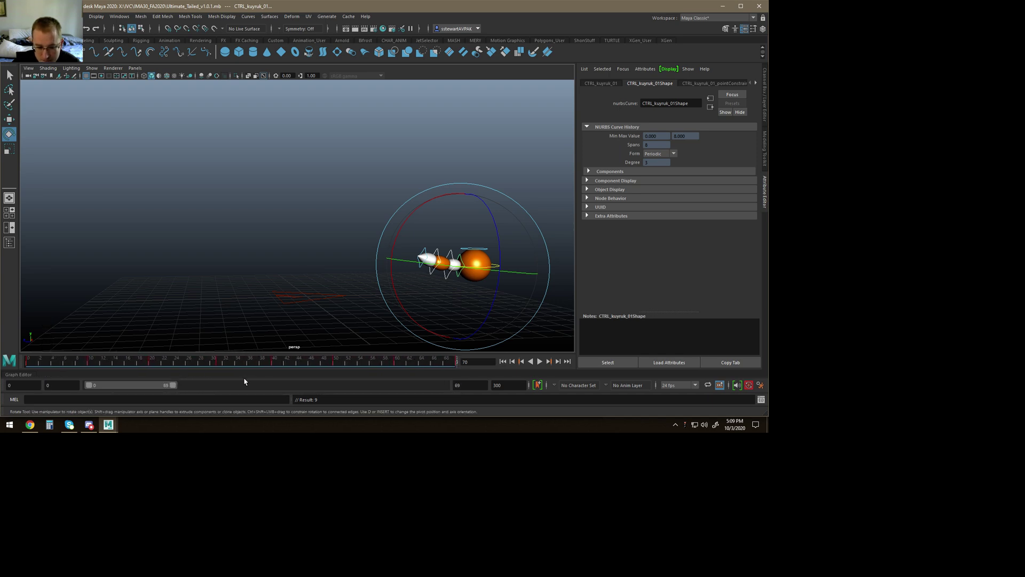
key("alt+comma")
key("alt+period")
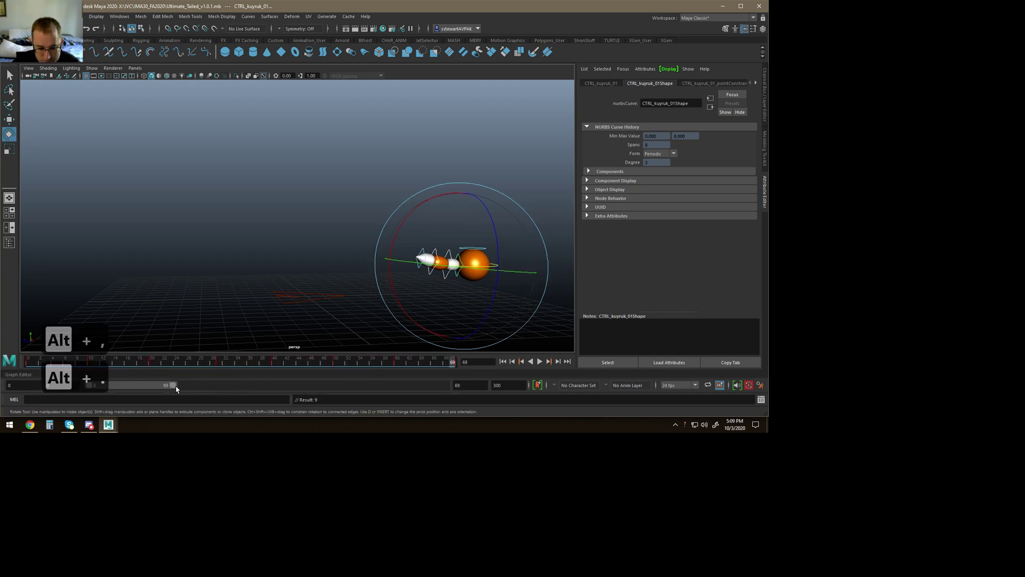
left_click_drag(172, 386, 174, 385)
Step: Step forward and back through every keyed pose to examine the tail movement during the bounces, finishing at frame 0
key("period")
left_click_drag(301, 263, 346, 299, "alt")
key("period")
key("slash")
key("period")
key("period")
key("period")
key("period")
key("period")
key("period")
key("period")
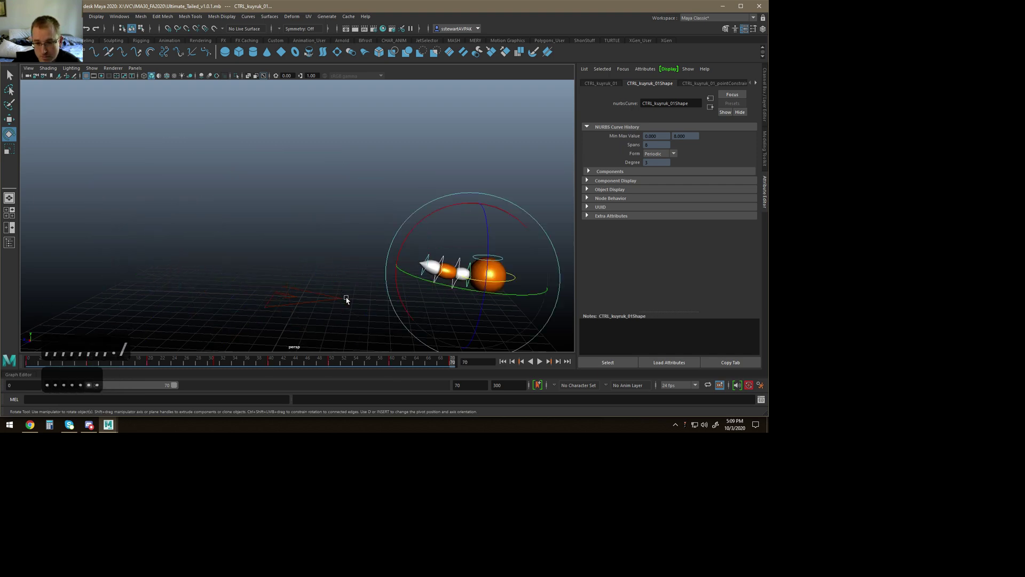
key("comma")
key("comma")
key("comma")
key("comma")
key("comma")
key("comma")
key("comma")
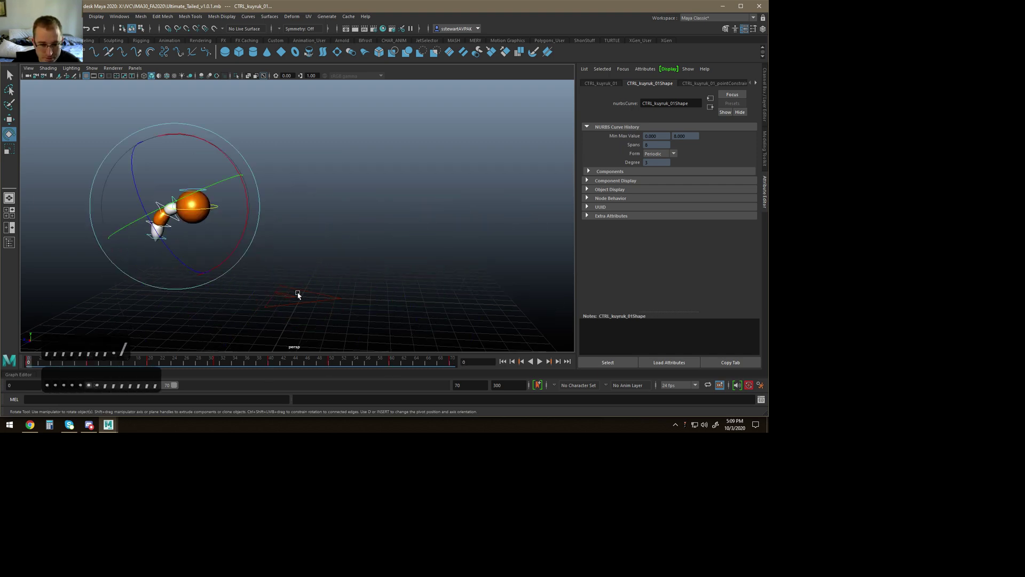
Step: Try to shift all keys of the tail control CTRL_kuyruk_03 about 2 frames later on the timeline
left_click(295, 265)
left_click_drag(144, 225, 147, 243)
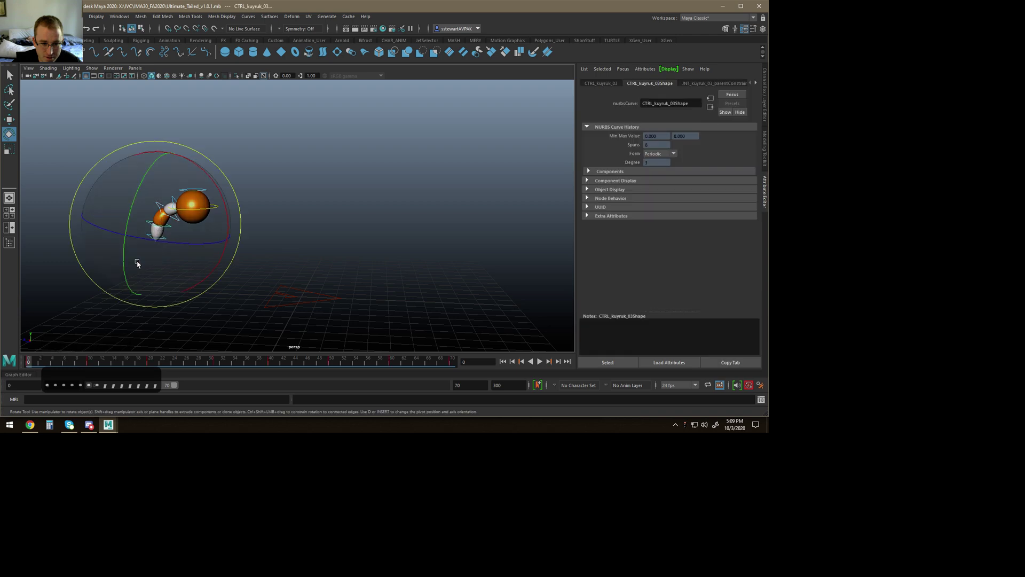
left_click_drag(32, 360, 454, 362, "shift")
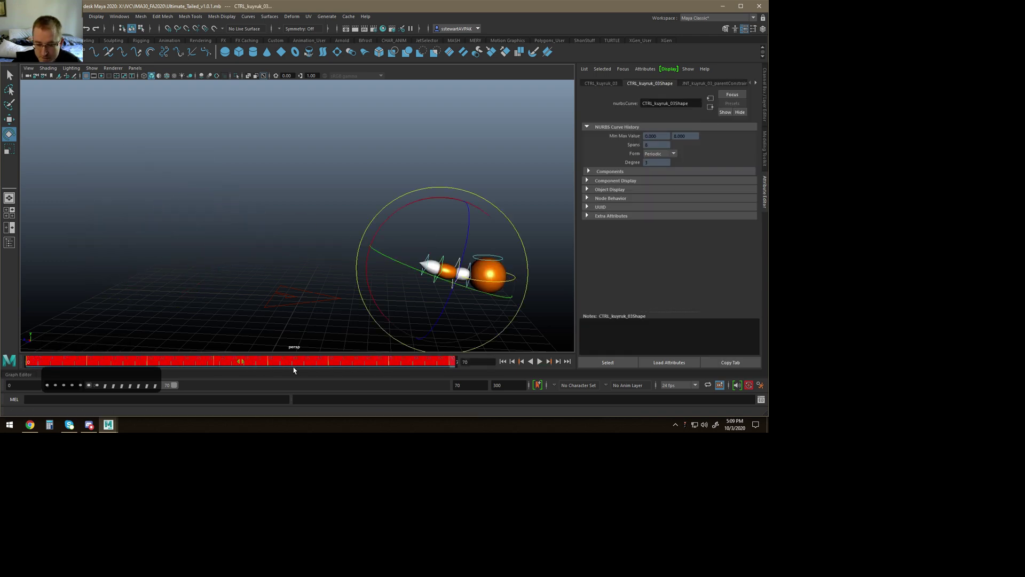
left_click_drag(242, 364, 253, 365)
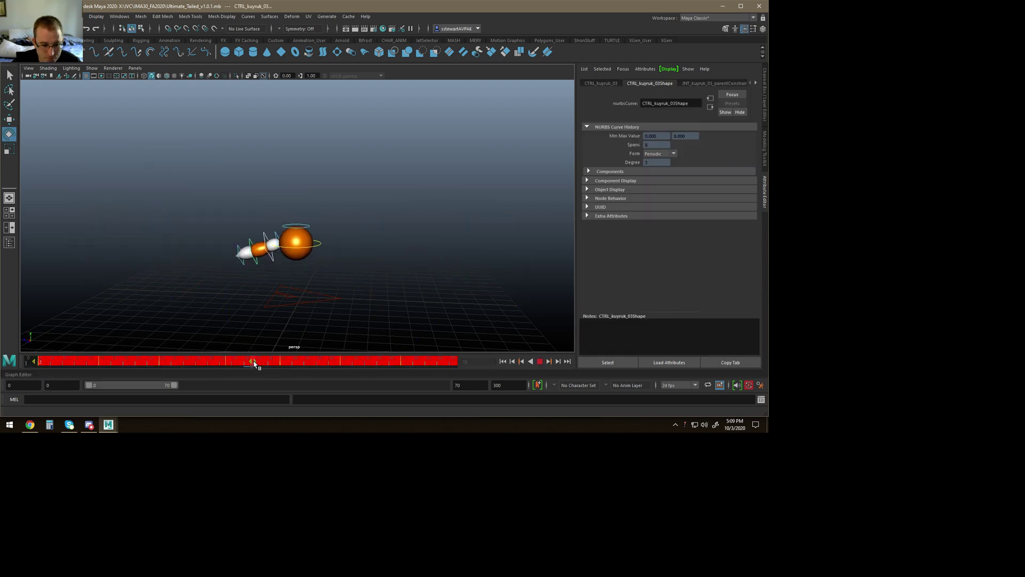
key("ctrl+z")
Step: Set the playback range start to -20 and go to frame -10
double_click(16, 385)
type("-20")
key("Return")
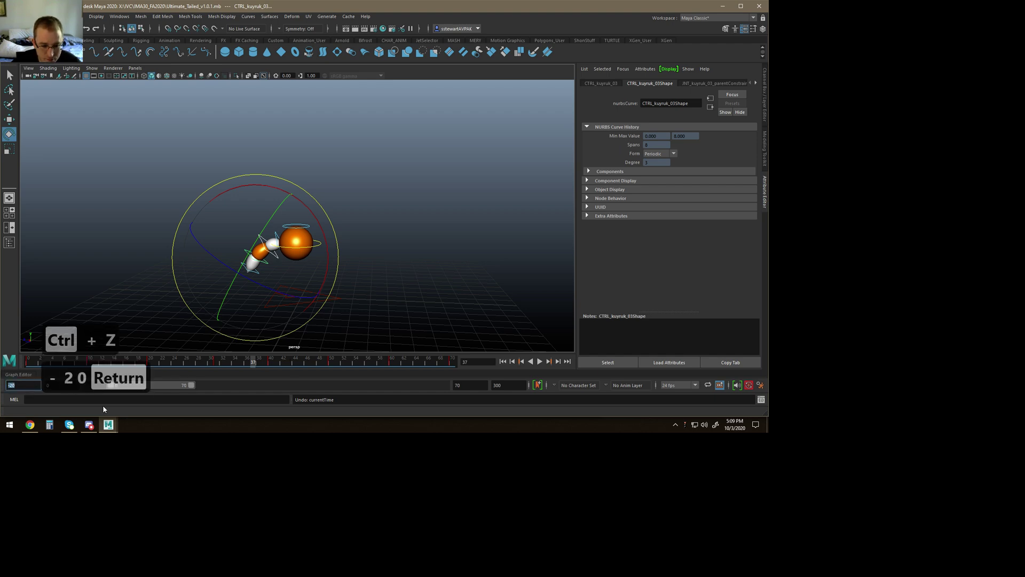
left_click_drag(113, 388, 78, 362)
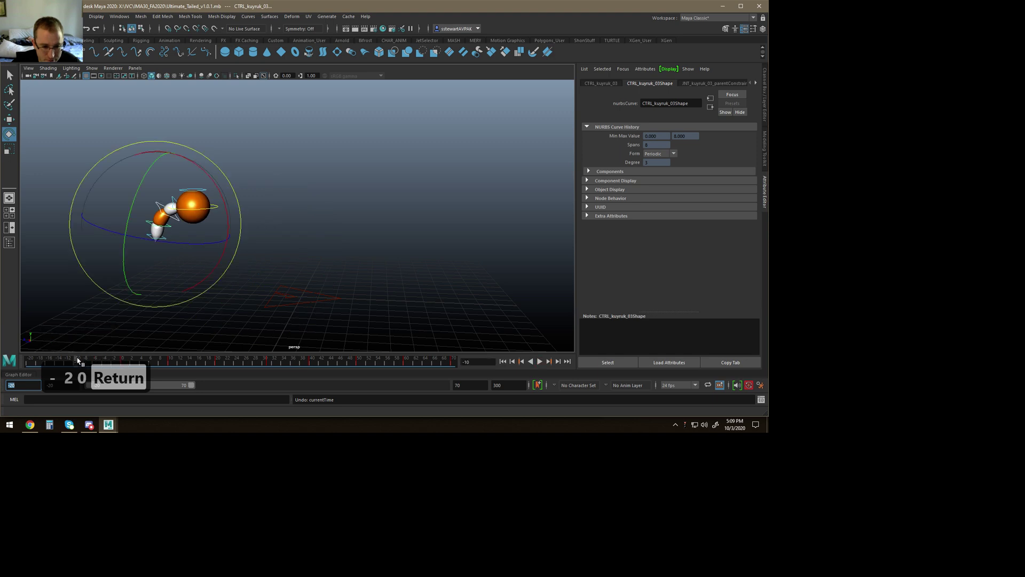
Step: Key the controls at frame -10 and rotate the tail controls there so the tail curls upward
type("sw")
left_click_drag(271, 231, 274, 234, "alt")
key("s")
key("w")
left_click(192, 207)
key("s")
key("e")
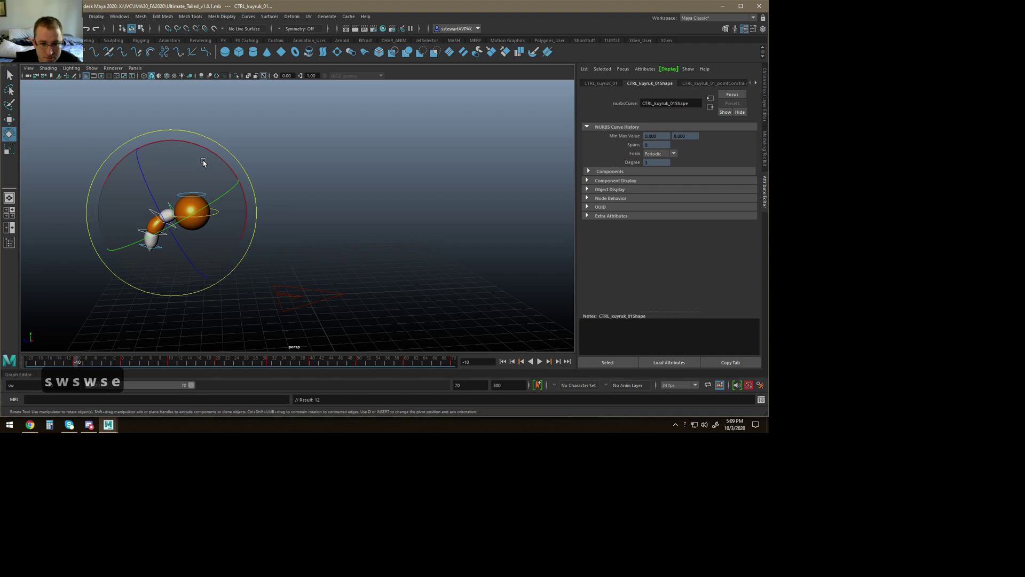
left_click_drag(219, 160, 270, 224)
Step: Select the main control and move the ball down and backward to ground level at frame -10
key("w")
left_click(206, 217)
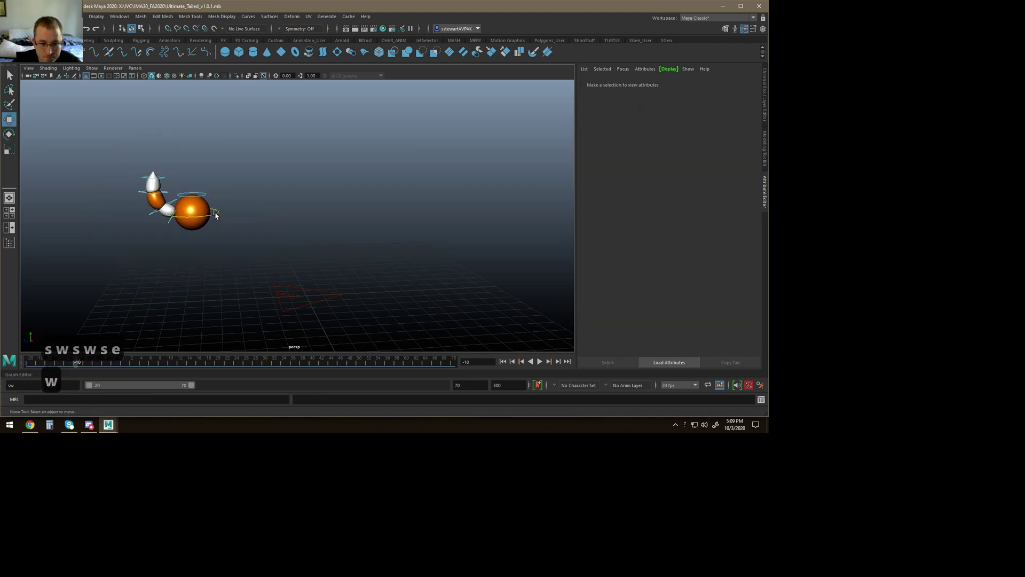
left_click_drag(190, 217, 146, 283)
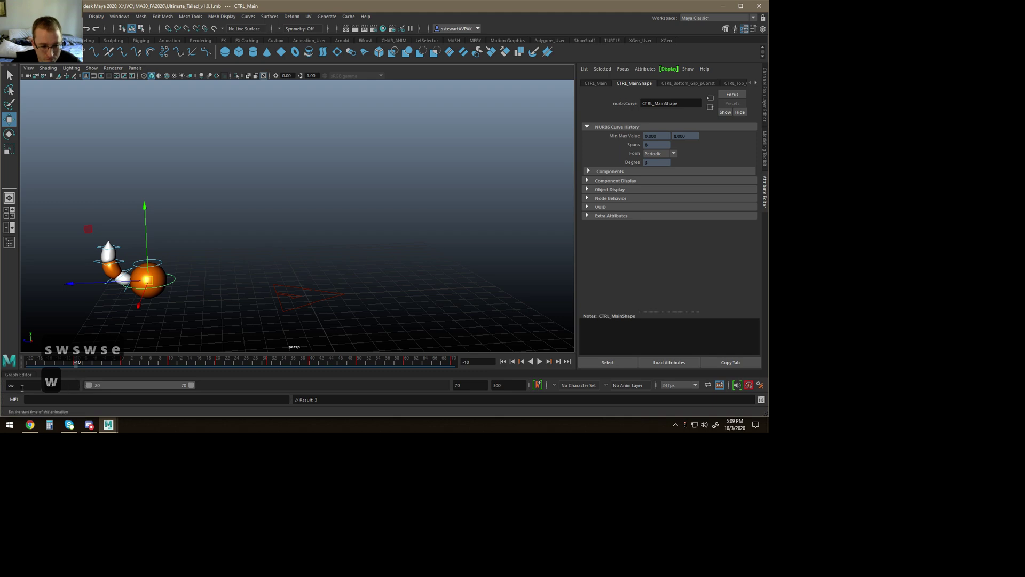
Step: Set the playback range start back to 0 and go to frame 0
left_click_drag(23, 385, 2, 385)
type("0")
key("Return")
left_click_drag(343, 260, 321, 258, "alt")
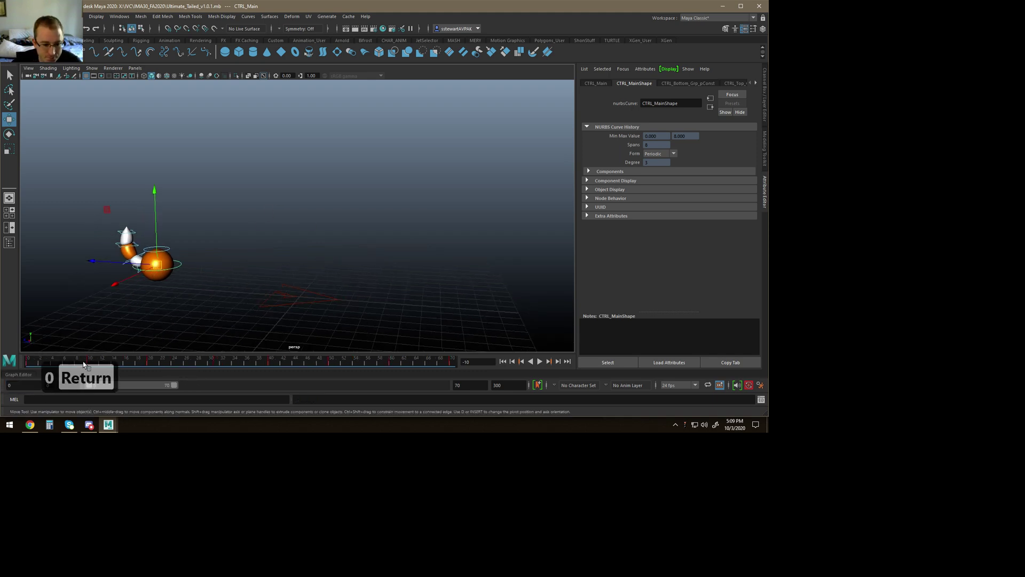
left_click(26, 361)
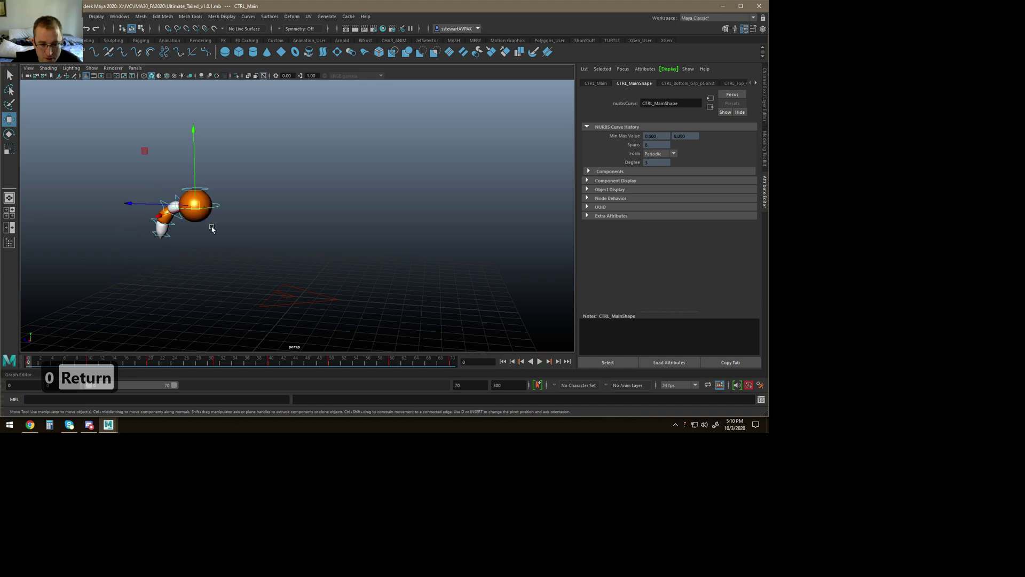
Step: Select the tail controls, open the Graph Editor and select all keys on CTRL_kuyruk_02's Rotate X curve
left_click_drag(123, 259, 160, 196)
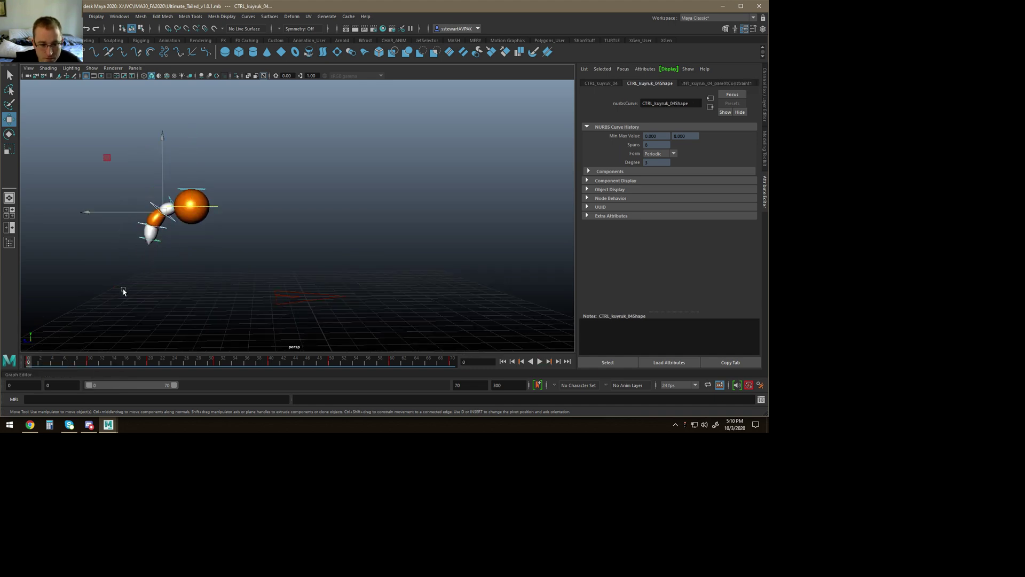
left_click(23, 377)
left_click(46, 337)
scroll(231, 348, "down", 5)
left_click_drag(260, 328, 644, 380)
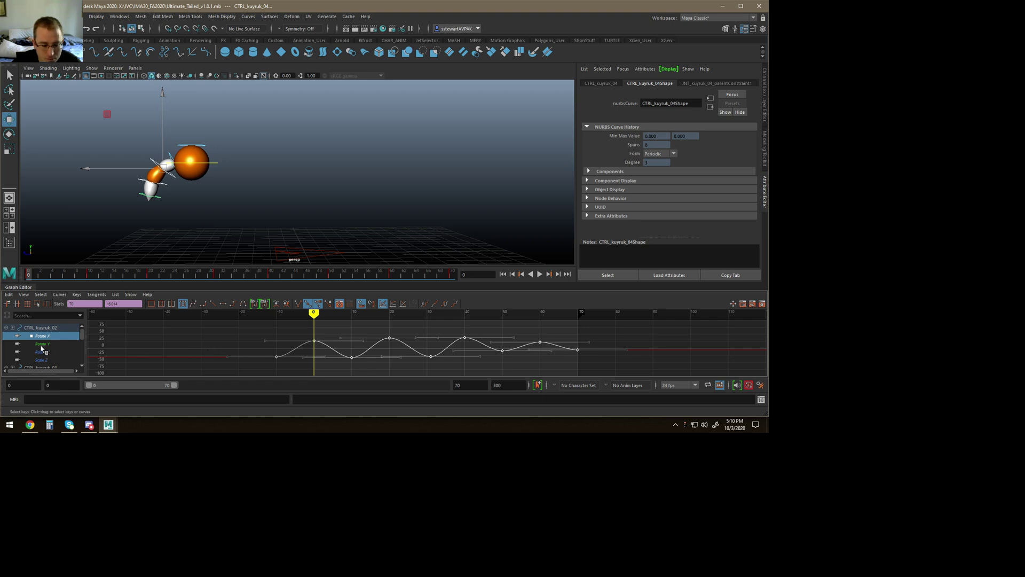
Step: Limit the Graph Editor to Rotate X attributes and select the curves of all listed tail controls
left_click(131, 295)
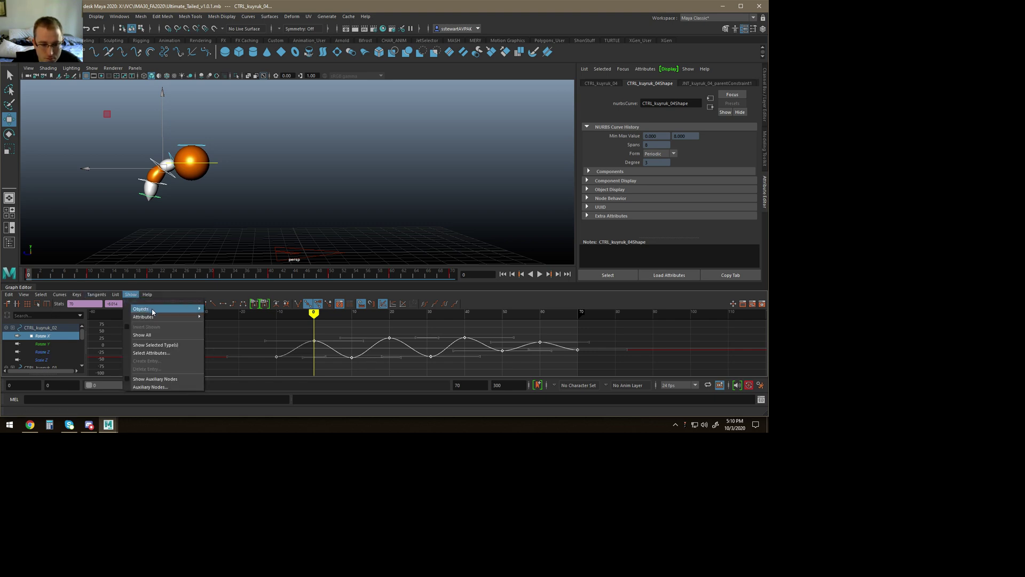
left_click(151, 353)
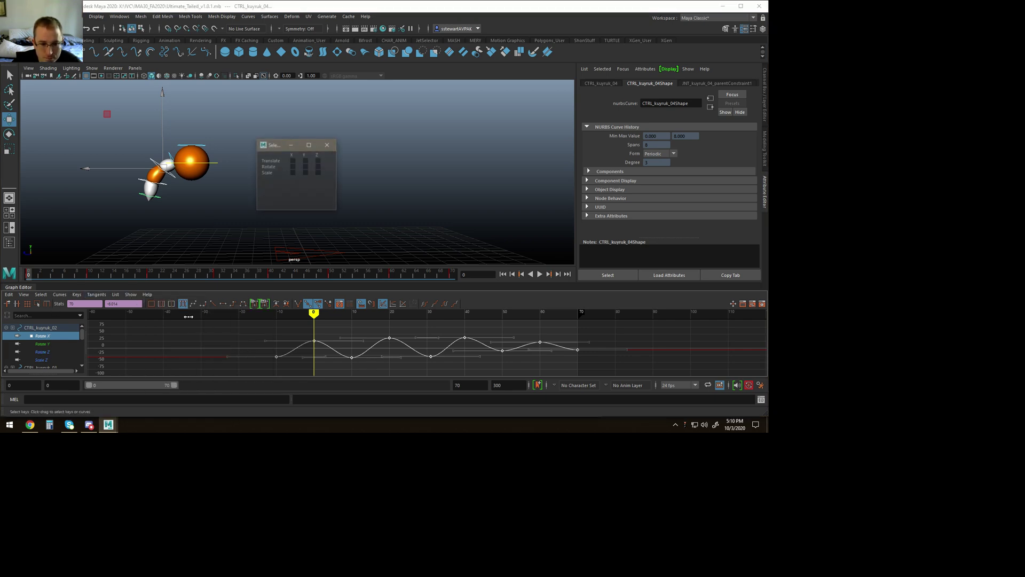
left_click(293, 170)
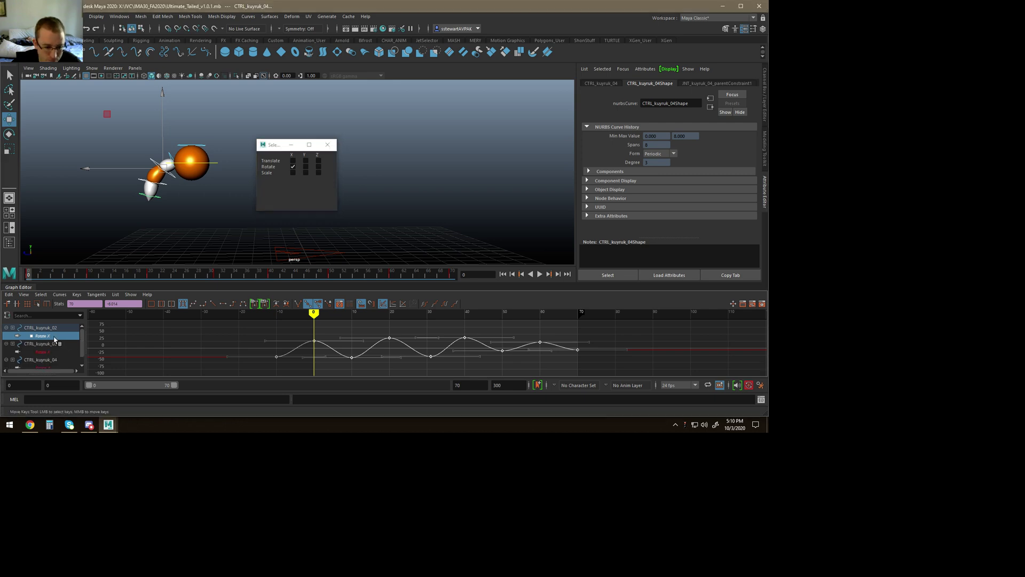
left_click(52, 366)
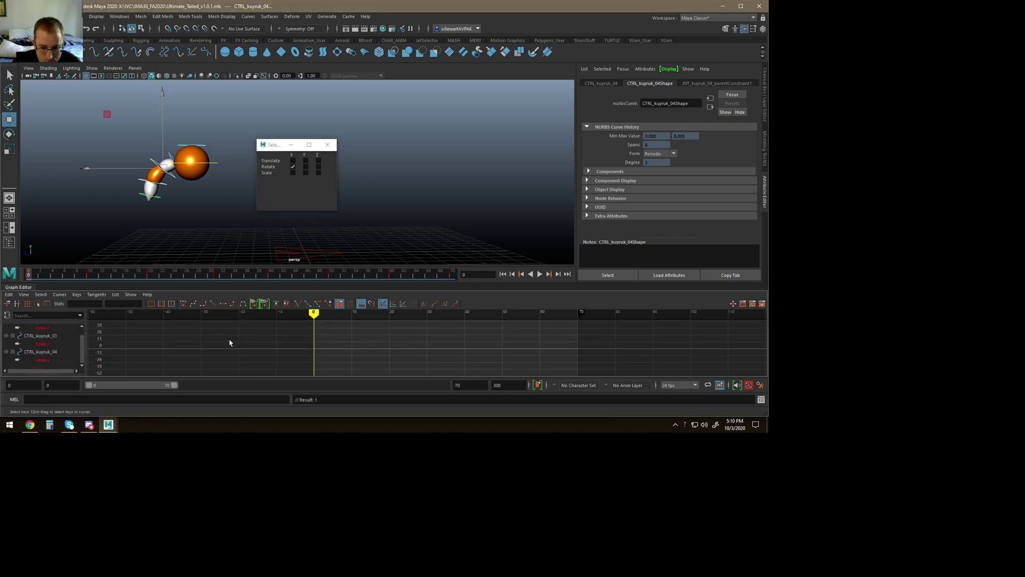
left_click(46, 360)
scroll(57, 344, "up", 1)
left_click(47, 337, "shift")
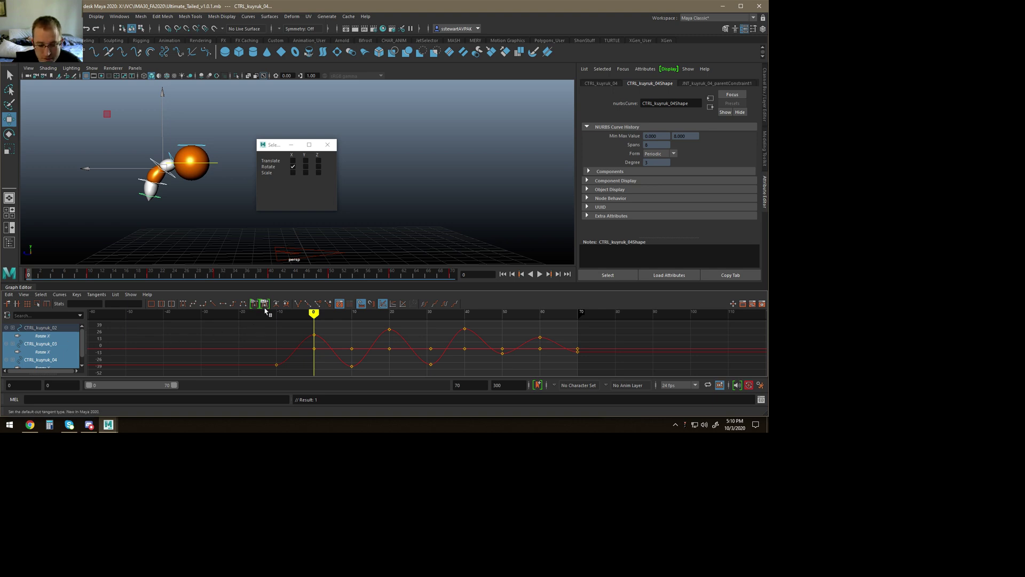
Step: Reselect the tail controls in the viewport, including the base control CTRL_kuyruk_01
scroll(47, 348, "down", 1)
scroll(48, 346, "up", 1)
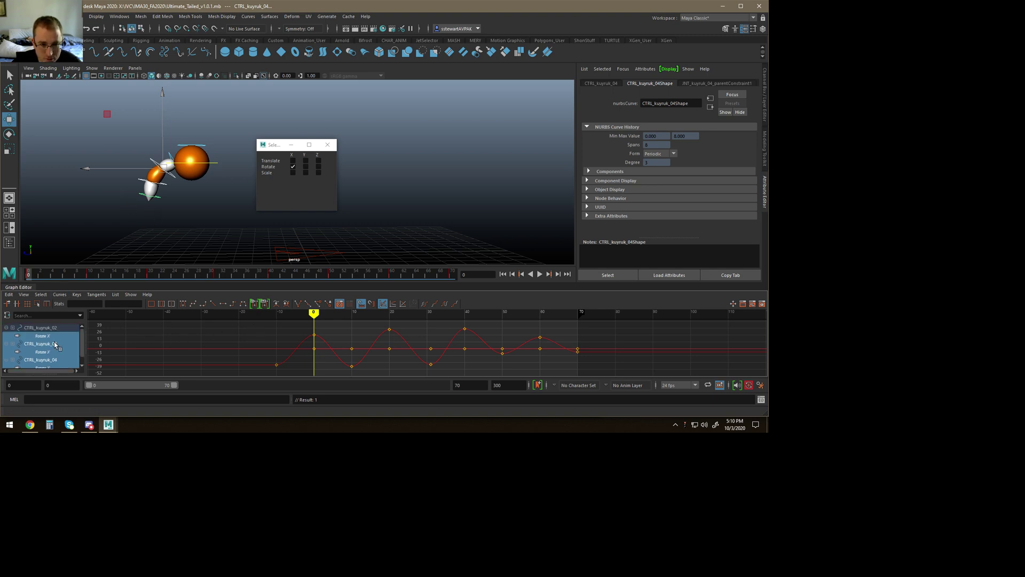
left_click(104, 246)
left_click_drag(123, 209, 165, 149)
left_click(171, 157, "shift")
Step: Move the flat Rotate X curve's keys at frames 0, 10 and 20 vertically to match the other tail curves
left_click_drag(226, 346, 214, 362)
middle_click_drag(215, 362, 229, 347, "shift")
key("ctrl+z")
mouse_move(215, 346)
left_mouse_down()
mouse_move(295, 344)
mouse_move(288, 364)
mouse_move(278, 362)
left_mouse_up()
middle_click_drag(299, 338, 300, 355, "shift")
left_click_drag(347, 340, 375, 367)
middle_click_drag(375, 368, 376, 348, "shift")
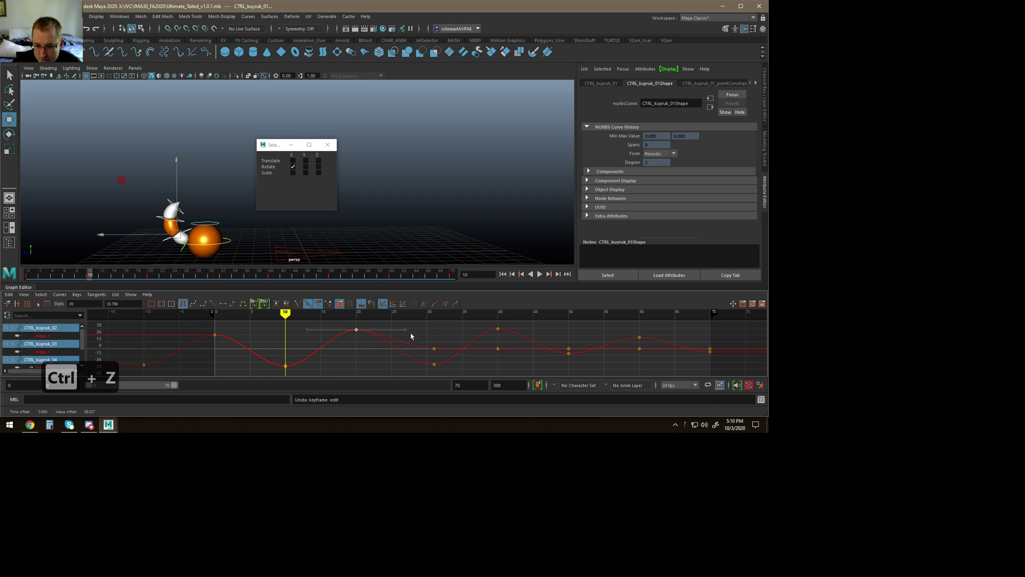
Step: Align the flat curve's remaining Rotate X keys through frame 70 vertically with the other tail curves
left_click_drag(427, 325, 456, 350)
middle_click_drag(455, 347, 455, 360, "shift")
left_click_drag(481, 342, 511, 358)
middle_click_drag(511, 358, 511, 338, "shift")
left_click_drag(577, 350, 578, 351)
middle_click_drag(586, 338, 600, 348, "shift")
left_click_drag(628, 343, 664, 371)
middle_click_drag(664, 370, 662, 356, "shift")
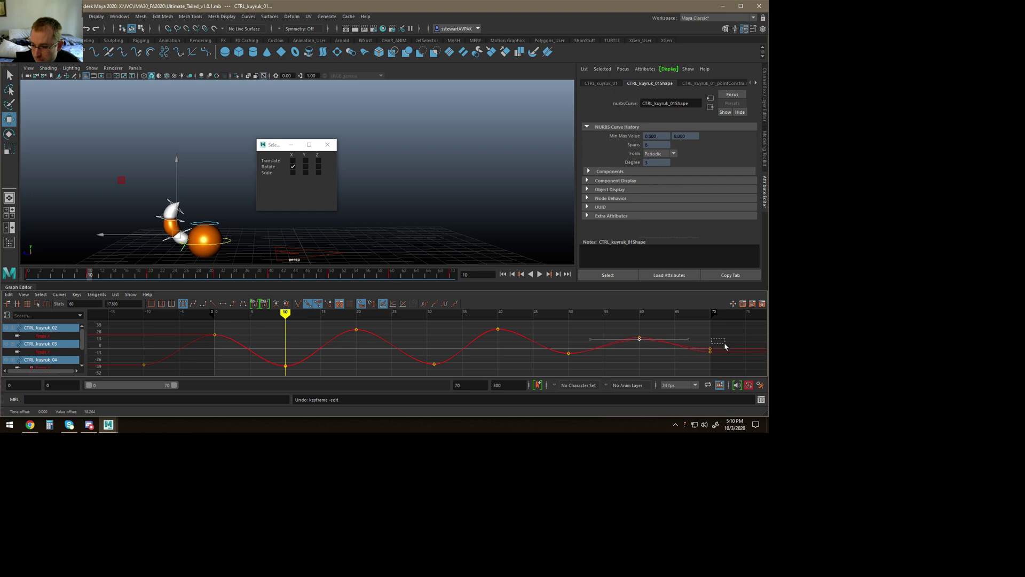
left_click_drag(717, 353, 717, 352)
middle_click_drag(725, 331, 725, 336, "shift")
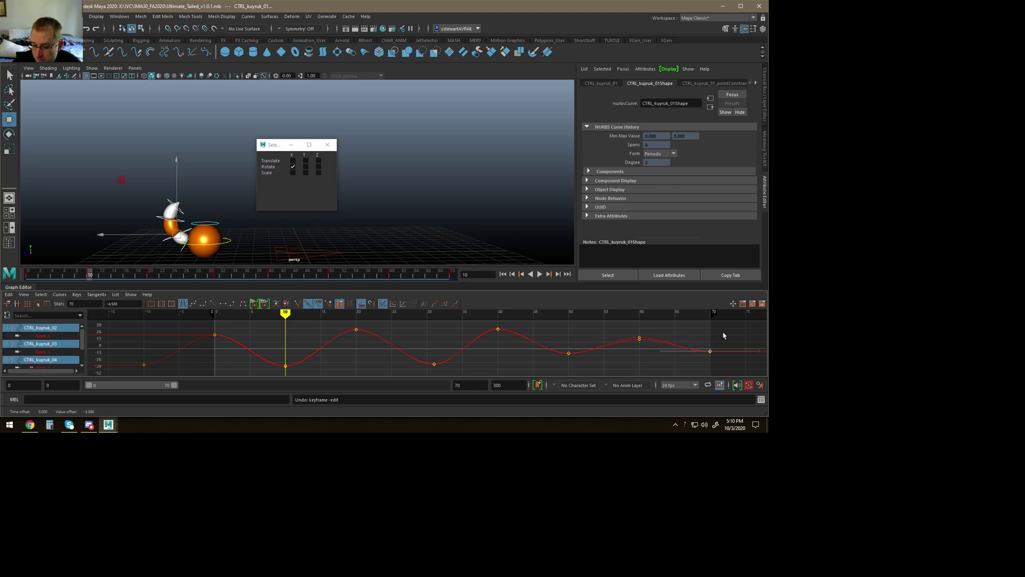
Step: Key the tail controls at frame -10 and lower the new Rotate X key to match the other curves
left_click_drag(285, 312, 216, 309)
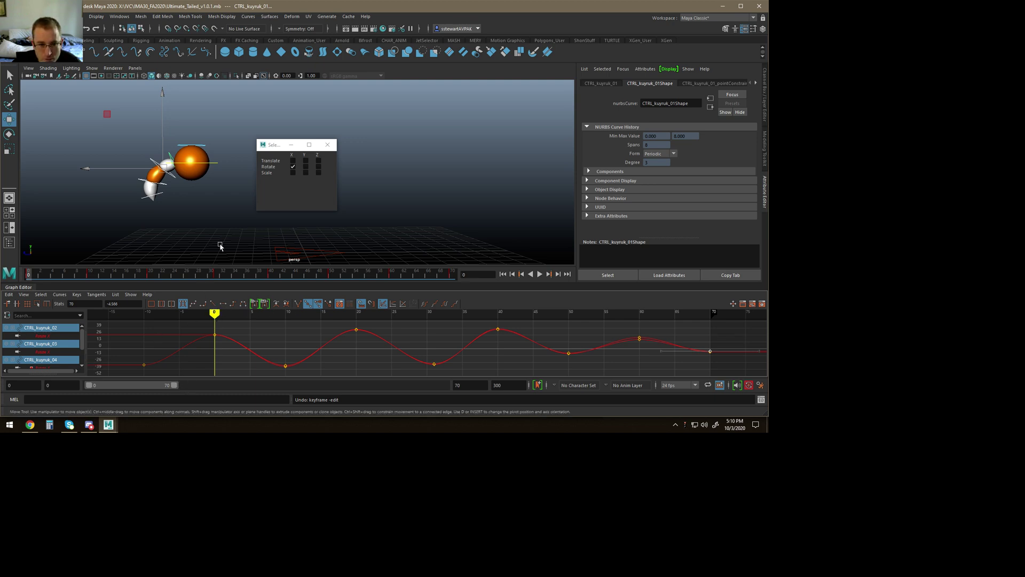
left_click_drag(220, 245, 187, 245, "alt")
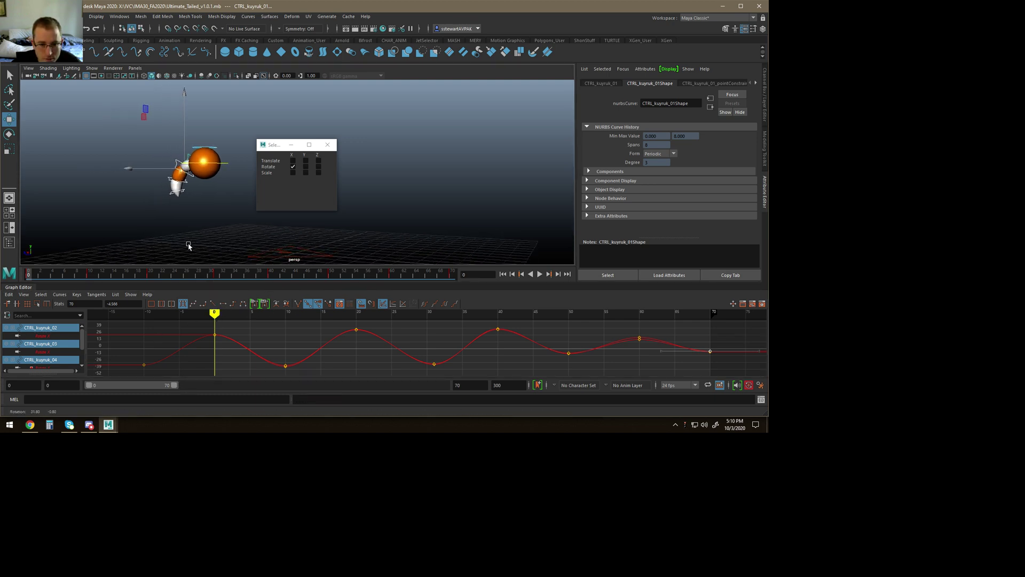
left_click(44, 336)
scroll(64, 352, "down", 1)
left_click(52, 360, "shift")
left_click_drag(205, 327, 210, 361)
left_click(141, 324)
mouse_move(215, 315)
left_mouse_down()
mouse_move(144, 316)
mouse_move(126, 349)
left_mouse_up()
key("s")
middle_click_drag(164, 339, 164, 364, "shift")
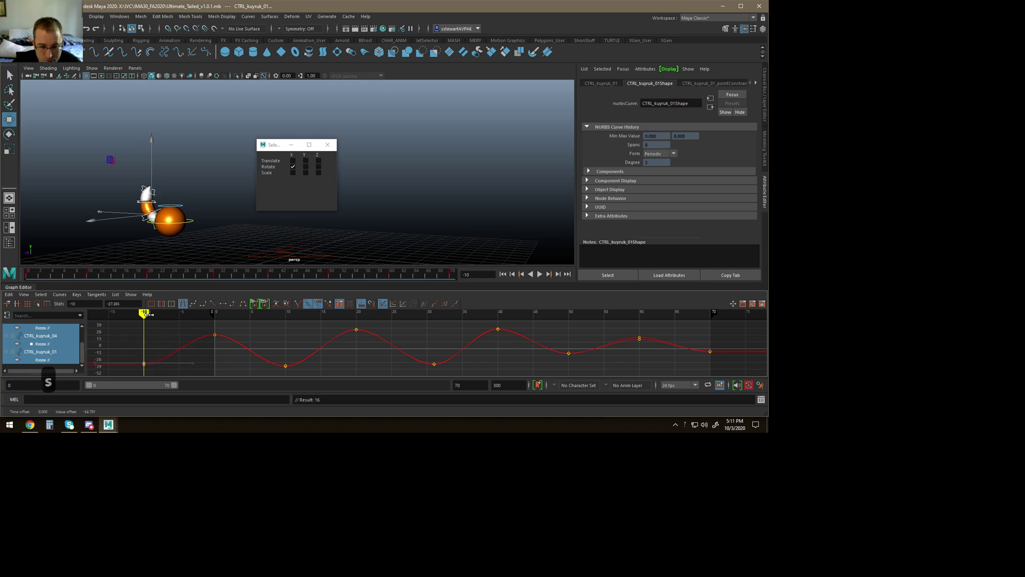
Step: Select tail controls CTRL_kuyruk_02, 03 and 04 and shift all their Rotate X keys 3 frames later
scroll(48, 334, "up", 2)
left_click_drag(161, 234, 209, 230, "alt")
left_click_drag(66, 181, 111, 234)
left_click_drag(120, 322, 725, 370)
middle_click_drag(560, 335, 581, 341)
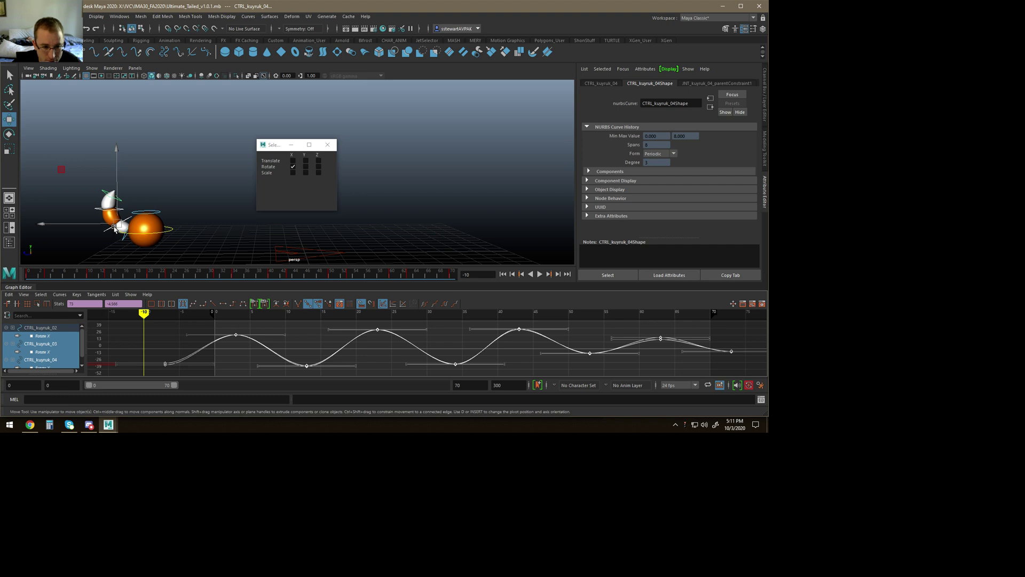
Step: Select only CTRL_kuyruk_03 and CTRL_kuyruk_04 and shift all their Rotate X keys another 4 frames later
left_click_drag(84, 163, 104, 212)
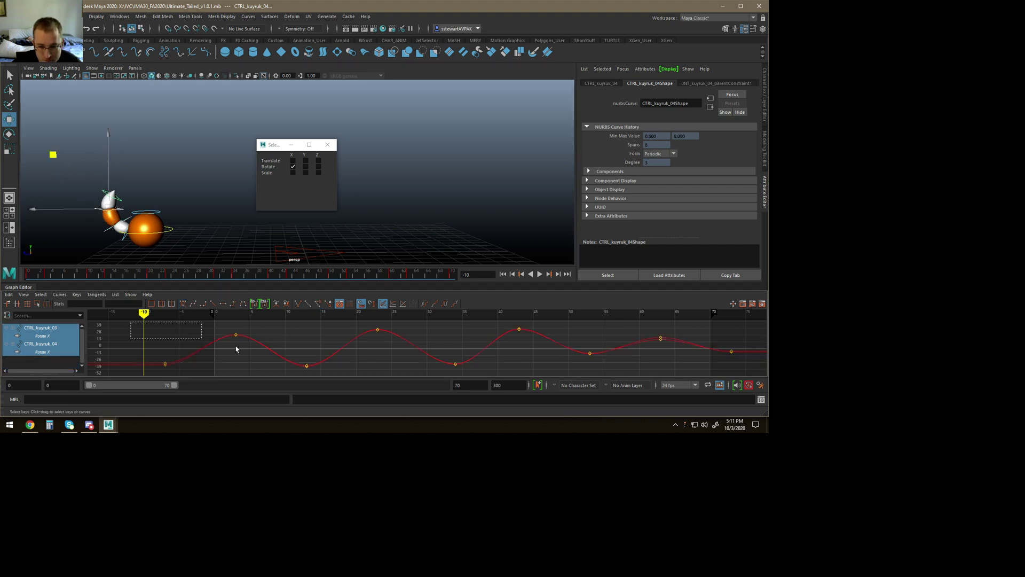
middle_click_drag(597, 327, 622, 326)
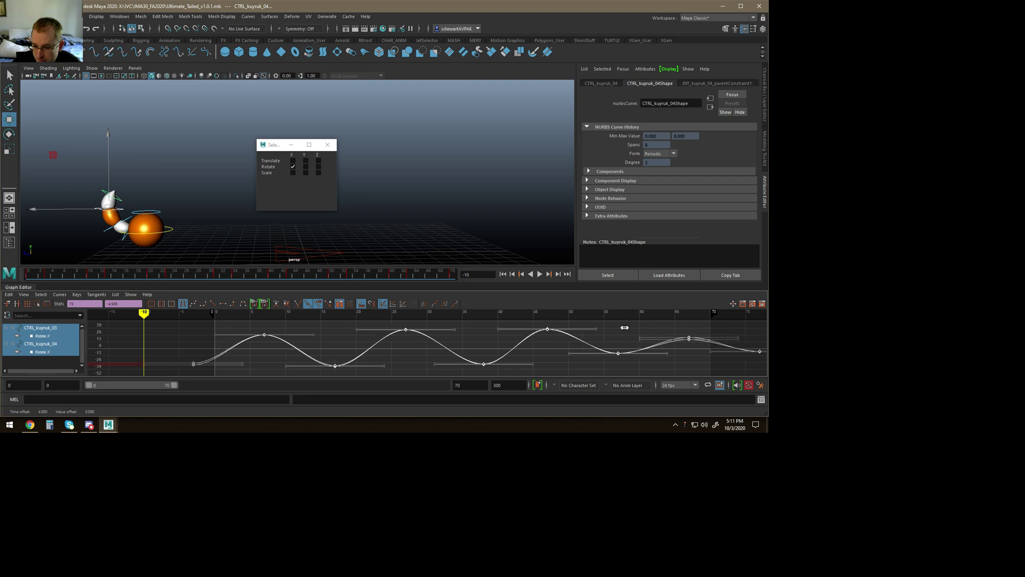
Step: Select only CTRL_kuyruk_04 and shift all its Rotate X keys another 3 frames later
left_click_drag(41, 175, 109, 213)
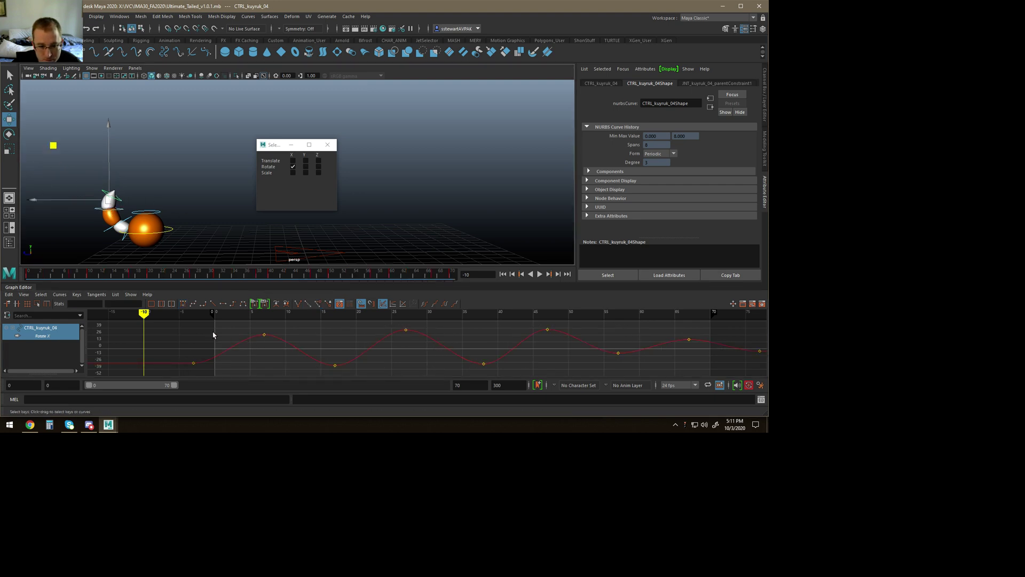
left_click_drag(180, 330, 764, 374)
middle_click_drag(600, 338, 647, 332)
Step: Play the animation from the start to review the overlapping tail motion, with the attribute selection window closed
mouse_move(249, 319)
left_mouse_down()
mouse_move(214, 313)
mouse_move(335, 301)
mouse_move(200, 311)
left_mouse_up()
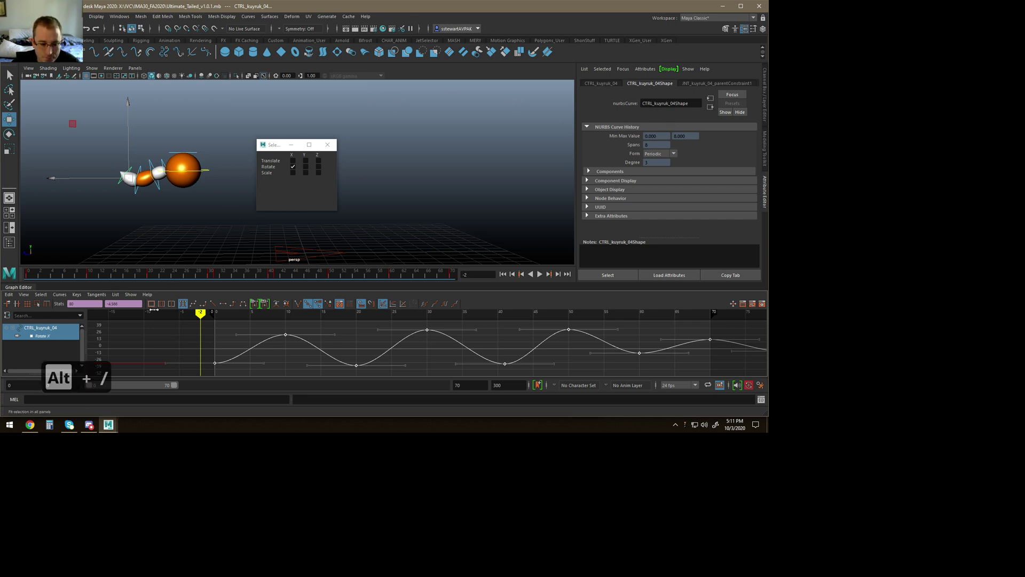
left_click_drag(221, 222, 193, 223, "alt")
key("alt+v")
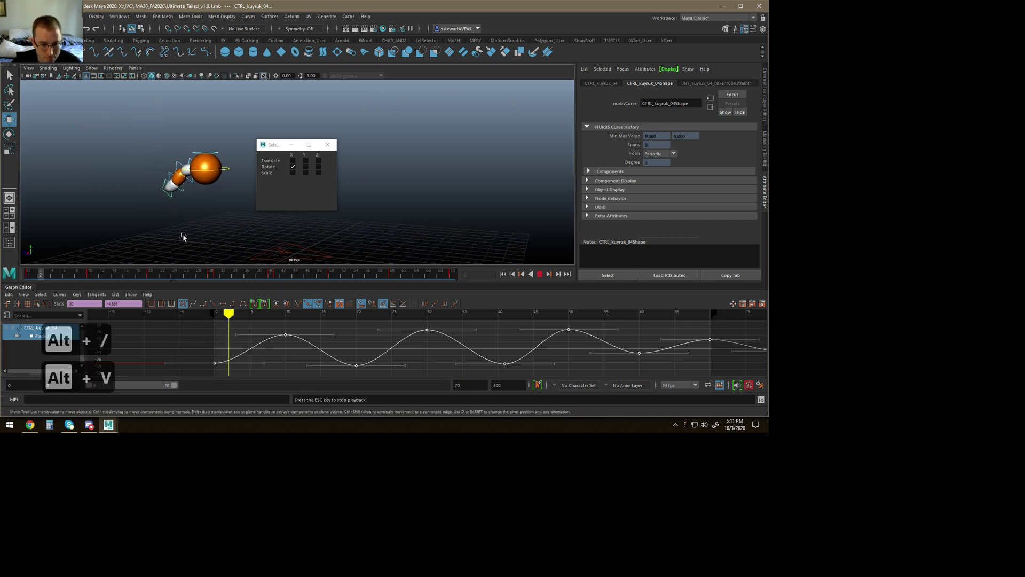
left_click(327, 145)
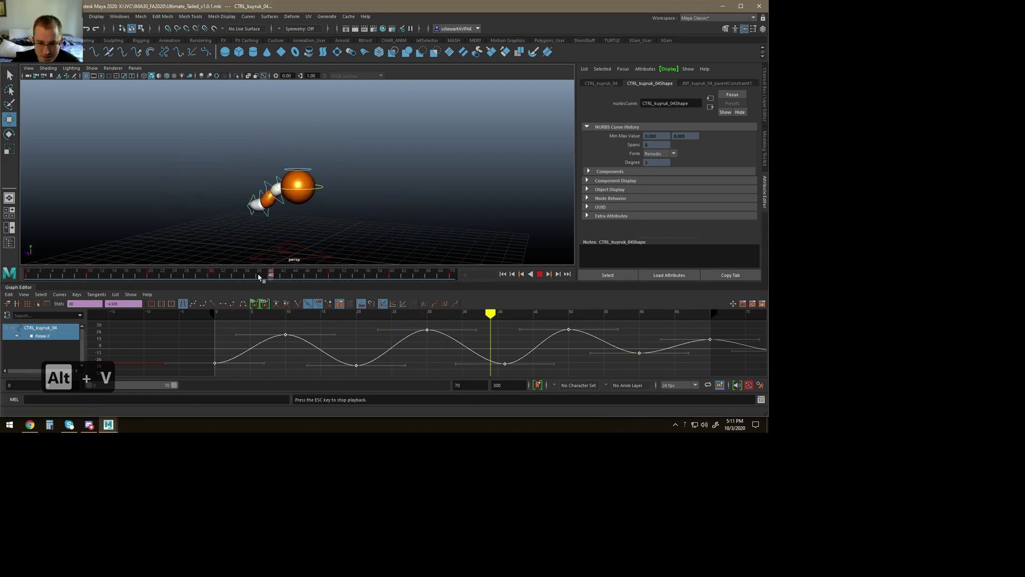
key("slash")
key("Escape")
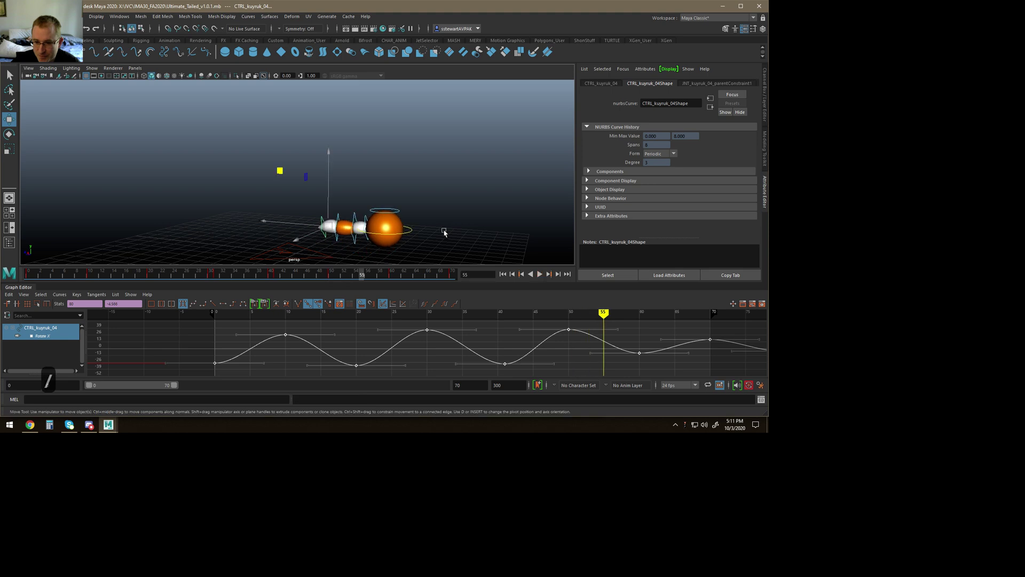
Step: Select CTRL_Main, clear the Rotate X attribute filter and display only its Translate Y curve
left_click(411, 231)
left_click(42, 335)
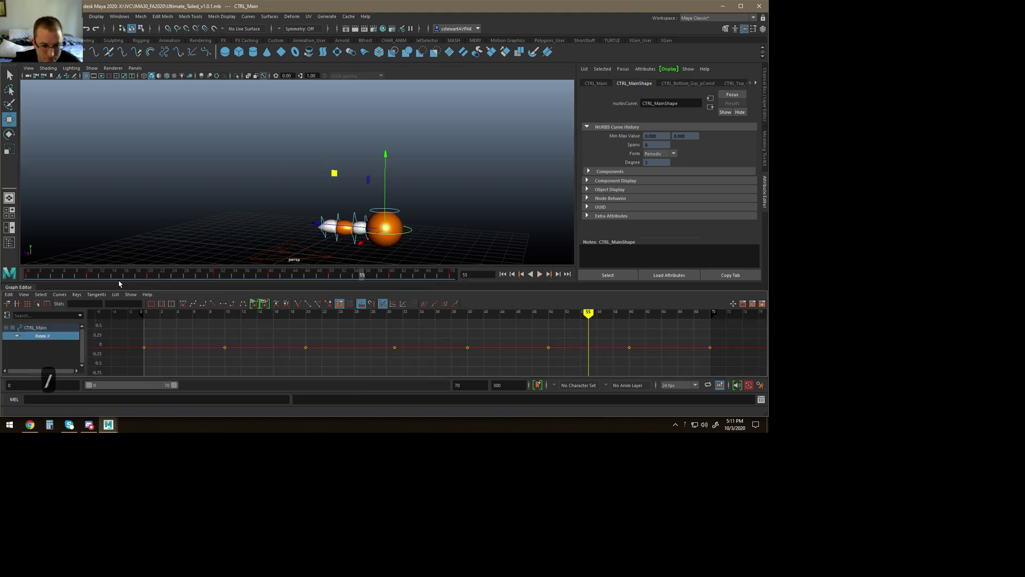
left_click(130, 295)
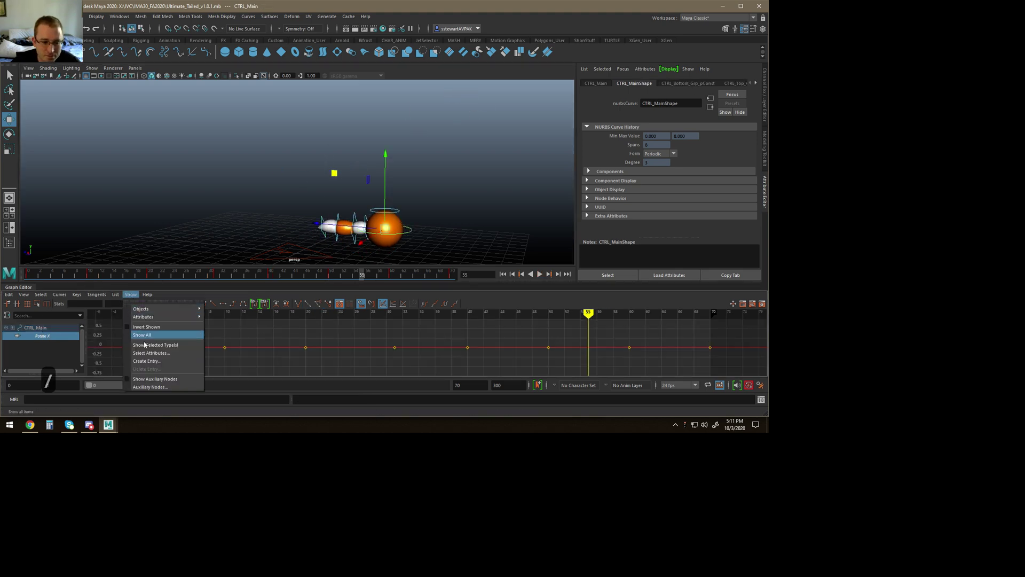
left_click(147, 354)
left_click(293, 166)
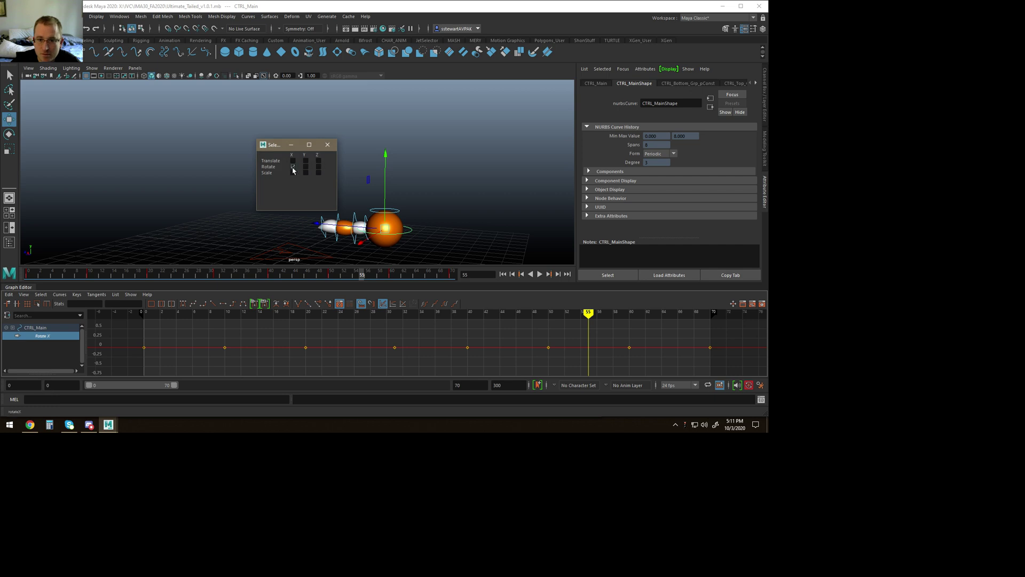
left_click(56, 344)
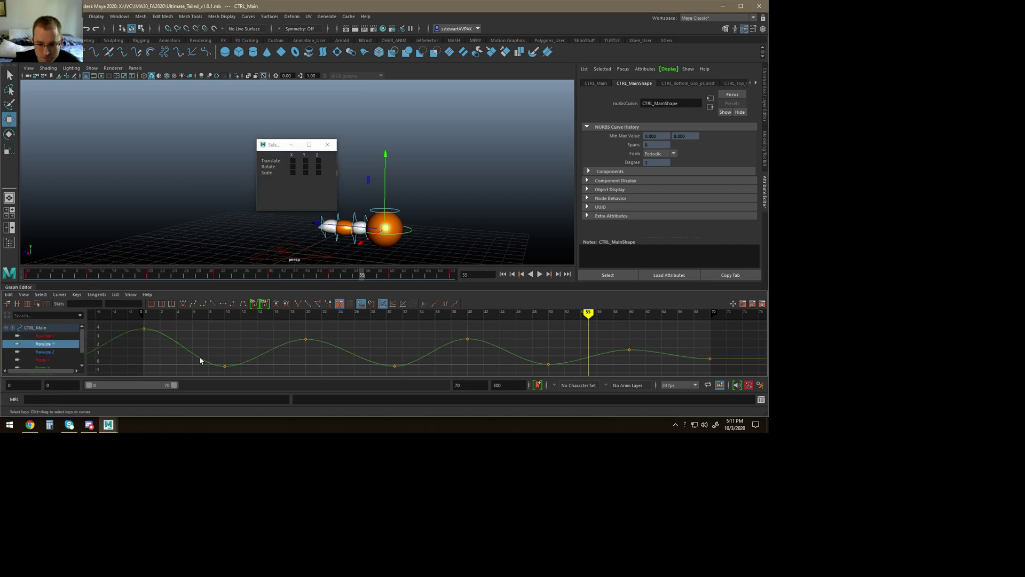
left_click_drag(219, 364, 525, 355)
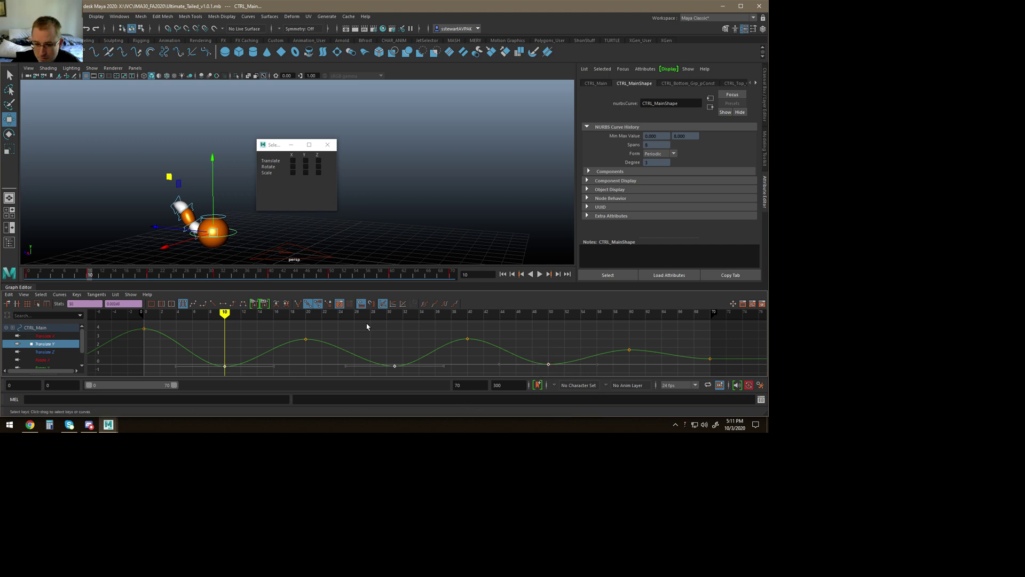
left_click_drag(284, 357, 261, 386)
middle_click_drag(291, 353, 283, 320)
key("ctrl+z")
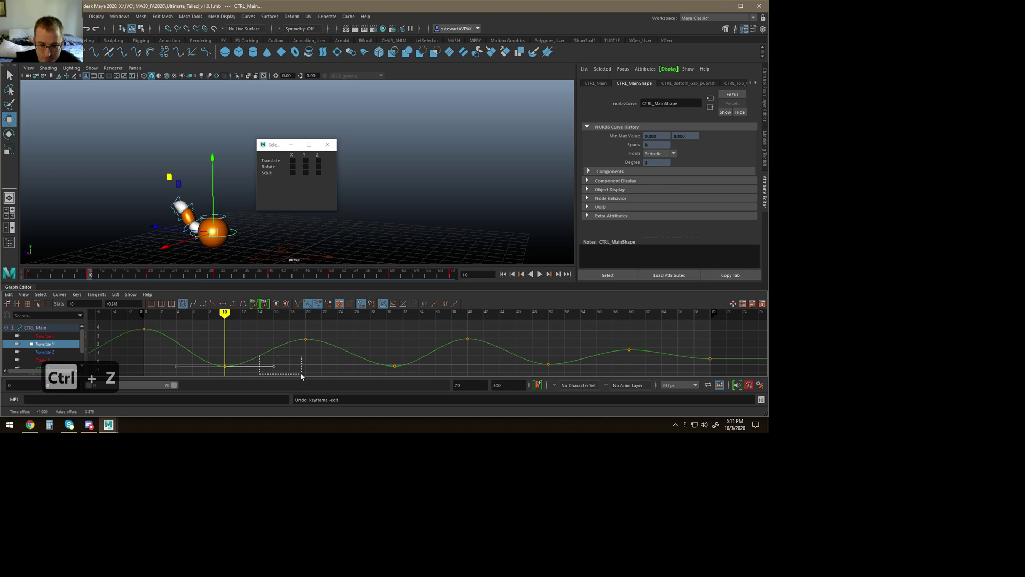
Step: Break the tangents of CTRL_Main's Translate Y ground-contact keys at frames 10, 31, 50 and 70
left_click_drag(434, 395, 435, 394, "shift")
left_click_drag(543, 343, 570, 389, "shift")
left_click_drag(684, 349, 763, 377, "shift")
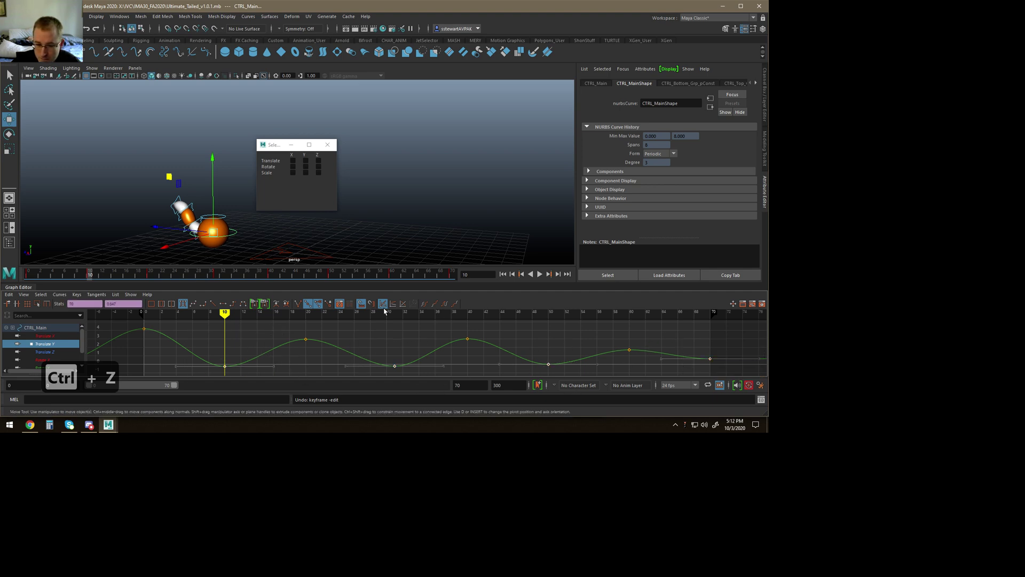
left_click(299, 305)
left_click_drag(199, 348, 199, 346)
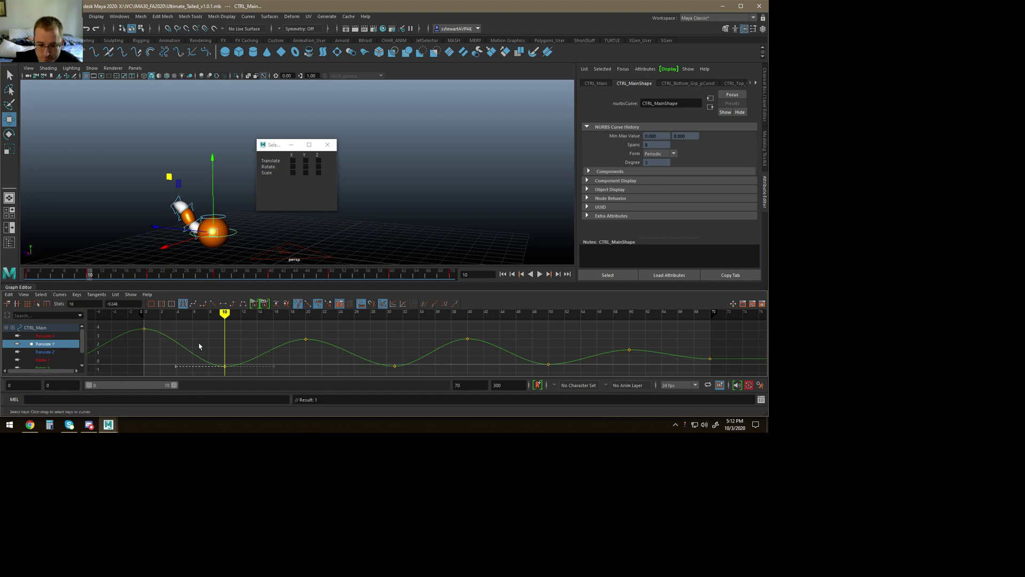
left_click_drag(264, 357, 285, 375, "shift")
left_click_drag(385, 374, 404, 363, "shift")
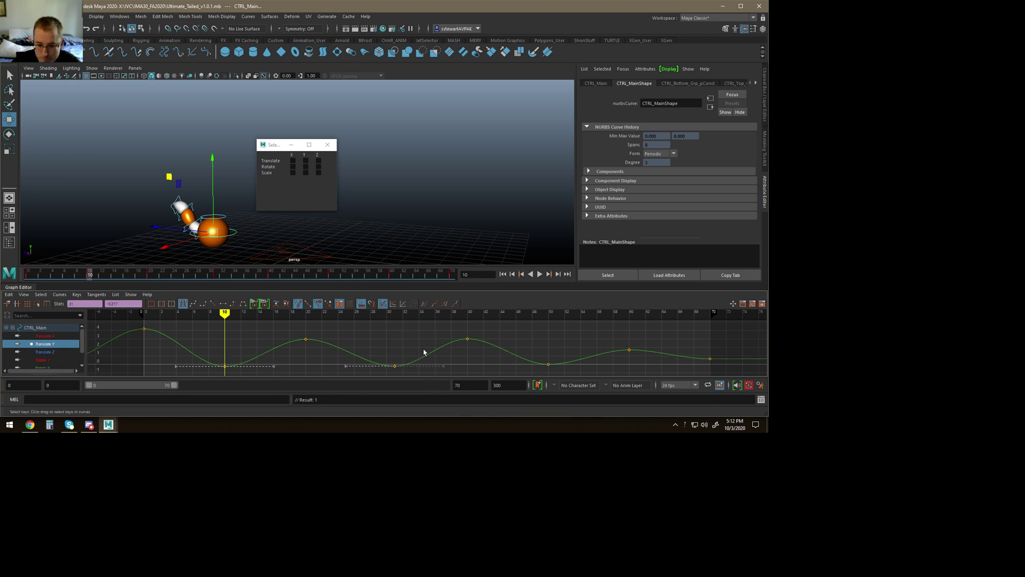
left_click_drag(522, 339, 554, 374, "shift")
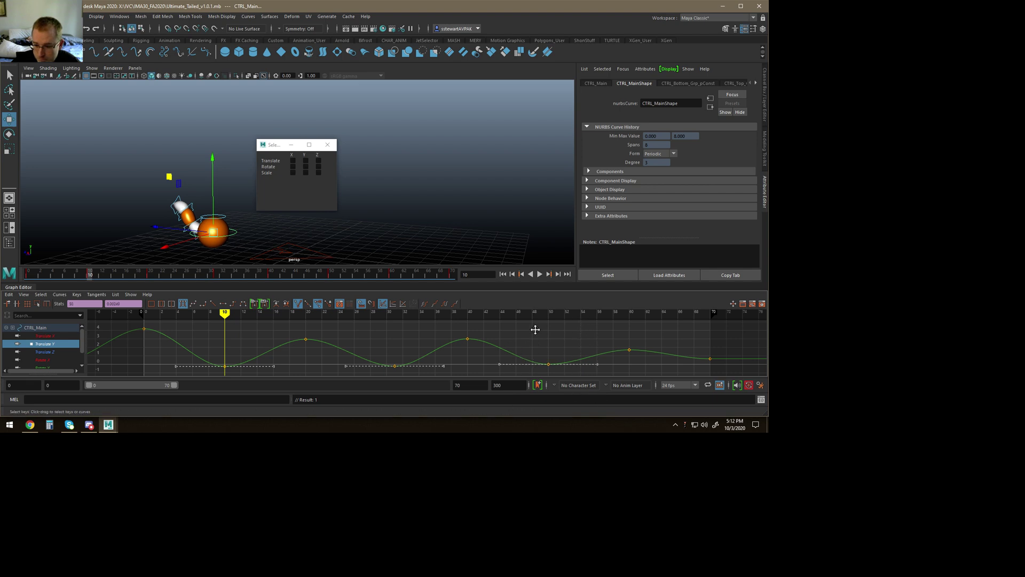
key("ctrl+z")
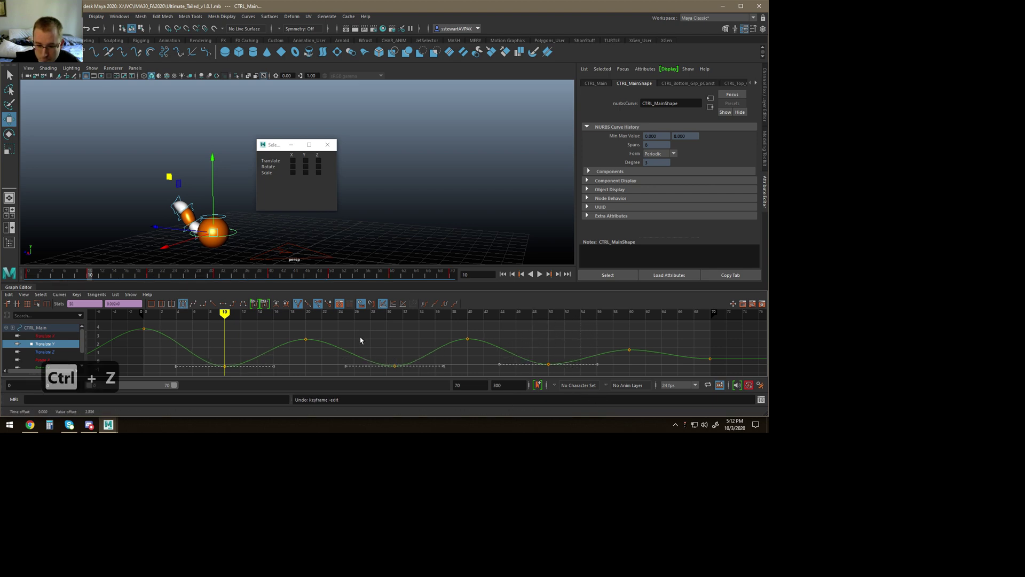
key("ctrl+z")
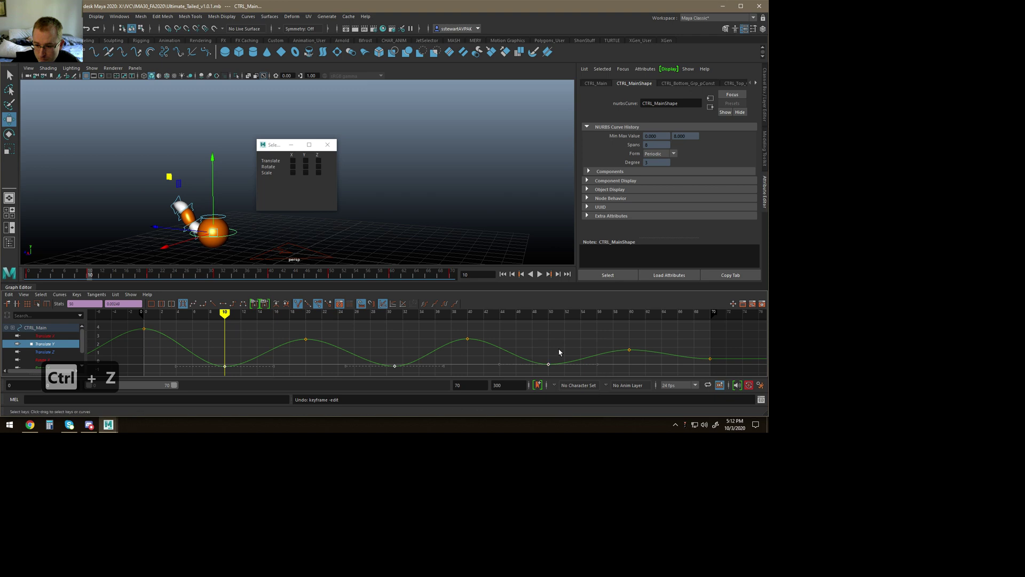
key("ctrl+z")
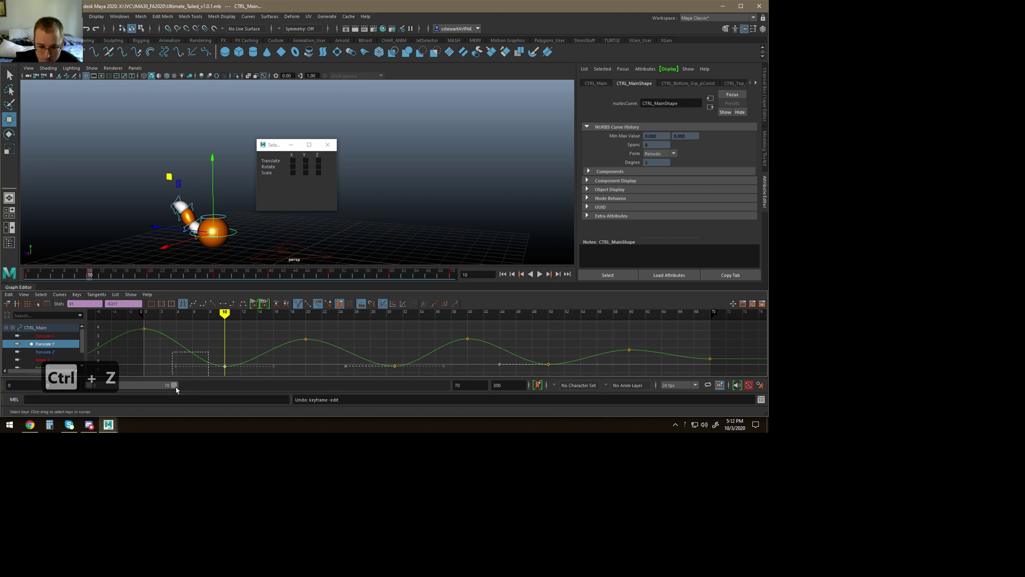
Step: Raise the in and out tangent handles at frames 10, 31 and 50 and the in handle at frame 70 for sharp bounces
middle_click_drag(232, 314, 229, 308)
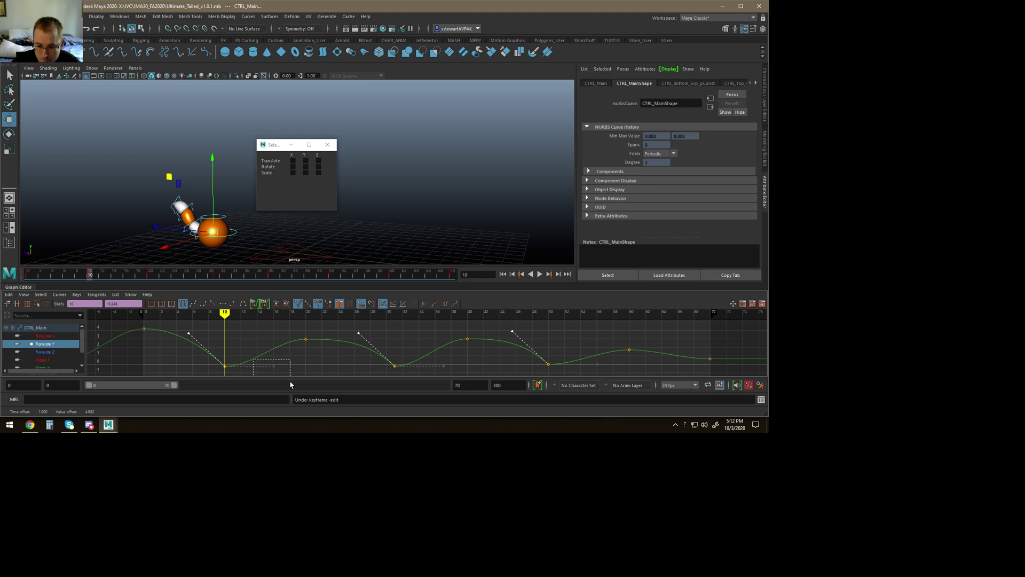
left_click_drag(291, 385, 302, 385)
left_click_drag(403, 369, 385, 346, "shift")
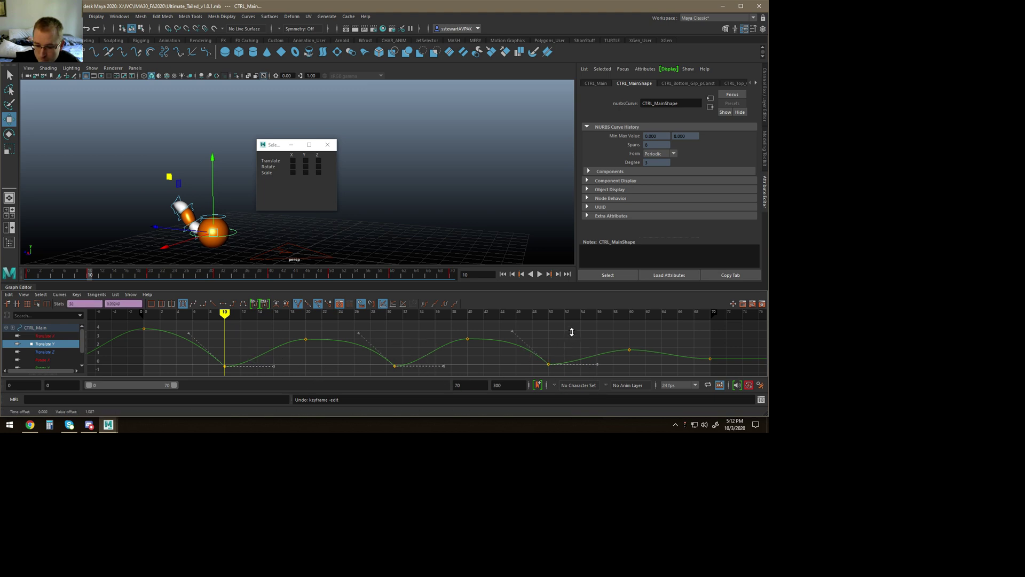
middle_click_drag(571, 347, 561, 313)
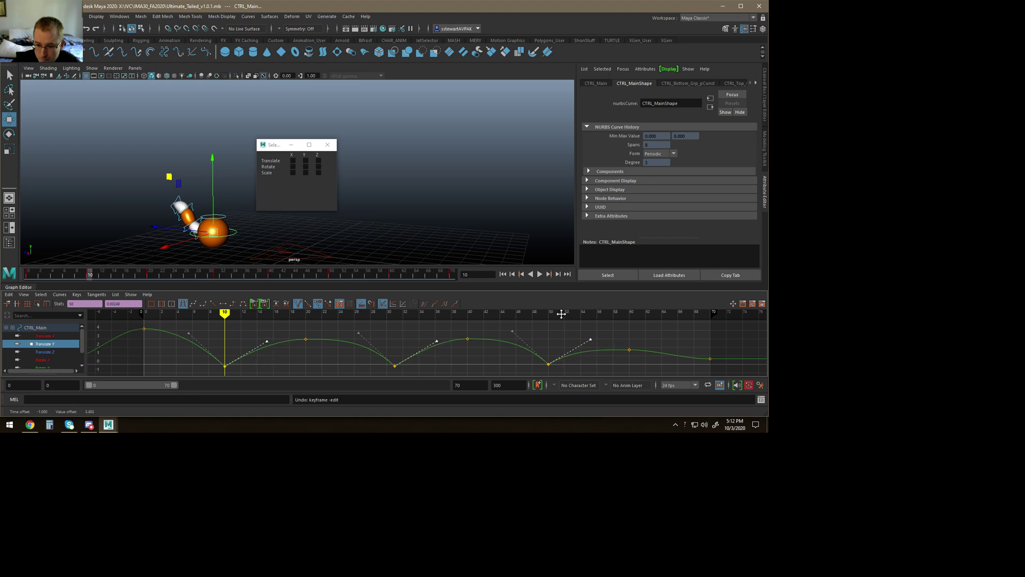
left_click_drag(680, 346, 721, 362)
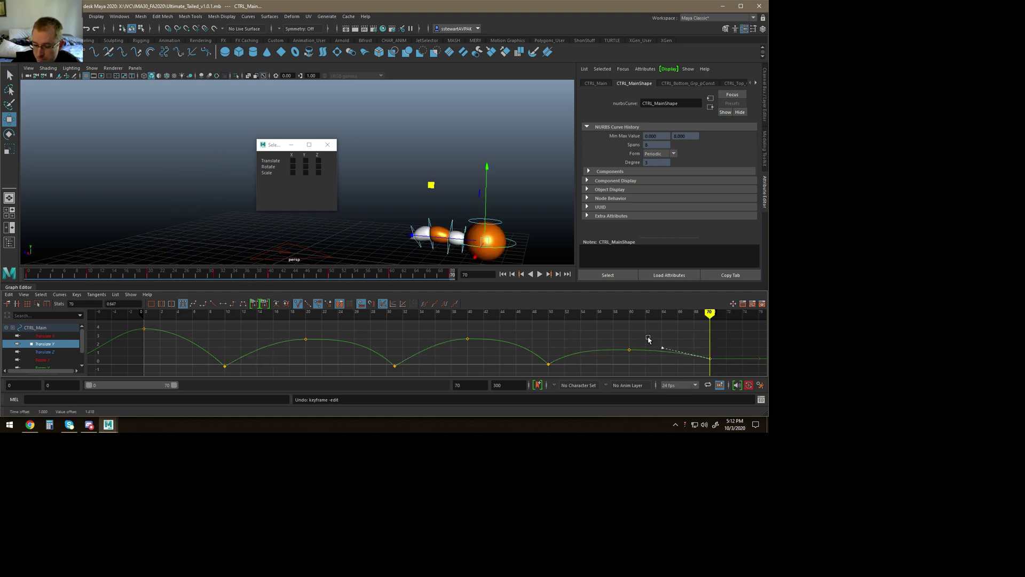
Step: Soften the in tangent at frame 50 and lower the frame 40 Translate Y peak to about 2.2
left_click_drag(439, 332, 483, 350)
left_click_drag(526, 369, 564, 337)
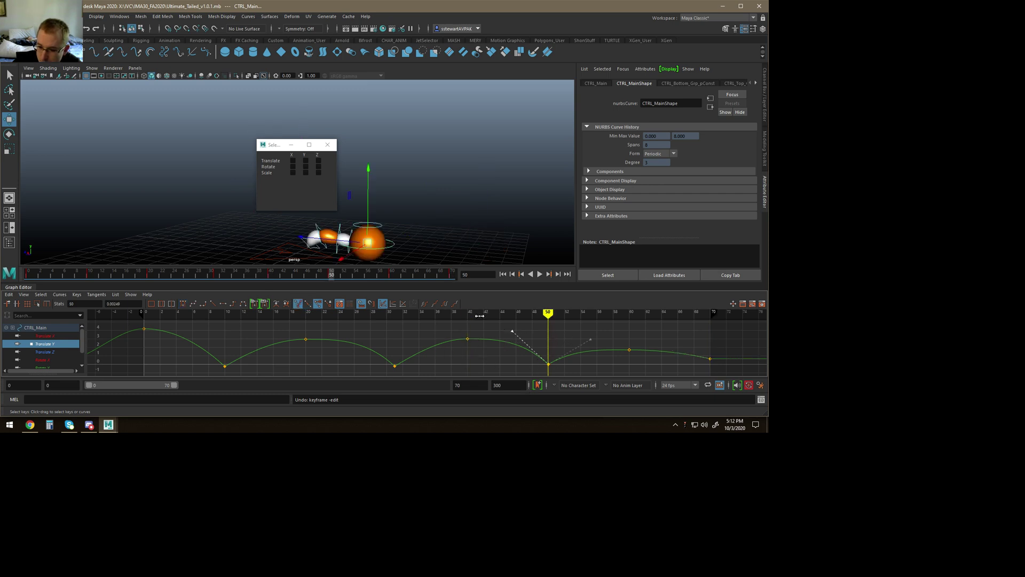
mouse_move(532, 327)
middle_mouse_down()
mouse_move(513, 334)
mouse_move(521, 325)
middle_mouse_up()
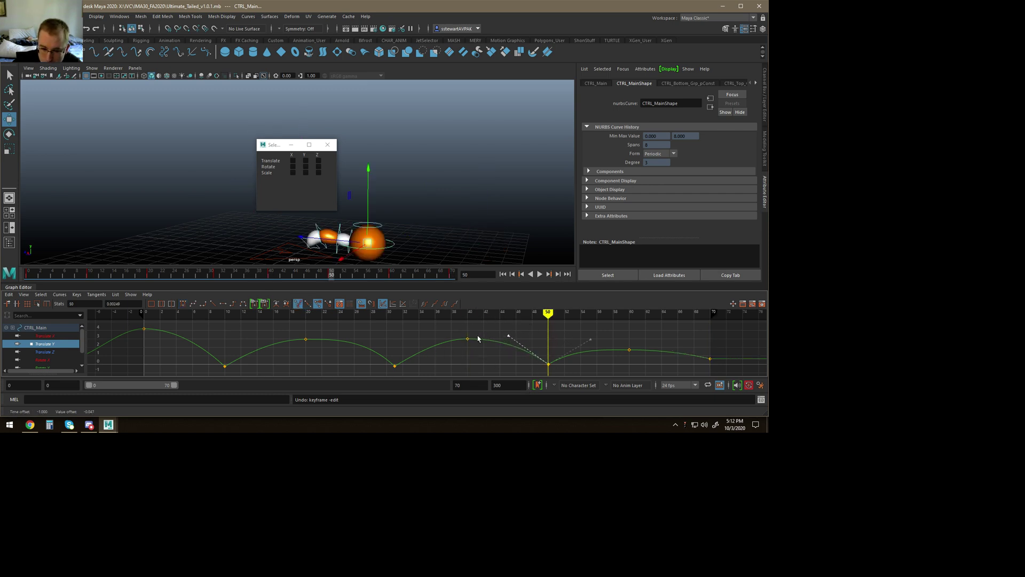
left_click_drag(483, 326, 449, 351)
middle_click_drag(449, 351, 461, 358)
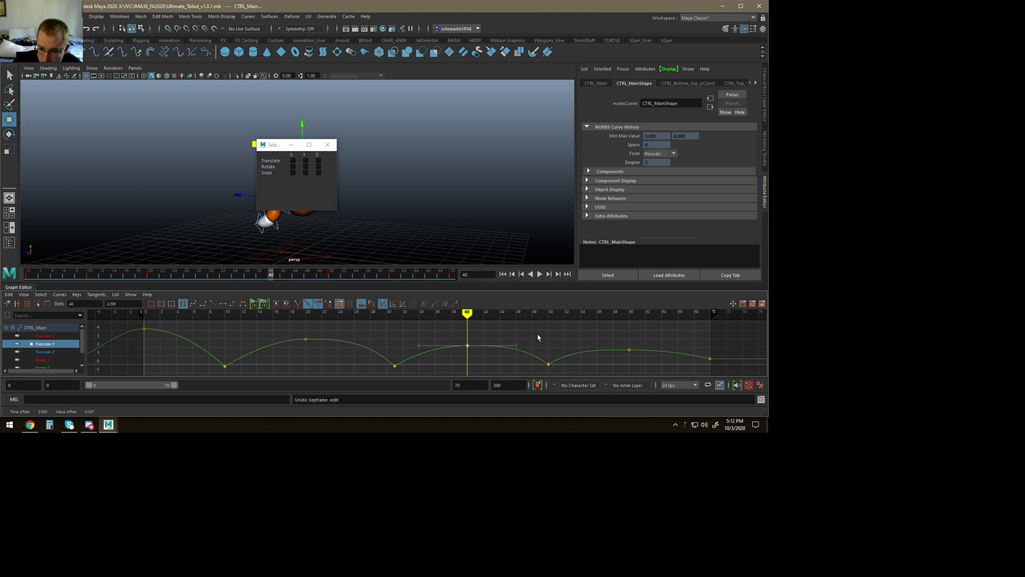
Step: Lower the last bounce's peak key and move it to frame 57, and move the final landing key to frame 63
left_click_drag(569, 334, 661, 363)
middle_click_drag(653, 358, 654, 362)
left_click_drag(734, 382, 735, 383)
middle_click_drag(680, 362, 651, 361)
left_click_drag(690, 343, 587, 371)
middle_click_drag(612, 369, 588, 368)
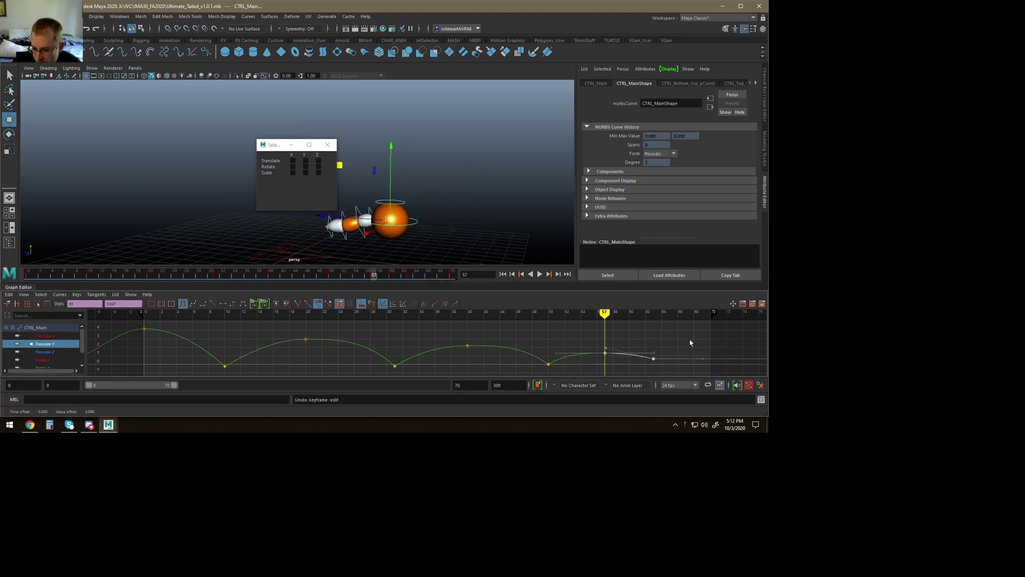
left_click_drag(690, 343, 643, 373)
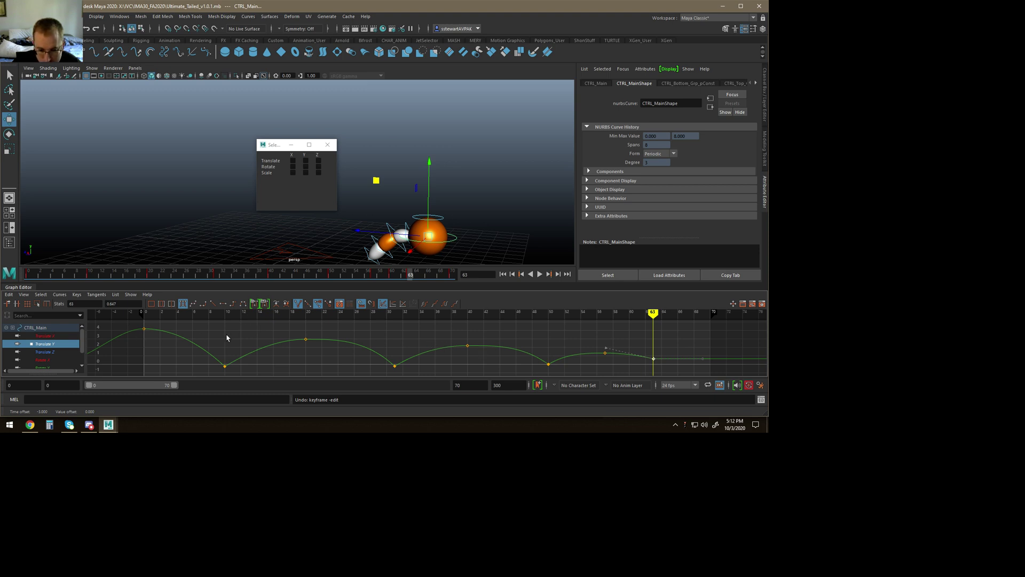
Step: Shift all Translate Y keys from frame 31 onward 1 frame earlier
left_click_drag(96, 336, 97, 336)
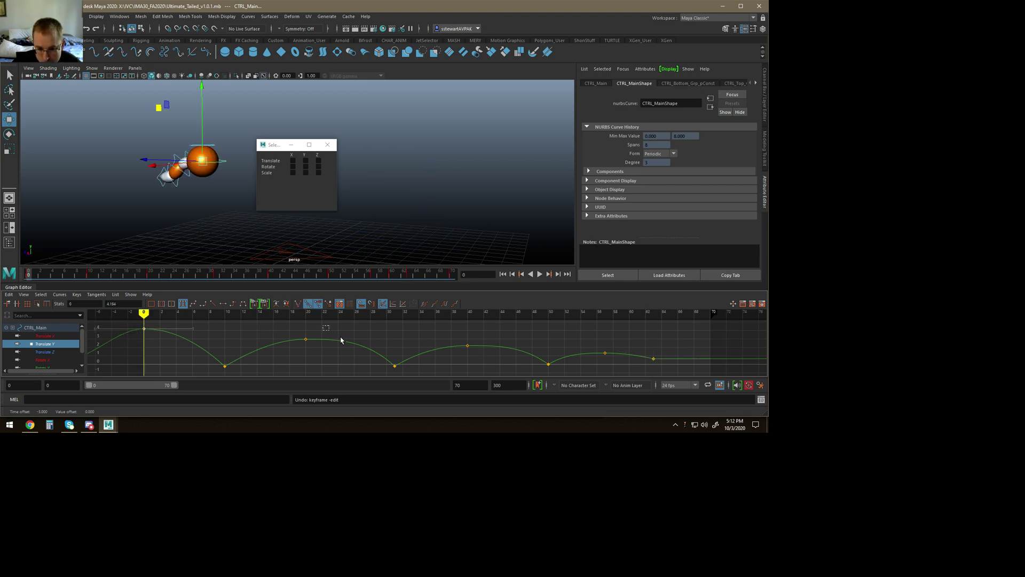
left_click_drag(322, 327, 739, 405)
middle_click_drag(683, 337, 592, 336)
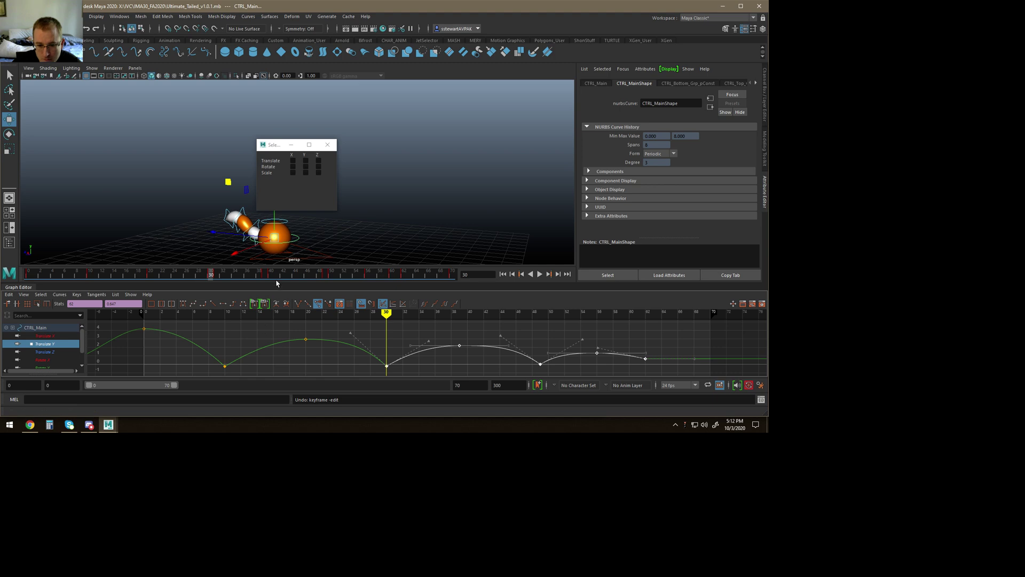
Step: Play the animation from the start and review the bounce timing from an elevated angle, with the attribute selection window closed
left_click_drag(247, 313, 143, 310)
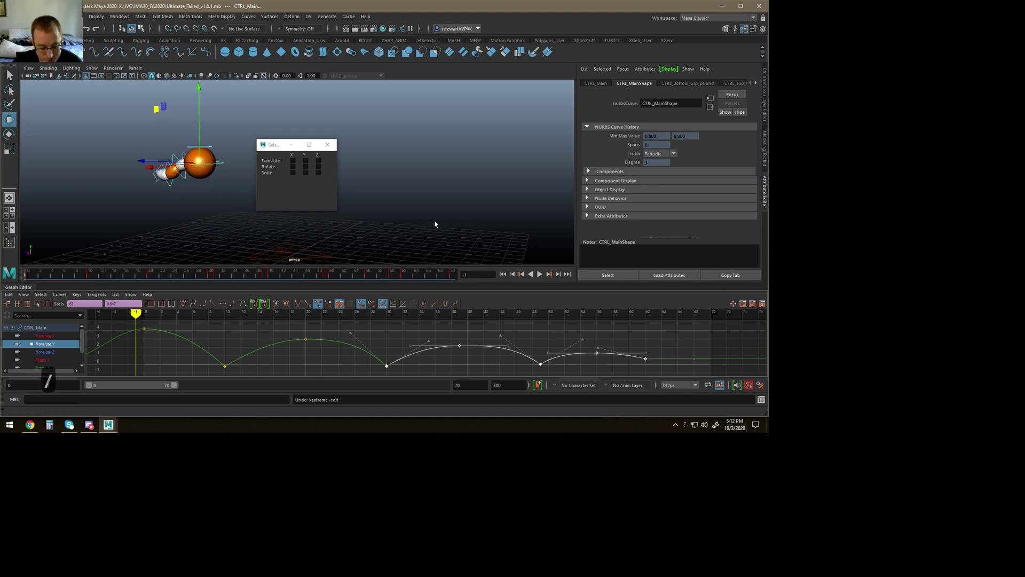
key("alt+v")
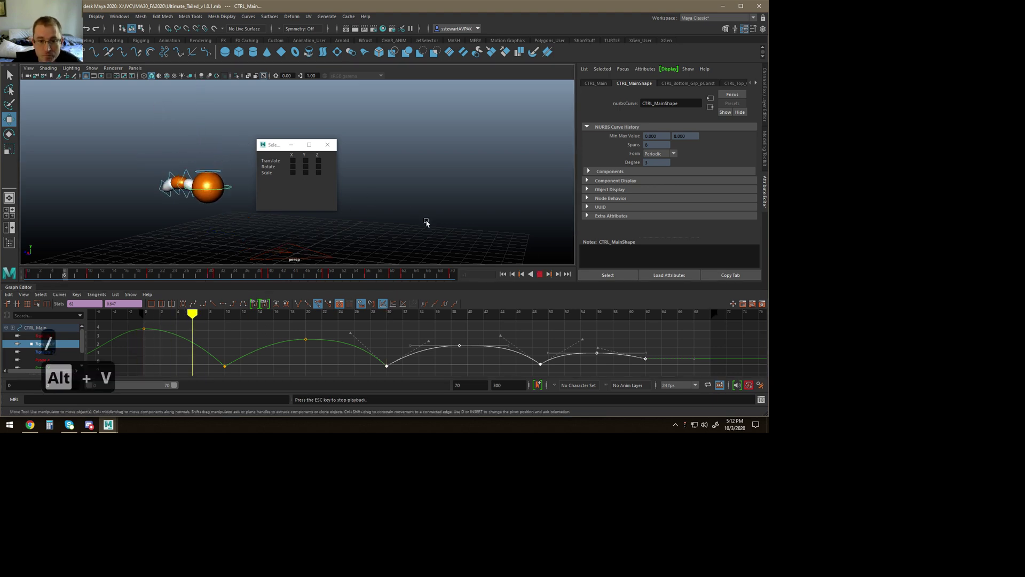
left_click(327, 144)
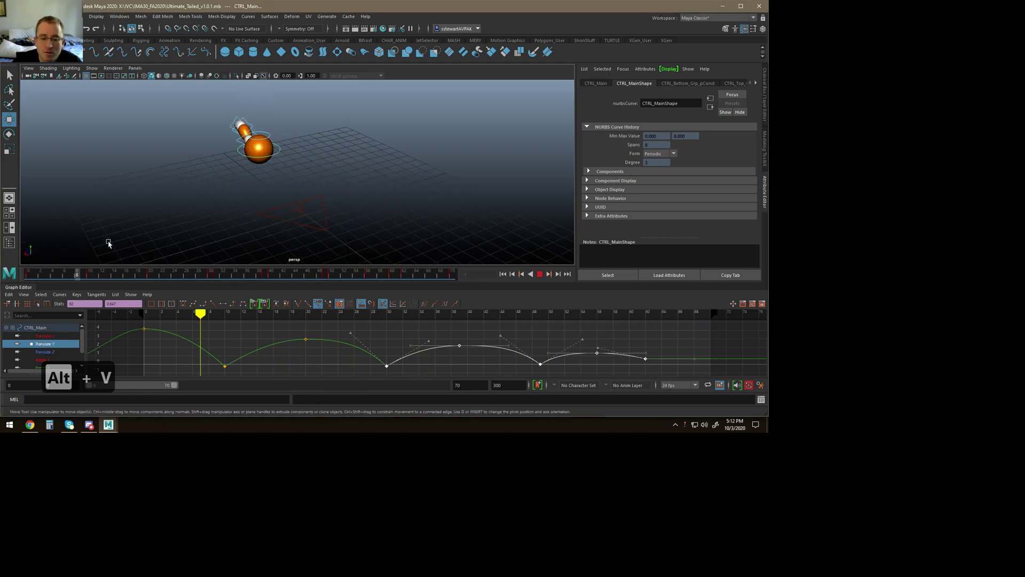
Step: Delete CTRL_Main's Translate Z keys between frames 0 and 70, then select the frame 70 key
left_click(46, 352)
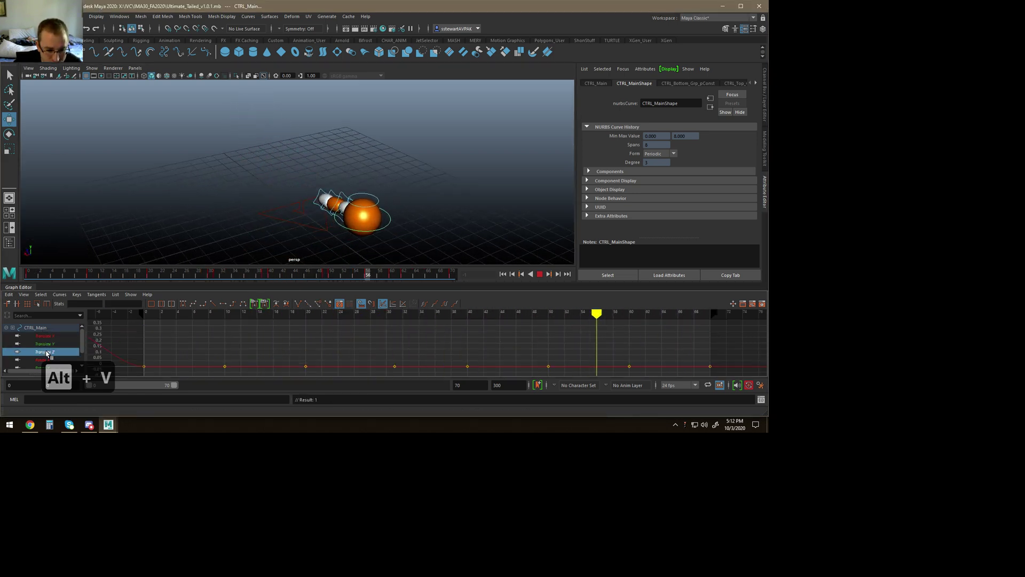
left_click_drag(190, 323, 648, 368)
key("Delete")
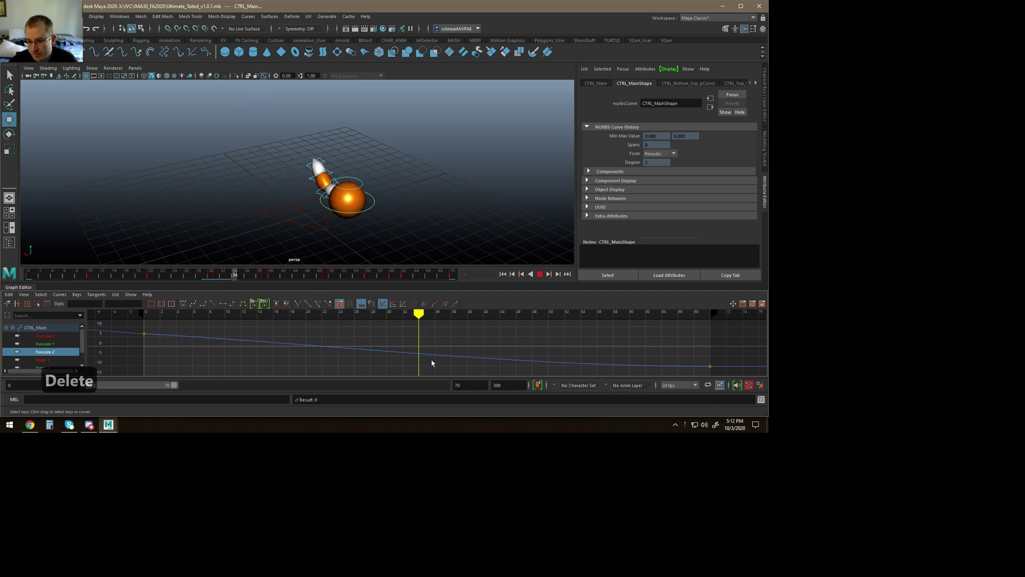
left_click_drag(697, 353, 624, 381)
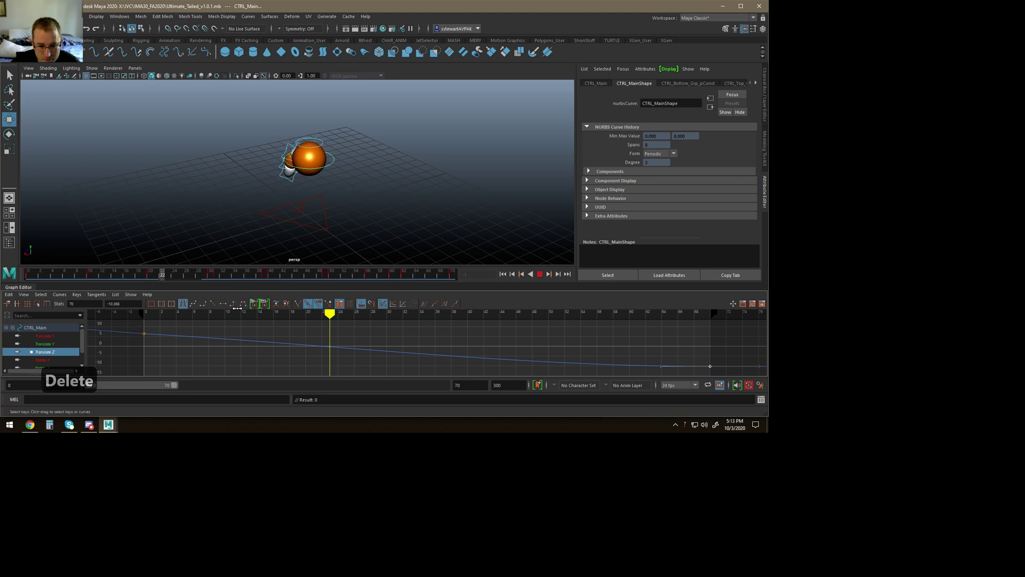
Step: Make CTRL_Main's Translate Z curve linear for constant forward travel, and stop the playback after checking it
left_click(213, 303)
left_click_drag(225, 202, 272, 193, "alt")
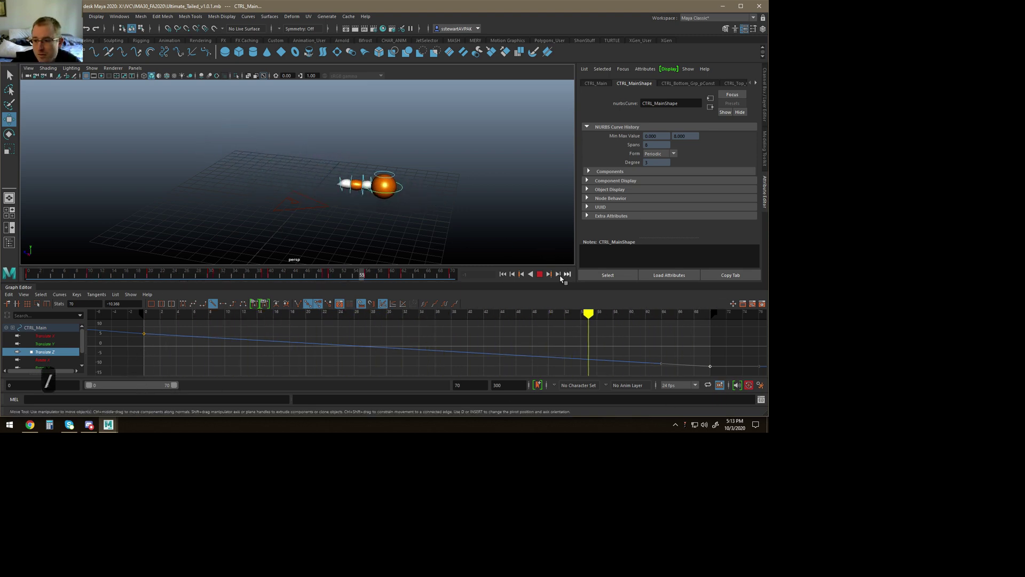
left_click(540, 276)
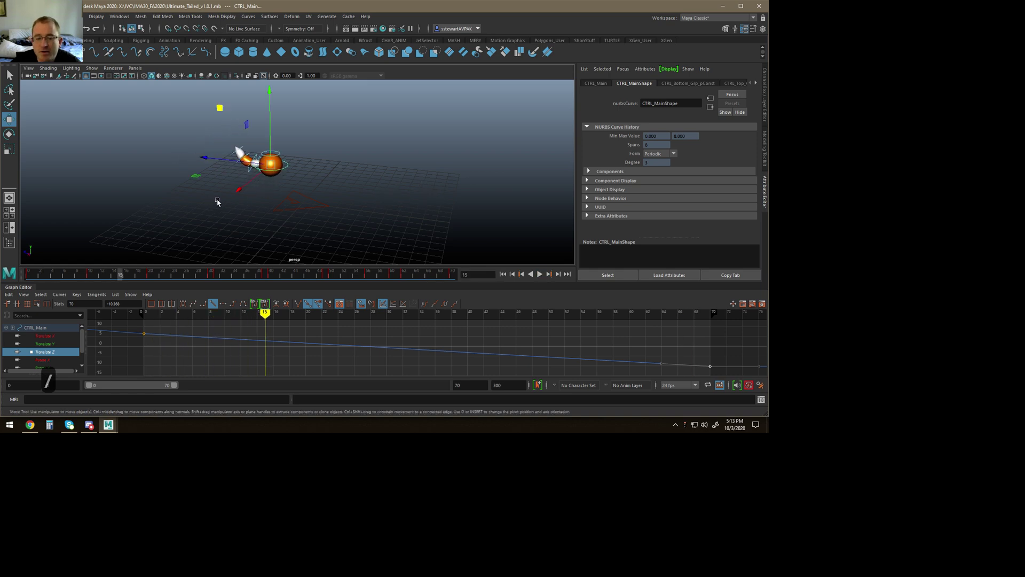
Step: Select the four tail controls, from CTRL_kuyruk_01 at the base to CTRL_kuyruk_04 at the tip
left_click_drag(217, 202, 241, 186, "alt")
right_click_drag(242, 186, 297, 219, "alt")
left_click(208, 180)
left_click(203, 178)
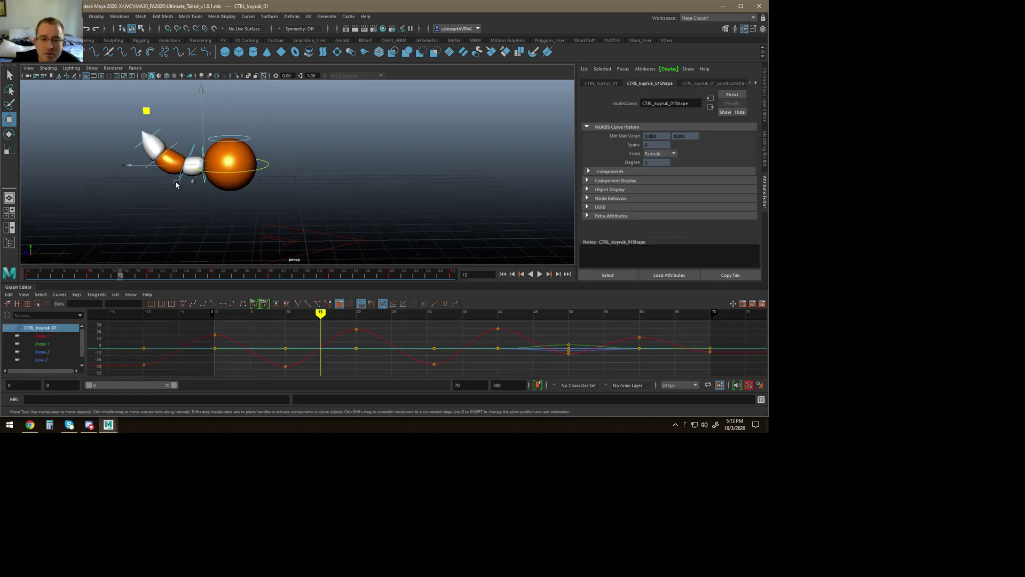
left_click(180, 177, "shift")
left_click(174, 147, "shift")
left_click(160, 131, "shift")
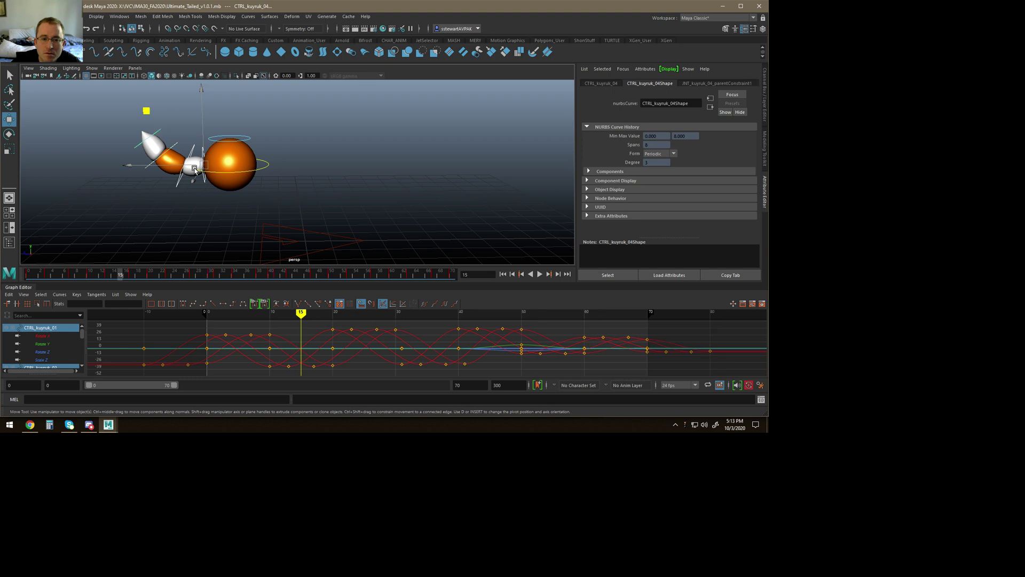
Step: Select all channels of CTRL_kuyruk_01 through CTRL_kuyruk_04 in the Graph Editor so all their curves are shown
left_click_drag(325, 253, 296, 243, "alt")
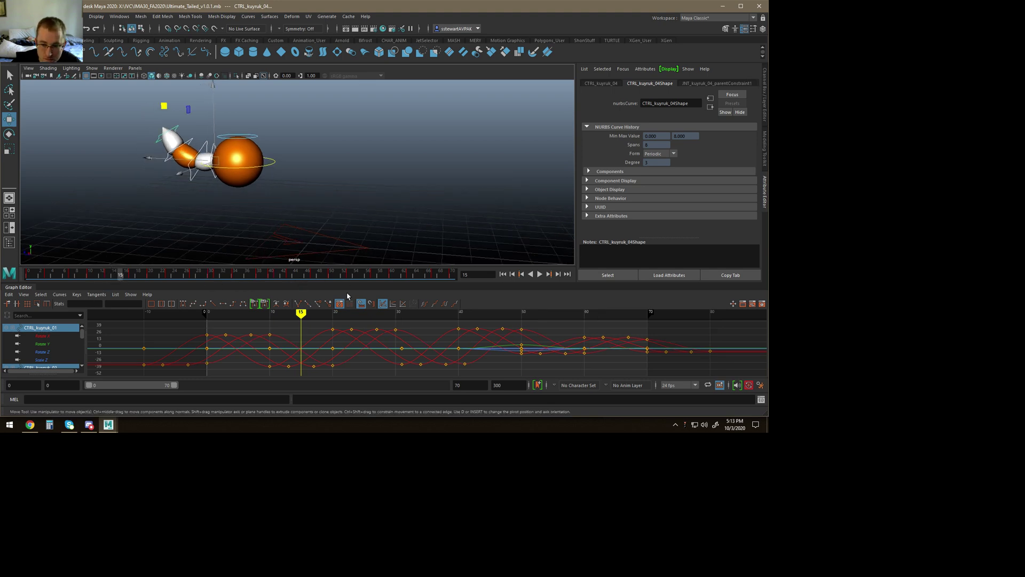
scroll(414, 340, "down", 5)
left_click(63, 336)
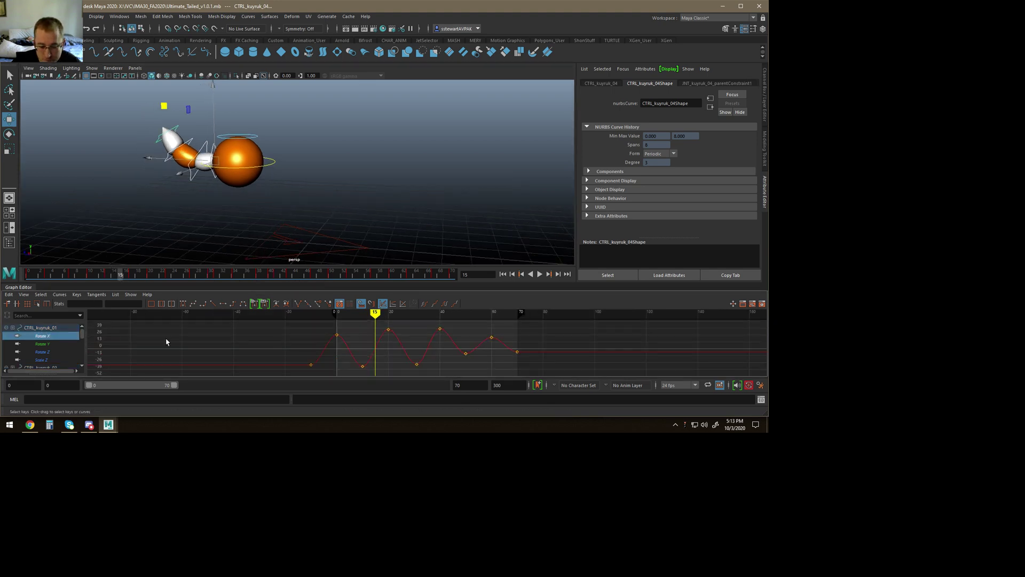
scroll(76, 333, "down", 2)
left_click(41, 353, "ctrl")
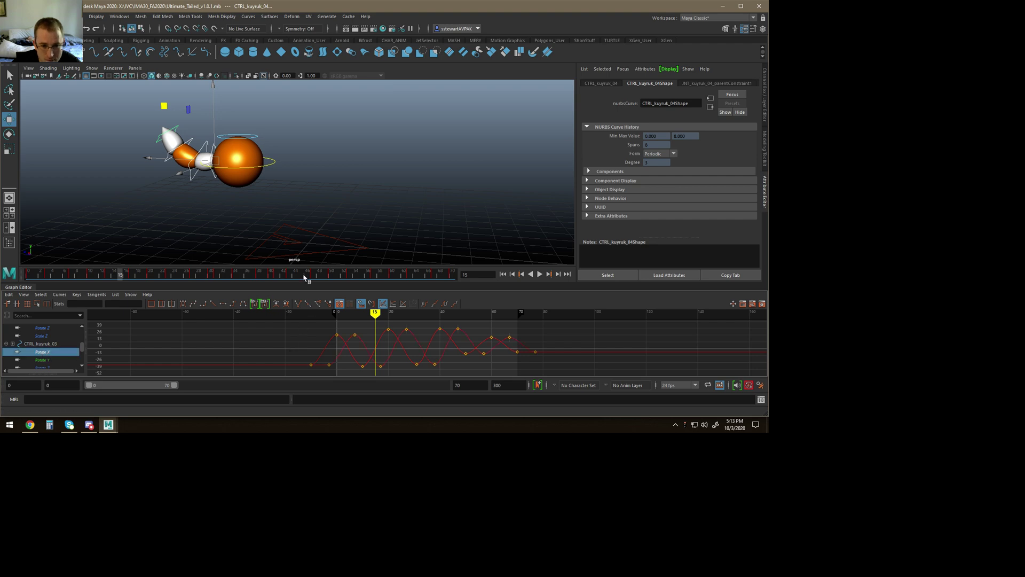
scroll(67, 341, "down", 1)
left_click(60, 329)
scroll(61, 335, "down", 3)
left_click(48, 360, "shift")
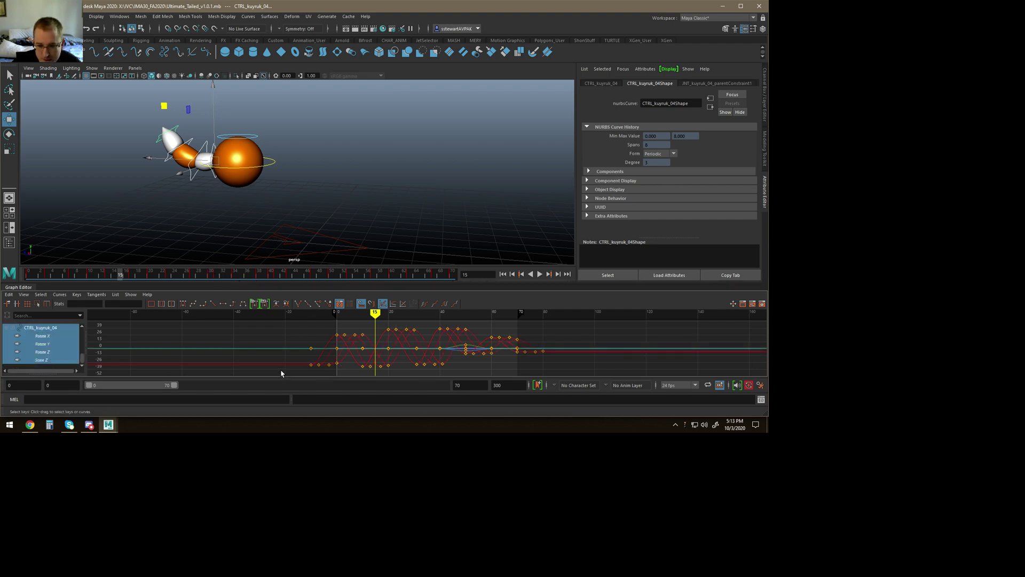
Step: Shift all keys of the tail control curves 3 frames earlier and play back the result
left_click_drag(302, 327, 636, 384)
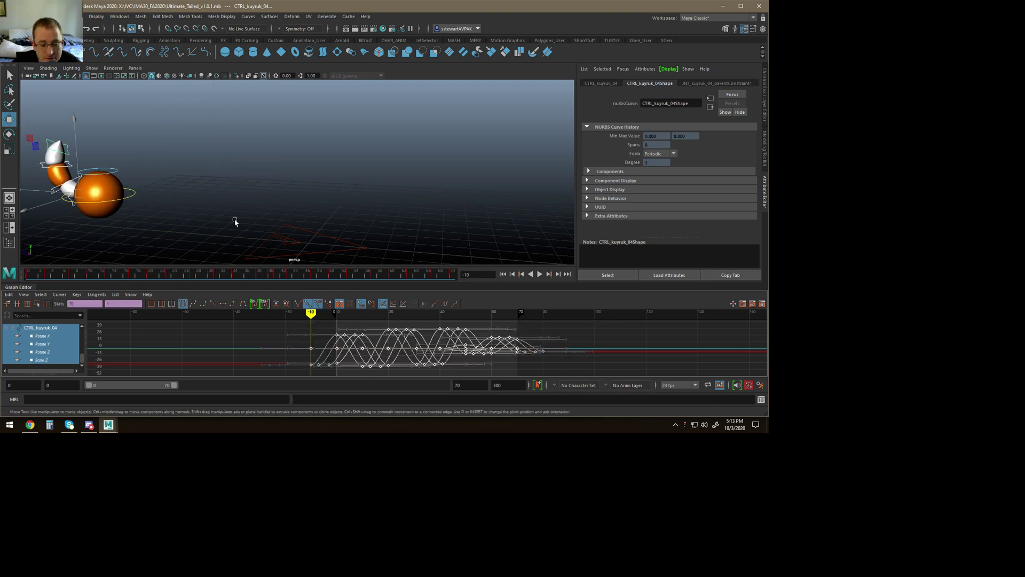
left_click_drag(45, 275, 108, 272)
middle_click_drag(409, 346, 401, 346, "shift")
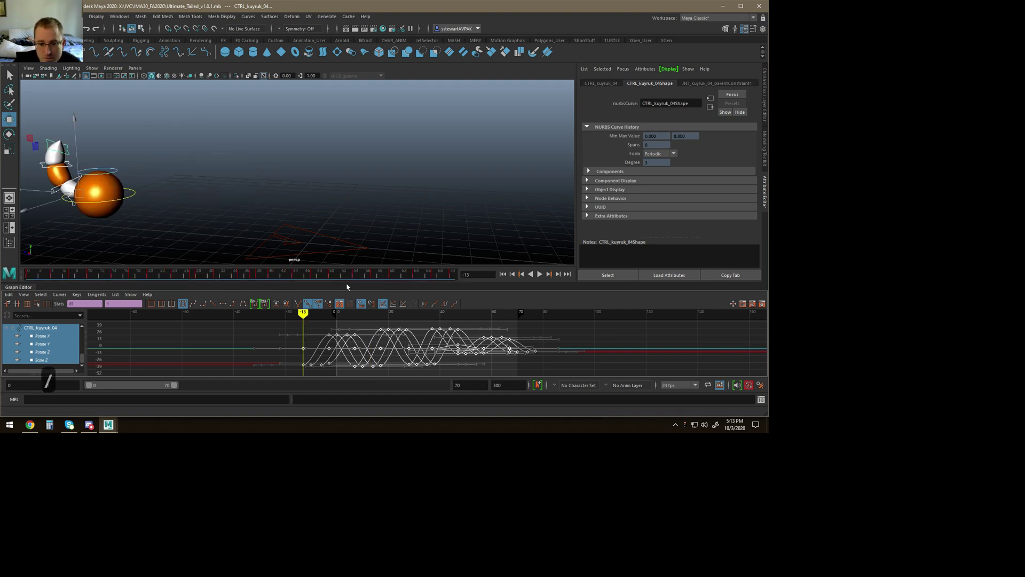
scroll(311, 190, "down", 1)
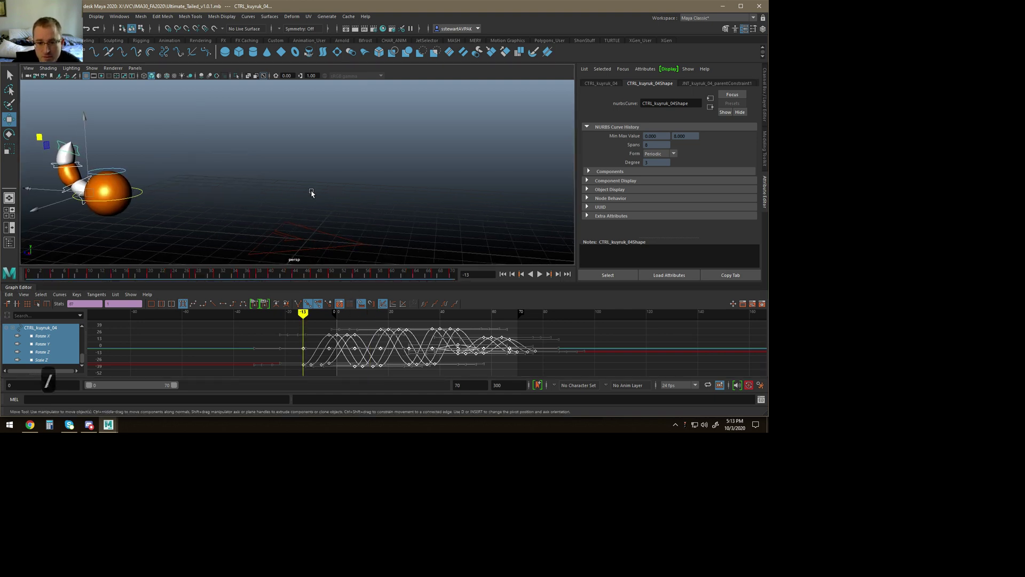
left_click(541, 274)
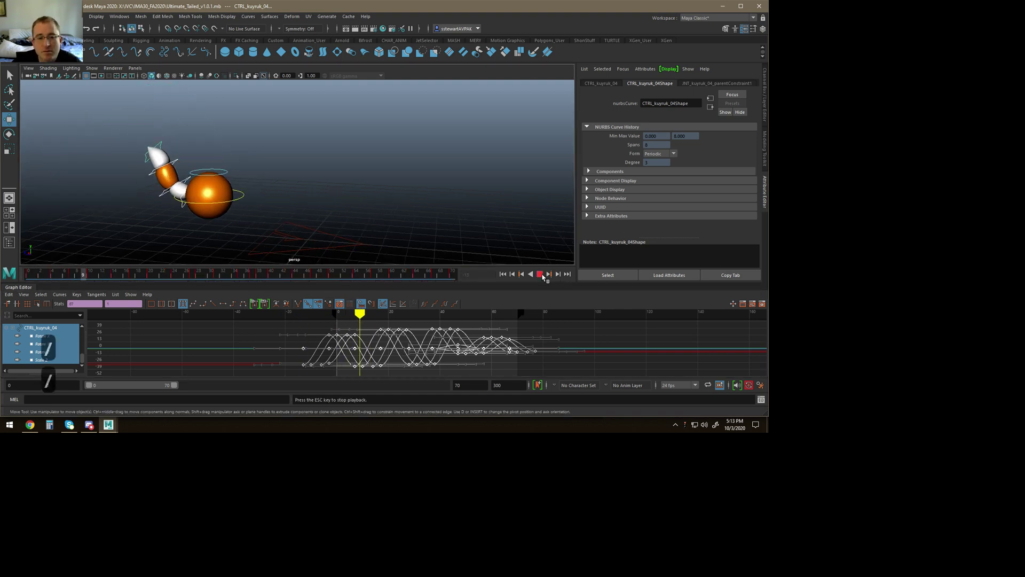
left_click(542, 277)
Step: Try the tail keys another 3 frames earlier, play the result, and shift them back 3 frames
left_click_drag(451, 314, 344, 314)
key("slash")
key("slash")
key("slash")
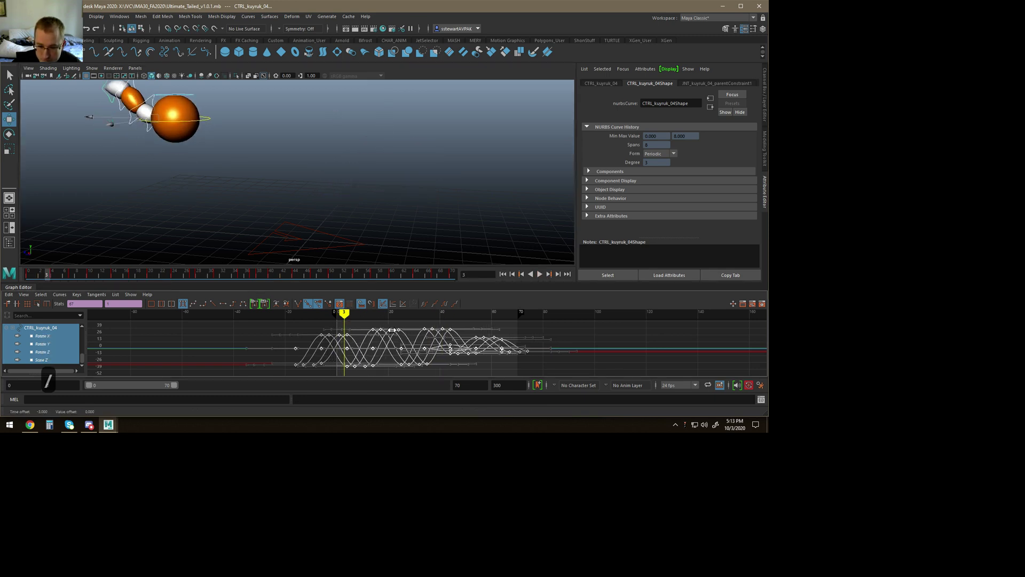
left_click(522, 277)
left_click(541, 274)
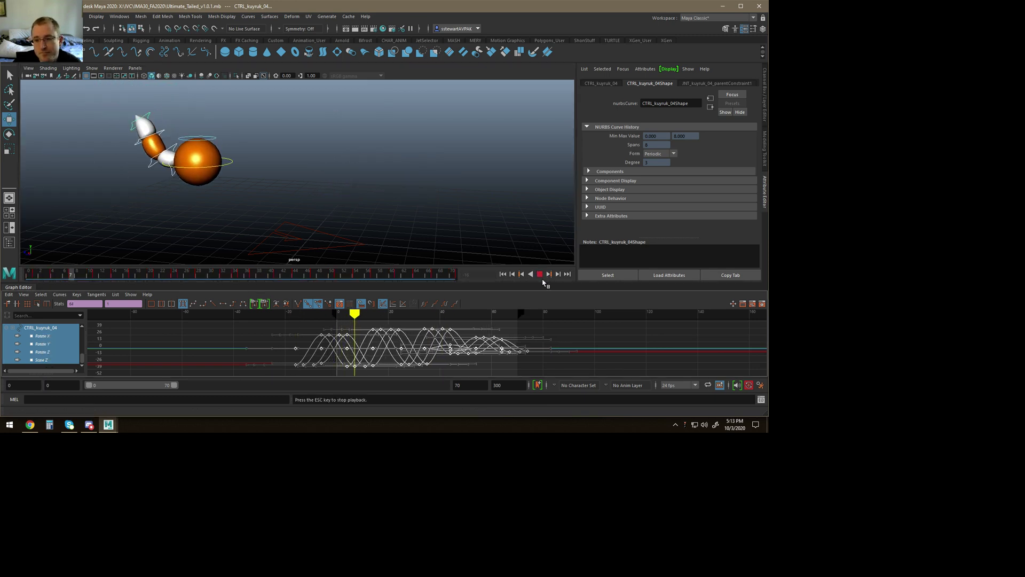
left_click(542, 277)
middle_click_drag(383, 330, 392, 330, "shift")
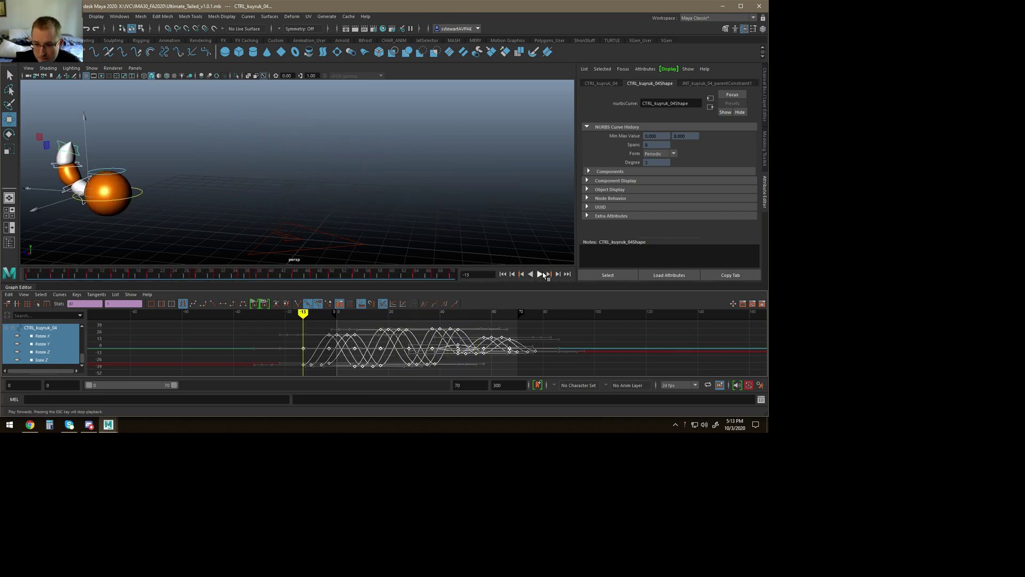
Step: Play and scrub through the animation to examine how the tail swing follows the bounces, especially the contact at frame 10
left_click(541, 274)
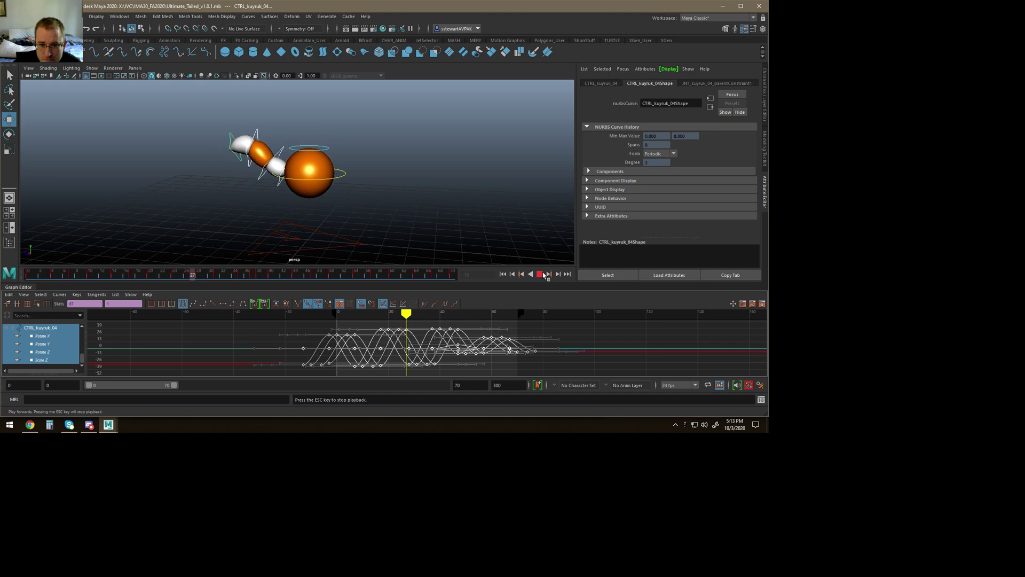
left_click(543, 273)
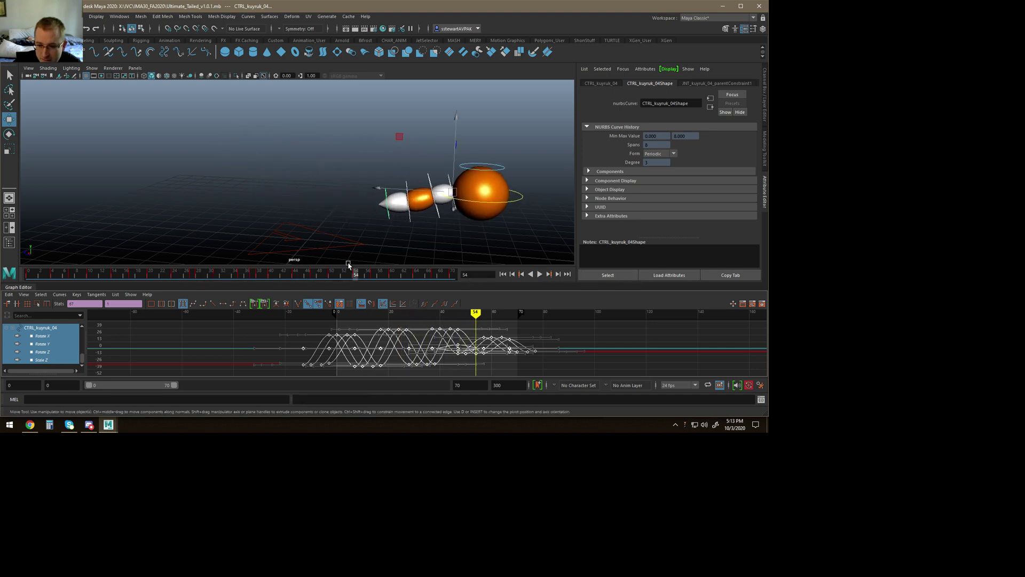
left_click(502, 274)
left_click(540, 275)
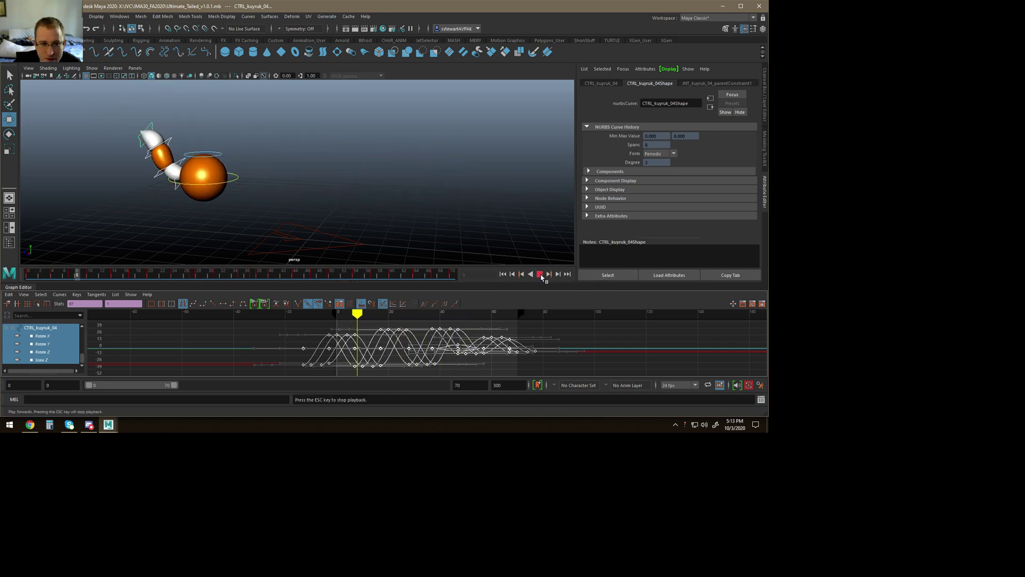
left_click(541, 275)
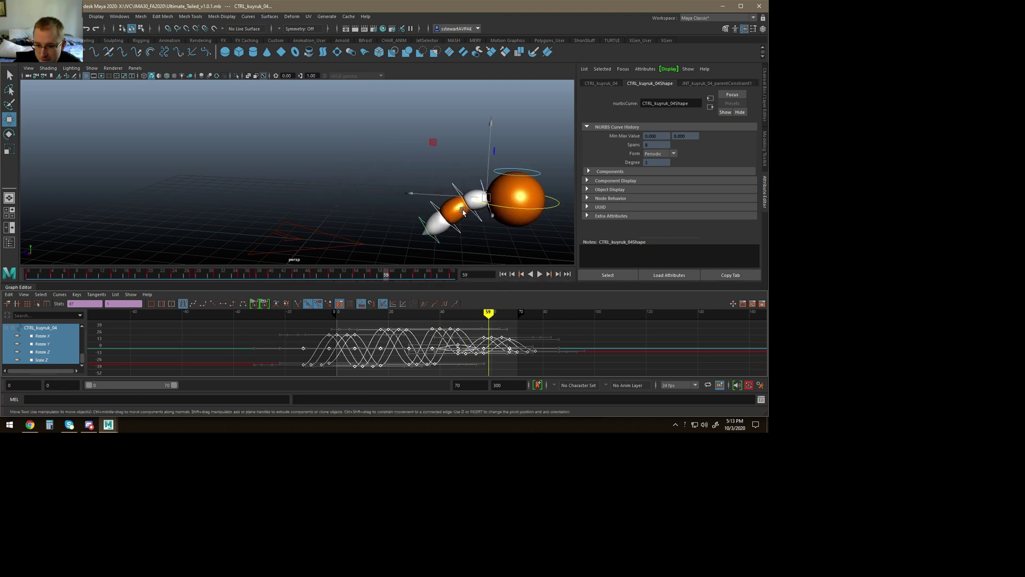
left_click(541, 274)
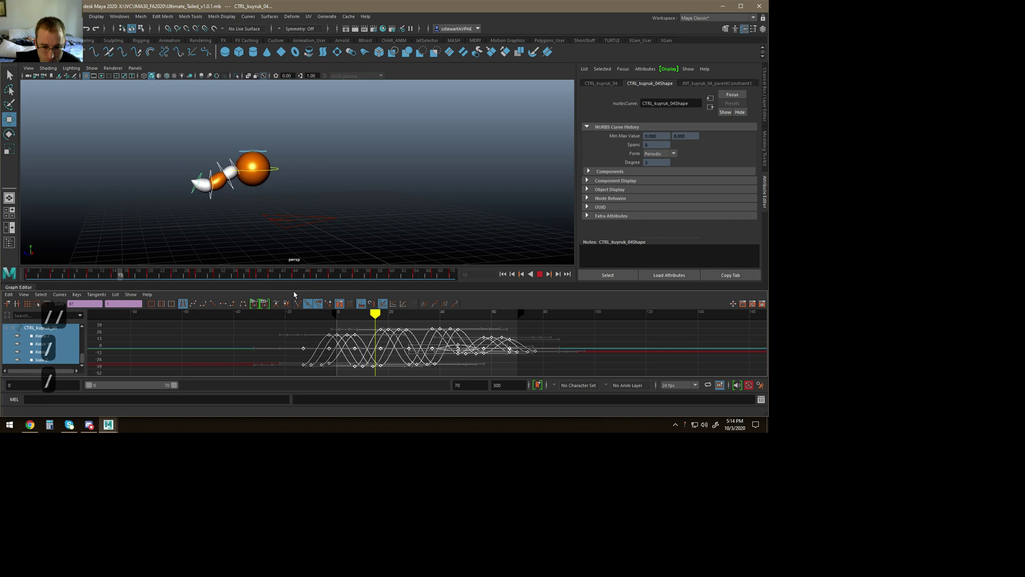
left_click_drag(1, 276, 92, 277)
left_click(542, 274)
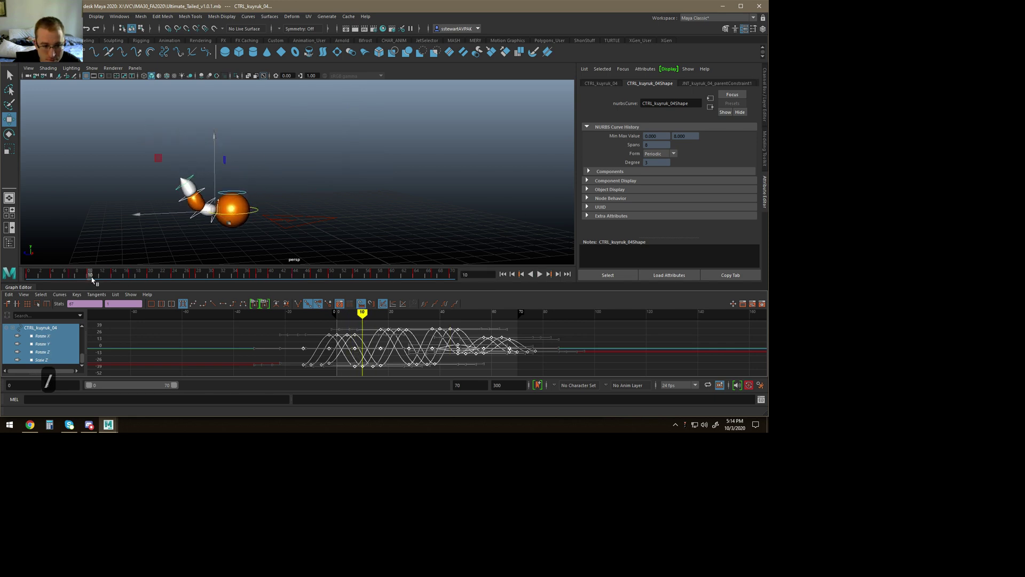
Step: Raise CTRL_Main slightly in Y at the frame 10 ground contact, working from a close side view
left_click_drag(150, 244, 165, 222, "alt")
right_click_drag(164, 221, 304, 258, "alt")
middle_click_drag(250, 243, 313, 222, "alt")
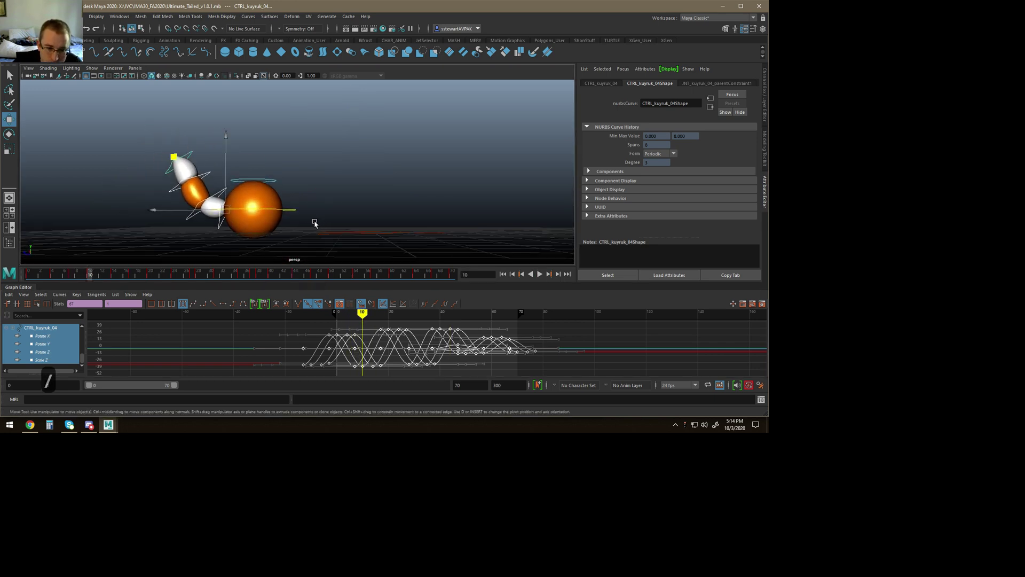
left_click(288, 210)
left_click_drag(252, 176, 253, 171)
left_click_drag(215, 231, 218, 234, "alt")
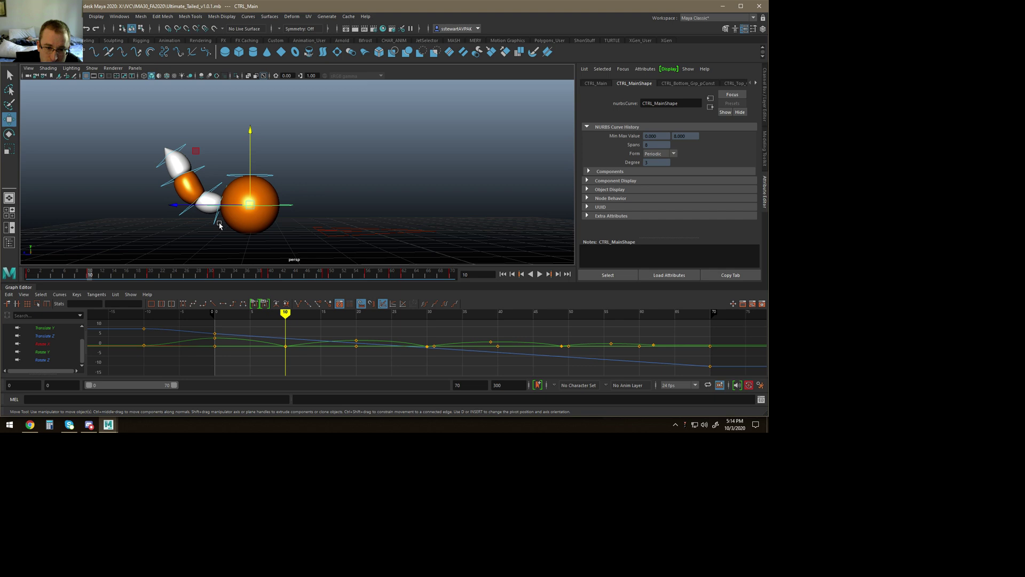
Step: Set keys on the tail controls at frames 10, 14 and 7, and return to frame 10
left_click(219, 224)
left_click(161, 185, "shift")
left_click(161, 167, "shift")
key("s")
left_click(114, 274)
key("s")
left_click_drag(66, 275, 71, 274)
key("s")
left_click(91, 274)
Step: Rotate the tail controls at frame 10 so the tail curls further upward at the ground contact
key("e")
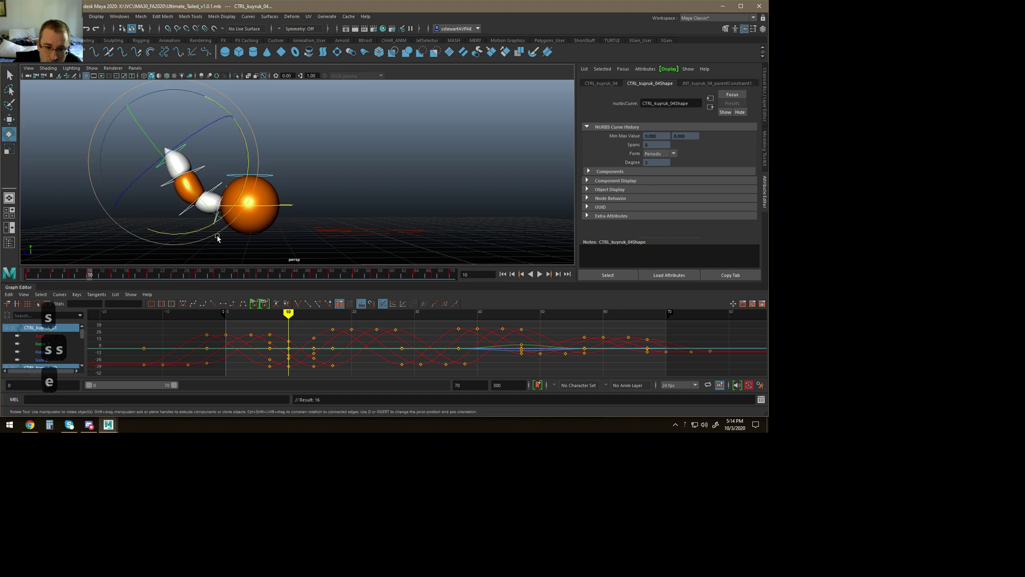
key("w")
key("e")
left_click(219, 234)
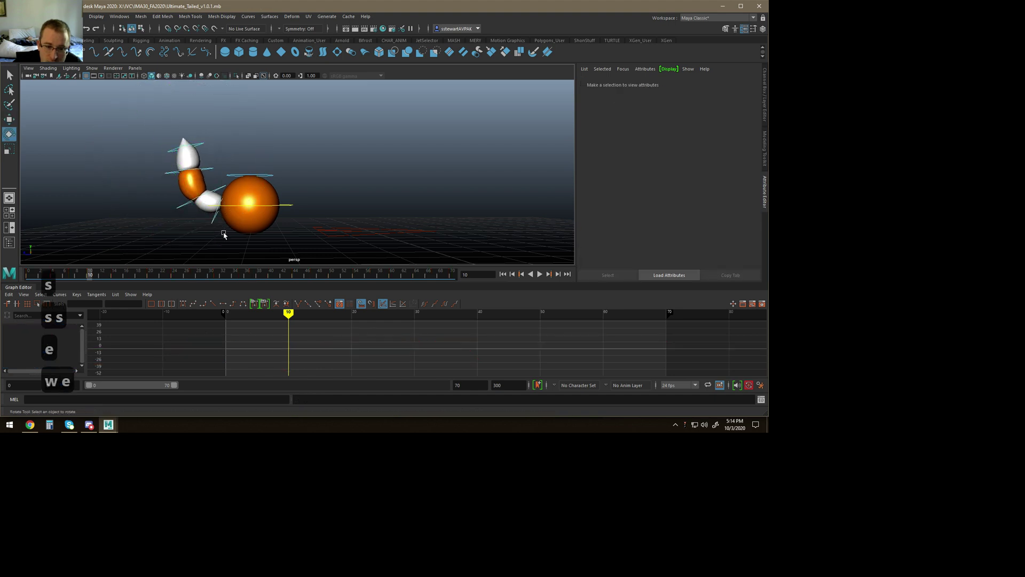
left_click(212, 225)
mouse_move(272, 245)
left_mouse_down()
mouse_move(282, 248)
mouse_move(270, 260)
left_mouse_up()
key("w")
Step: At frame 11, rotate the tail's base control downward and CTRL_kuyruk_03 upward so the tip drags behind
left_click_drag(92, 274, 97, 275)
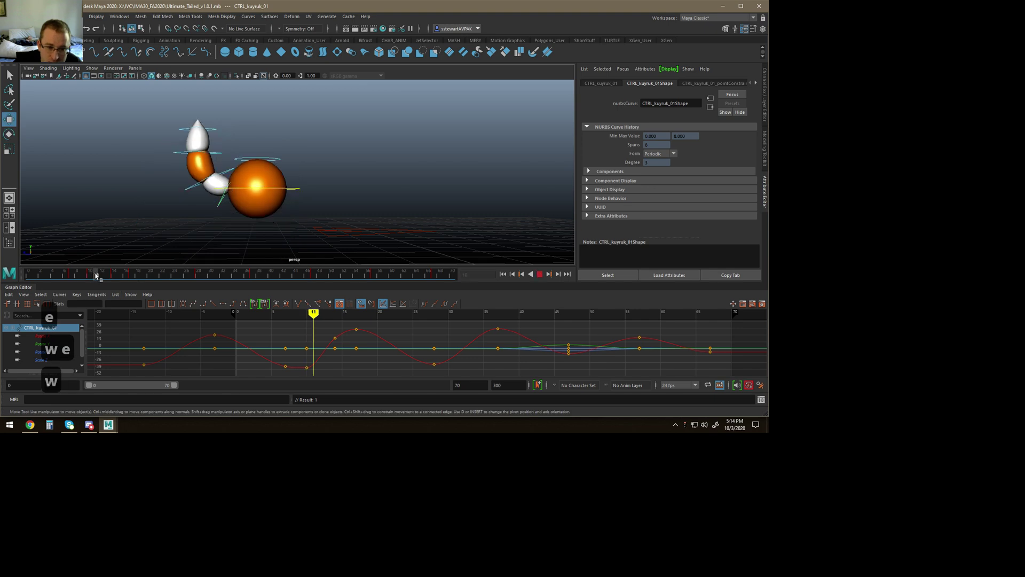
key("e")
left_click_drag(248, 248, 176, 216)
key("w")
left_click(203, 216)
key("e")
key("w")
left_click(166, 207)
key("e")
left_click_drag(240, 235, 184, 255)
Step: At frame 13, rotate the tail controls one by one so the tail bends downward behind the rising ball
left_click_drag(99, 275, 108, 275)
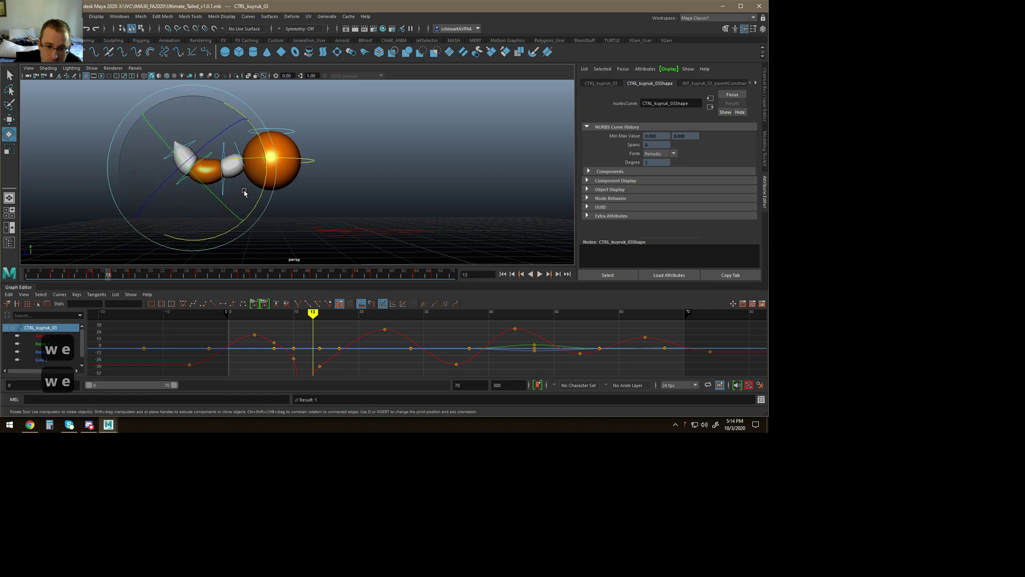
left_click_drag(263, 213, 246, 153)
key("w")
left_click(221, 193)
key("e")
key("w")
left_click(237, 147)
key("e")
key("w")
left_click(187, 191)
key("e")
key("w")
left_click(233, 207)
key("e")
left_click_drag(251, 226, 282, 205)
mouse_move(109, 276)
left_mouse_down()
mouse_move(84, 277)
mouse_move(131, 273)
mouse_move(108, 273)
left_mouse_up()
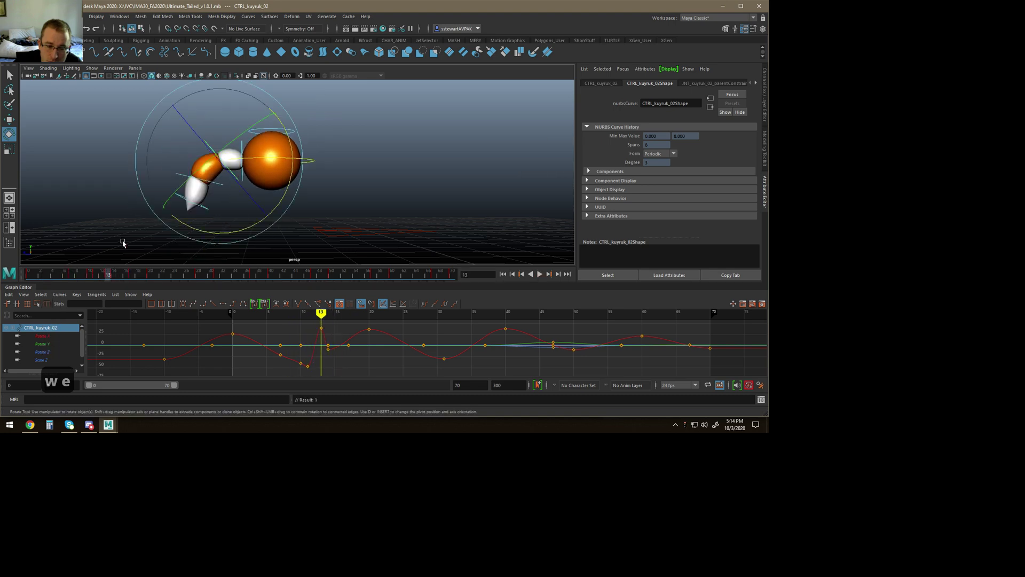
Step: Delete the tail controls' keys at frame 14
key("w")
left_click_drag(237, 219, 229, 199)
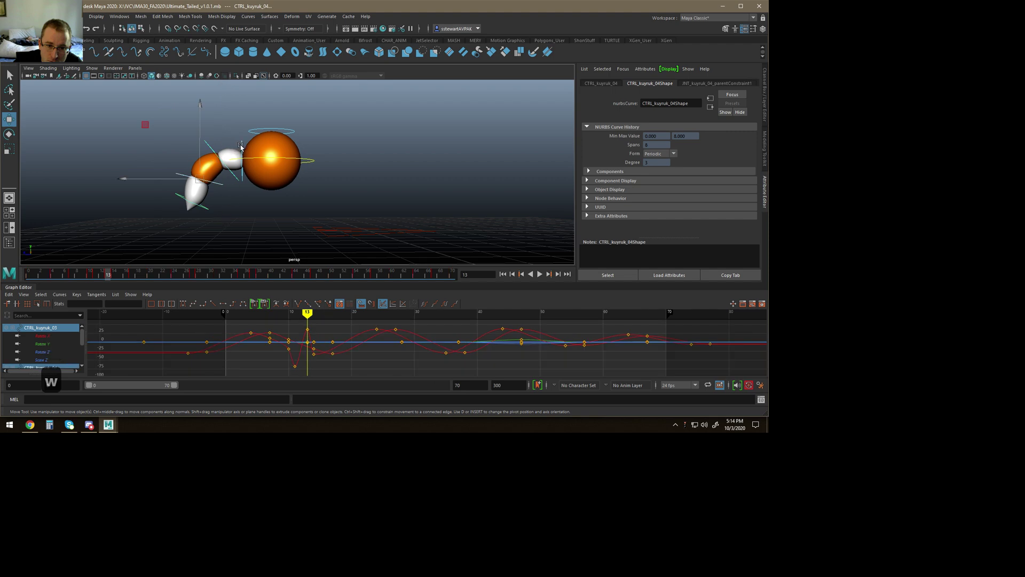
mouse_move(113, 276)
left_mouse_down()
mouse_move(94, 274)
mouse_move(114, 274)
left_mouse_up()
right_click(122, 273)
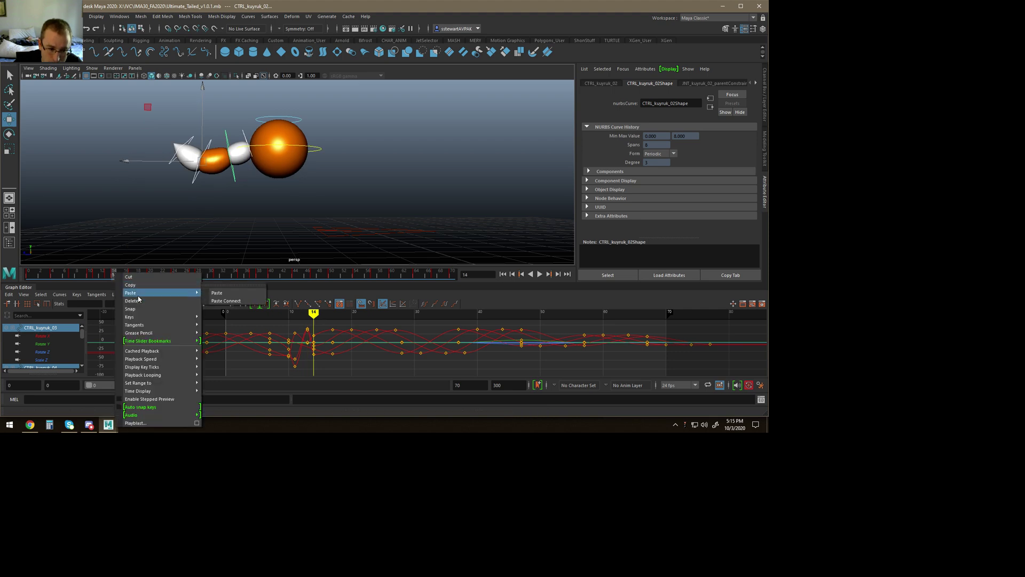
left_click(131, 300)
Step: At frame 17, rotate the tip control, CTRL_kuyruk_01 and CTRL_kuyruk_03 to curl the tail under the ball, and scrub back to frame 3
left_click_drag(117, 273, 132, 274)
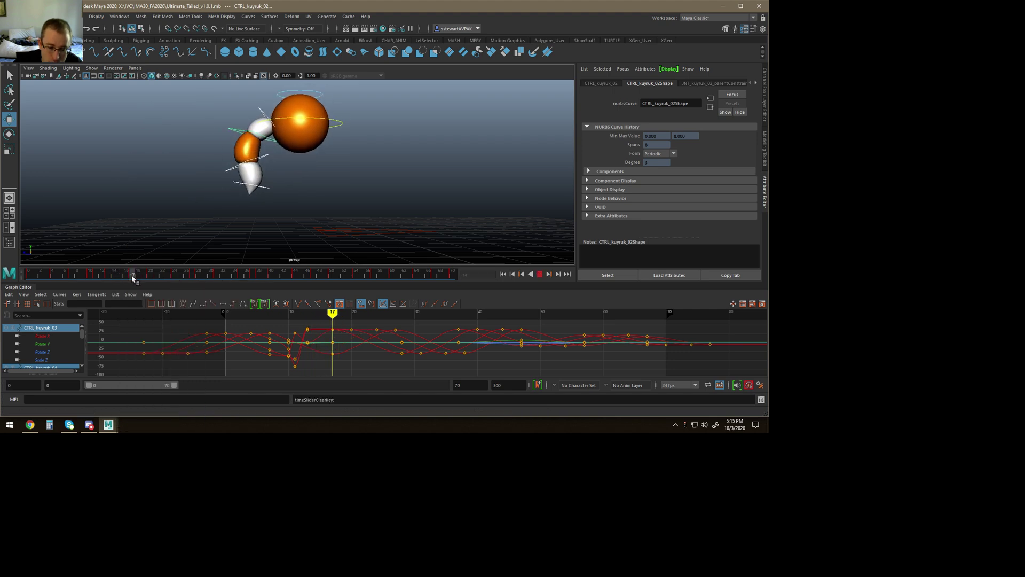
left_click(235, 194)
key("e")
left_click_drag(216, 246, 343, 225)
key("w")
left_click(271, 143)
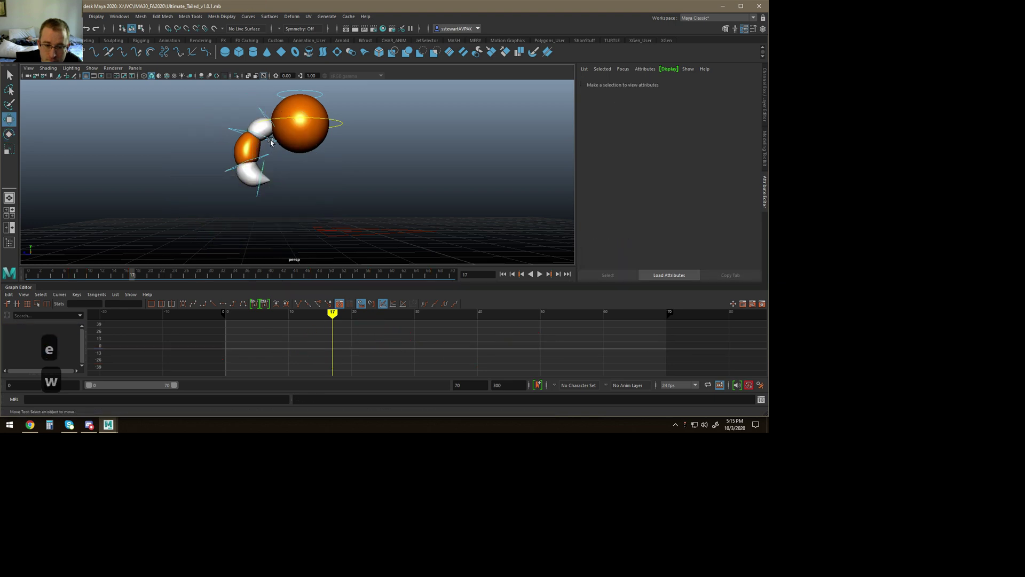
left_click(262, 113)
key("e")
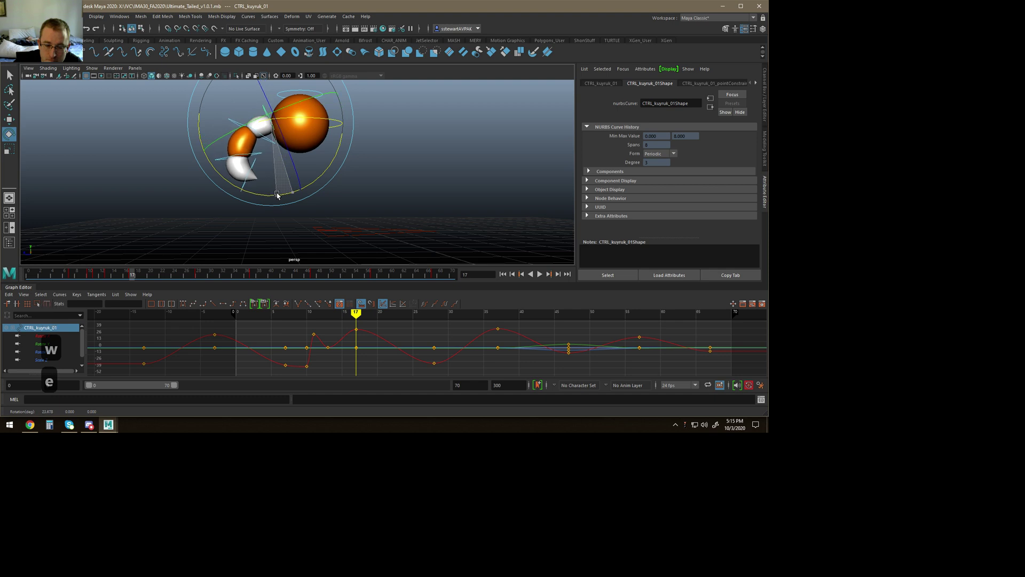
key("w")
left_click(259, 155)
key("e")
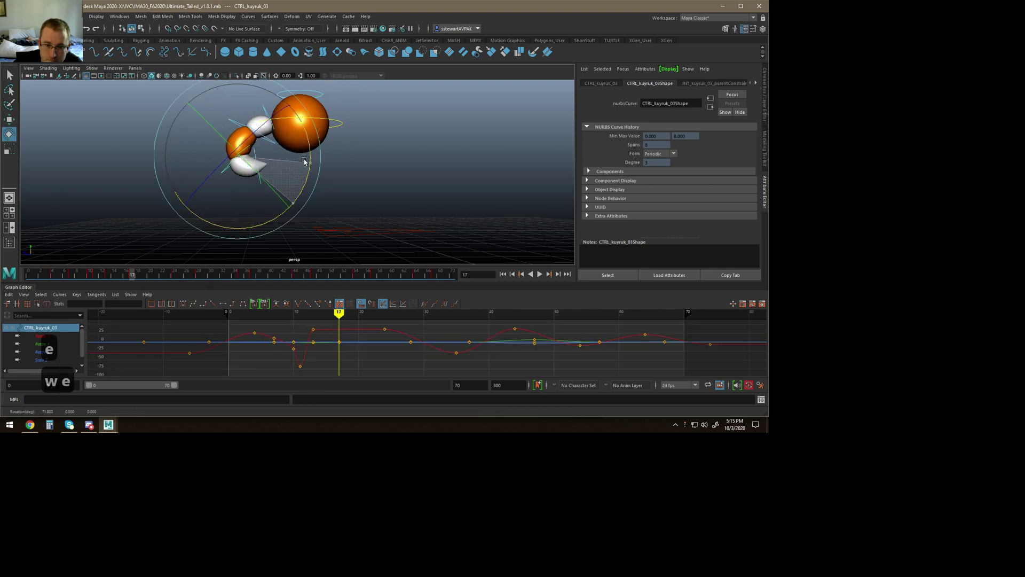
left_click_drag(127, 276, 44, 259)
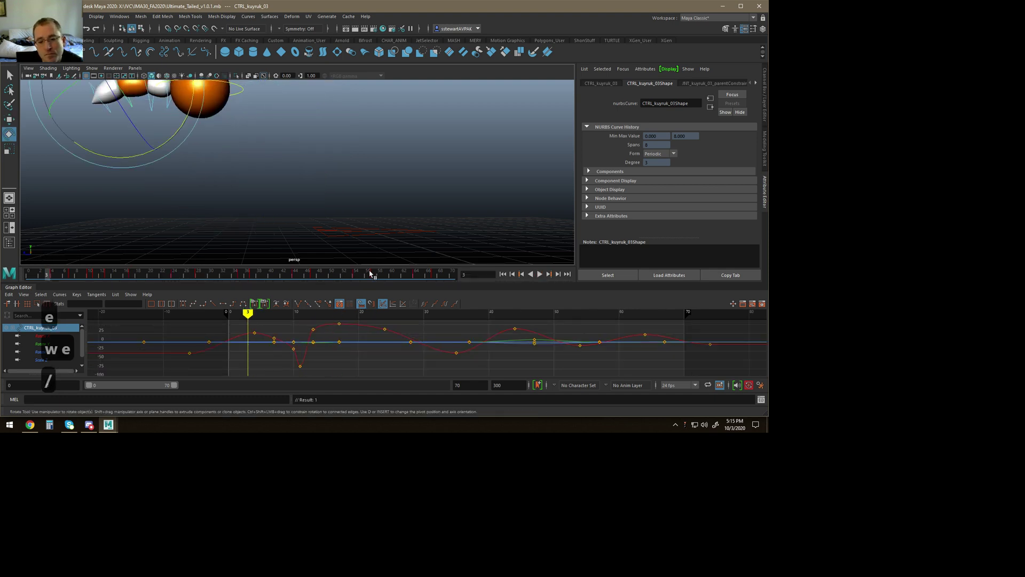
Step: Play back and scrub the animation between the first frames and the second bounce to examine how the tail drags and overlaps
key("alt+v")
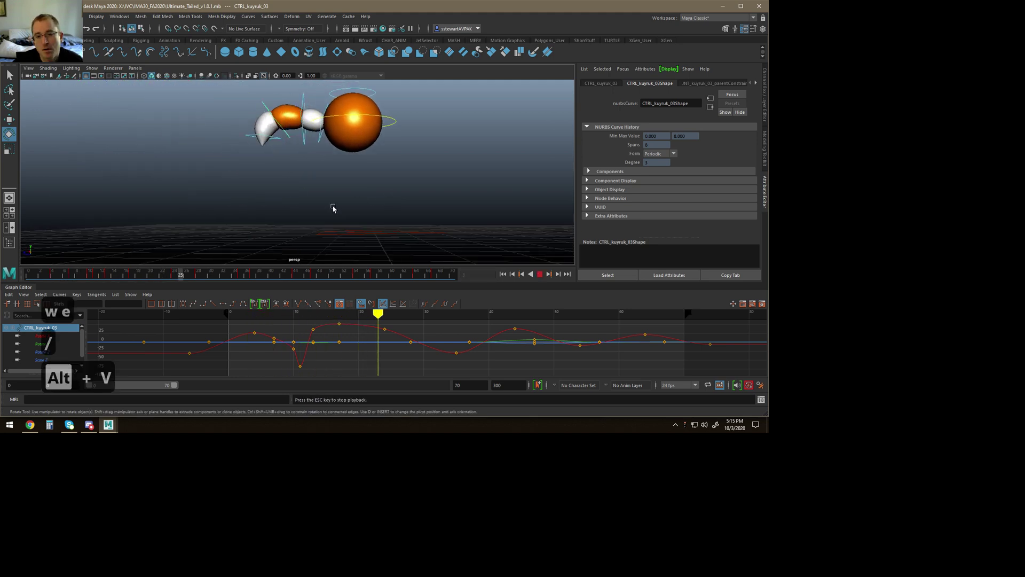
left_click_drag(112, 280, 68, 275)
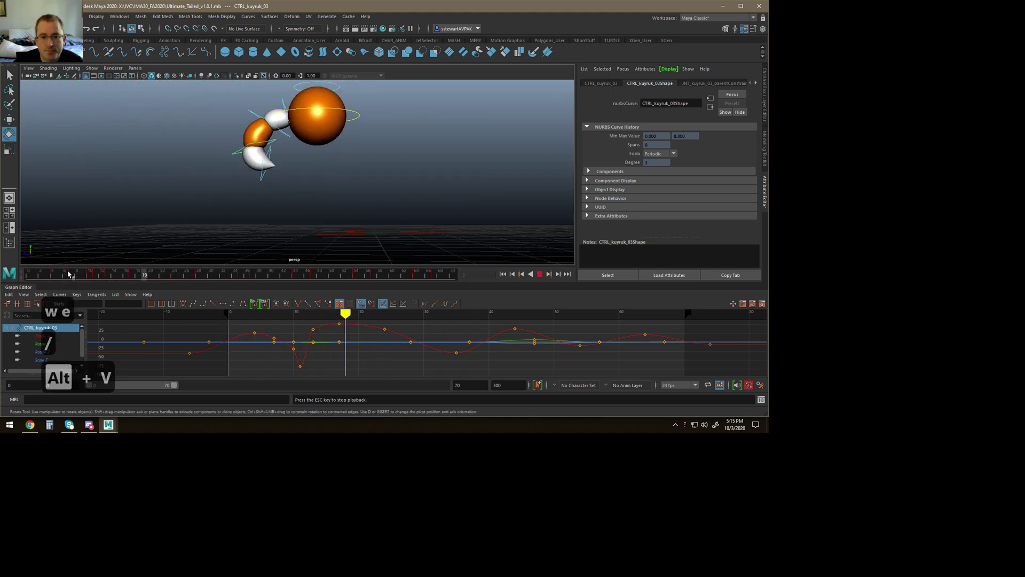
left_click(70, 275)
left_click(55, 275)
left_click(73, 274)
left_click(75, 274)
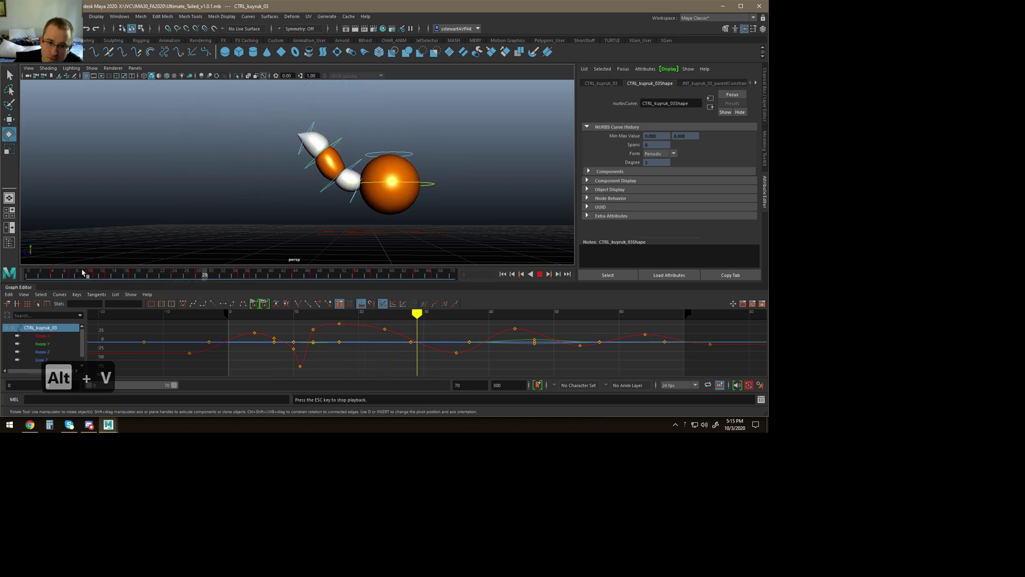
left_click(83, 274)
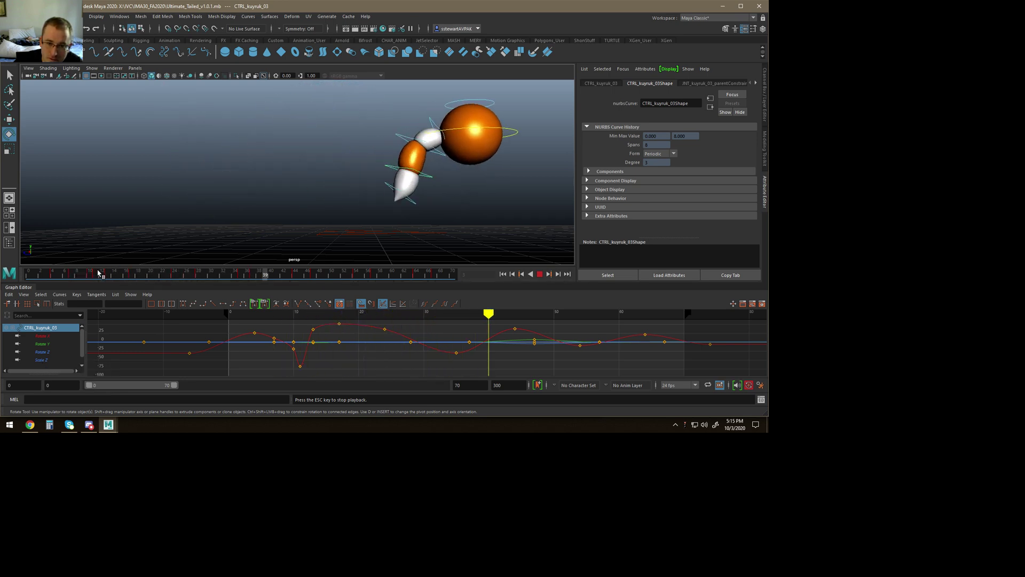
left_click(99, 274)
left_click(78, 274)
mouse_move(78, 276)
left_mouse_down()
mouse_move(197, 268)
mouse_move(76, 275)
mouse_move(143, 270)
left_mouse_up()
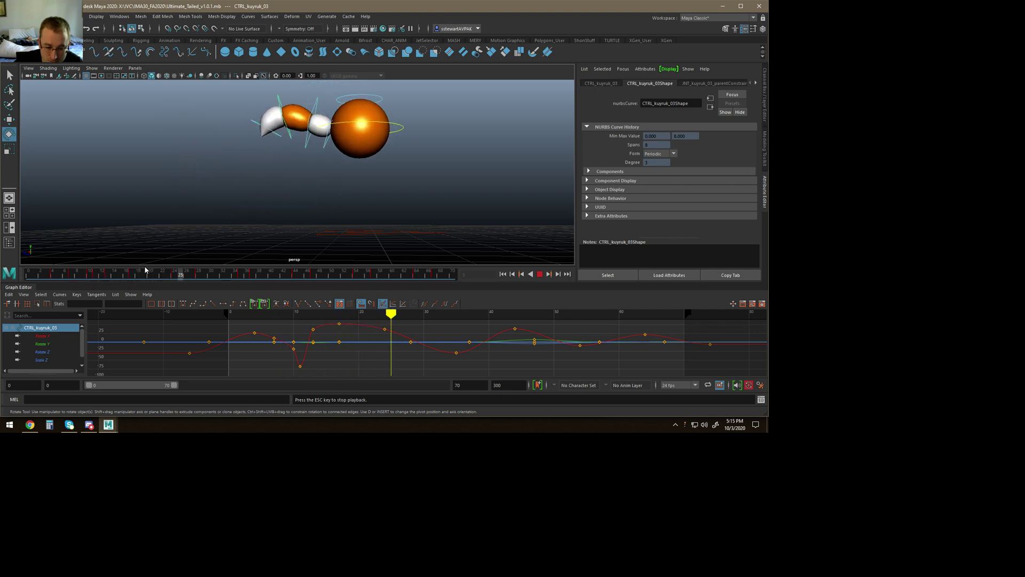
left_click(532, 275)
left_click(540, 274)
left_click(533, 275)
left_click(541, 275)
left_click(540, 274)
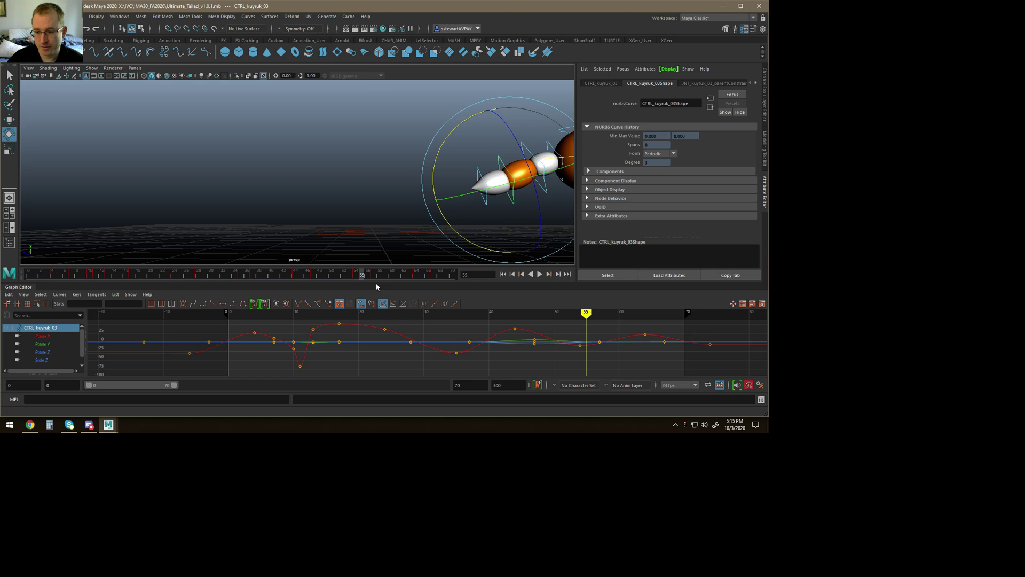
left_click_drag(36, 274, 125, 258)
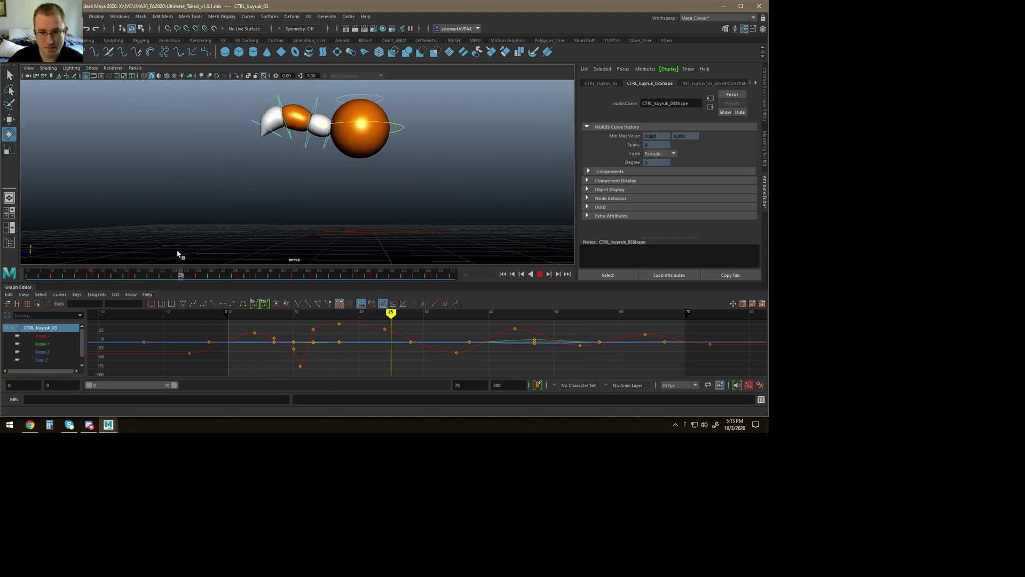
Step: At frame 17, rotate CTRL_kuyruk_01 to raise the tail behind the ball
key("Escape")
left_click(136, 239)
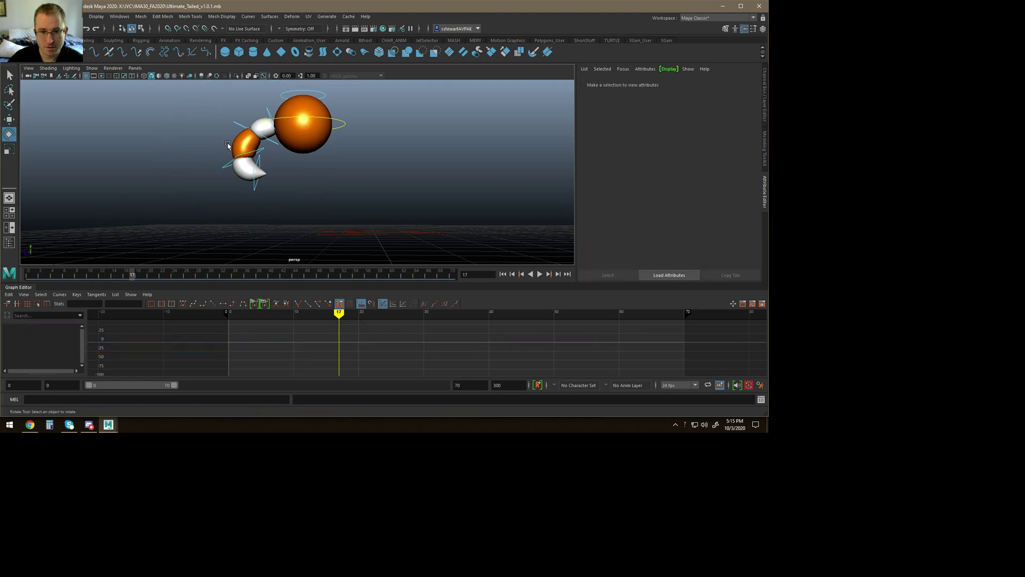
left_click(266, 118)
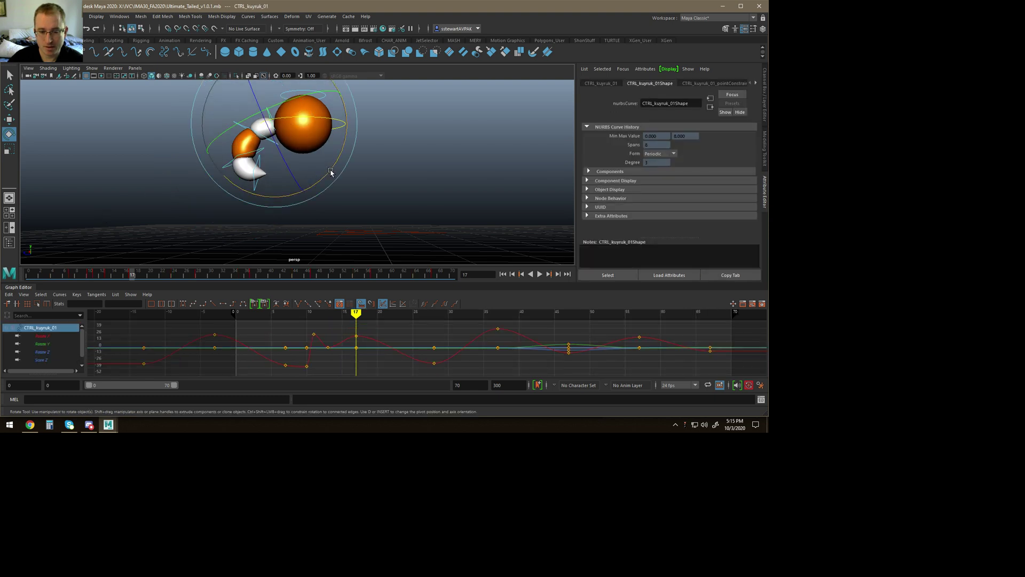
left_click_drag(331, 172, 284, 206)
left_click(275, 197)
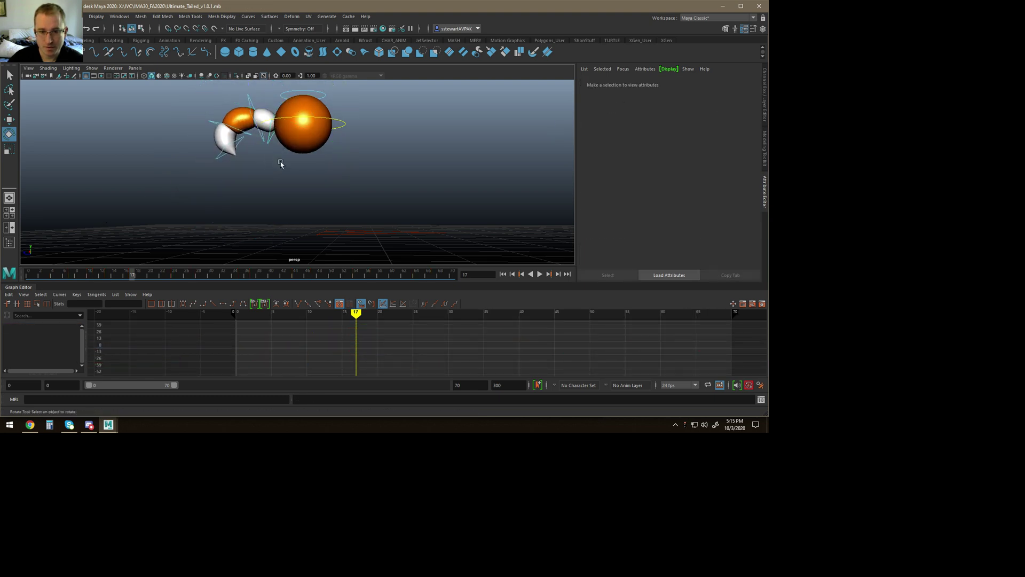
Step: At frame 17, rotate the next tail control downward and CTRL_kuyruk_03 to curl the tip further, and review the motion
left_click(262, 143)
left_click_drag(297, 176, 313, 156)
left_click(171, 194)
left_click(223, 155)
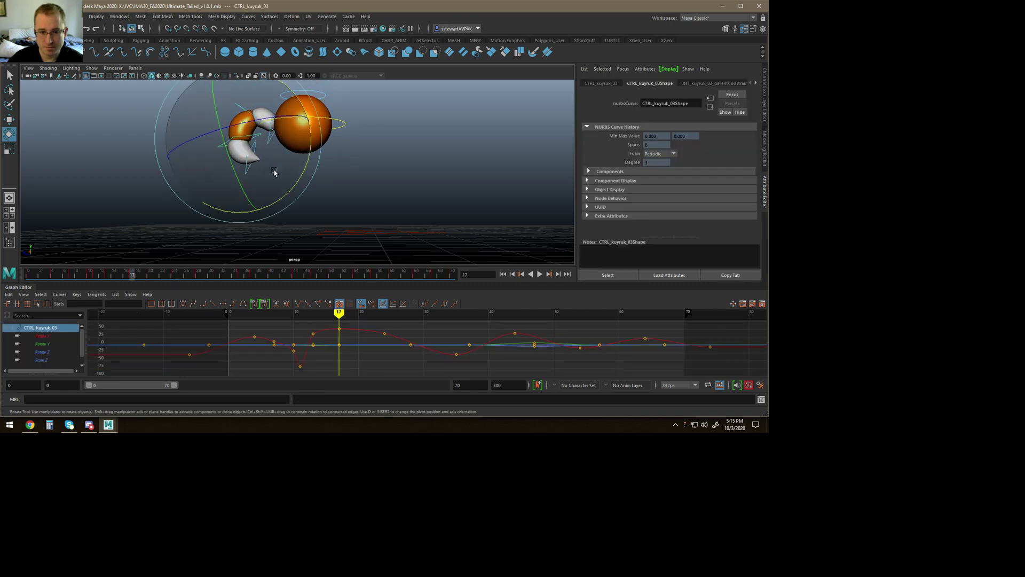
left_click_drag(305, 177, 283, 164)
left_click_drag(130, 274, 78, 274)
key("alt+v")
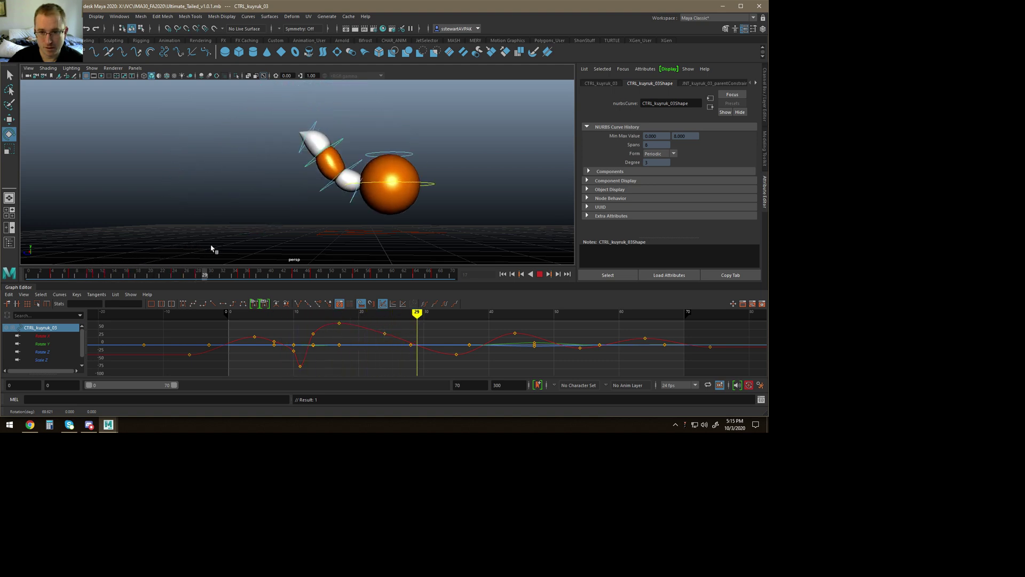
left_click_drag(218, 245, 98, 256)
Step: Key CTRL_Top at frames 9 to 11, raising it at frame 9 to stretch the ball and lowering it at frame 10 to squash it
left_click(286, 152)
left_click(282, 160)
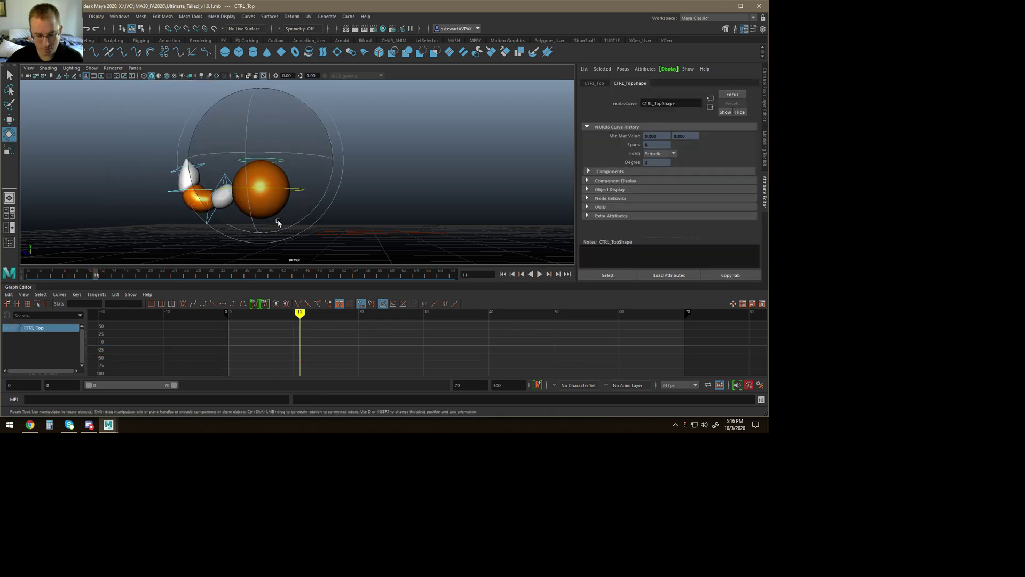
left_click_drag(96, 274, 86, 275)
key("s")
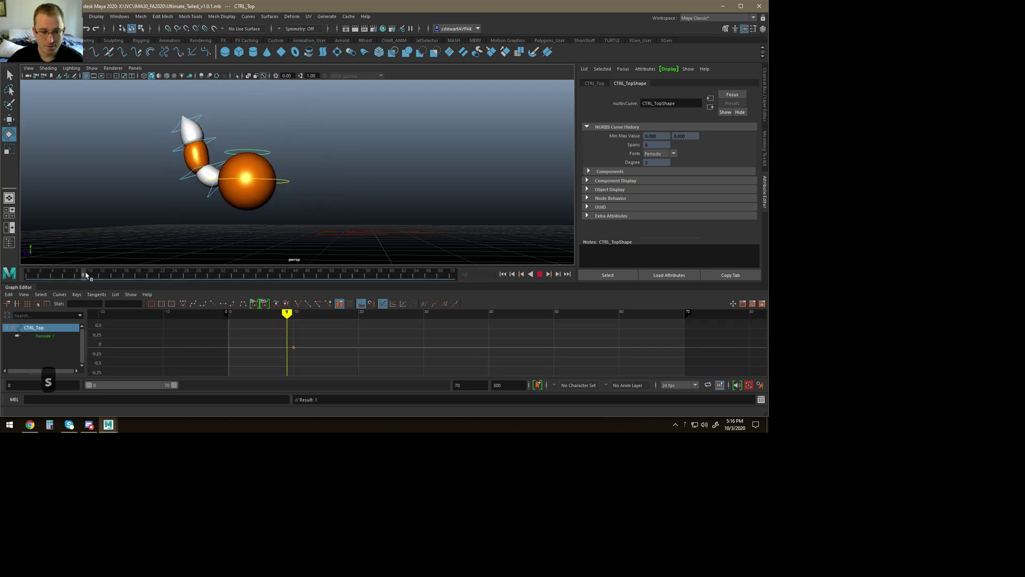
key("w")
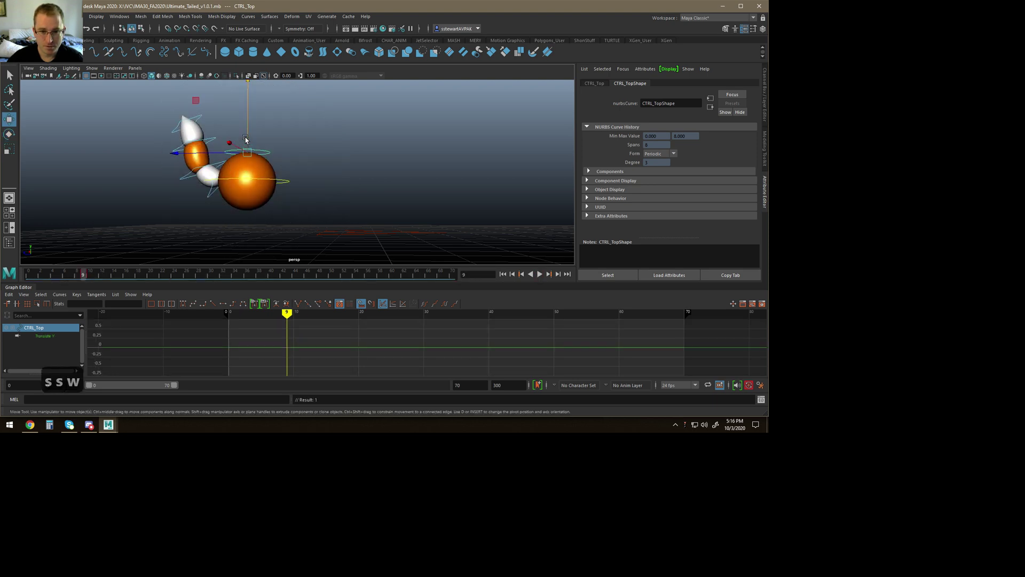
left_click_drag(246, 139, 251, 134)
left_click_drag(83, 275, 90, 274)
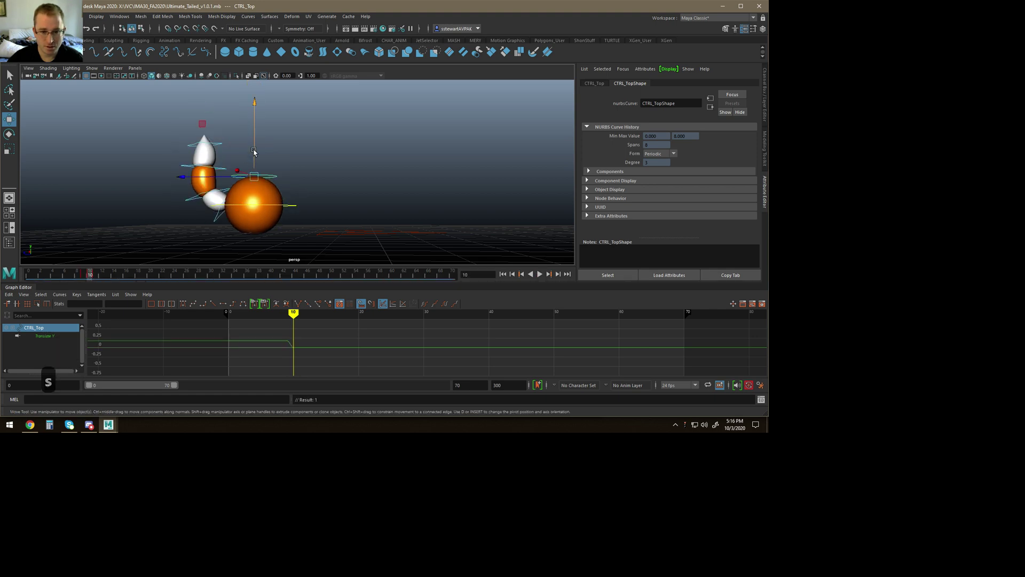
left_click_drag(254, 153, 252, 165)
Step: At frame 9, rotate CTRL_Main about 11° to tilt the stretched ball into its falling path
left_click(252, 216)
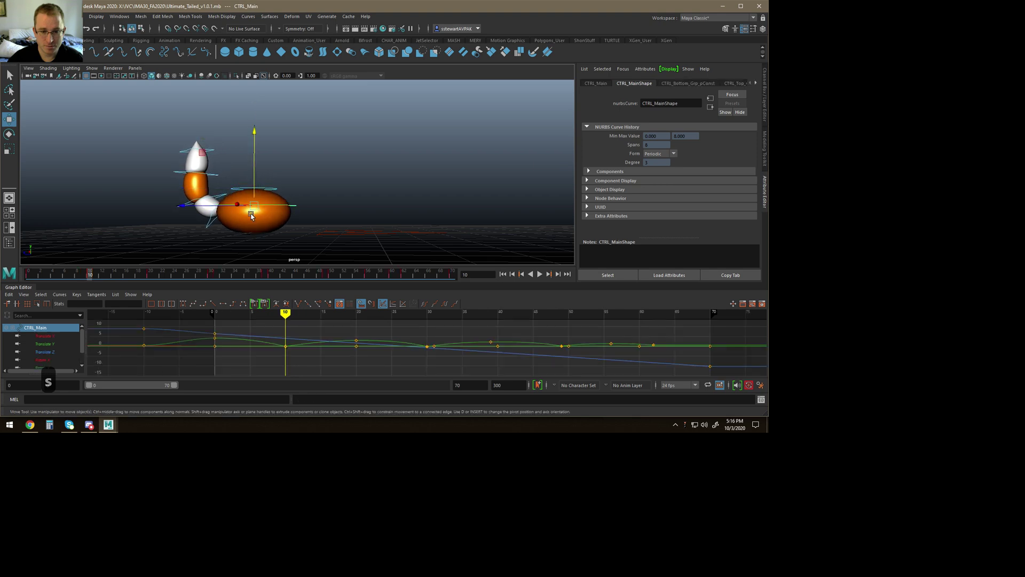
left_click(84, 274)
key("e")
left_click_drag(316, 156, 304, 142)
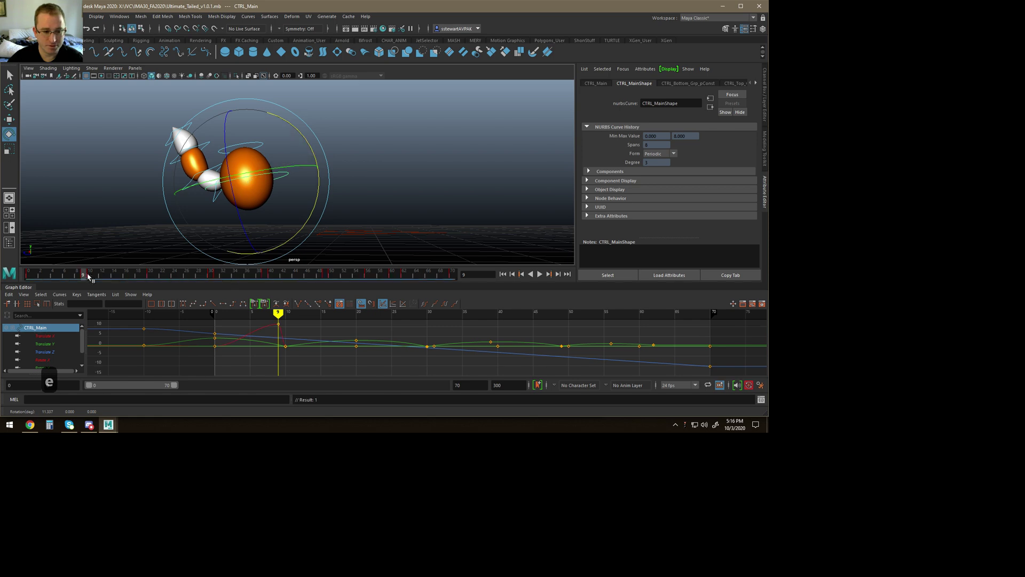
mouse_move(88, 276)
left_mouse_down()
mouse_move(29, 276)
mouse_move(84, 276)
left_mouse_up()
key("w")
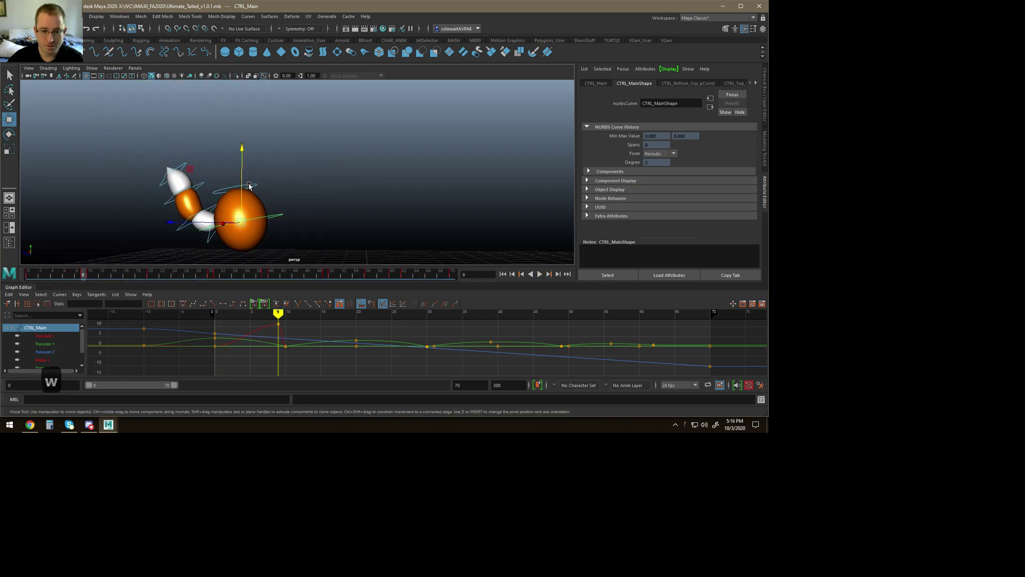
Step: Key CTRL_Top at frame 0 with Translate Y set to 0
left_click(249, 186)
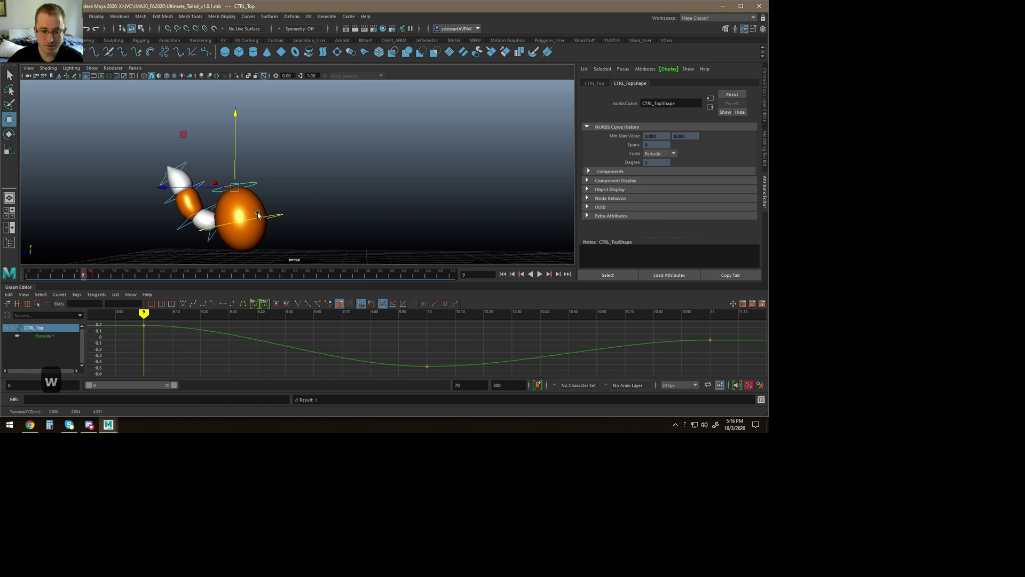
scroll(245, 211, "down", 3)
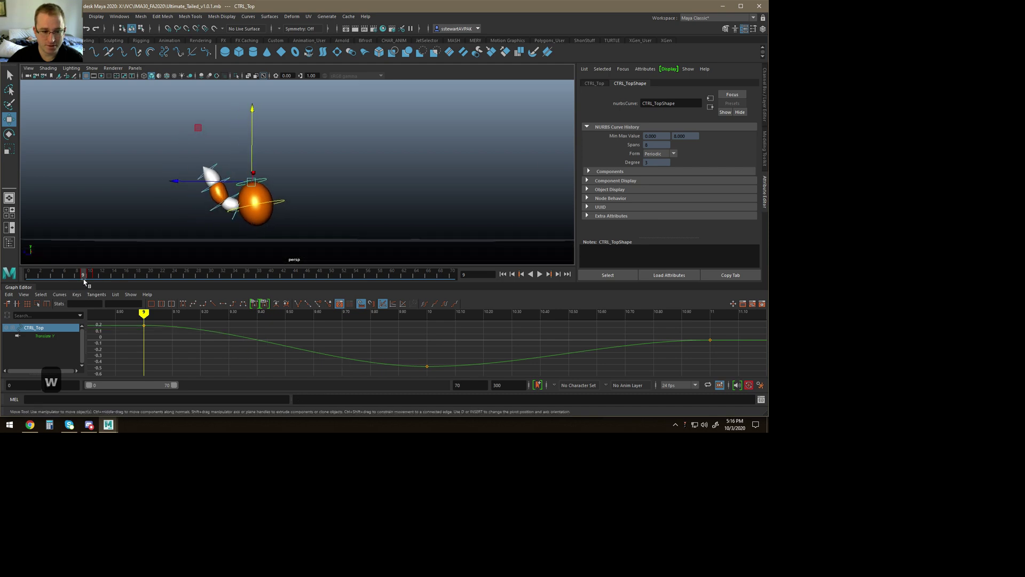
key("alt+v")
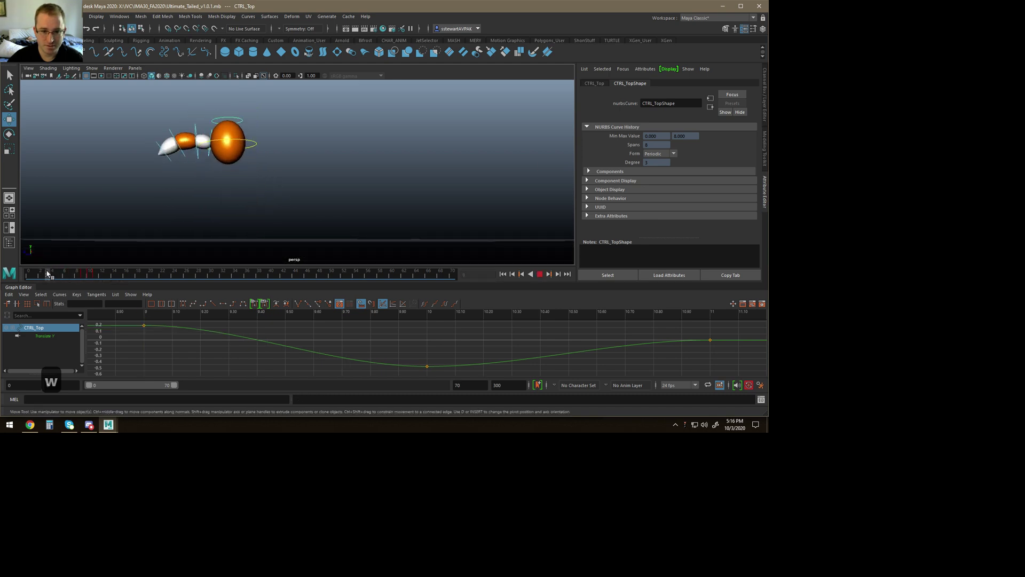
key("s")
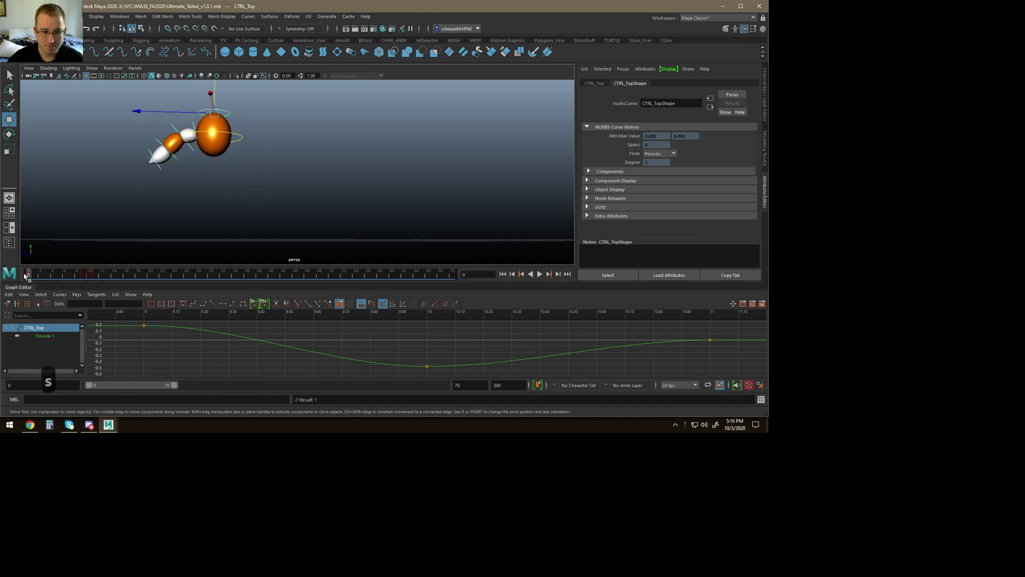
key("ctrl+a")
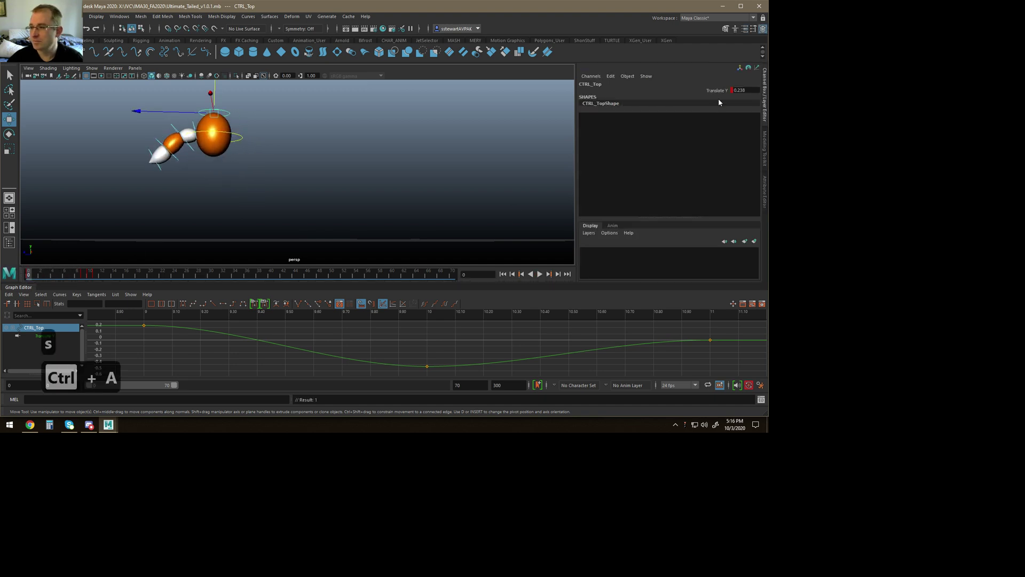
type("0")
key("Return")
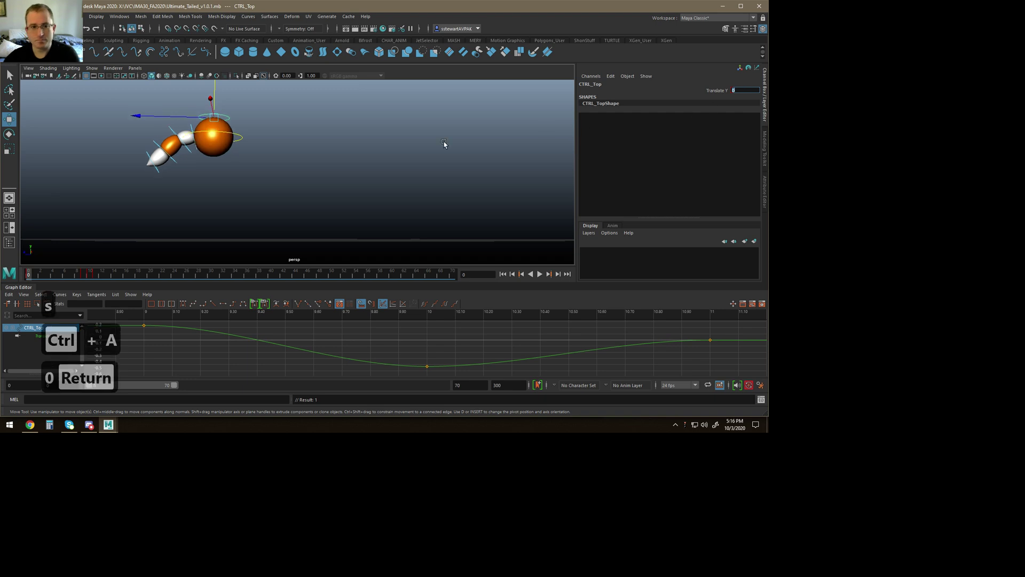
Step: Key CTRL_Top at frames 20 and 30 leading into the second ground contact
mouse_move(31, 276)
left_mouse_down()
mouse_move(213, 265)
mouse_move(207, 278)
left_mouse_up()
left_click_drag(311, 216, 295, 221, "alt")
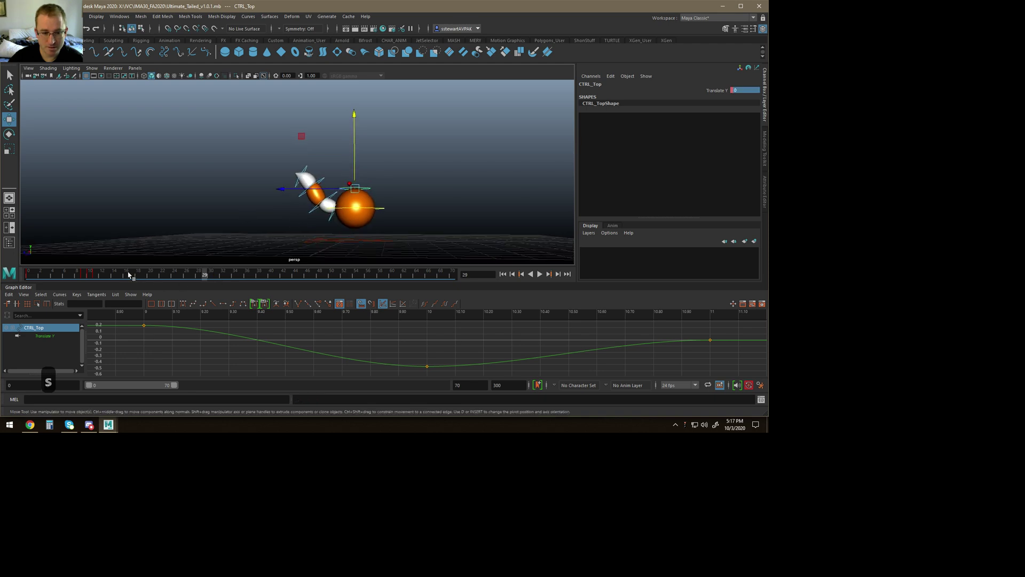
left_click_drag(205, 276, 211, 276)
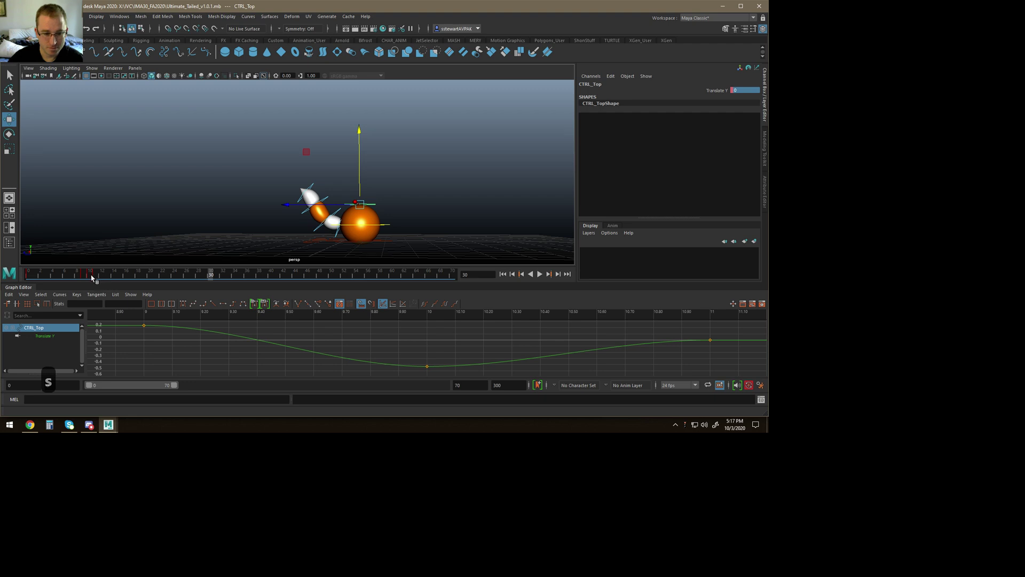
left_click_drag(173, 280, 209, 280)
key("s")
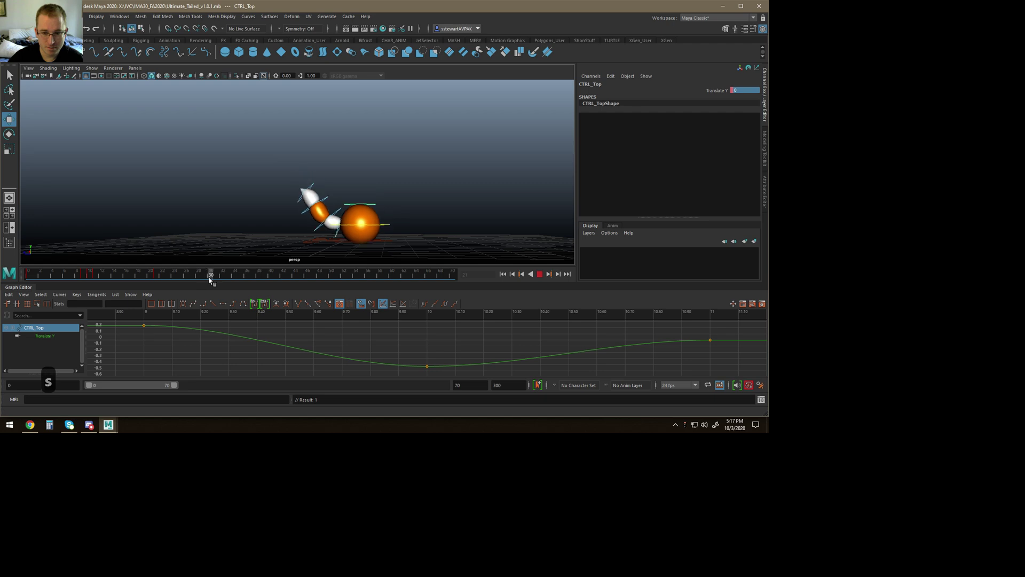
key("s")
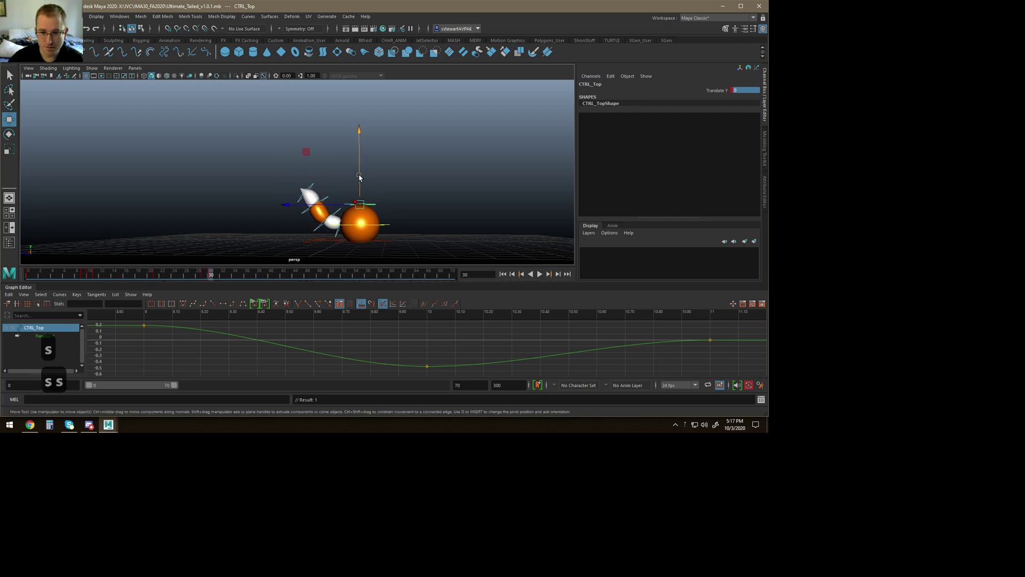
Step: Raise CTRL_Top slightly at frame 29 to stretch the ball and lower it at frame 30 for a slight squash
left_click(206, 277)
key("f")
right_click_drag(386, 233, 262, 210, "alt")
left_click_drag(262, 209, 298, 171, "alt")
left_click_drag(298, 134, 300, 132)
left_click_drag(309, 212, 314, 181, "alt")
Step: Set CTRL_Top's Translate Y to 0 at frame 31
key("alt+v")
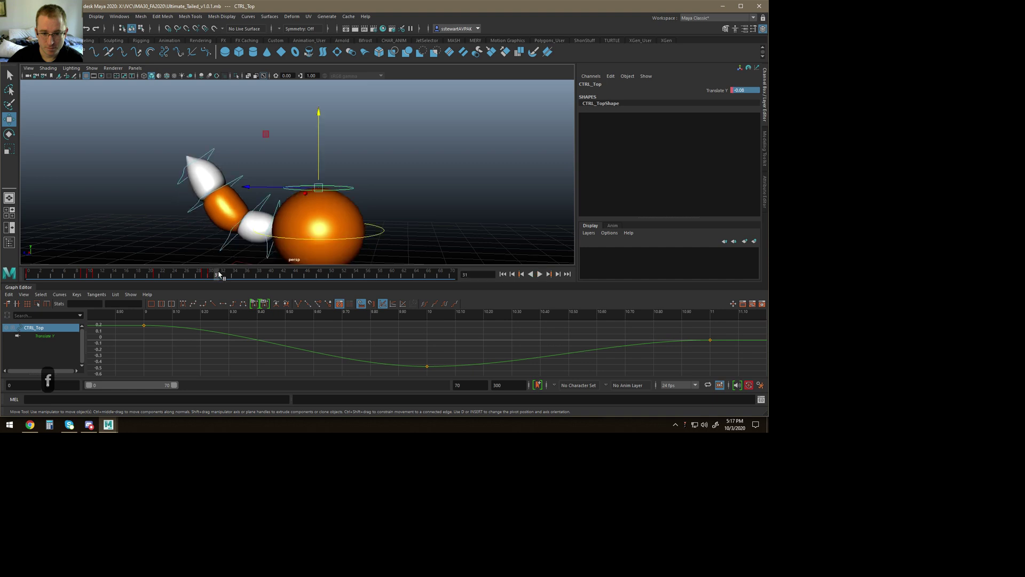
type("0")
key("Return")
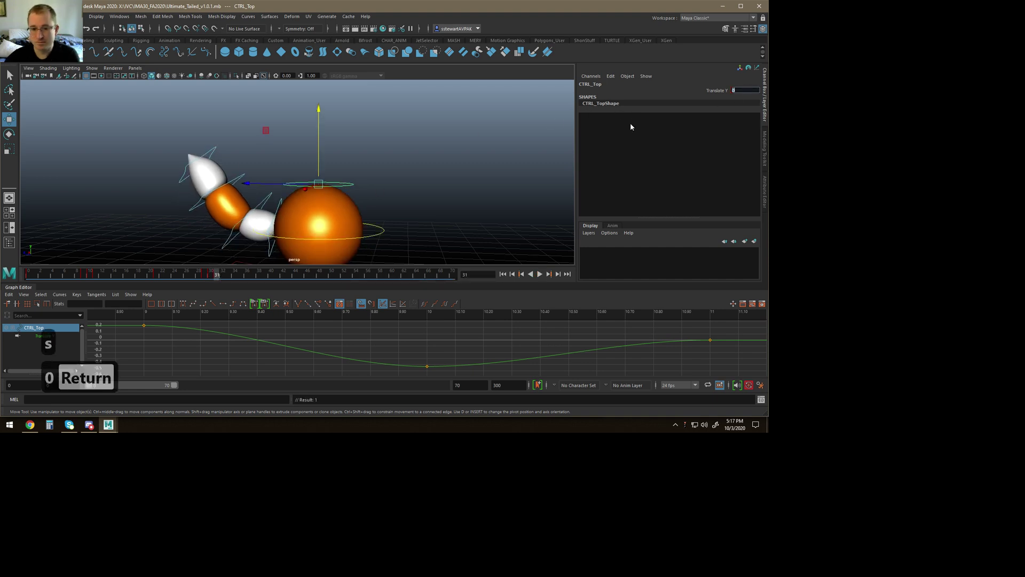
Step: At frame 29, rotate CTRL_Main about 10.9° in X to tilt the ball before the second contact
left_click(201, 273)
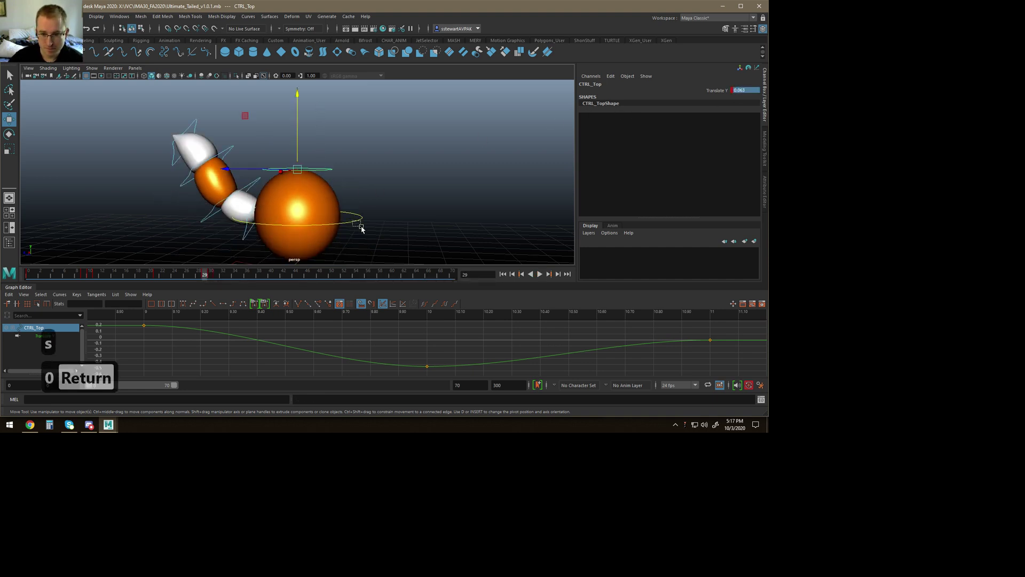
left_click_drag(361, 227, 363, 230)
key("e")
left_click_drag(354, 169, 330, 165)
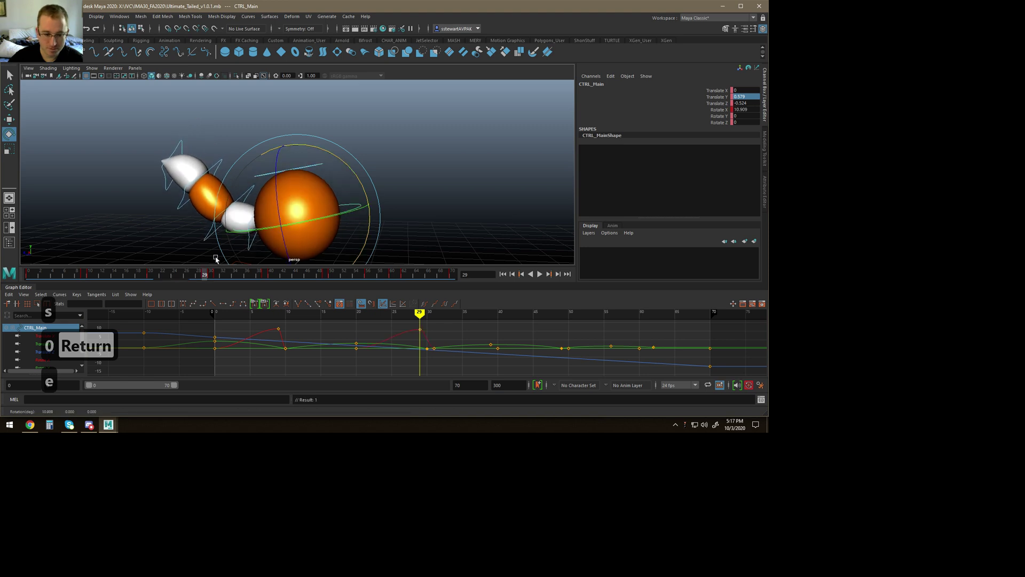
mouse_move(203, 276)
left_mouse_down()
mouse_move(135, 274)
mouse_move(204, 274)
left_mouse_up()
Step: At frame 30, curl the tail upward by rotating CTRL_kuyruk_03, CTRL_kuyruk_04 and CTRL_kuyruk_02 in X, the last to about -33.9°
right_click_drag(289, 204, 196, 213, "alt")
left_click_drag(196, 212, 217, 228, "alt")
left_click_drag(206, 274, 211, 275)
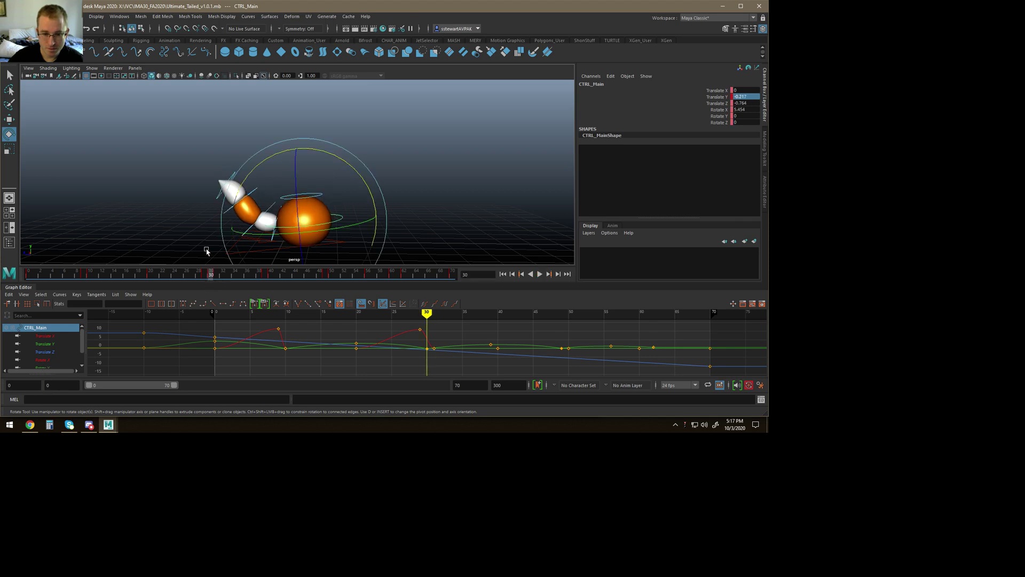
left_click(248, 199)
left_click(257, 192)
key("e")
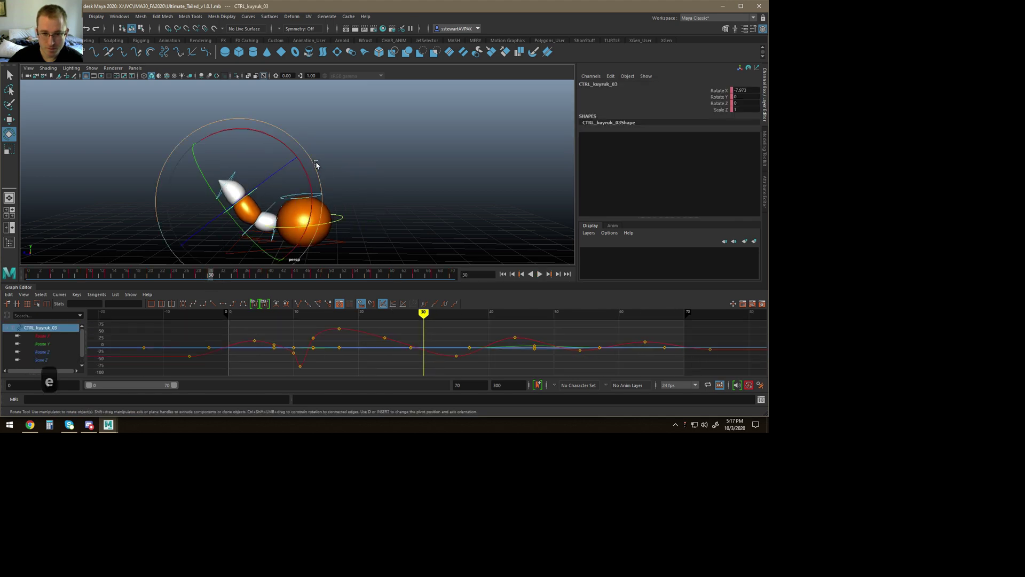
key("w")
key("e")
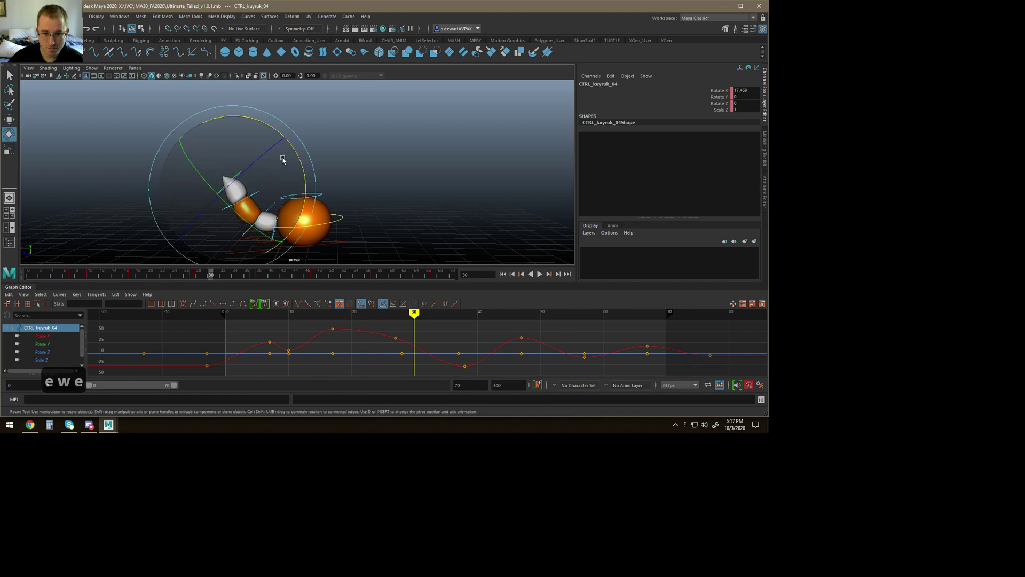
key("w")
left_click(315, 185)
key("e")
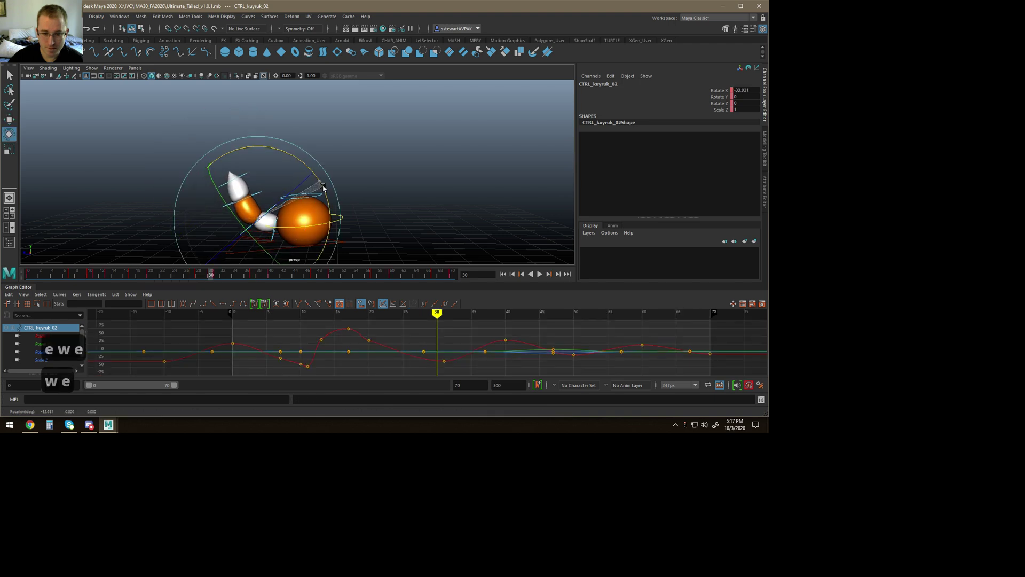
Step: At frame 31, swing the tail base down by rotating CTRL_kuyruk_01 to about 31.3° in X
left_click(216, 274)
key("w")
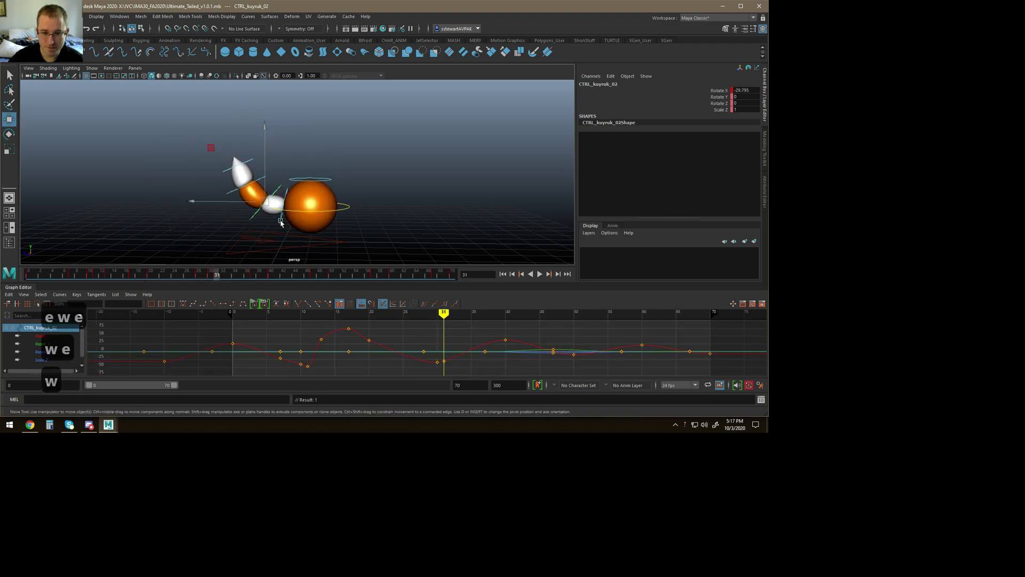
left_click(281, 222)
key("e")
left_click_drag(336, 157, 283, 151)
key("w")
Step: At frame 31, curl the rest of the tail upward by rotating CTRL_kuyruk_02, CTRL_kuyruk_03 and CTRL_kuyruk_04 in X
left_click(265, 189)
left_click(269, 194)
key("e")
key("w")
left_click(249, 200, "shift")
left_click(228, 197, "shift")
key("e")
left_click_drag(292, 175, 347, 199)
key("w")
left_click(273, 189)
left_click(271, 193)
key("e")
Step: At frame 33, lower the tail end by rotating CTRL_kuyruk_03 in X and adjust the tail base with CTRL_kuyruk_01
left_click_drag(217, 277, 228, 275)
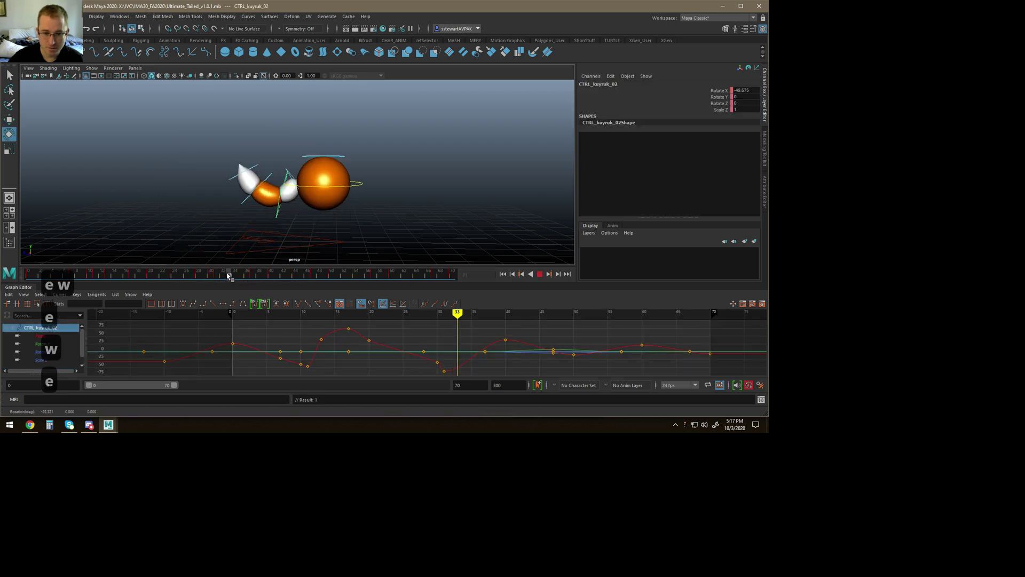
key("w")
left_click(270, 155)
left_click(270, 186)
key("e")
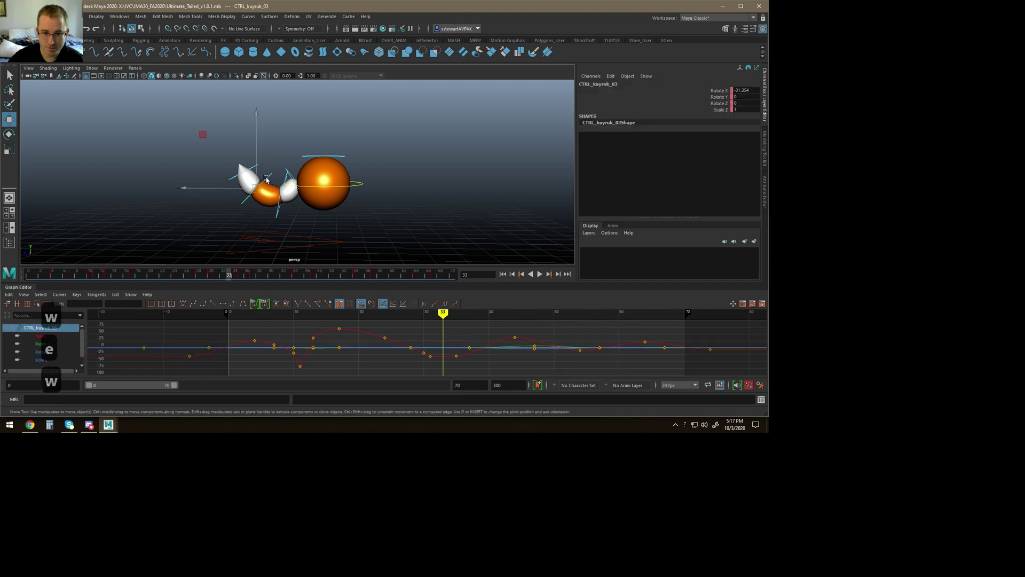
left_click_drag(271, 185, 280, 180)
key("w")
left_click(288, 178)
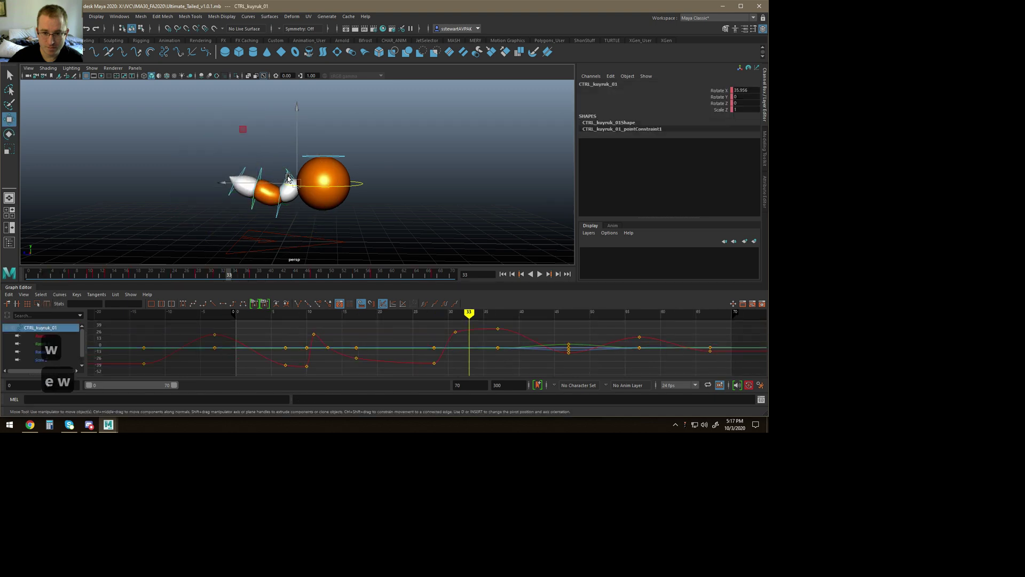
key("e")
left_click_drag(313, 117, 307, 134)
key("w")
Step: At frame 33, swing the middle of the tail downward with CTRL_kuyruk_02 and bend its end back up with CTRL_kuyruk_03
left_click(284, 177)
left_click(286, 176)
key("e")
left_click_drag(313, 130, 215, 200)
key("w")
left_click(216, 200)
left_click(248, 199)
key("e")
left_click_drag(311, 158, 321, 202)
key("w")
left_click(275, 162)
key("e")
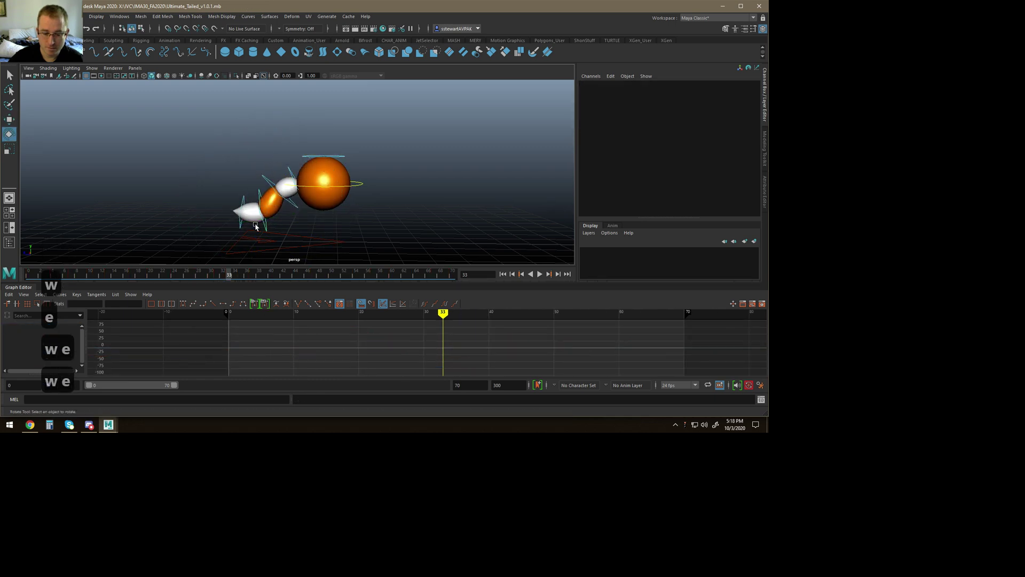
Step: At frame 37, bend the tail farther down by rotating CTRL_kuyruk_02 in X and CTRL_kuyruk_03 to about 42.8° in X
left_click(269, 185)
left_click_drag(231, 275, 253, 276)
left_click_drag(286, 107, 252, 187)
key("w")
left_click(313, 147)
key("e")
key("w")
left_click(280, 173)
key("e")
key("w")
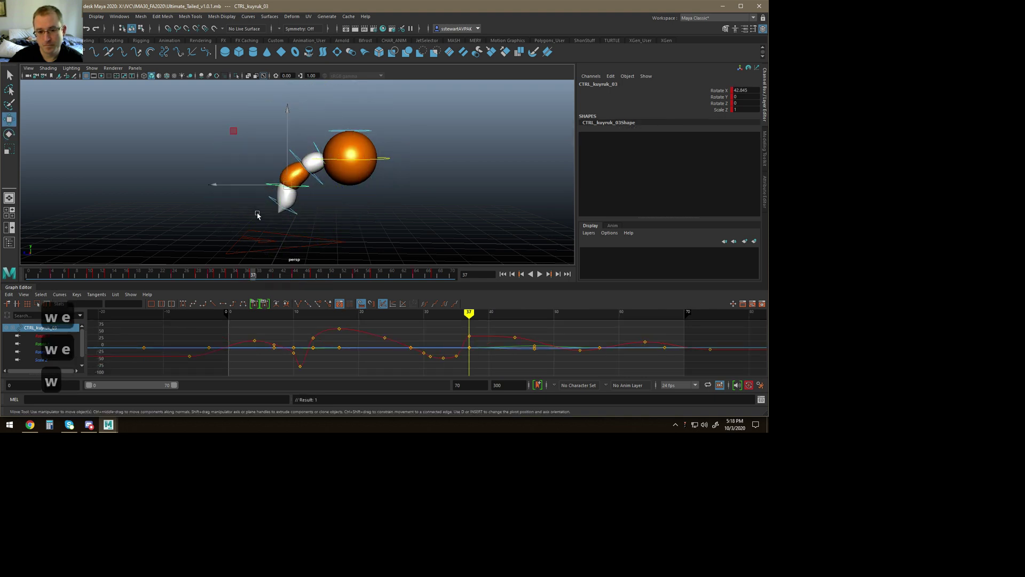
Step: Continue the downward tail drag by rotating CTRL_kuyruk_04 at frames 38 and 43 and CTRL_kuyruk_03 at frame 40
left_click(273, 201)
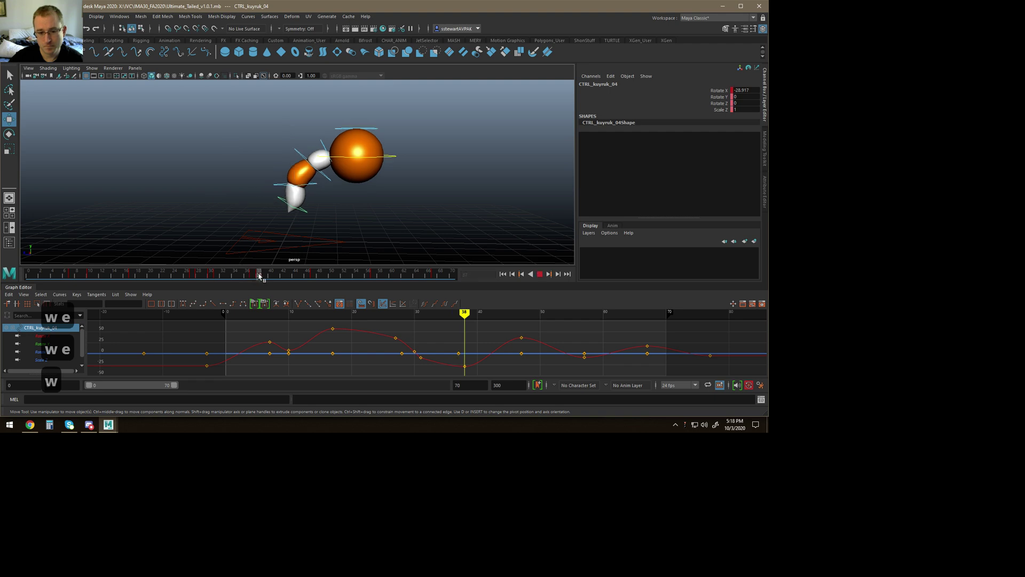
key("e")
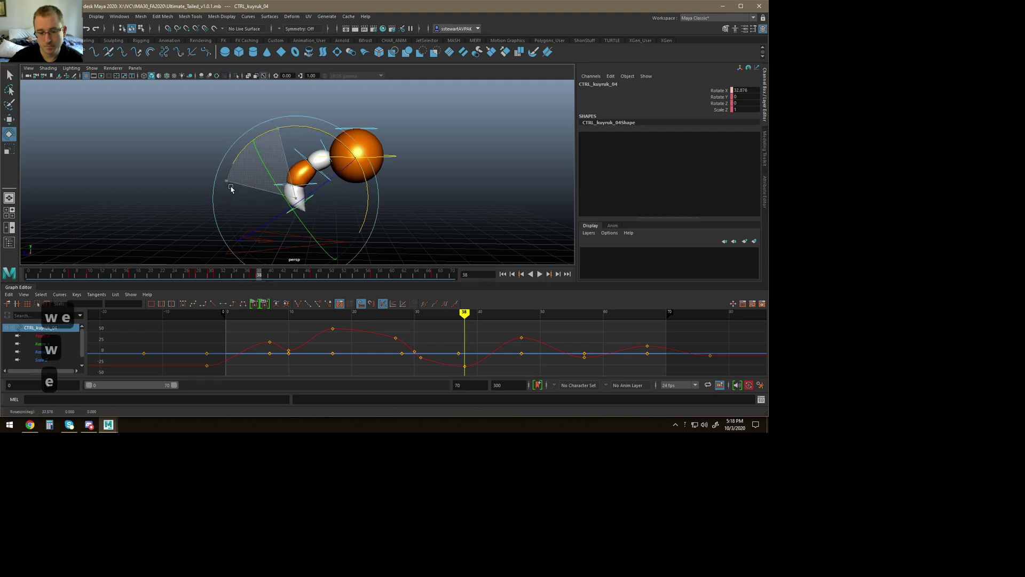
left_click_drag(253, 274, 289, 274)
key("w")
left_click(291, 187)
Step: Step through the frames around the second ground contact at frame 30 to examine how the tail moves
left_click_drag(279, 274, 195, 276)
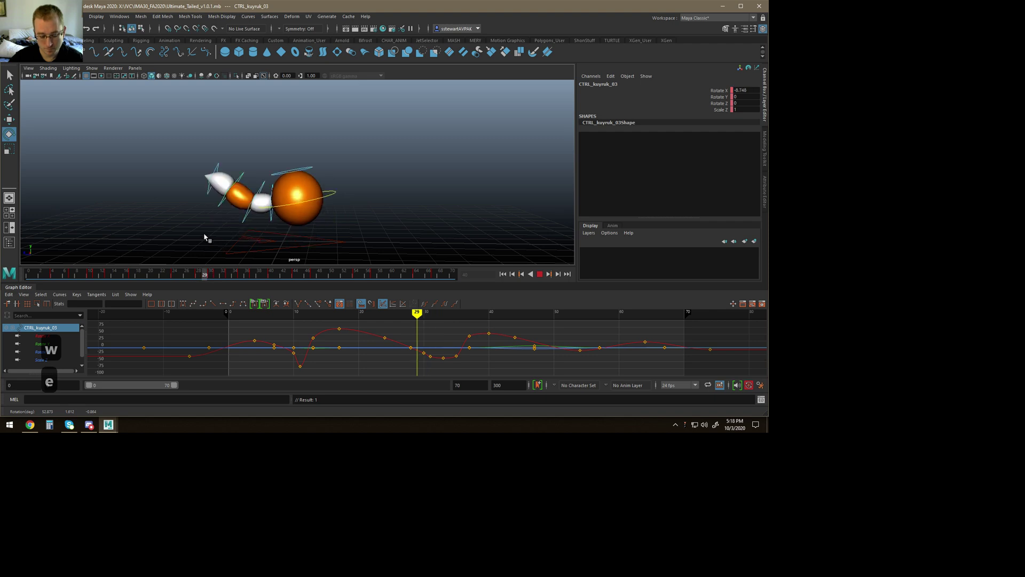
key("alt+period")
key("alt+period")
key("alt+comma")
key("alt+comma")
left_click_drag(201, 276, 222, 227)
key("alt+comma")
key("alt+period")
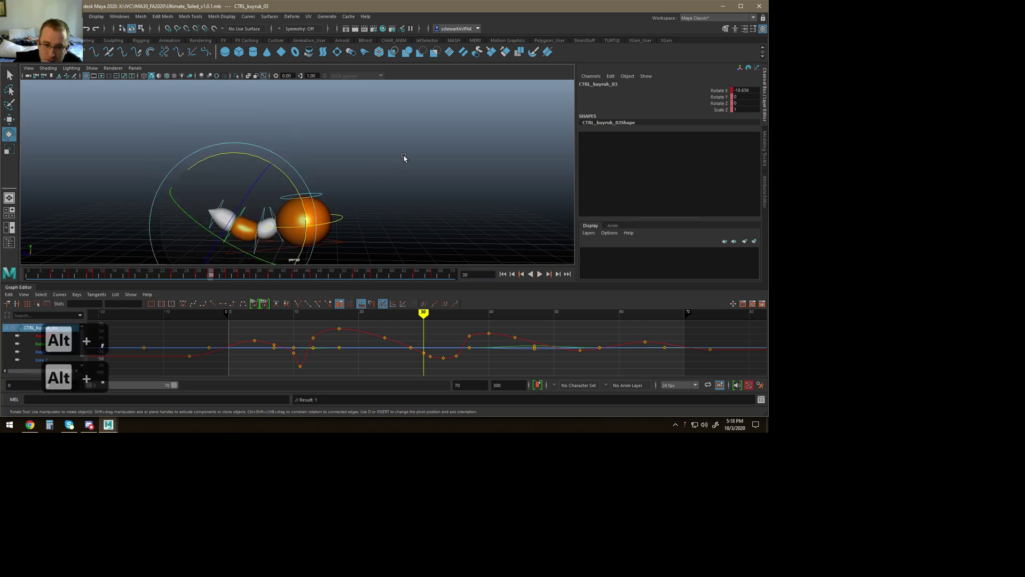
Step: At frame 30, lift the tail by rotating CTRL_kuyruk_01 upward and setting CTRL_kuyruk_02 to about -27.5° in X
left_click(271, 201)
left_click(270, 214)
left_click_drag(299, 169, 369, 212)
left_click(283, 186)
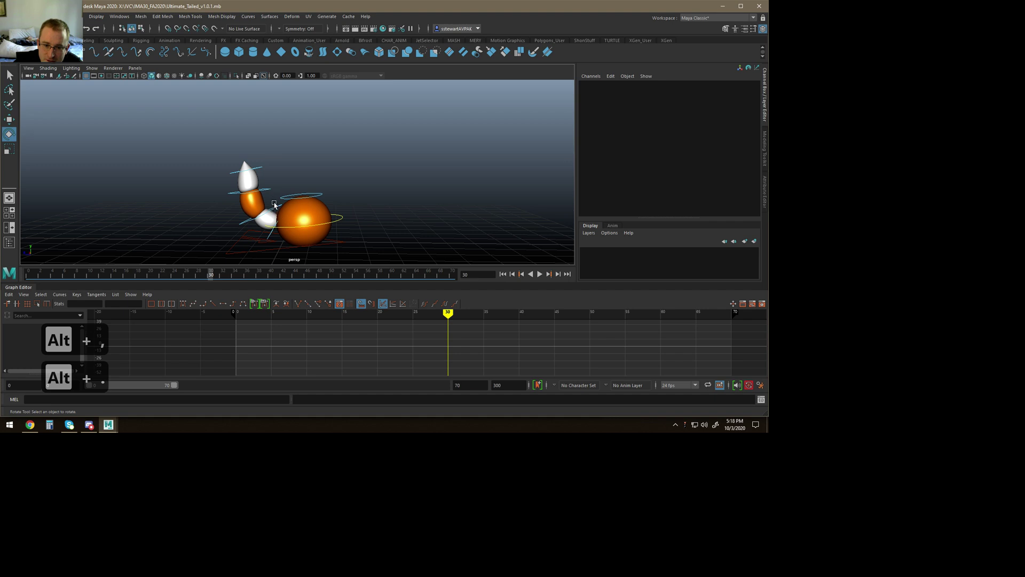
left_click(274, 208)
left_click_drag(314, 172, 308, 165)
Step: Compare the tail poses frame by frame from just before the contact through frame 32
key("alt+comma")
key("alt+period")
key("alt+comma")
key("alt+comma")
key("alt+period")
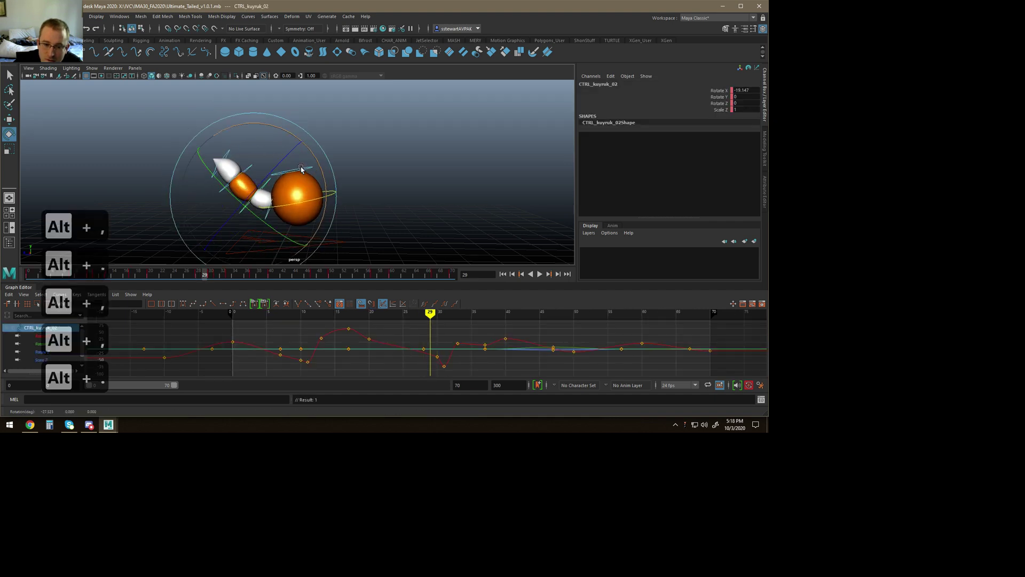
key("alt+period")
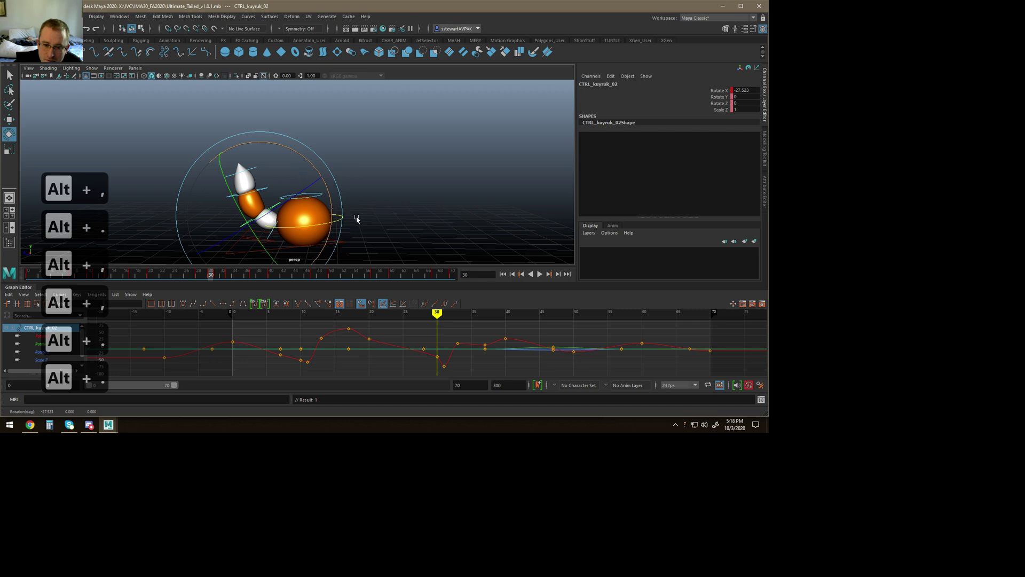
key("alt+comma")
key("alt+period")
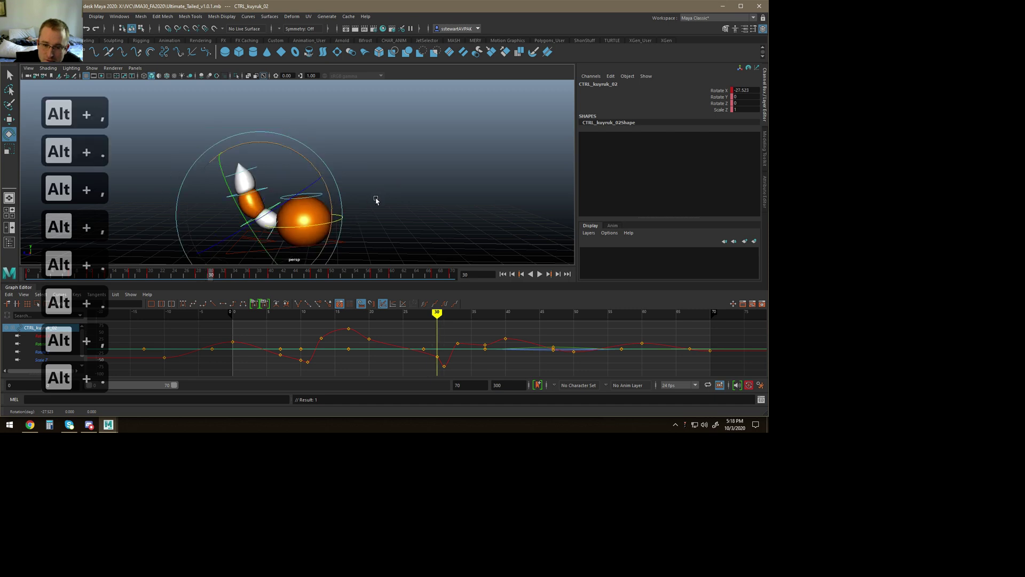
key("alt+period")
key("alt+period")
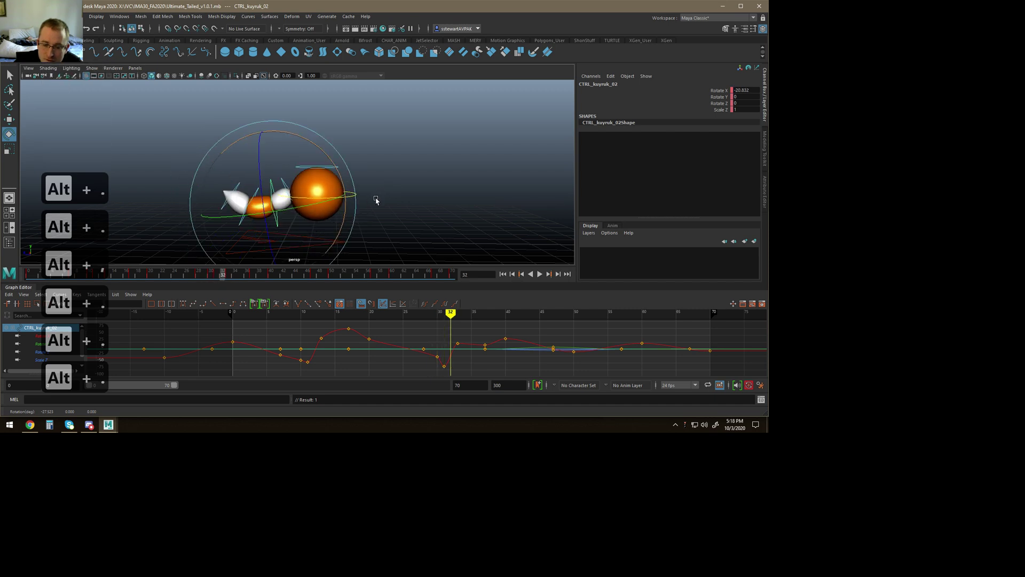
Step: At frame 32, rotate CTRL_kuyruk_03 in X to curl the tail end up and CTRL_kuyruk_01 to swing the base down
left_click(403, 161)
left_click(254, 192)
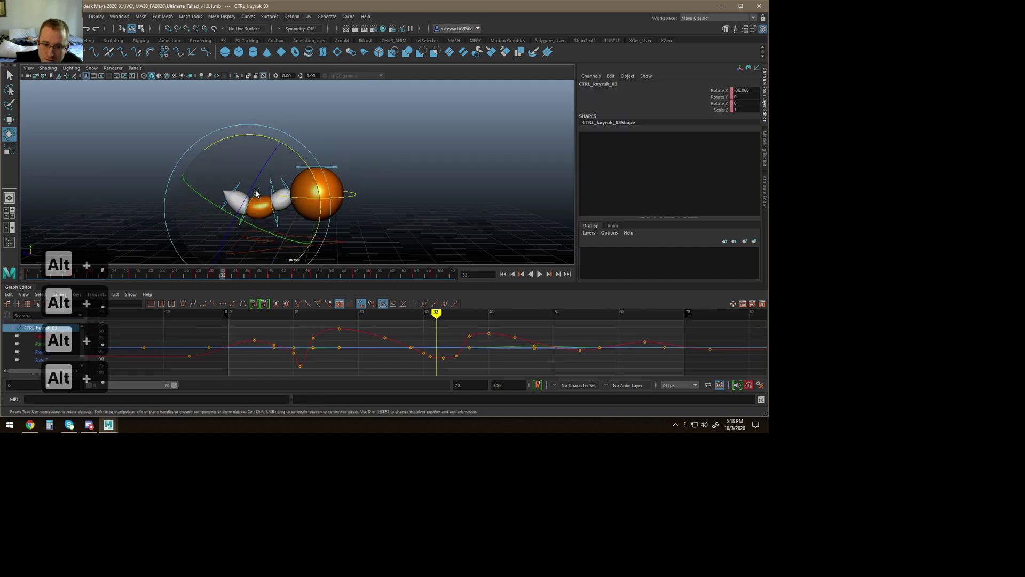
left_click_drag(300, 156, 324, 206)
left_click(368, 160)
left_click(282, 179)
left_click_drag(303, 124, 259, 132)
left_click(408, 149)
Step: At frame 33, rotate CTRL_kuyruk_02 to about 30° in X and compare the pose with frame 32
key("alt+comma")
key("alt+period")
key("alt+period")
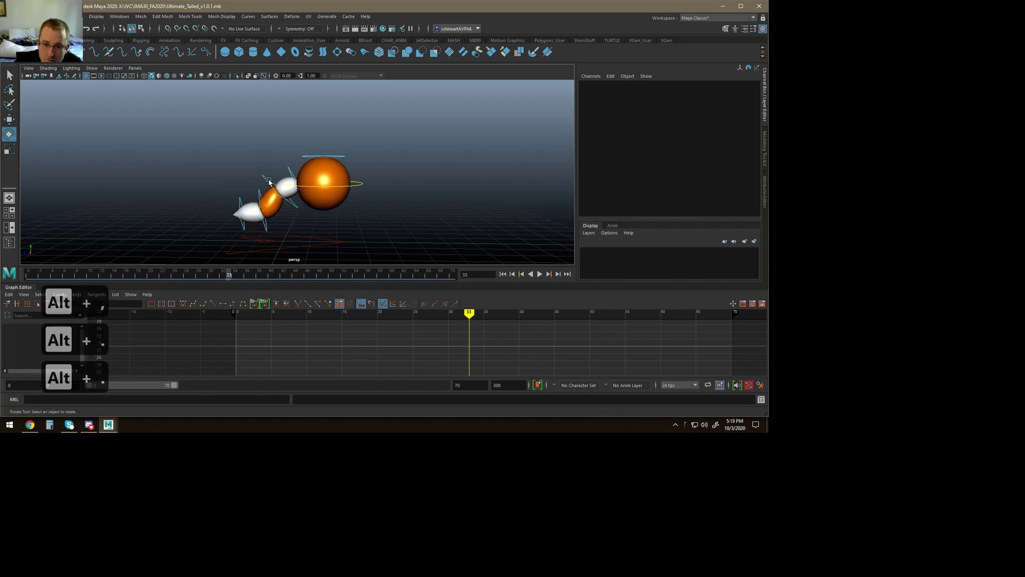
left_click(269, 182)
left_click_drag(283, 121, 252, 130)
key("alt+comma")
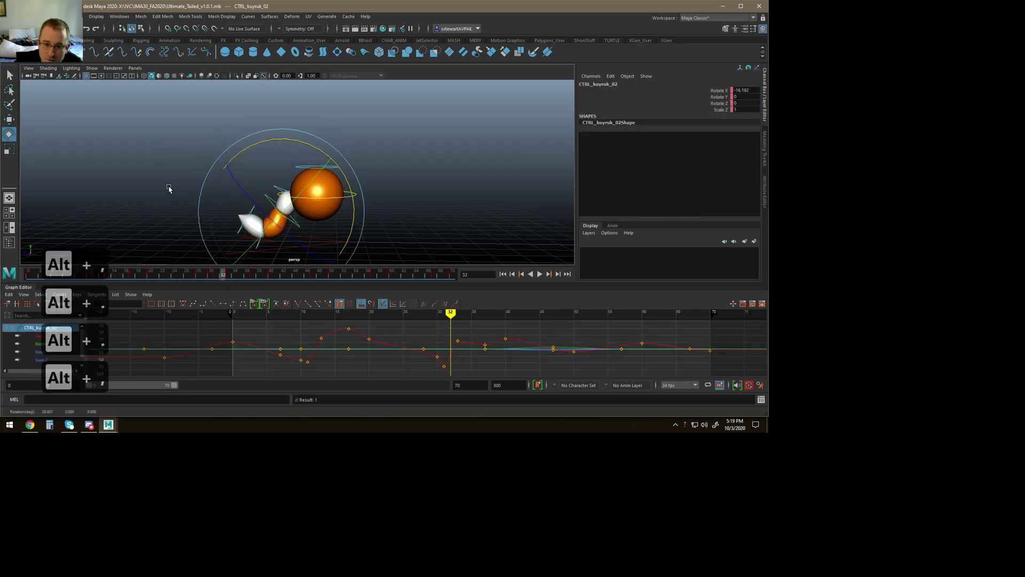
key("alt+period")
Step: Review the frames around the contact and rotate CTRL_kuyruk_01 to about 24.7° in X at frame 31
left_click(255, 180)
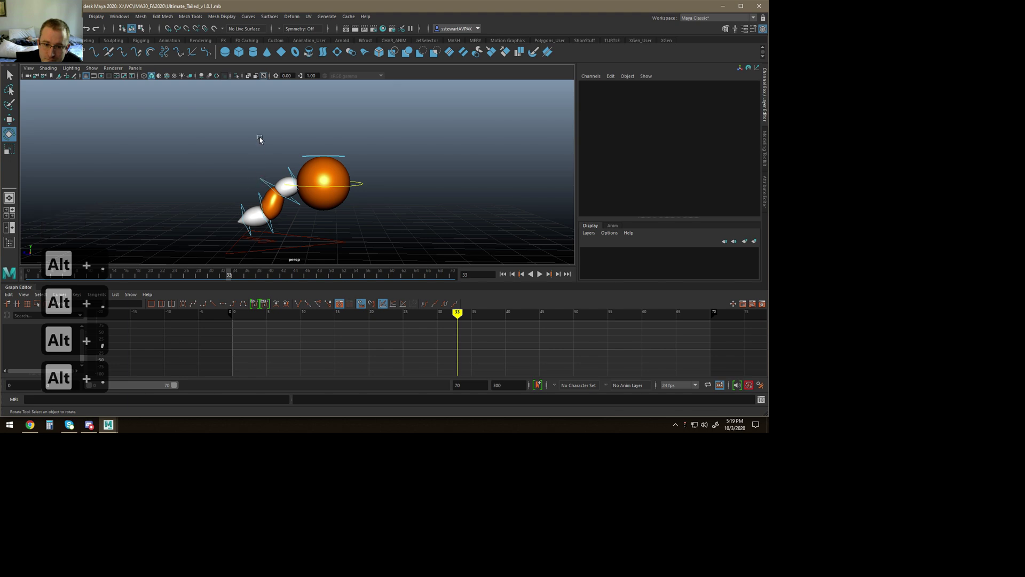
left_click(291, 171)
key("alt+comma")
key("alt+comma")
key("alt+comma")
key("alt+comma")
key("alt+comma")
key("alt+period")
key("alt+period")
key("alt+period")
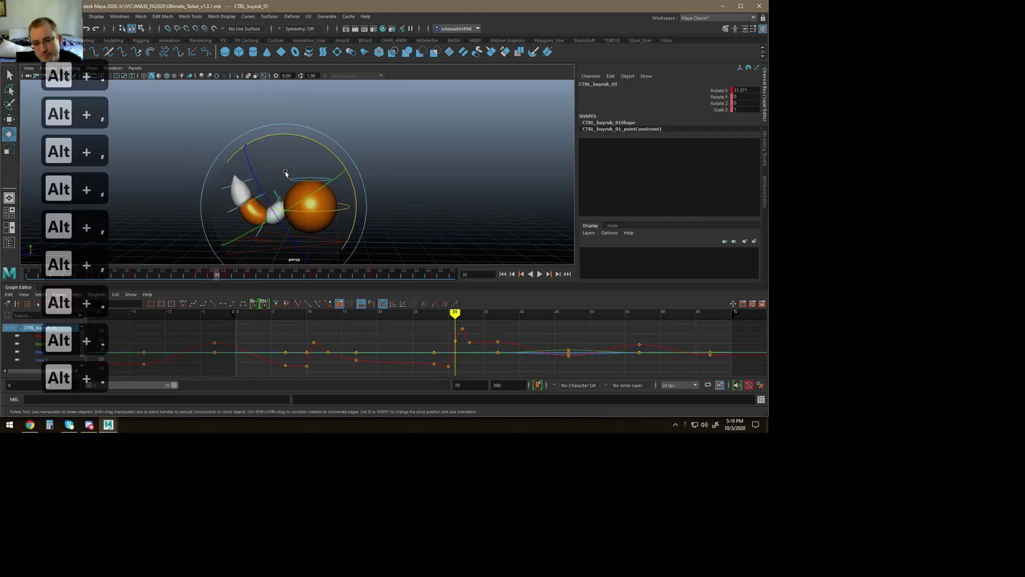
left_click(291, 172)
left_click(277, 193)
left_click_drag(314, 140, 322, 142)
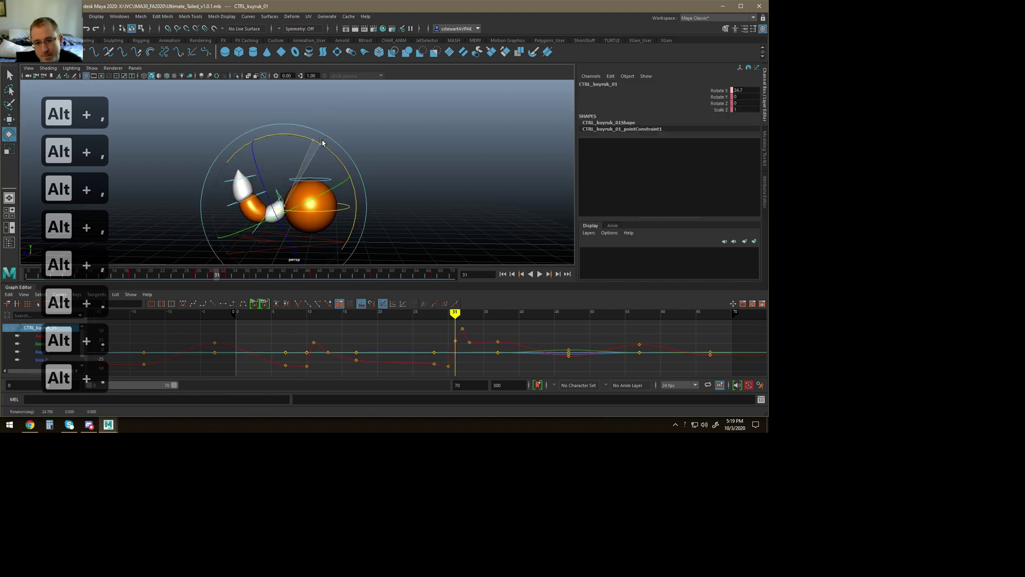
Step: At frame 33, drop the tail end by rotating CTRL_kuyruk_03 to about 12.3° in X
key("alt+comma")
key("alt+period")
key("alt+period")
key("alt+period")
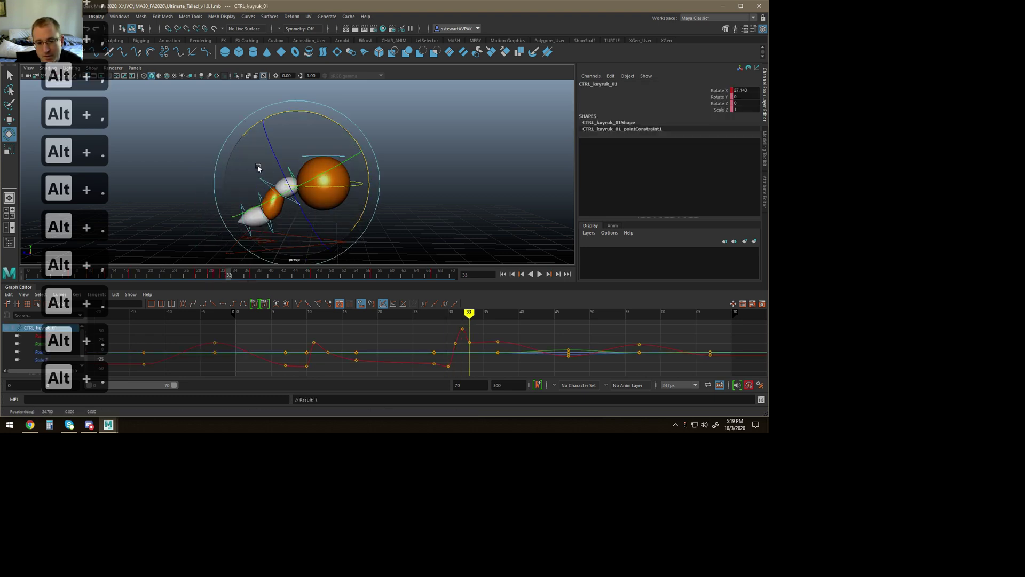
left_click(252, 201)
left_click(258, 198)
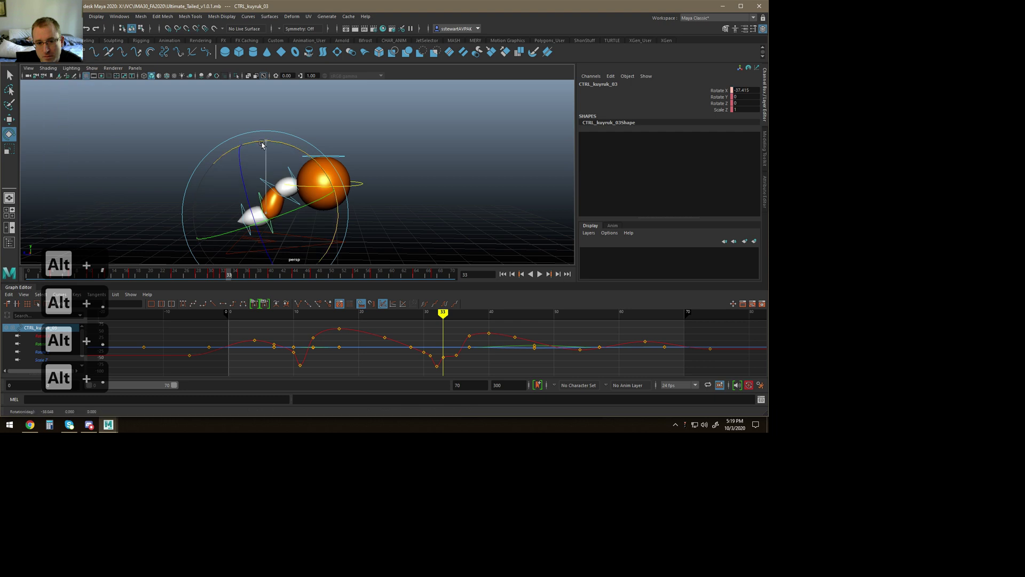
left_click_drag(216, 186, 217, 186)
key("alt+comma")
key("alt+period")
key("alt+period")
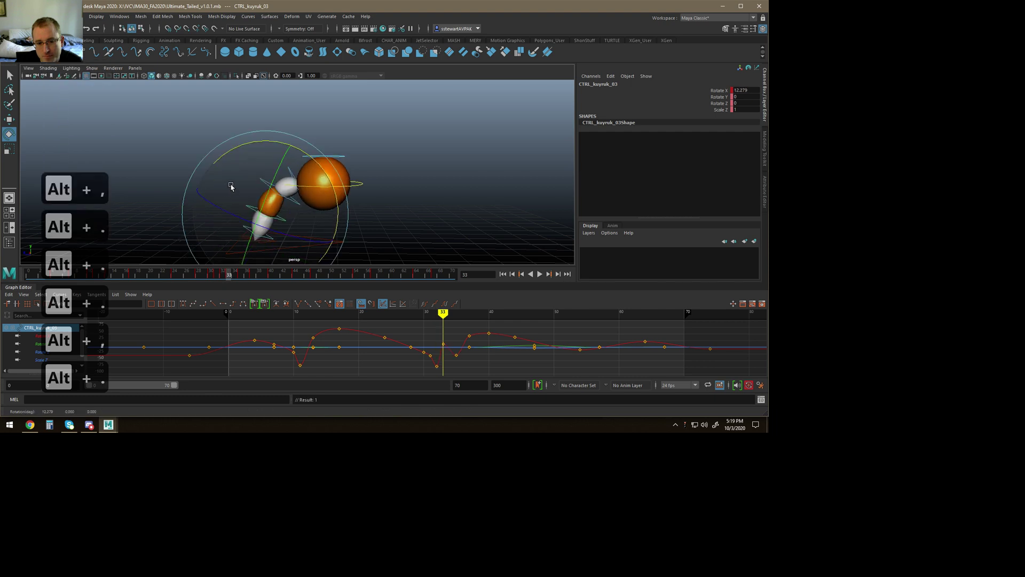
key("alt+comma")
Step: At frame 33, rotate CTRL_kuyruk_02 to about 35.6° in X, undoing the off-axis rotation
left_click(188, 119)
left_click_drag(264, 178, 249, 189)
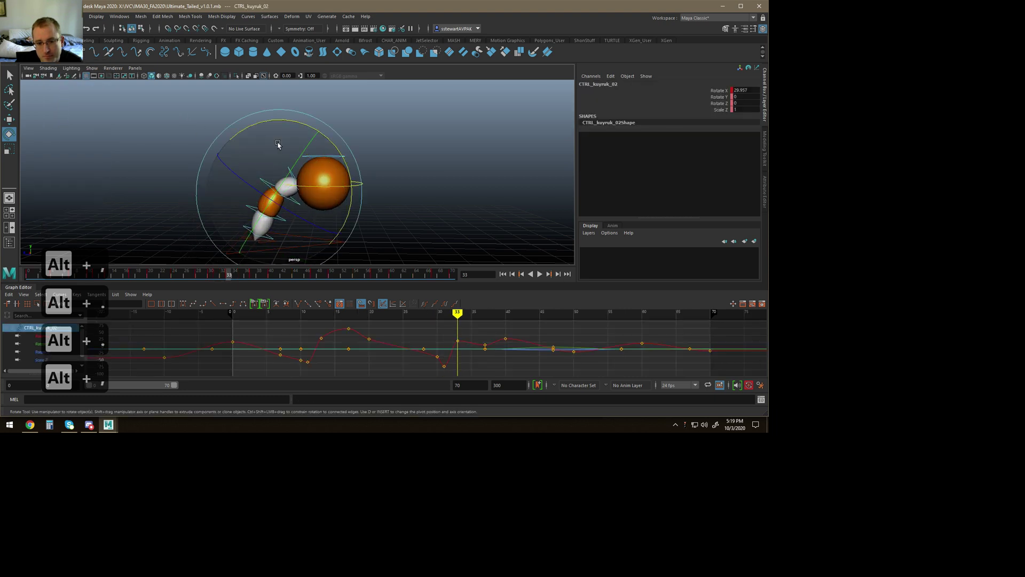
left_click_drag(283, 125, 289, 122)
key("ctrl+z")
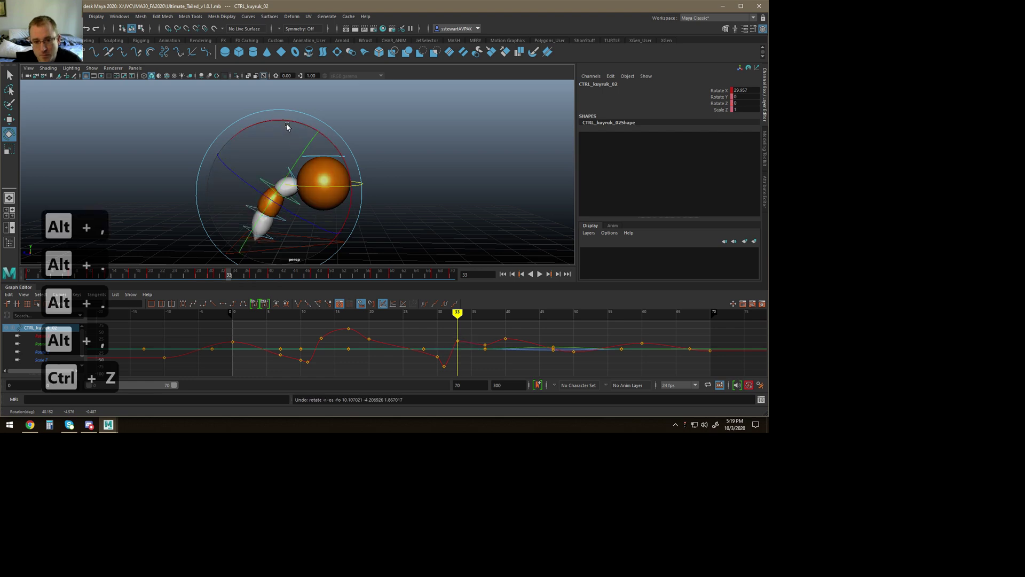
key("alt+comma")
key("alt+period")
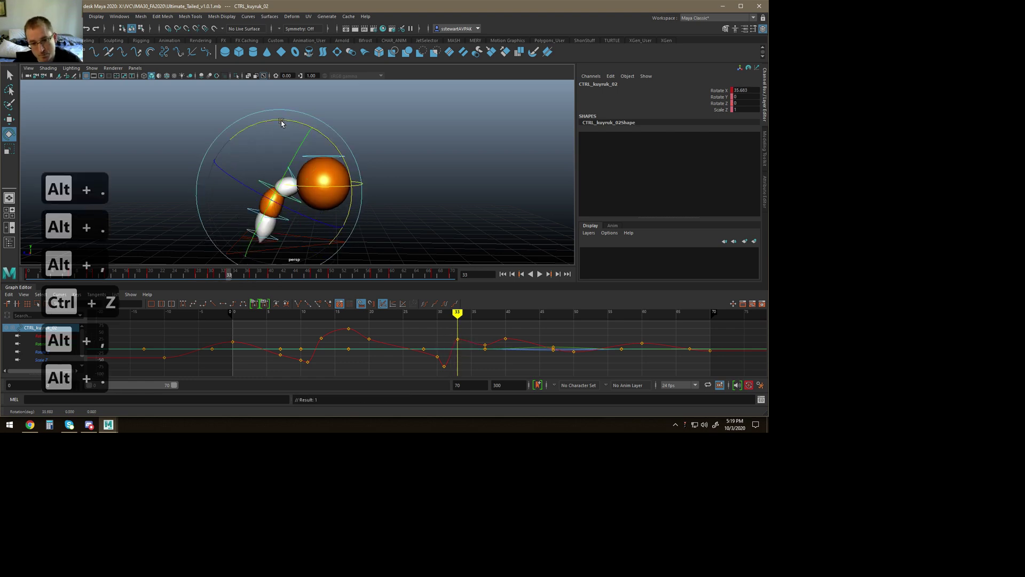
Step: At frame 34, refine the hanging tail by rotating CTRL_kuyruk_02, CTRL_kuyruk_03 and CTRL_kuyruk_04 in X
key("alt+period")
left_click_drag(283, 113, 278, 111)
left_click(165, 165)
left_click_drag(265, 189, 249, 198)
left_click_drag(277, 133, 243, 146)
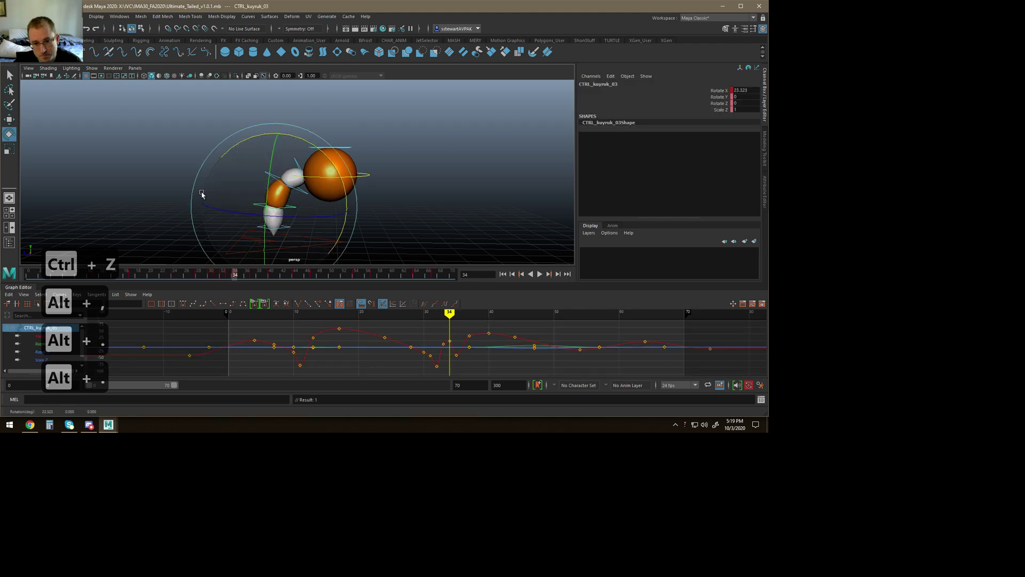
left_click(225, 223)
left_click(260, 229)
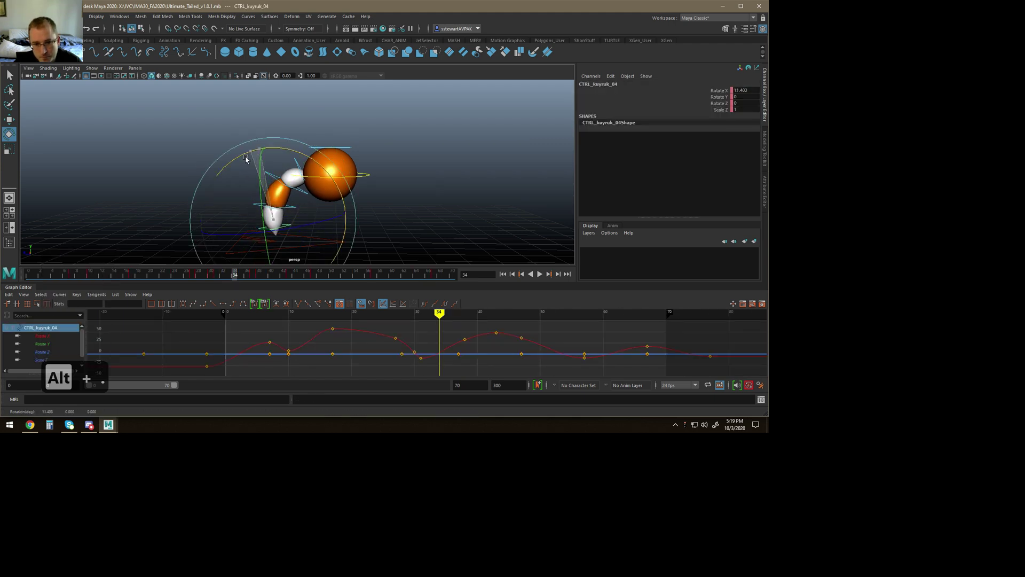
key("Up")
key("Up")
key("Up")
key("Up")
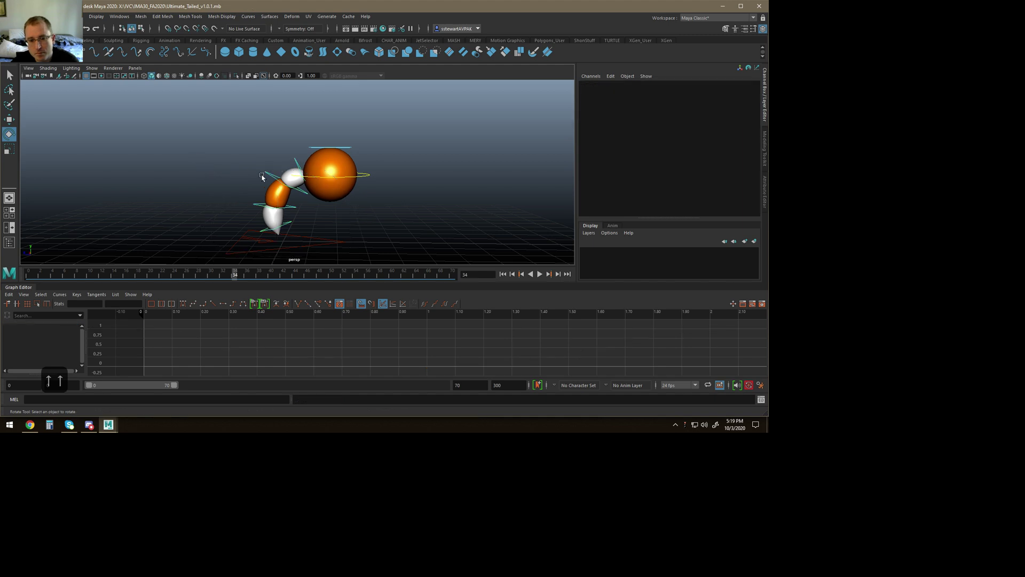
key("Down")
key("Right")
key("Left")
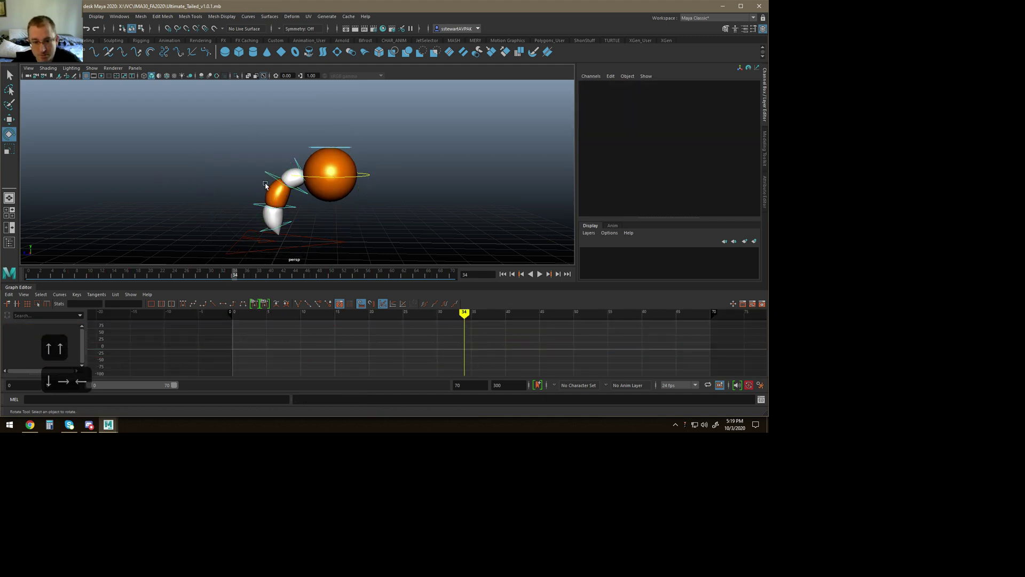
Step: At frames 35 and 36, curl the tail end under by rotating CTRL_kuyruk_03 in X
left_click(260, 210)
key("alt+comma")
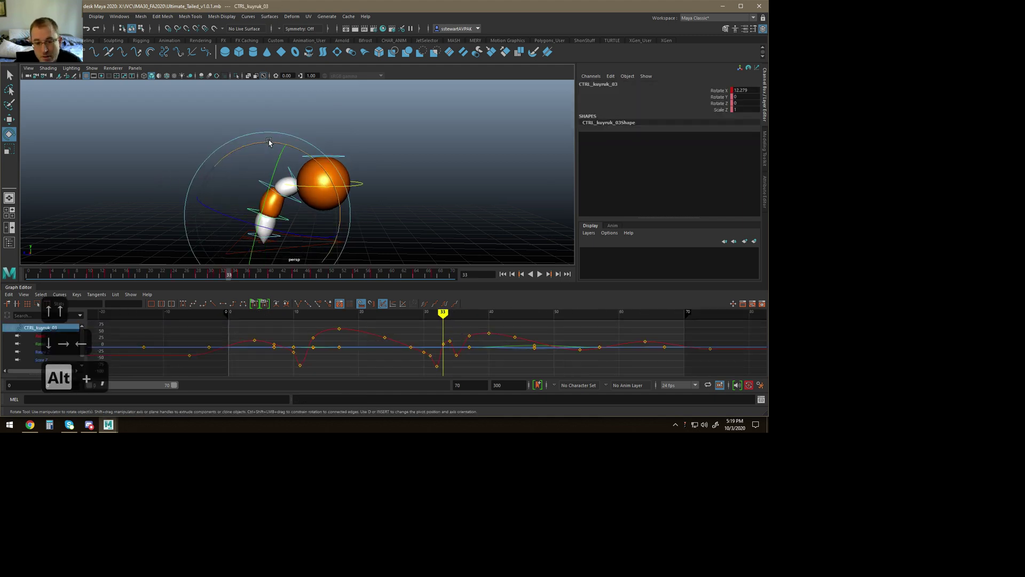
key("alt+period")
key("alt+period")
left_click_drag(270, 141, 231, 165)
key("alt+period")
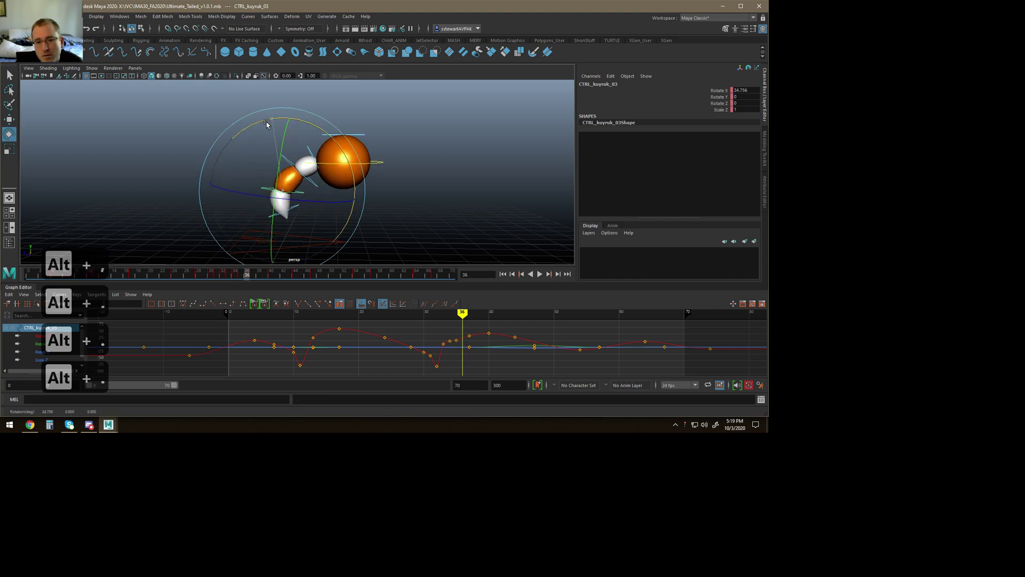
Step: At frame 36, bend the middle of the tail further by rotating CTRL_kuyruk_02 in X
left_click(120, 153)
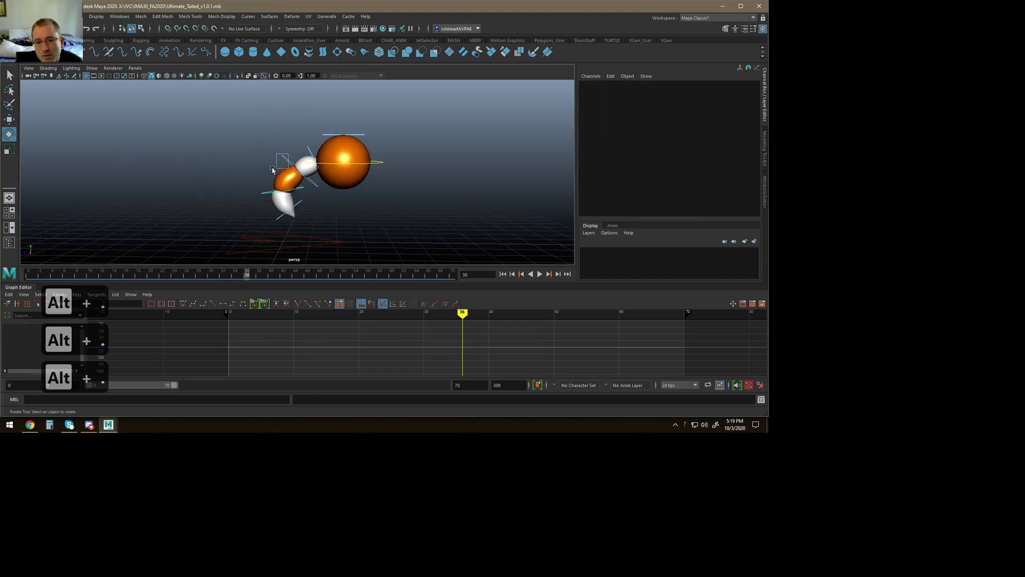
left_click(272, 170)
left_click_drag(275, 106, 250, 139)
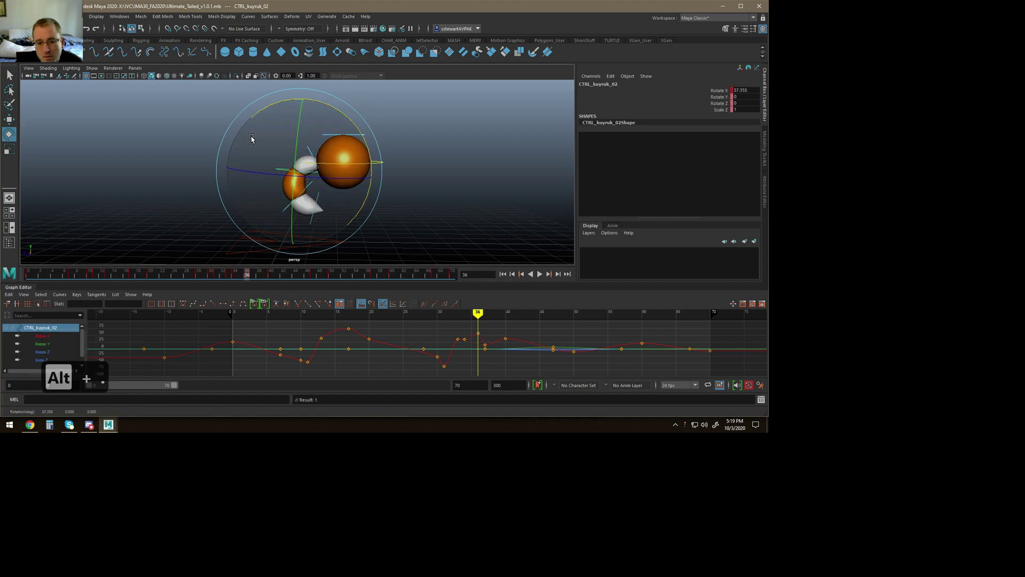
Step: At frame 37, rotate the tail base control CTRL_kuyruk_01 to about 20° in X
key("alt+period")
left_click(280, 135)
left_click(316, 143)
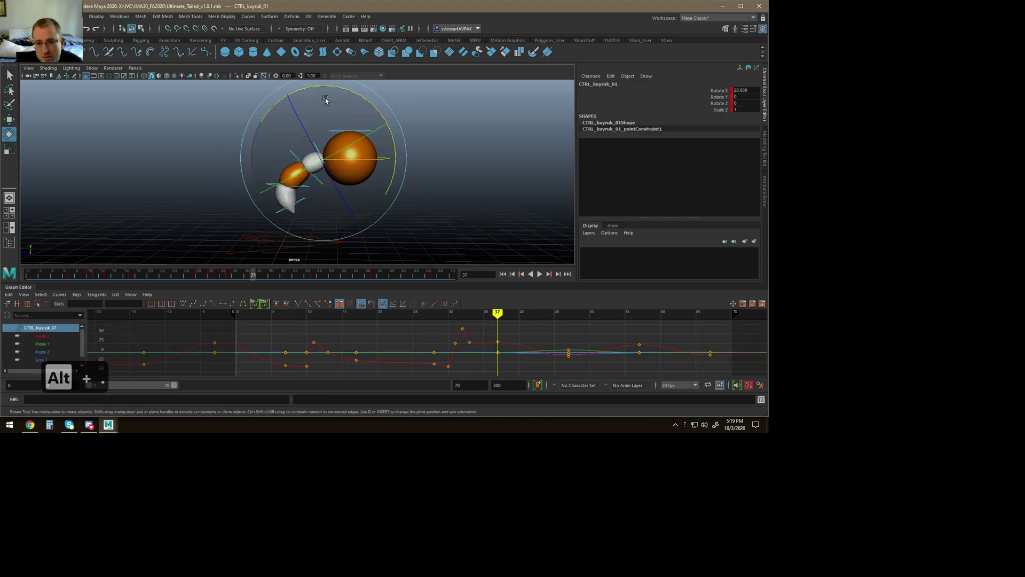
Step: Step back and forth between frames 31 and 37 to check how the tail follows the ball off the ground
key("alt+comma")
key("alt+comma")
key("alt+comma")
key("alt+comma")
key("alt+comma")
key("alt+comma")
key("alt+comma")
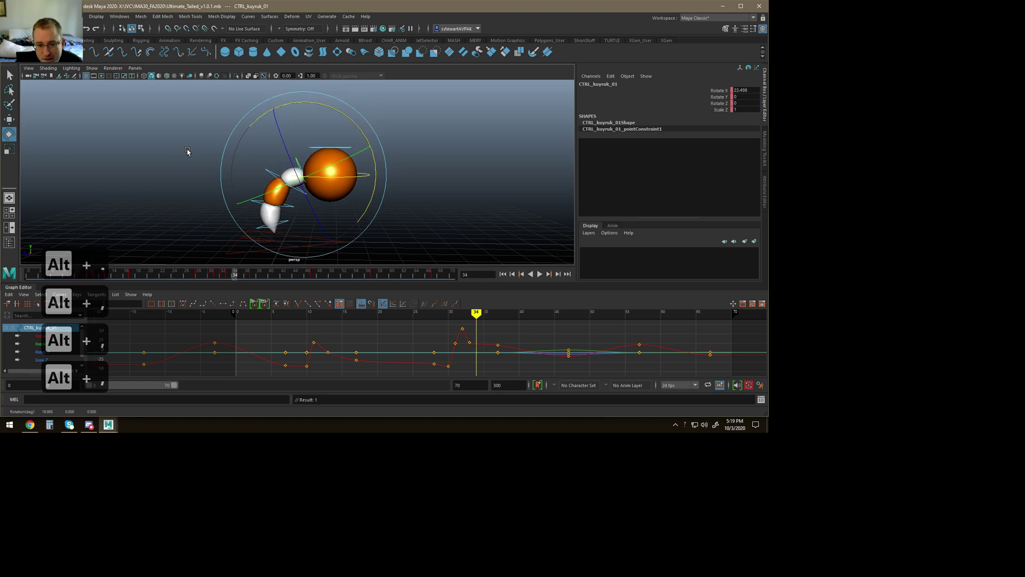
key("alt+period")
key("alt+period")
key("alt+period")
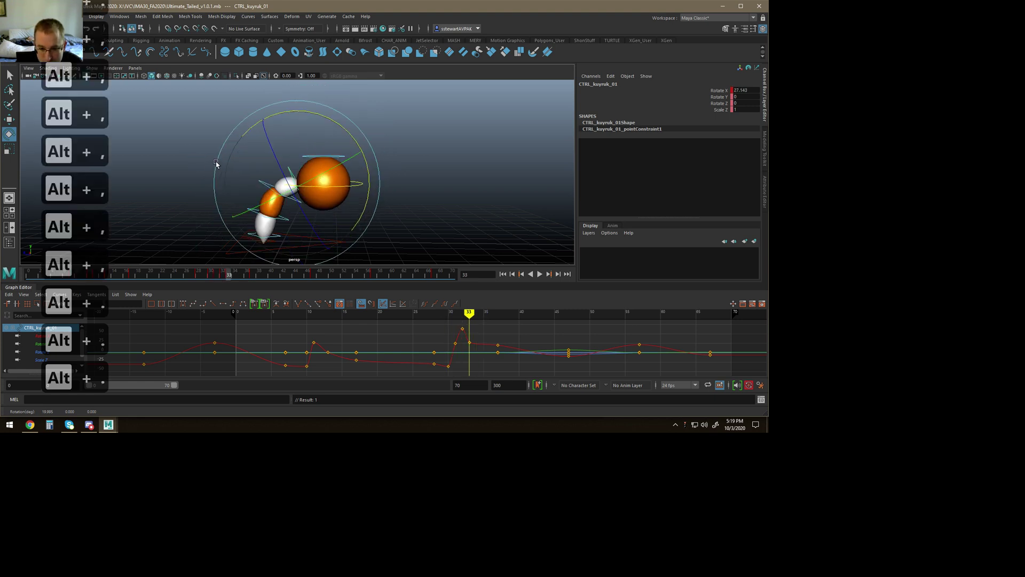
key("alt+comma")
key("alt+comma")
Step: At frame 34, increase the tail end's curl by rotating CTRL_kuyruk_03 in X
key("alt+period")
key("alt+period")
key("alt+period")
left_click(237, 198)
left_click(252, 200)
left_click_drag(254, 136, 207, 177)
Step: Review the tail's change of direction frame by frame around frame 32
key("alt+comma")
key("alt+comma")
key("alt+comma")
key("alt+comma")
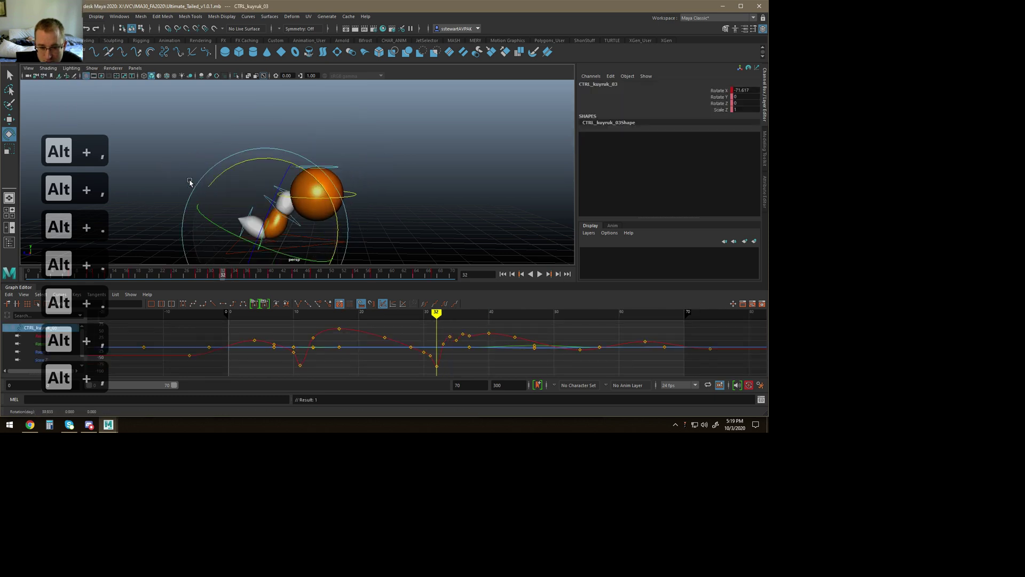
key("alt+period")
key("alt+period")
key("alt+comma")
key("alt+comma")
key("alt+period")
key("alt+period")
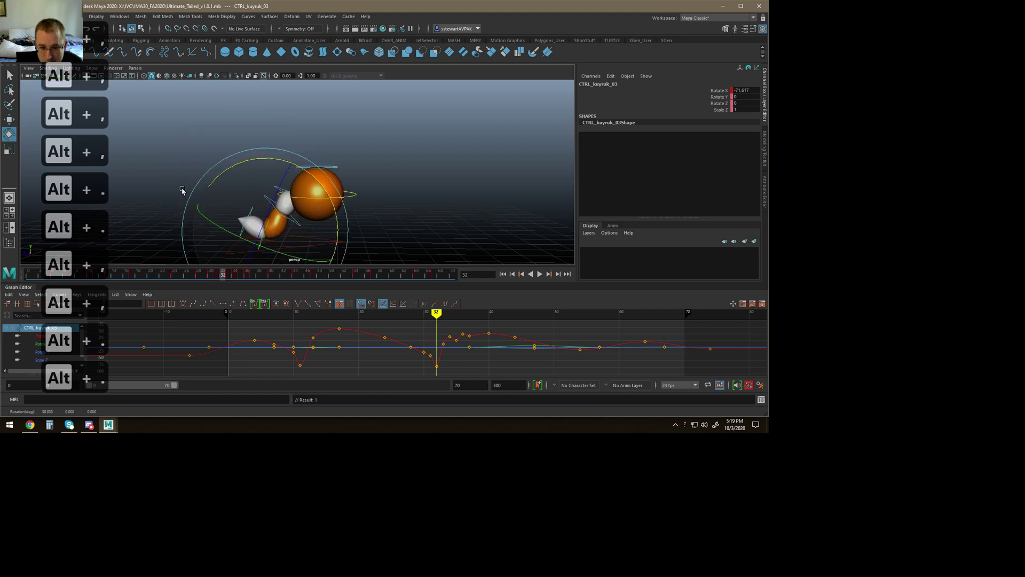
Step: At frame 32, rotate the first tail control (CTRL_kuyruk_01) to about 43.6° in X
left_click(259, 182)
left_click(275, 188)
left_click_drag(302, 123, 328, 128)
key("alt+comma")
key("alt+period")
left_click(186, 165)
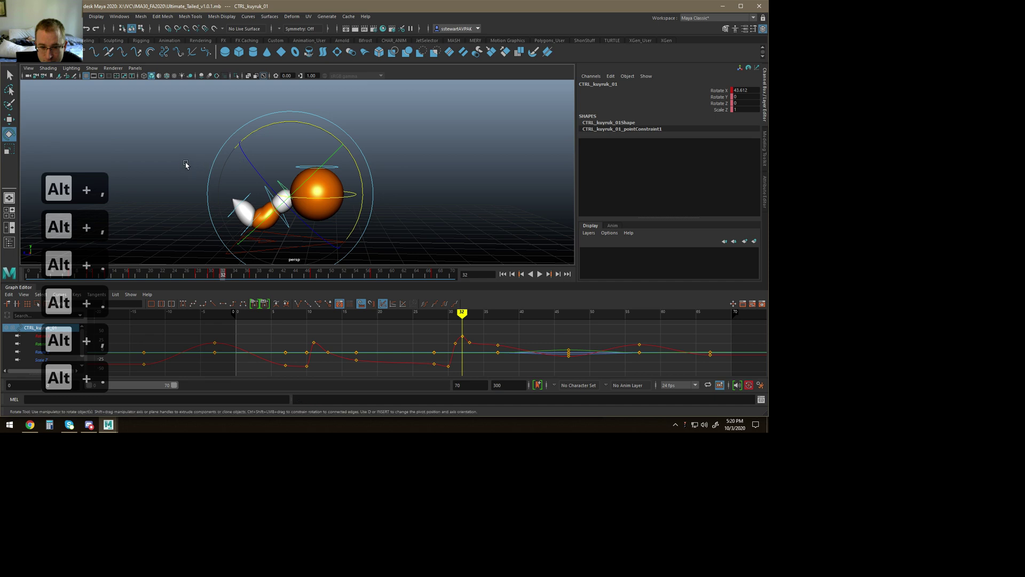
Step: Rotate the second tail control (CTRL_kuyruk_02) in X at frame 32 and compare the pose with the neighbouring frames
left_click(267, 191)
left_click_drag(284, 134, 333, 159)
key("alt+comma")
key("alt+period")
key("alt+period")
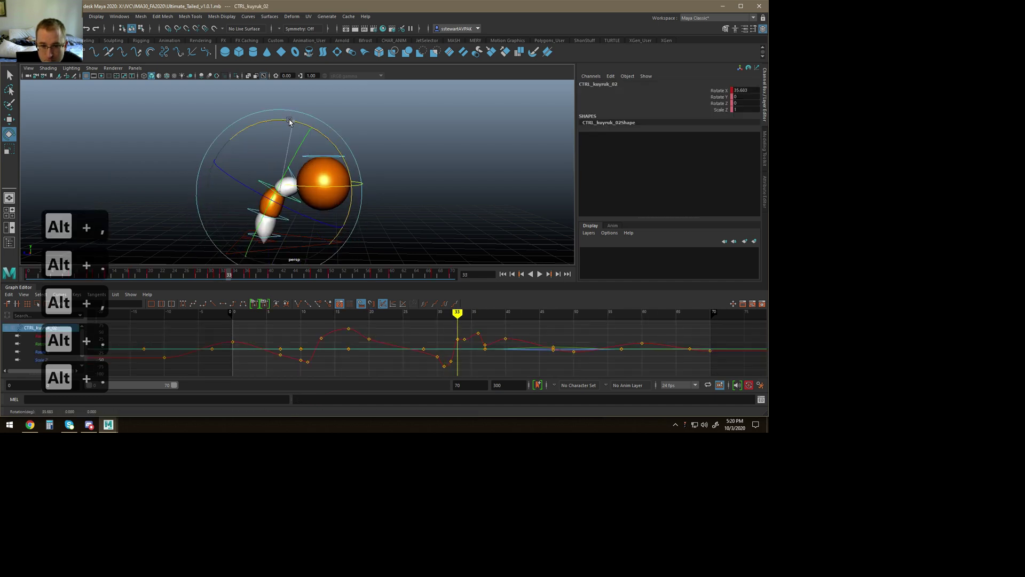
left_click(165, 143)
Step: At frame 33, rotate the third tail control (CTRL_kuyruk_03) further into negative X so the tail tip trails upward
left_click(247, 212)
left_click_drag(294, 150, 318, 184)
key("alt+comma")
key("alt+period")
key("alt+period")
key("alt+comma")
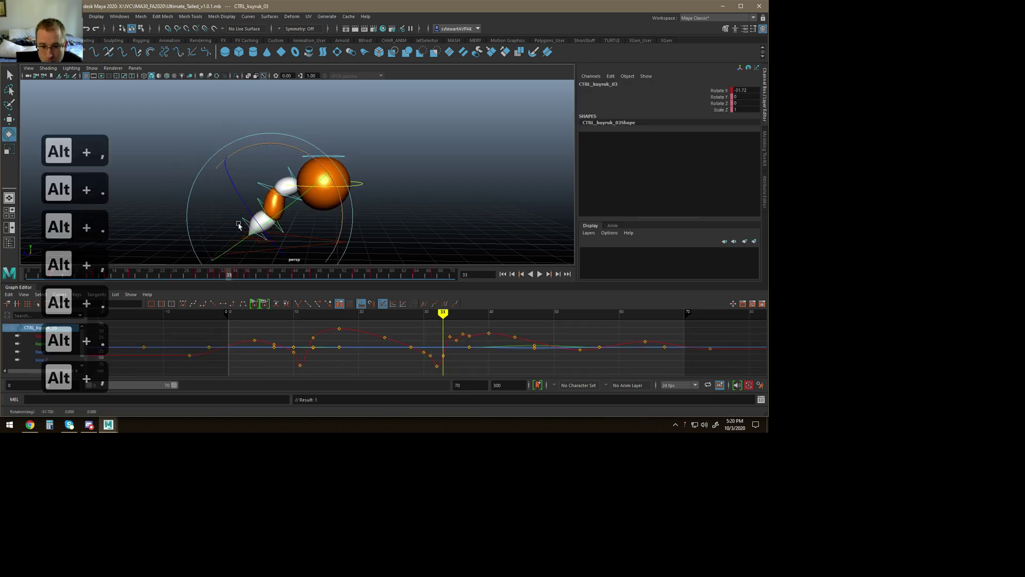
left_click_drag(295, 144, 329, 171)
key("alt+period")
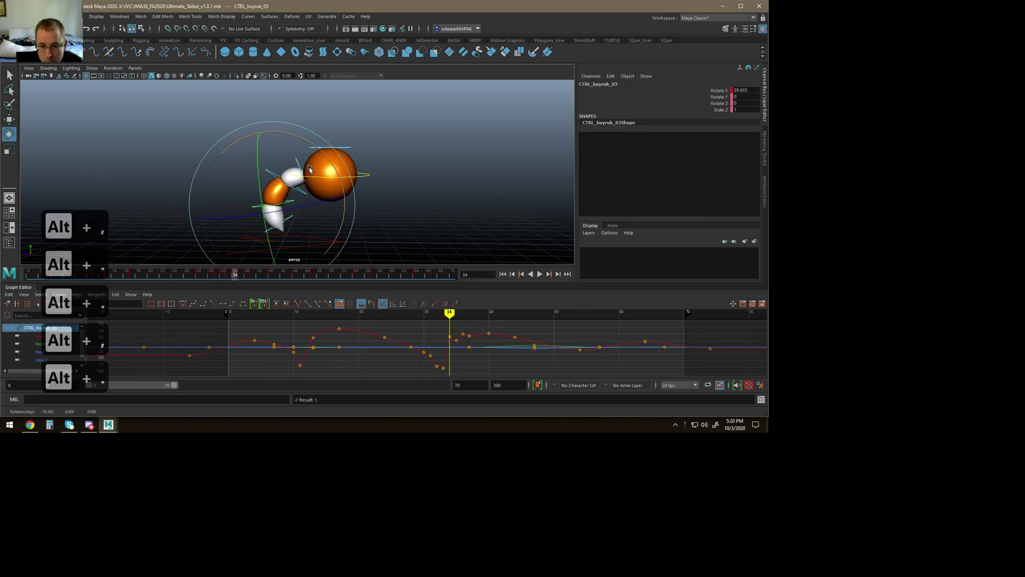
Step: Adjust the X rotation of the second tail control (CTRL_kuyruk_02) slightly at frame 34
left_click(203, 181)
left_click(273, 171)
left_click_drag(315, 117, 305, 114)
left_click(216, 143)
Step: Adjust the X rotation of the first tail control (CTRL_kuyruk_01) at frame 34 and check the frames up to 37
left_click(289, 163)
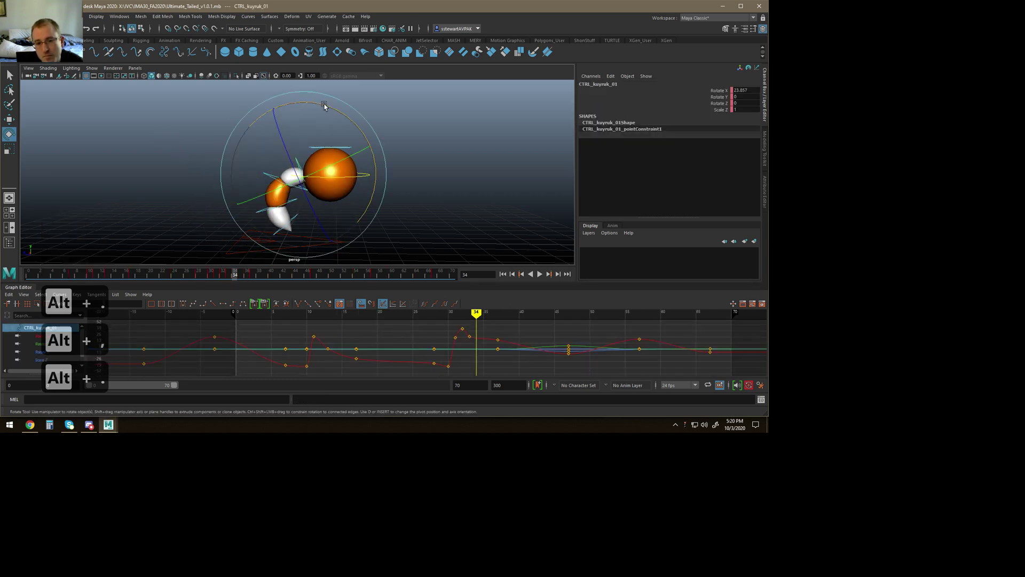
key("alt+comma")
key("alt+period")
key("alt+period")
key("alt+period")
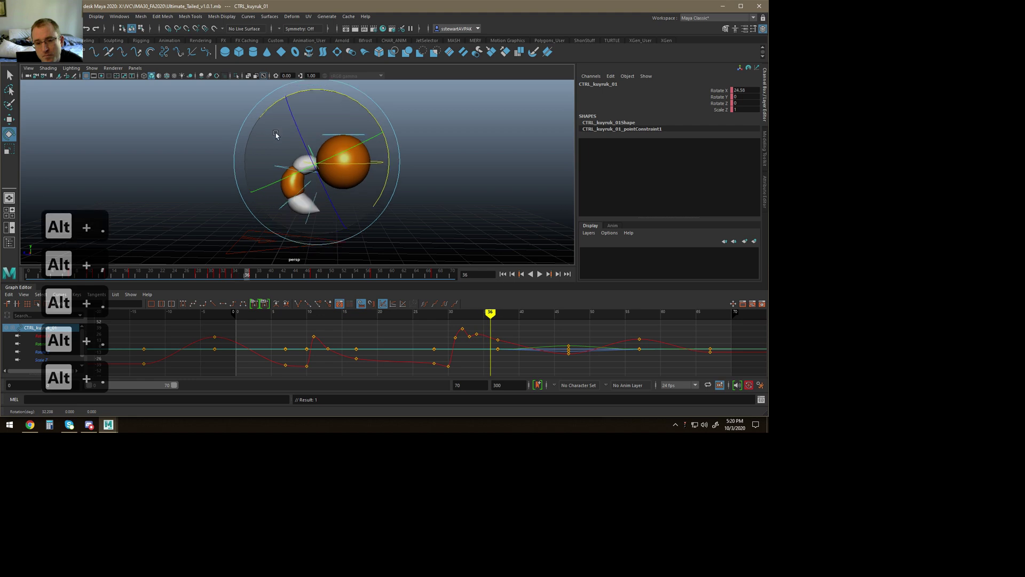
key("alt+period")
left_click(225, 171)
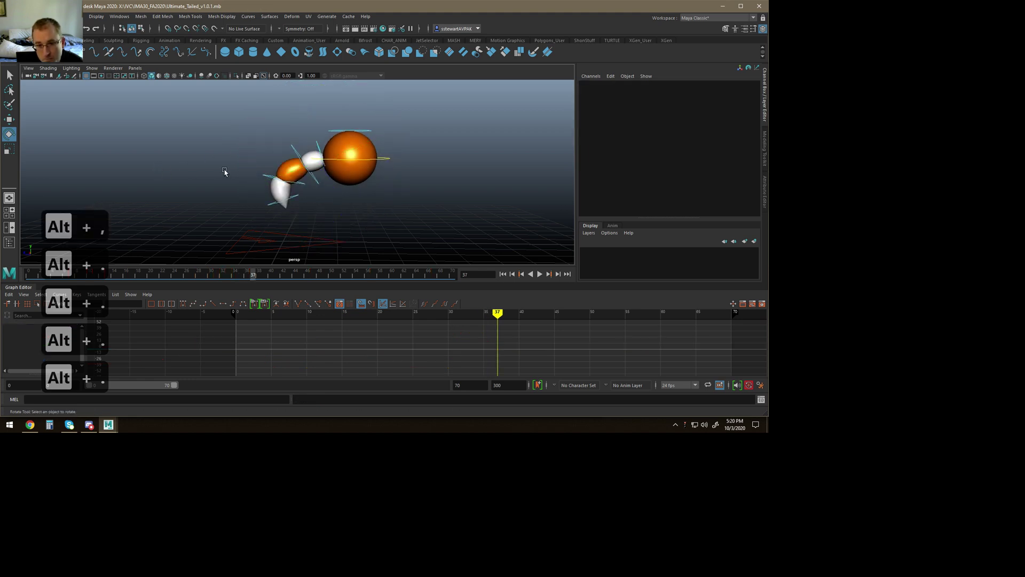
Step: Examine the tail's motion back and forth between frames 32 and 37
key("alt+comma")
key("alt+comma")
key("alt+comma")
key("alt+comma")
key("alt+comma")
key("alt+period")
key("alt+period")
left_click_drag(477, 313, 459, 267)
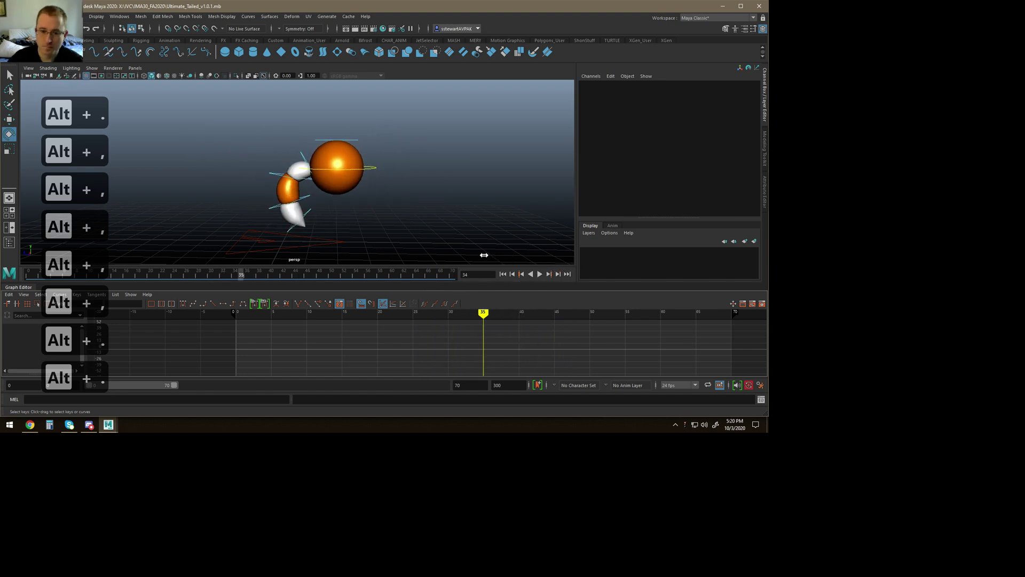
Step: Select the tail controls CTRL_kuyruk_01, CTRL_kuyruk_02 and CTRL_kuyruk_03 and set a key on them at frame 35
key("w")
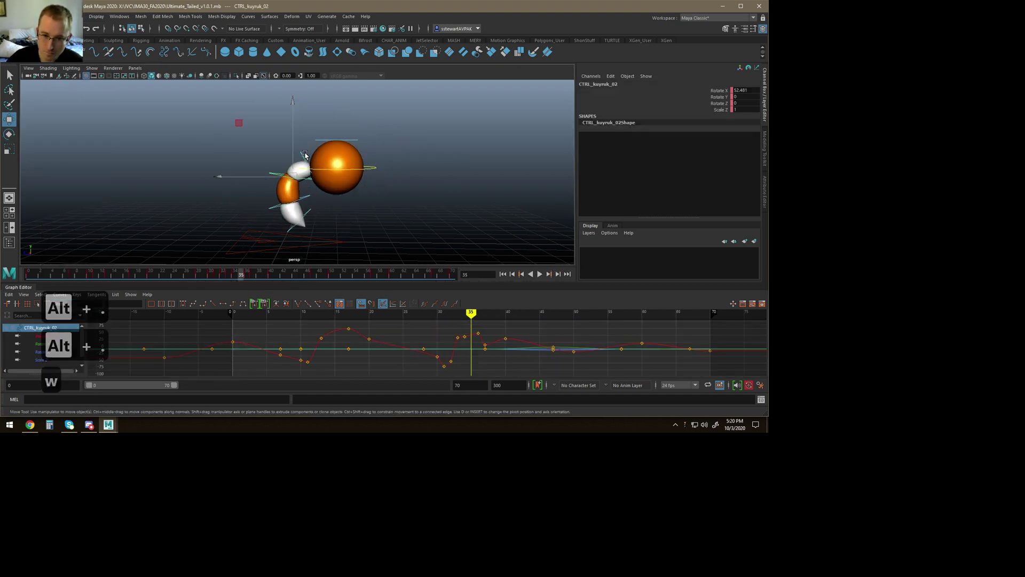
left_click(302, 154, "shift")
left_click(302, 216, "shift")
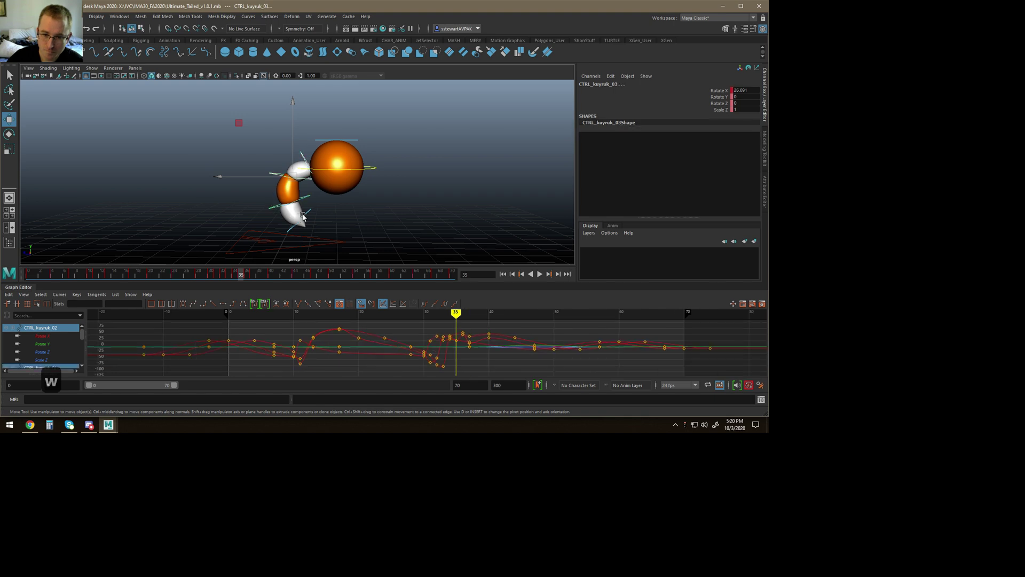
key("s")
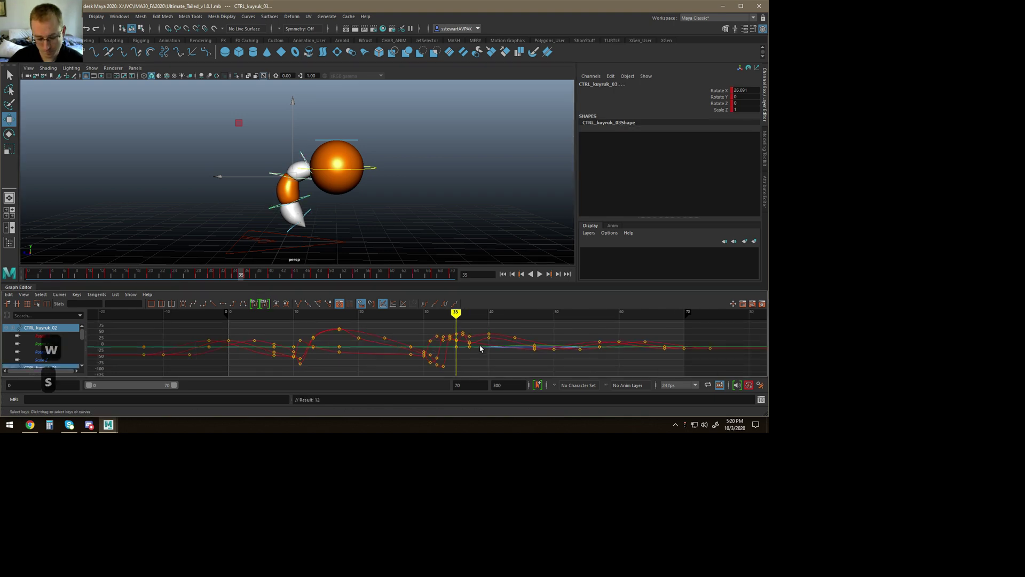
Step: Compare the poses on frames 34 to 37 and delete the three selected tail controls' keys at frame 36
key("alt+period")
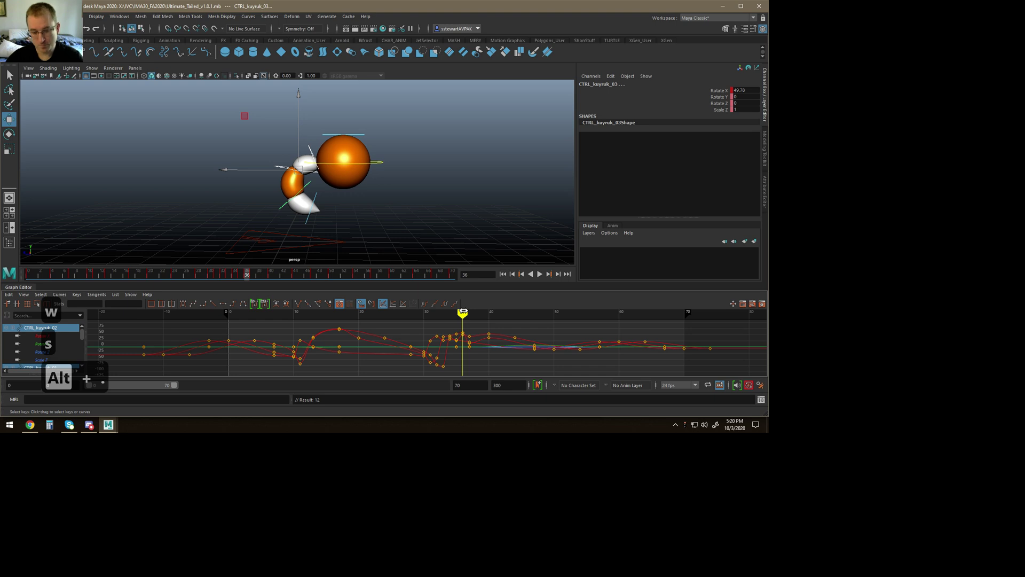
key("alt+period")
key("alt+comma")
key("alt+comma")
key("alt+comma")
key("alt+period")
key("alt+period")
key("alt+period")
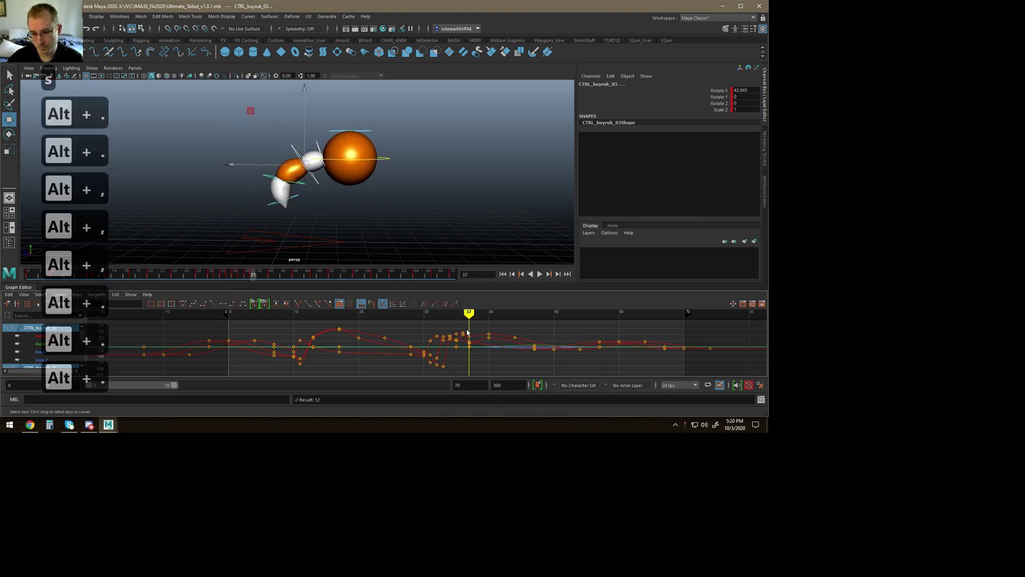
key("alt+comma")
key("Delete")
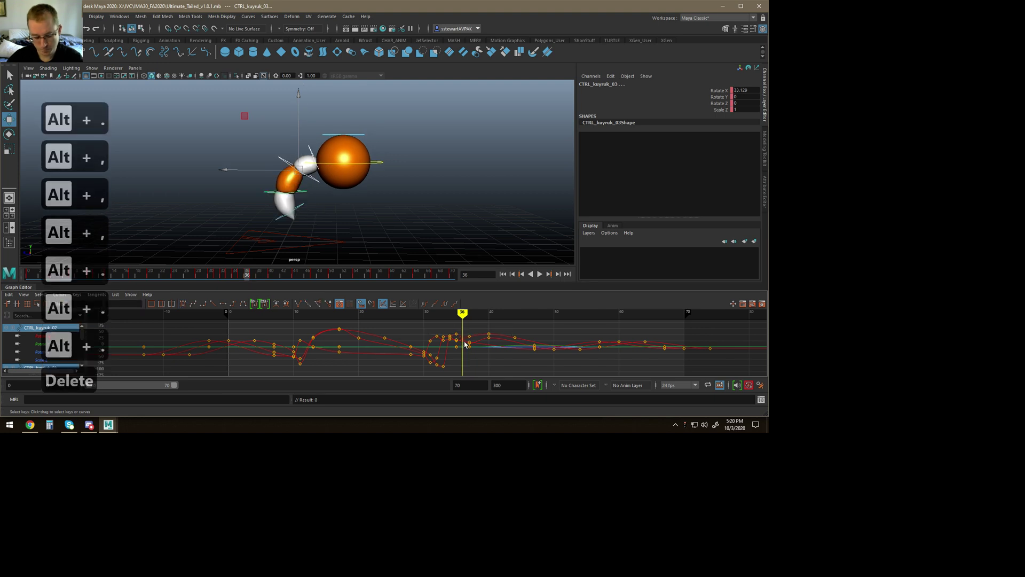
key("alt+comma")
key("alt+period")
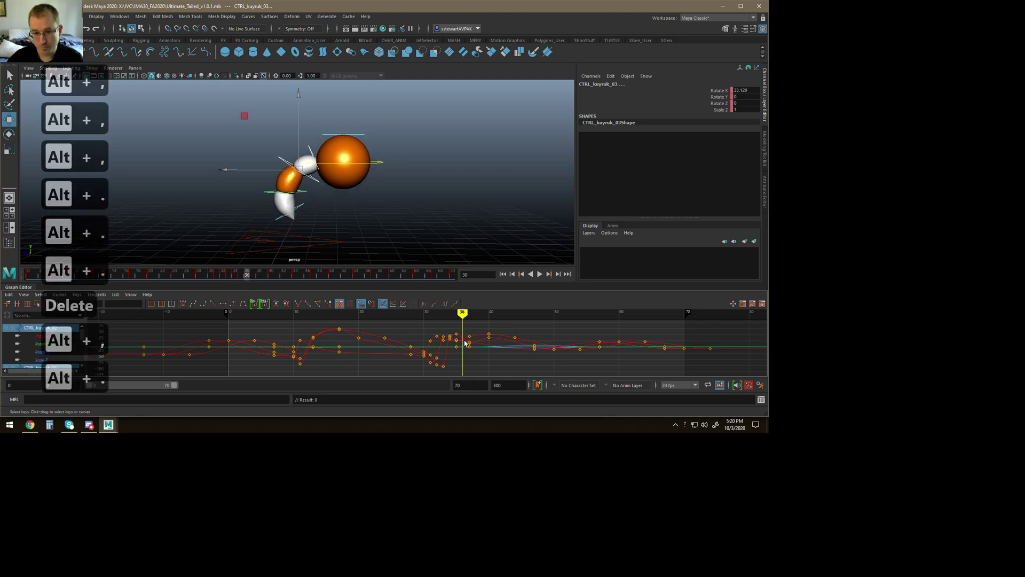
Step: At frame 37, reset Rotate X, Y and Z of the three selected tail controls to 0
key("alt+period")
key("e")
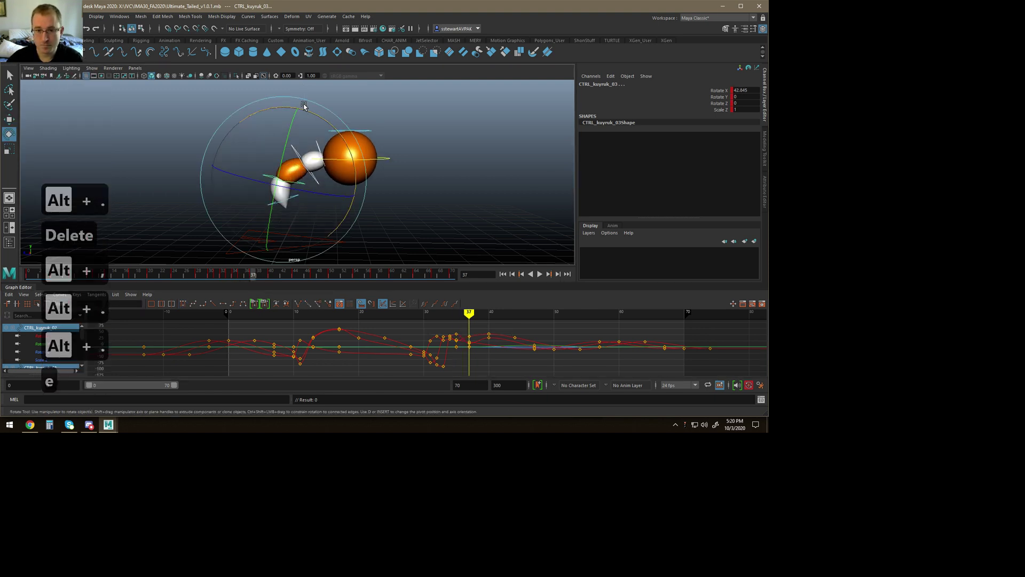
left_click_drag(318, 112, 308, 116)
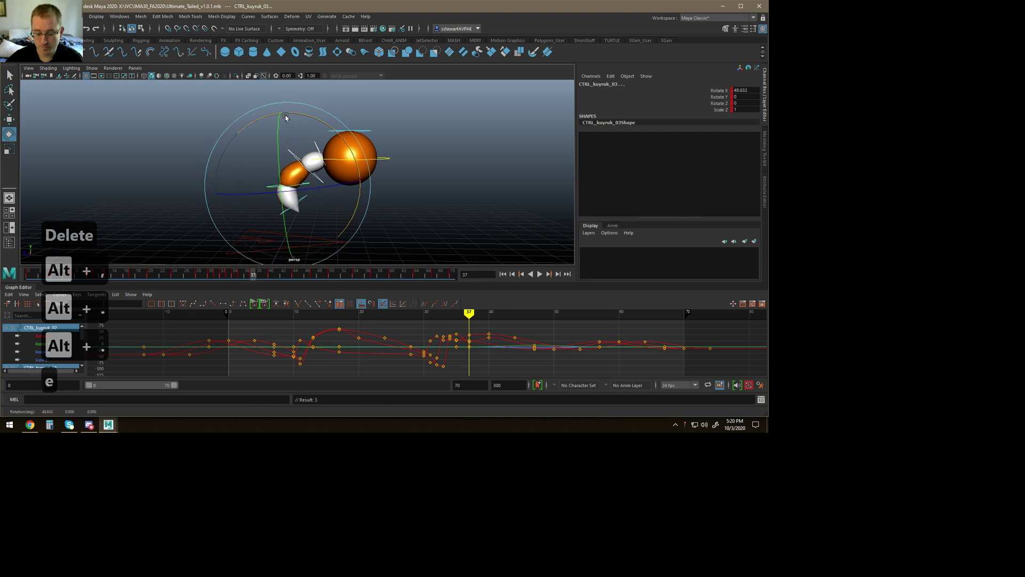
key("0")
key("Return")
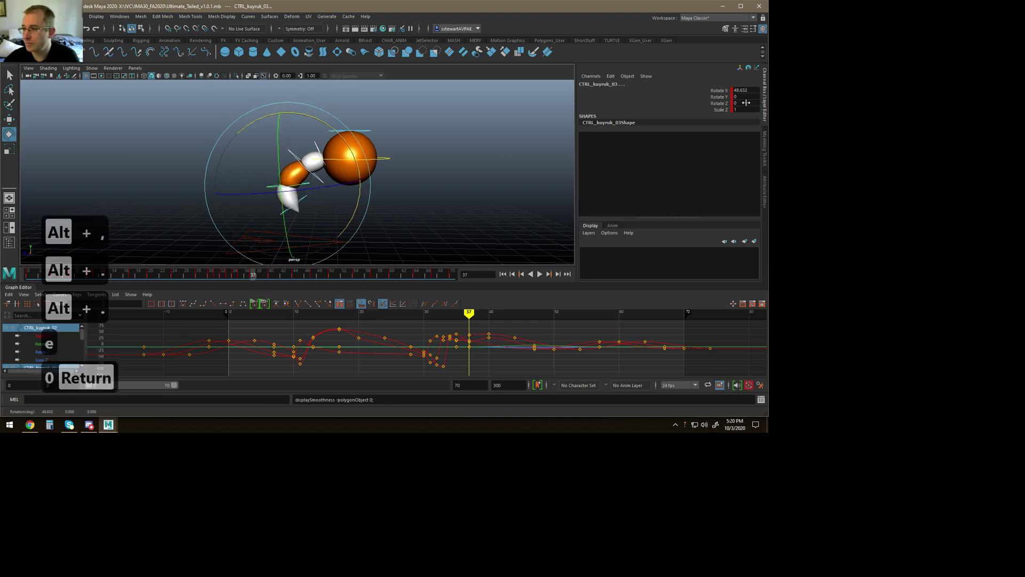
left_click_drag(746, 103, 746, 90)
type("0")
key("Return")
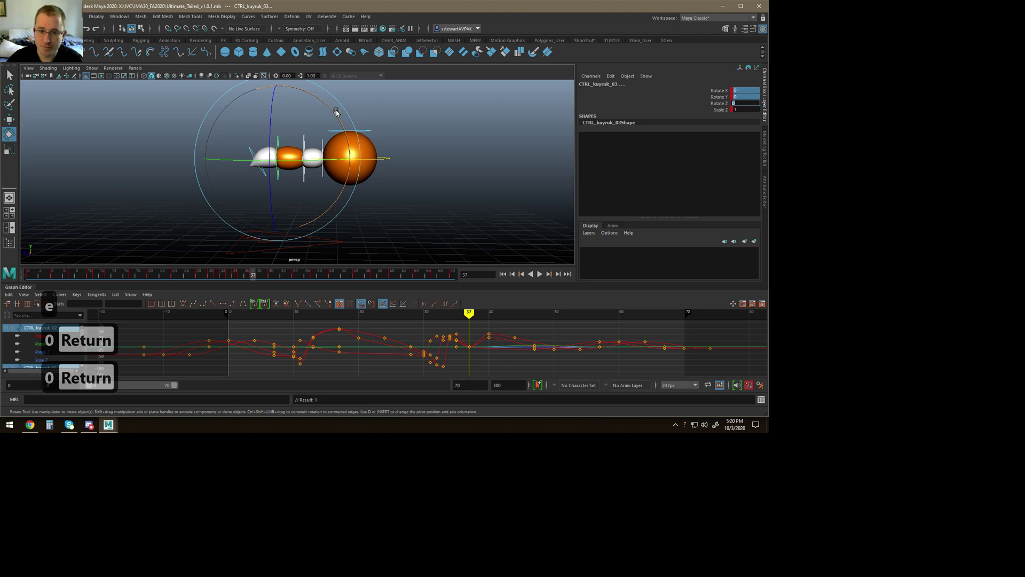
Step: Add the tail tip control (CTRL_kuyruk_04) to the selection and set its rotation to 0 at frame 37
type("w")
left_click(255, 144)
key("w")
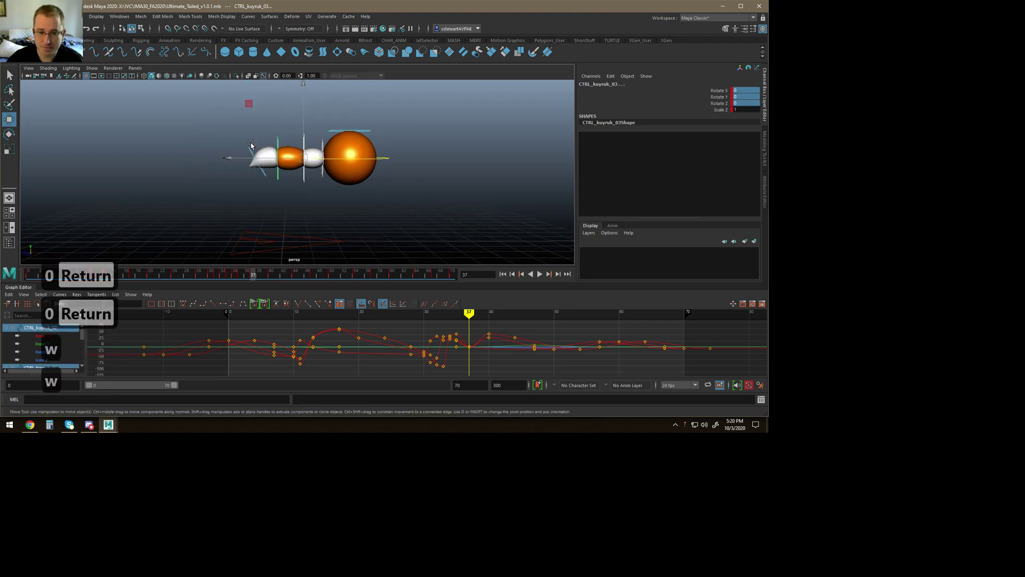
type("0")
key("Return")
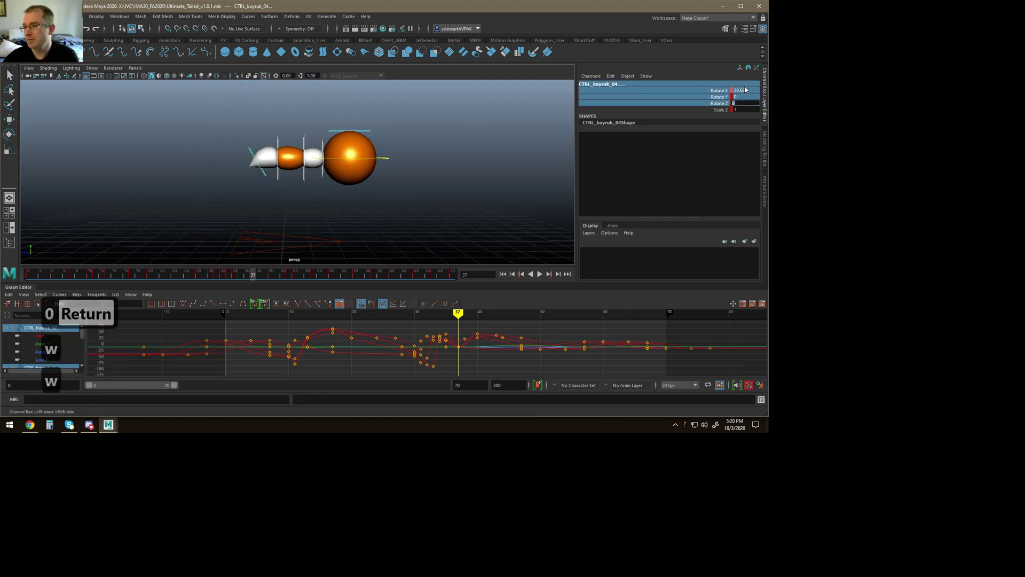
Step: Rotate all four selected tail controls together to about 41° in X at frame 37, curling the tail downward
key("e")
key("r")
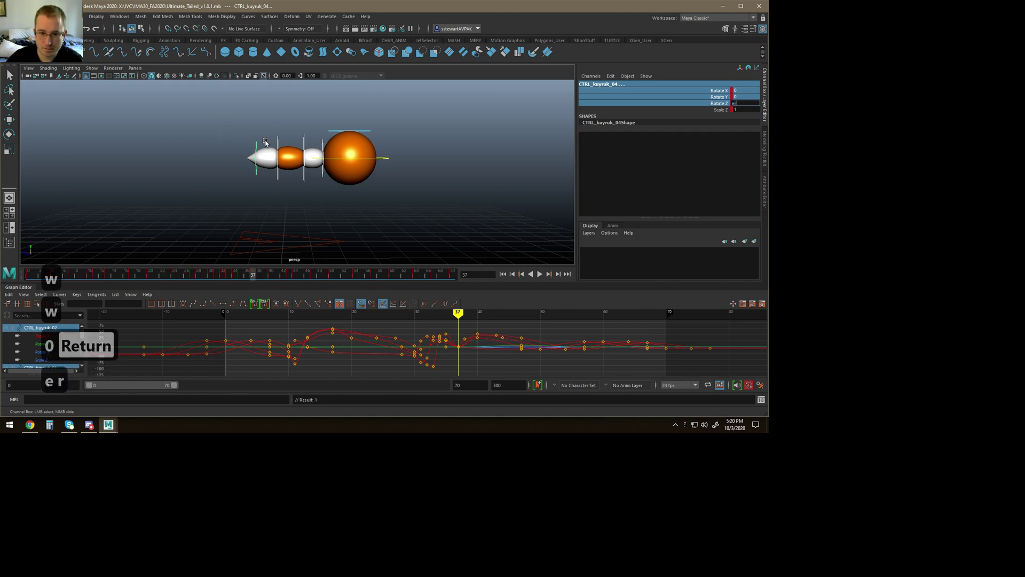
left_click_drag(265, 141, 278, 127, "alt")
key("alt+e")
key("r")
key("e")
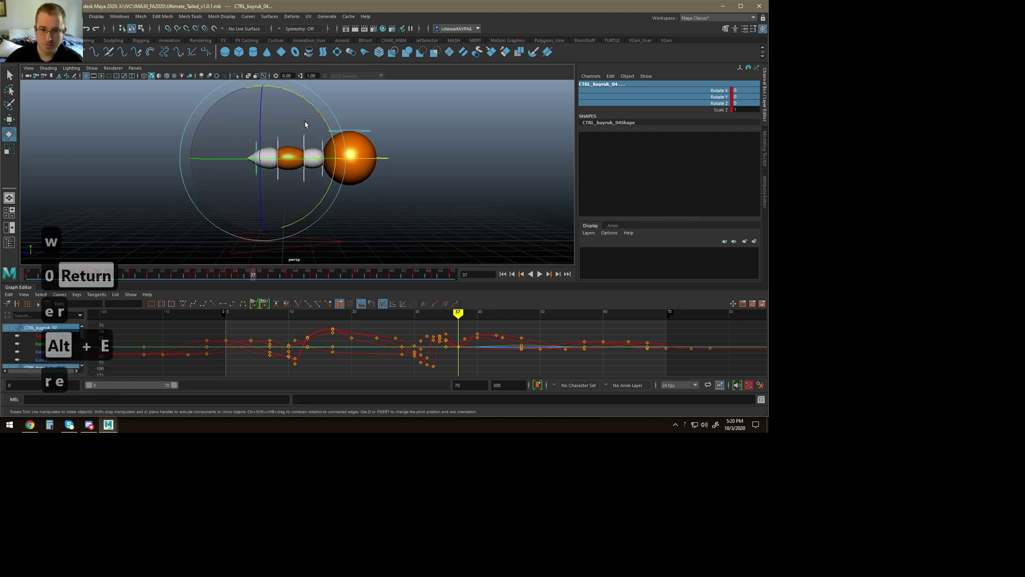
left_click_drag(307, 101, 259, 97)
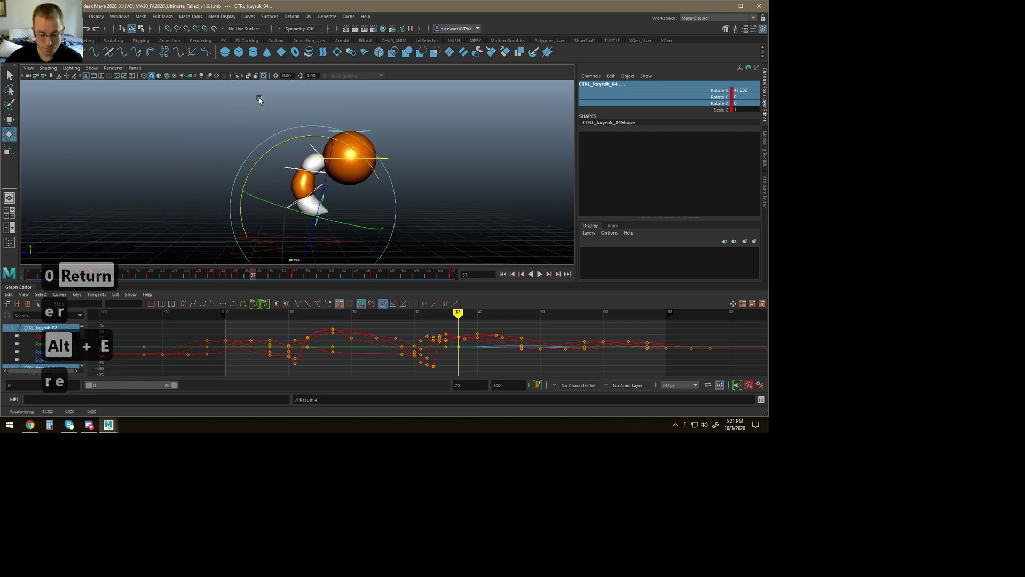
Step: Examine the tail's motion frame by frame from frame 31 through frame 47
key("alt+comma")
key("alt+comma")
key("alt+comma")
key("alt+comma")
key("alt+comma")
key("alt+comma")
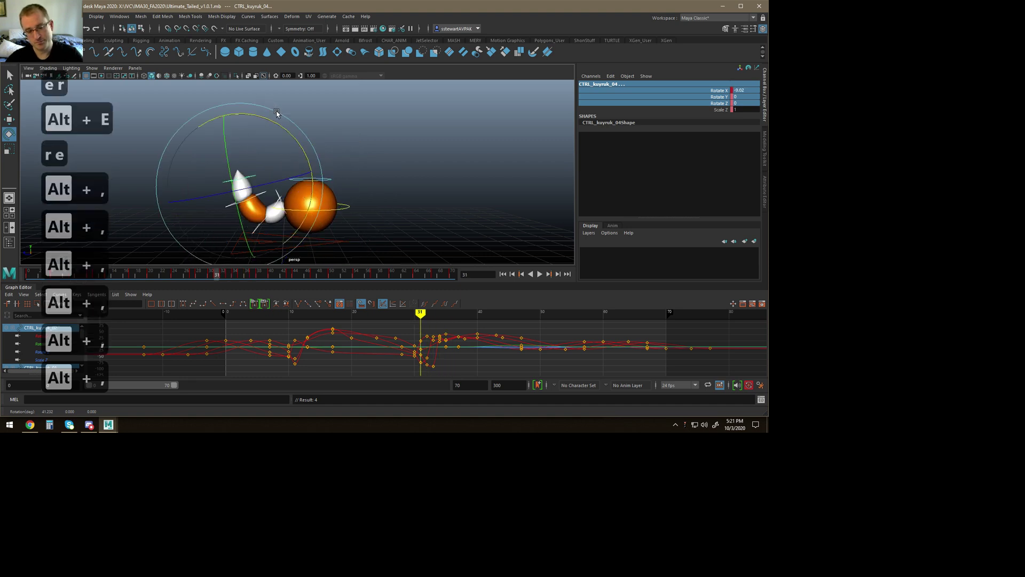
key("alt+period")
key("alt+period")
key("alt+period")
key("alt+period")
key("alt+period")
key("alt+period")
key("alt+period")
key("alt+period")
key("alt+period")
key("alt+period")
key("alt+period")
key("alt+period")
key("alt+period")
key("alt+period")
key("alt+period")
left_click_drag(353, 179, 393, 213, "alt")
key("alt+period")
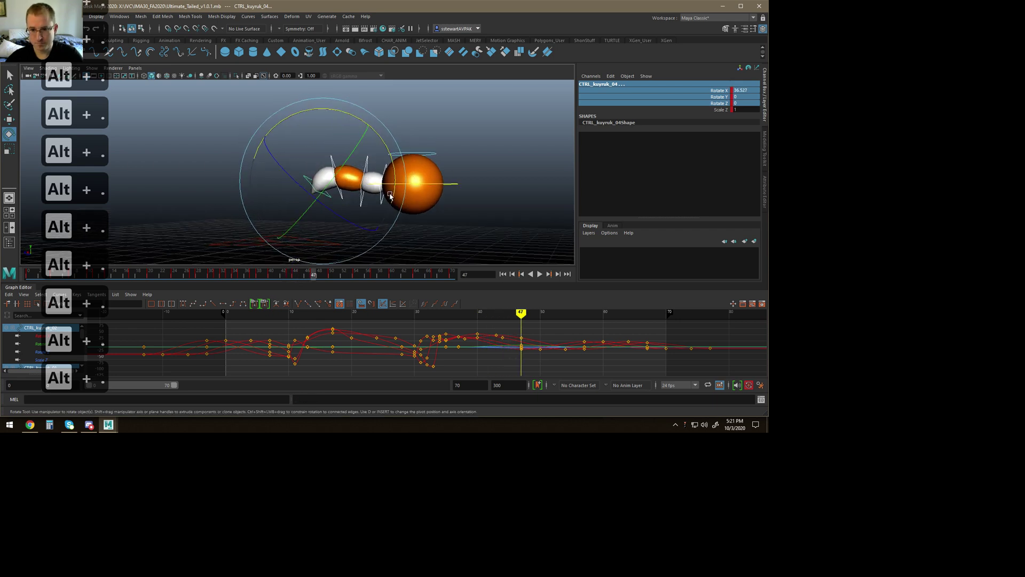
Step: At frame 47, rotate CTRL_kuyruk_01, and rotate CTRL_kuyruk_02 to about 31° in X to arch the tail
left_click(421, 117)
left_click(383, 169)
left_click_drag(435, 135, 458, 163)
left_click(443, 92)
left_click_drag(384, 147, 381, 158)
left_click_drag(395, 119, 379, 116)
left_click_drag(373, 155, 387, 152, "alt")
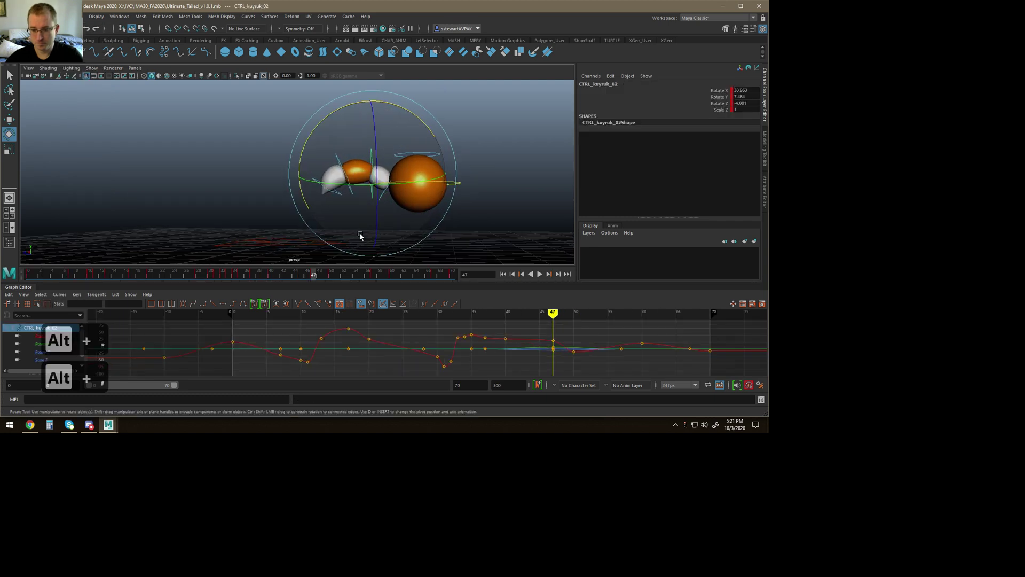
Step: Go to frame 49 and rotate the first tail control (CTRL_kuyruk_01) to raise the tail more steeply
key("alt+period")
key("alt+period")
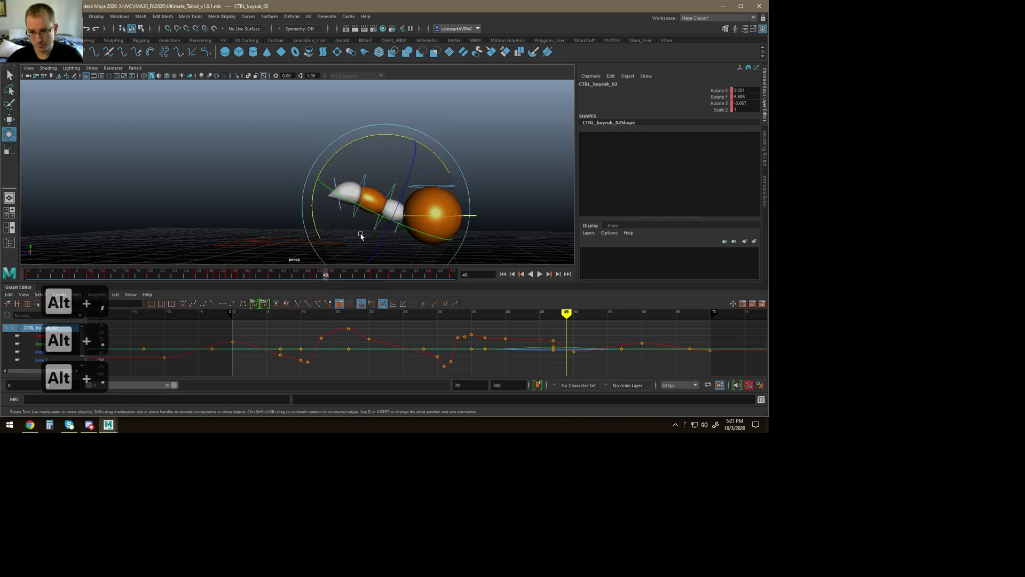
key("alt+period")
key("alt+comma")
left_click(382, 230)
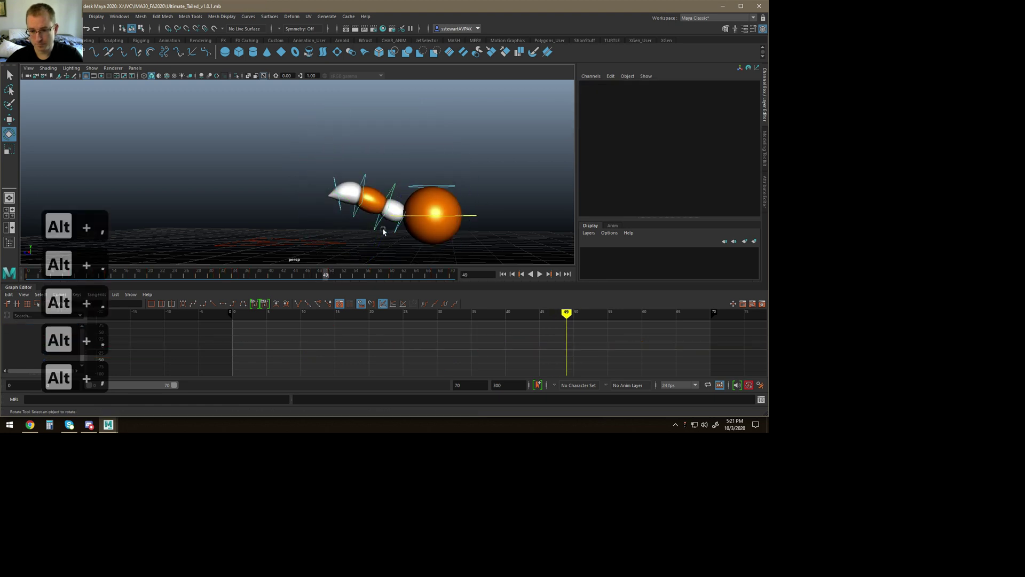
left_click(396, 230)
left_click_drag(398, 229, 254, 183)
Step: Rotate the second tail control (CTRL_kuyruk_02) about X at frame 49 to lift the middle of the tail
left_click(376, 211)
left_click(374, 215)
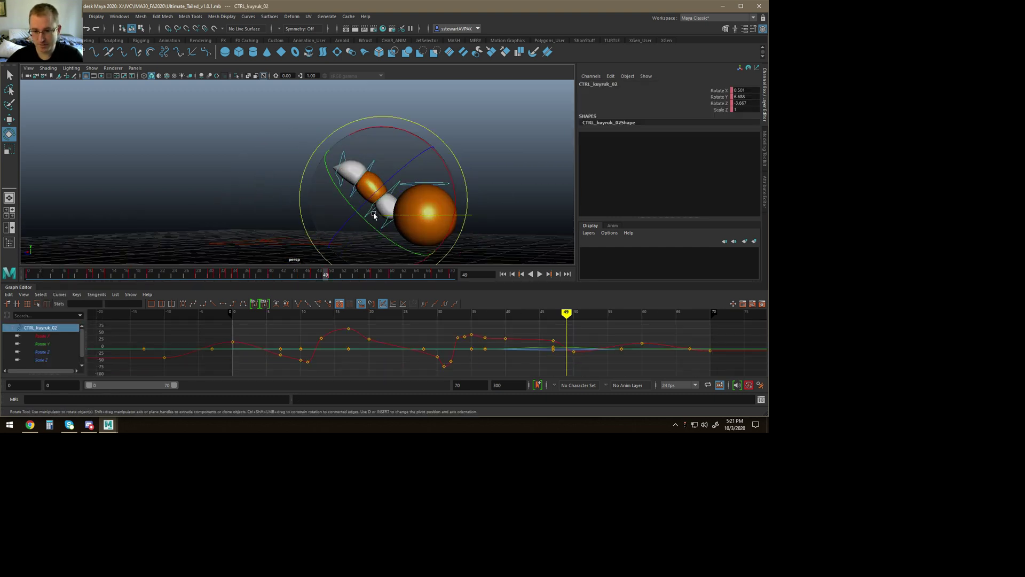
left_click_drag(455, 178, 454, 193)
left_click(349, 172)
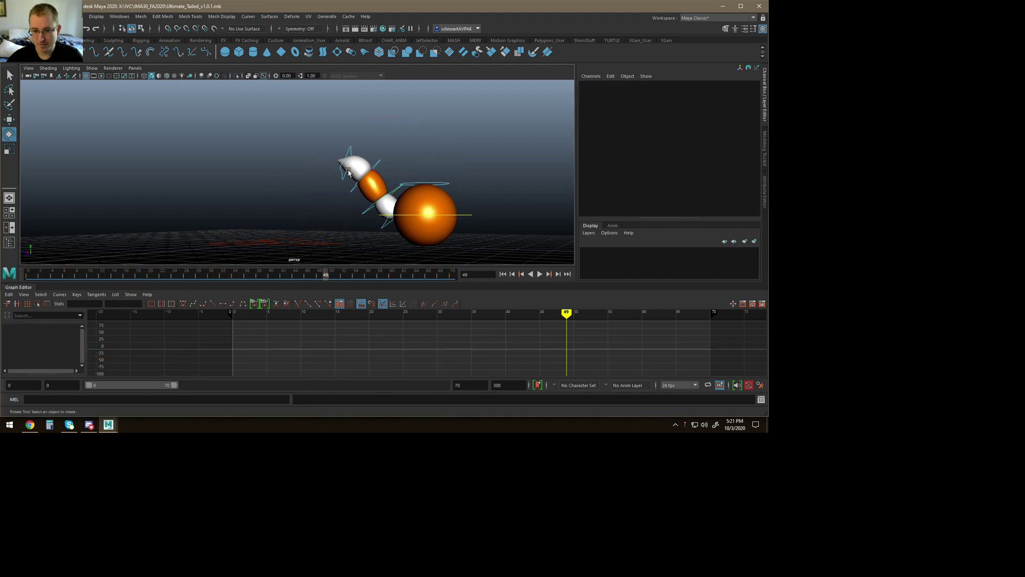
Step: Check the third tail control (CTRL_kuyruk_03) over frames 46 to 50 and bend it downward in X at frame 49
left_click(382, 164)
key("alt+comma")
key("alt+comma")
key("alt+comma")
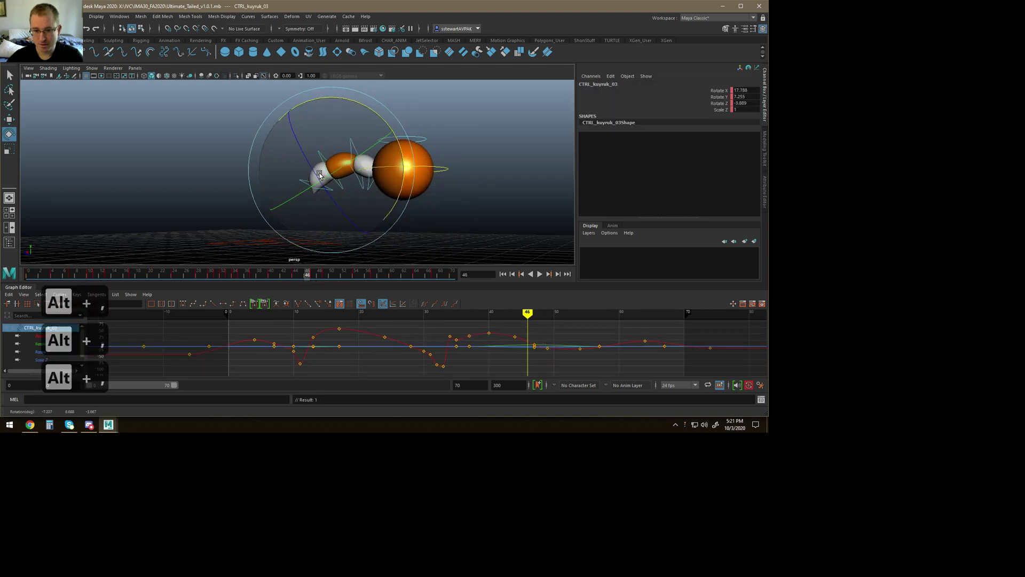
key("alt+period")
key("alt+period")
key("alt+period")
key("alt+period")
key("alt+comma")
key("alt+comma")
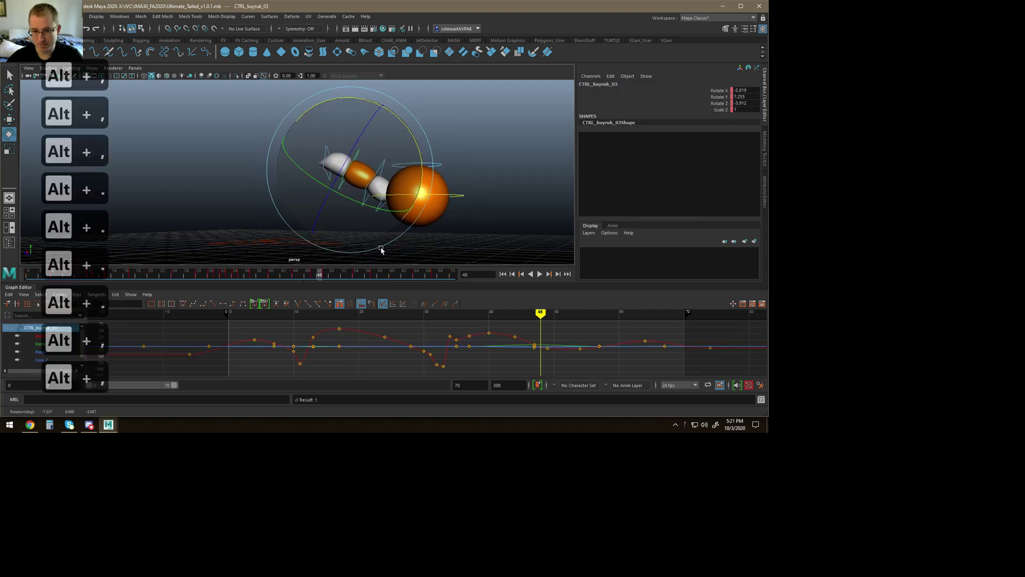
key("alt+period")
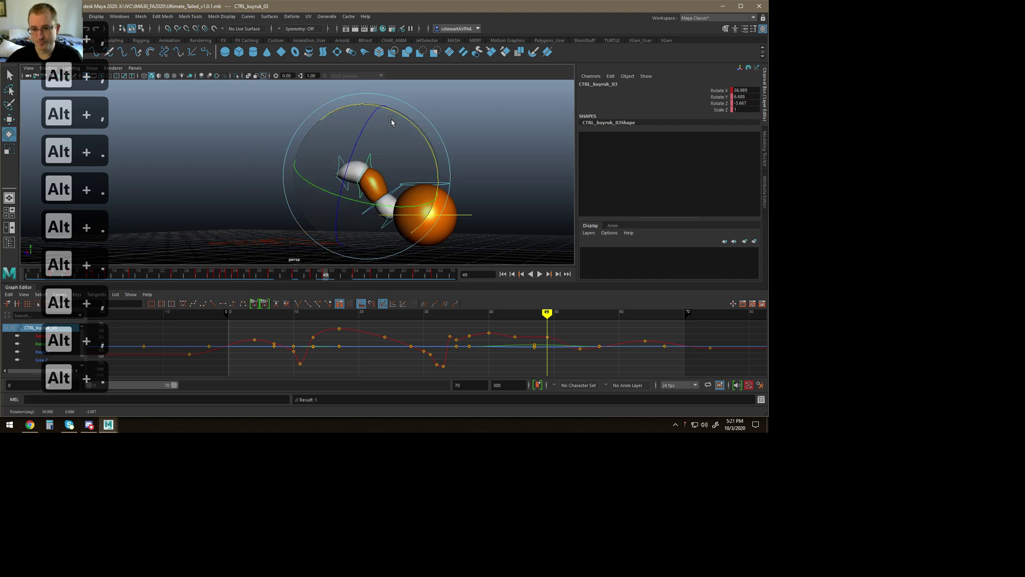
Step: Fine-tune the X rotation of CTRL_kuyruk_02 at frame 49 and check the following frames up to 51
key("w")
left_click(433, 156)
key("e")
left_click_drag(434, 155, 410, 169)
key("alt+period")
key("alt+period")
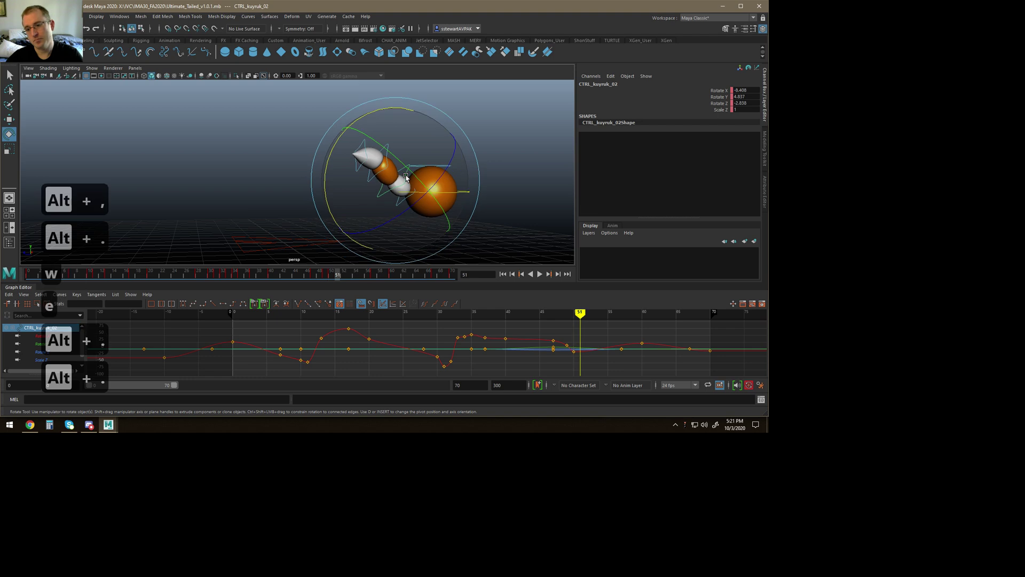
Step: Select all four tail controls and review the overlapping motion, concentrating on frames 38 to 44
left_click_drag(383, 229, 336, 221, "alt")
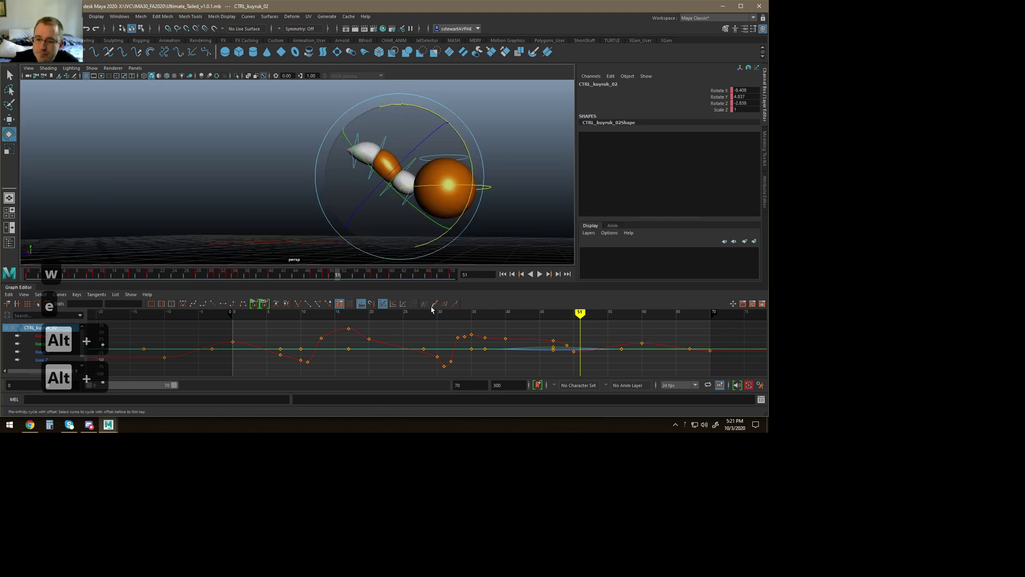
left_click(398, 201)
key("w")
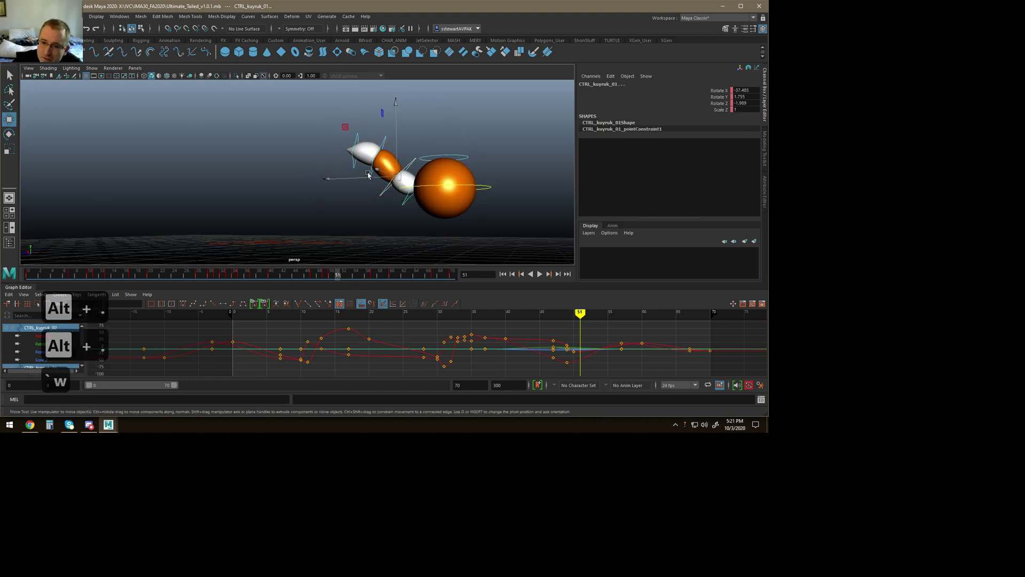
left_click(372, 174)
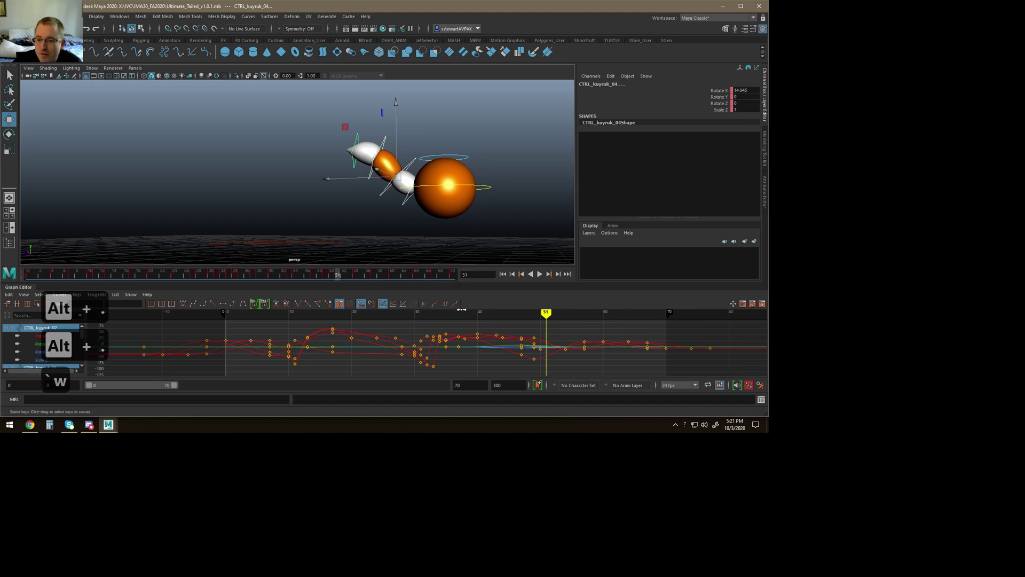
left_click(364, 320)
left_click_drag(378, 177, 390, 215, "alt")
left_click(539, 274)
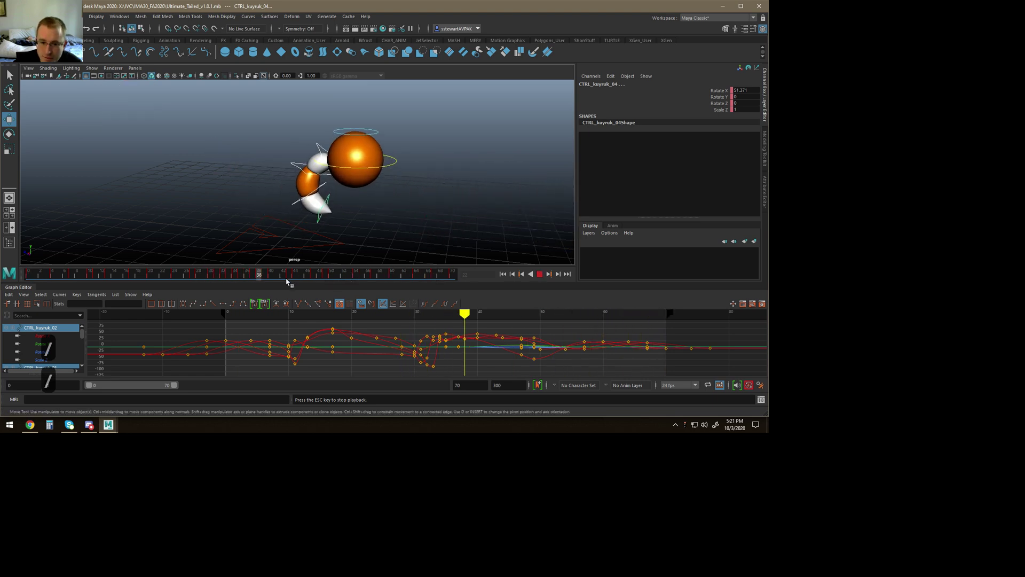
left_click(248, 278)
left_click_drag(252, 279, 296, 272)
key("slash")
key("Escape")
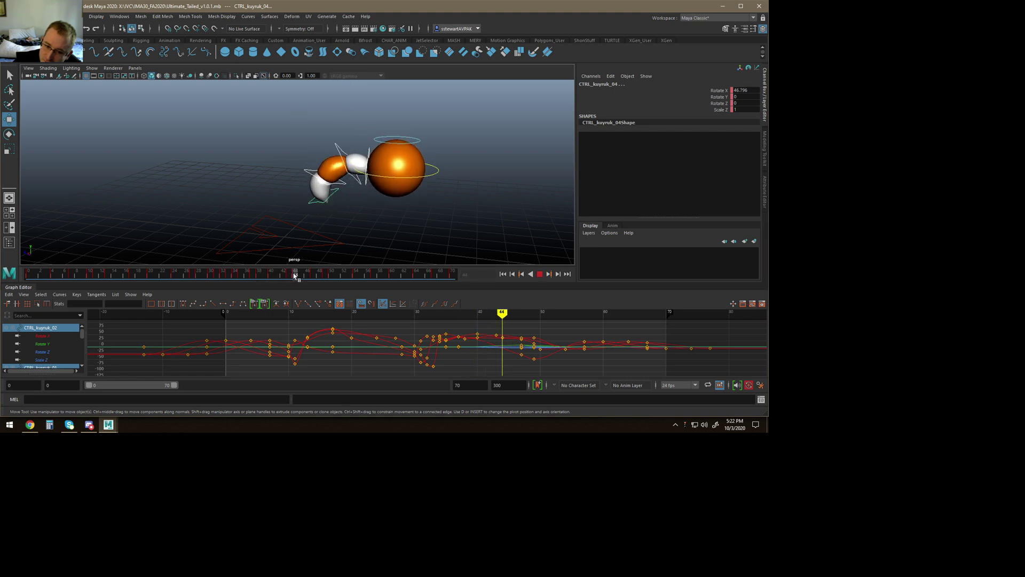
Step: Select CTRL_kuyruk_01 alone, key it at frame 40, and rotate it to about -33.3 in X at frame 44
left_click(384, 144)
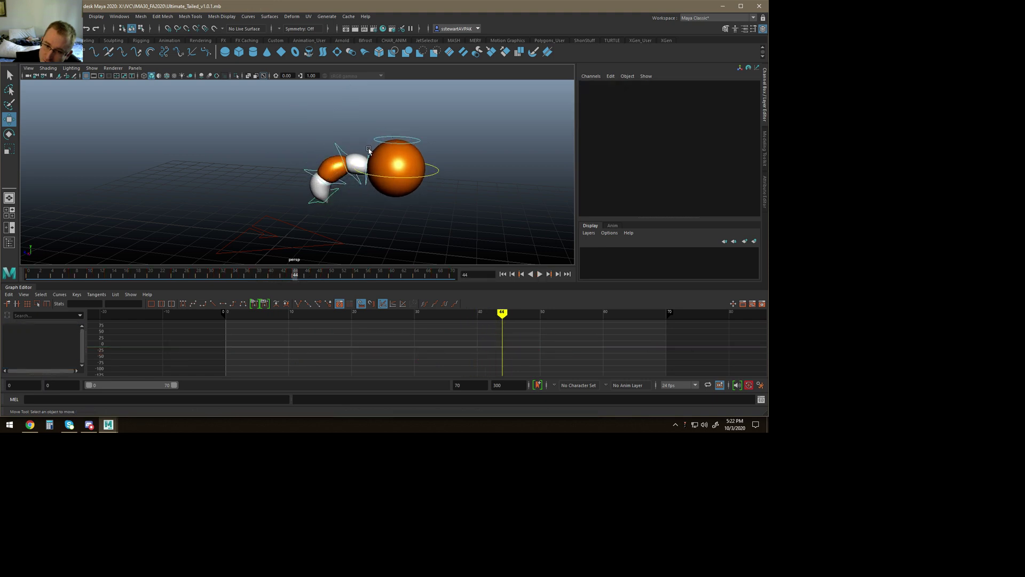
left_click(369, 150)
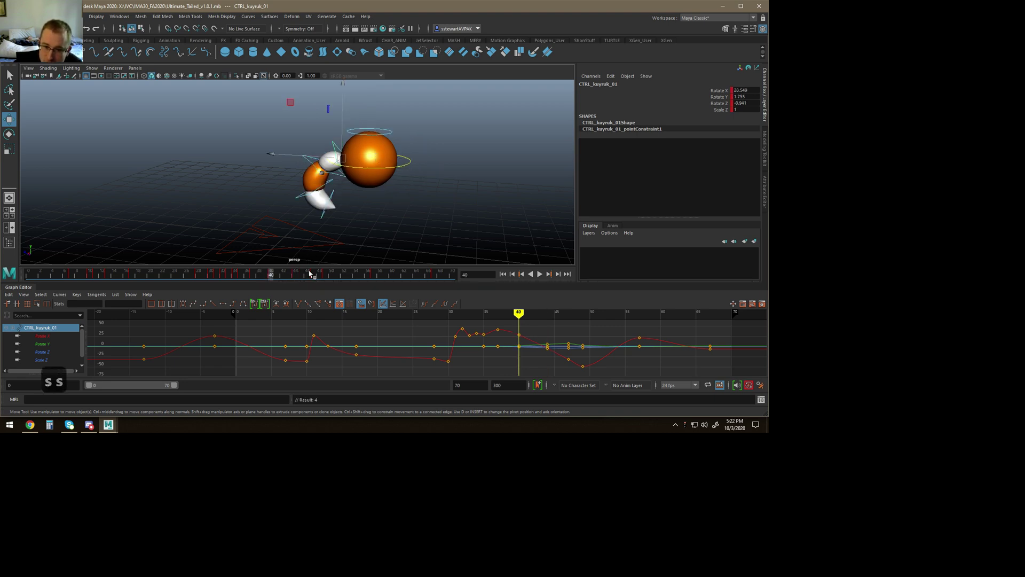
key("e")
left_click_drag(423, 119, 330, 253)
key("alt+v")
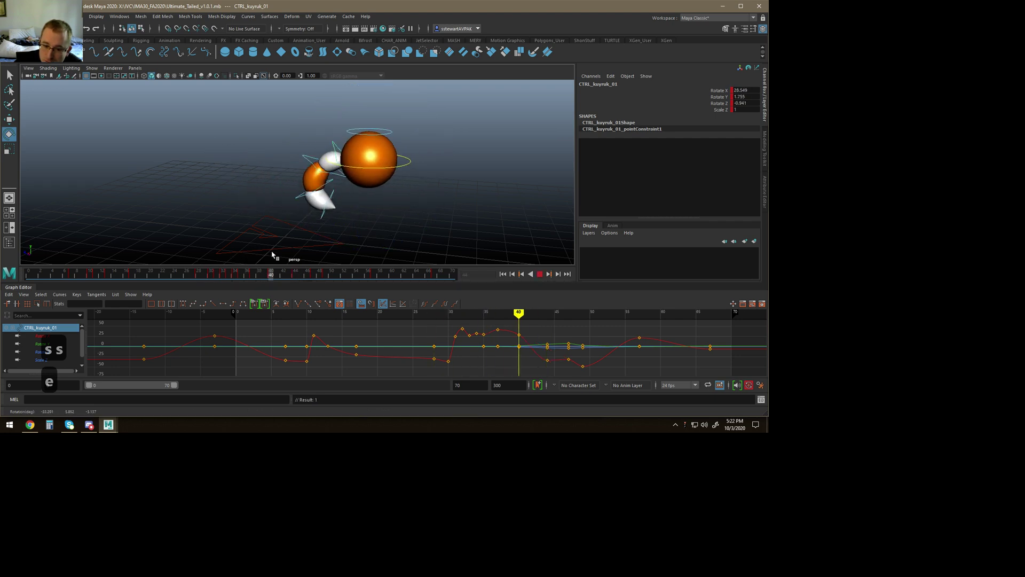
Step: Rotate CTRL_kuyruk_01 further upward at frames 47 and 49, reaching about -49.5 in X at frame 49, and review the motion
left_click_drag(305, 248, 313, 248)
left_click_drag(434, 148, 461, 165)
left_click_drag(368, 202, 356, 183)
left_click_drag(302, 274, 326, 274)
left_click_drag(433, 193, 447, 169)
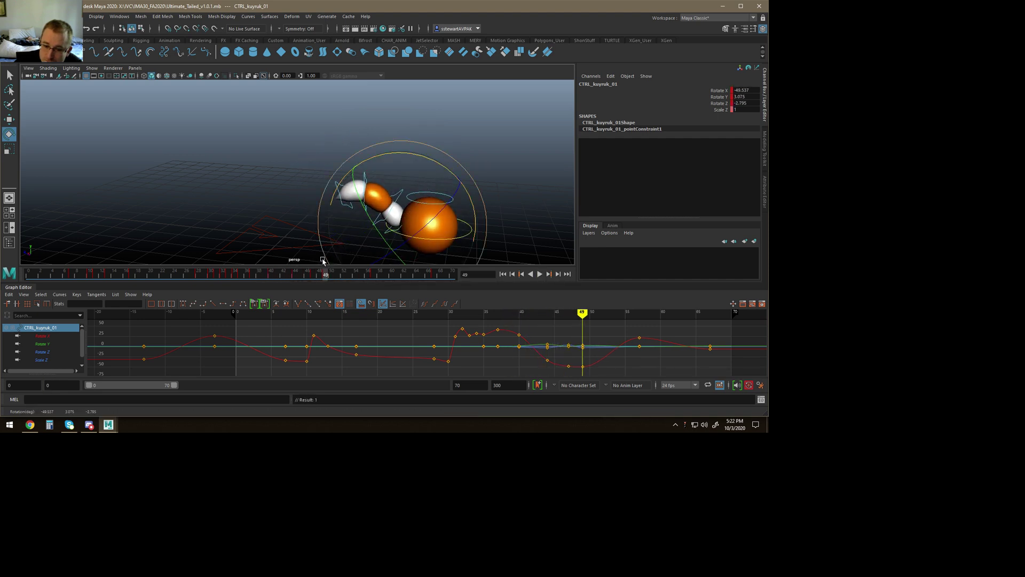
key("alt+v")
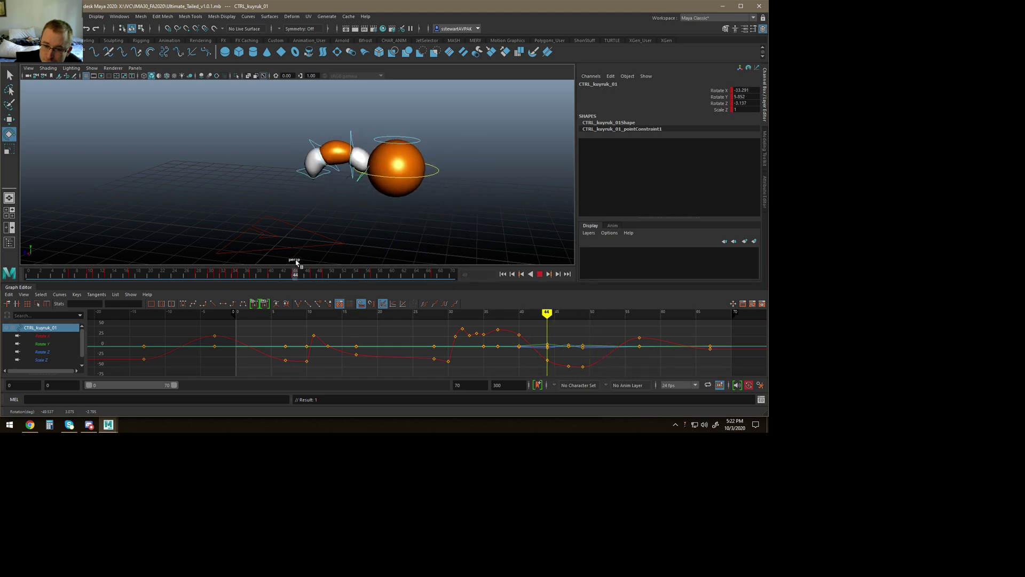
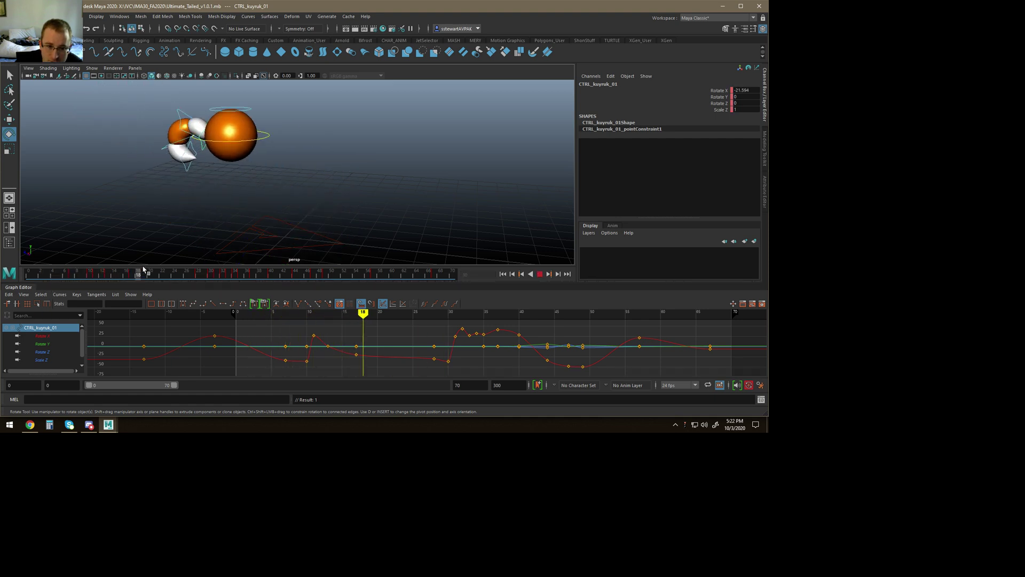
Step: Select the four tail controls together with the ball's CTRL_Top control and check the first bounce around frame 10
key("Escape")
key("w")
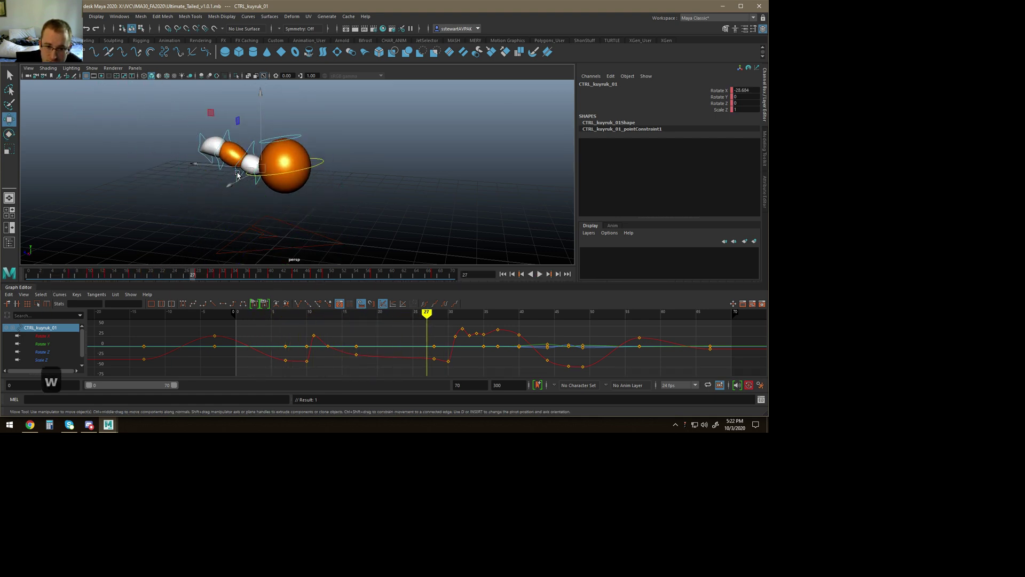
left_click(224, 155, "shift")
left_click(227, 132, "shift")
left_click(201, 138, "shift")
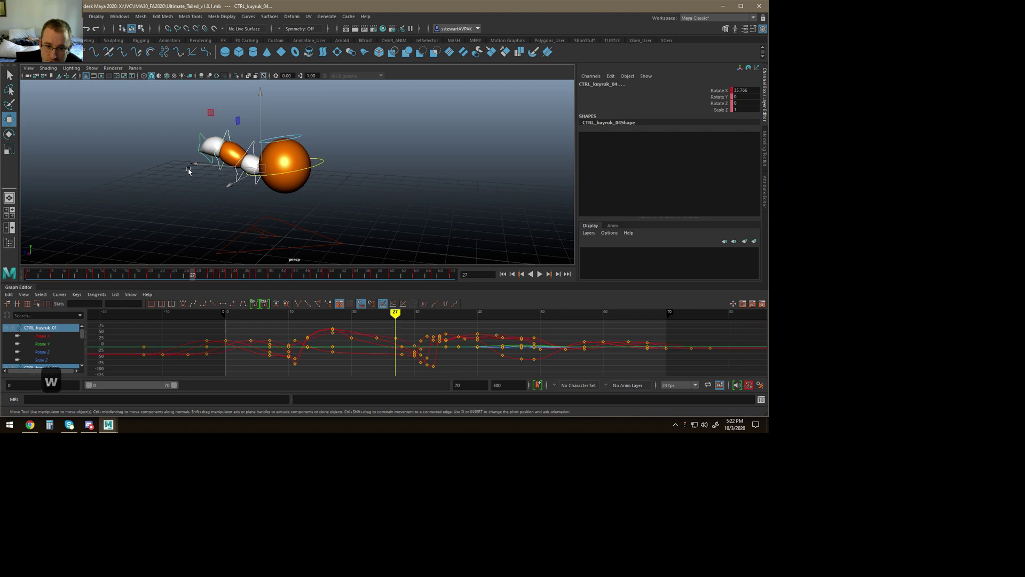
left_click_drag(190, 171, 209, 160, "alt")
left_click_drag(132, 277, 89, 271)
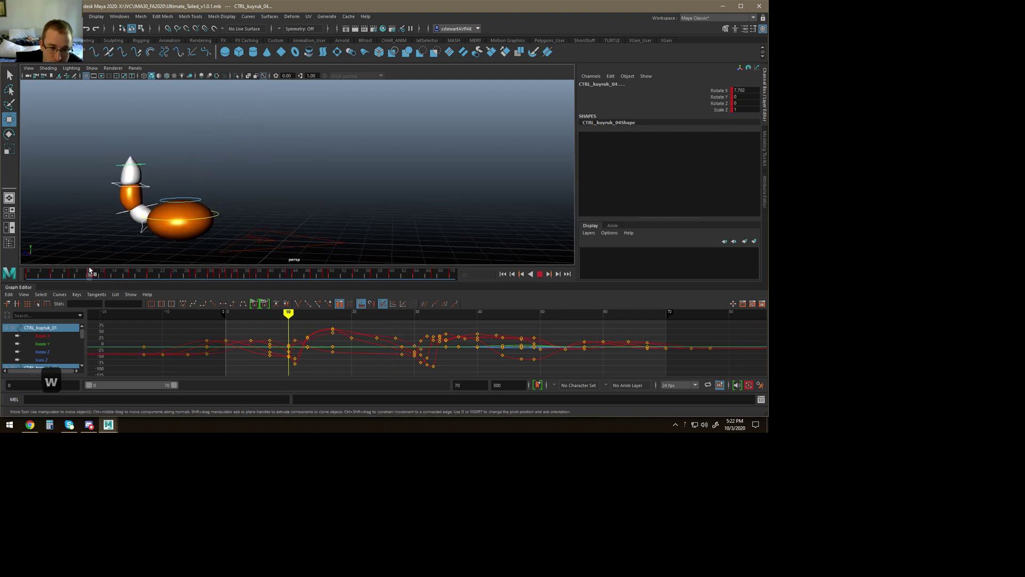
left_click(195, 201, "shift")
Step: Copy the selected controls' keys from frame 7 to frame 24
mouse_move(85, 273)
left_mouse_down()
mouse_move(72, 277)
mouse_move(96, 276)
mouse_move(69, 277)
mouse_move(174, 274)
left_mouse_up()
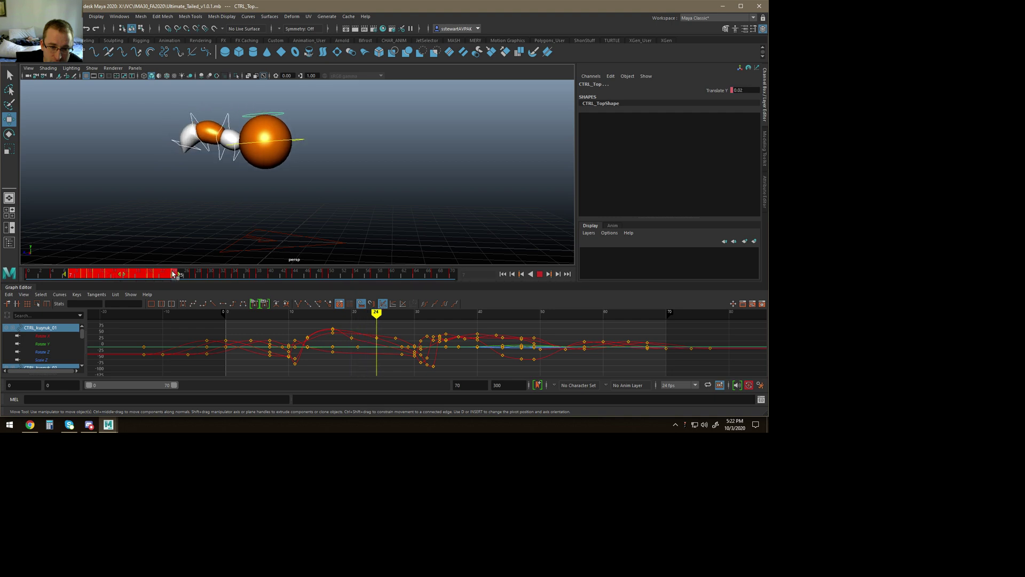
right_click(174, 276)
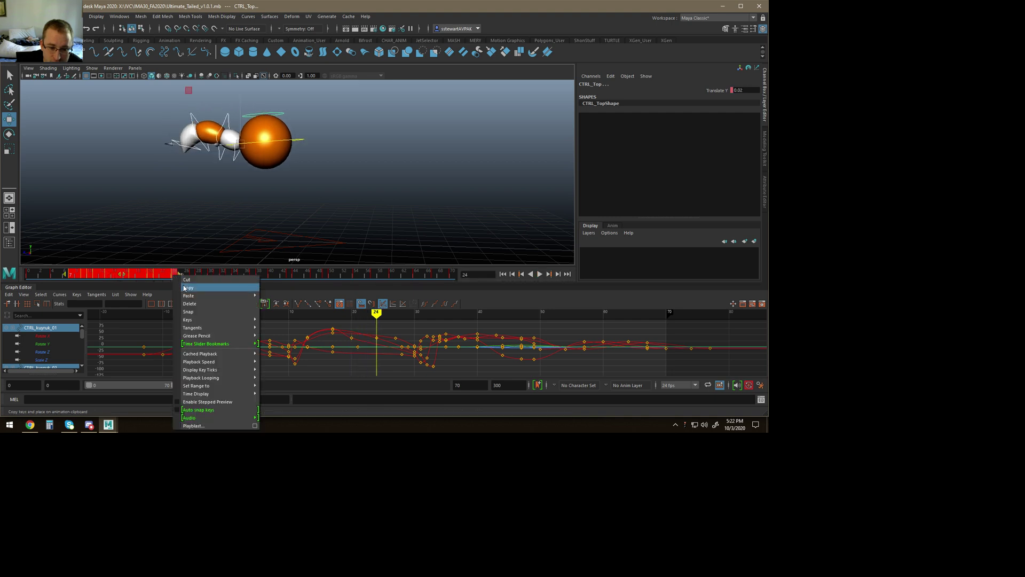
left_click(187, 288)
Step: Delete all keys of the selected controls from frame 46 to frame 70
mouse_move(451, 276)
left_mouse_down("shift")
mouse_move(65, 278)
mouse_move(125, 270)
mouse_move(72, 268)
mouse_move(229, 256)
mouse_move(65, 269)
mouse_move(98, 263)
mouse_move(71, 263)
mouse_move(89, 261)
mouse_move(70, 274)
left_mouse_up("shift")
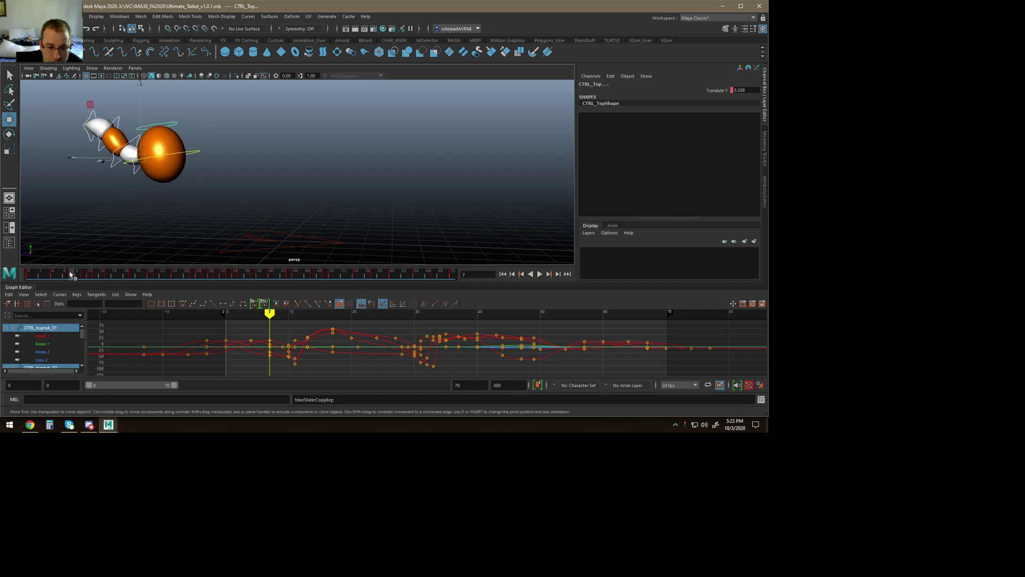
mouse_move(416, 277)
left_mouse_down()
mouse_move(453, 273)
mouse_move(187, 275)
mouse_move(335, 259)
mouse_move(307, 258)
left_mouse_up()
right_click(313, 274)
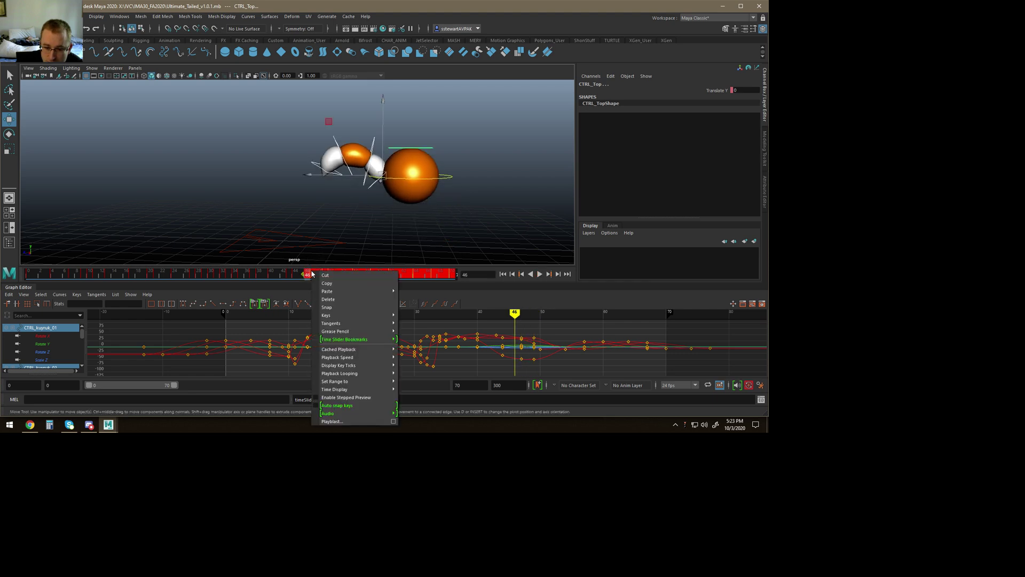
left_click(328, 299)
right_click(307, 277)
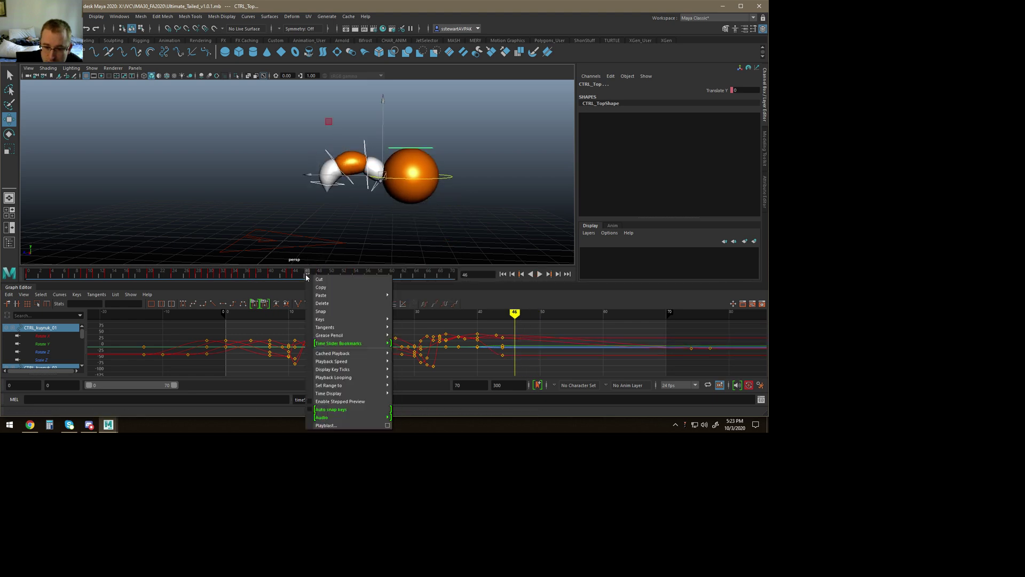
left_click(322, 303)
key("alt+v")
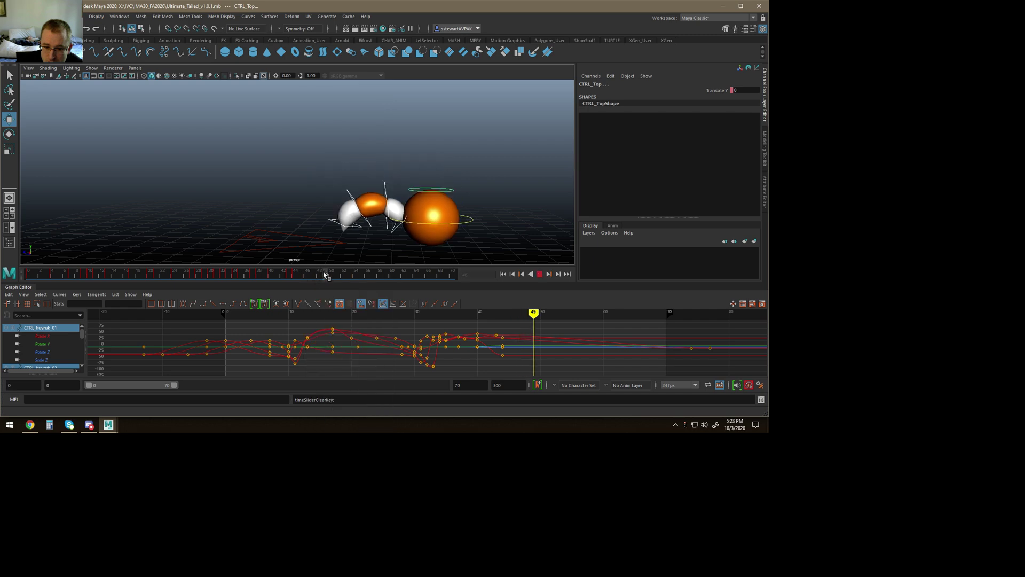
Step: Paste the copied bounce keys at frame 46 and check the frames up to 63
left_click_drag(327, 274, 307, 276)
right_click(307, 276)
mouse_move(343, 295)
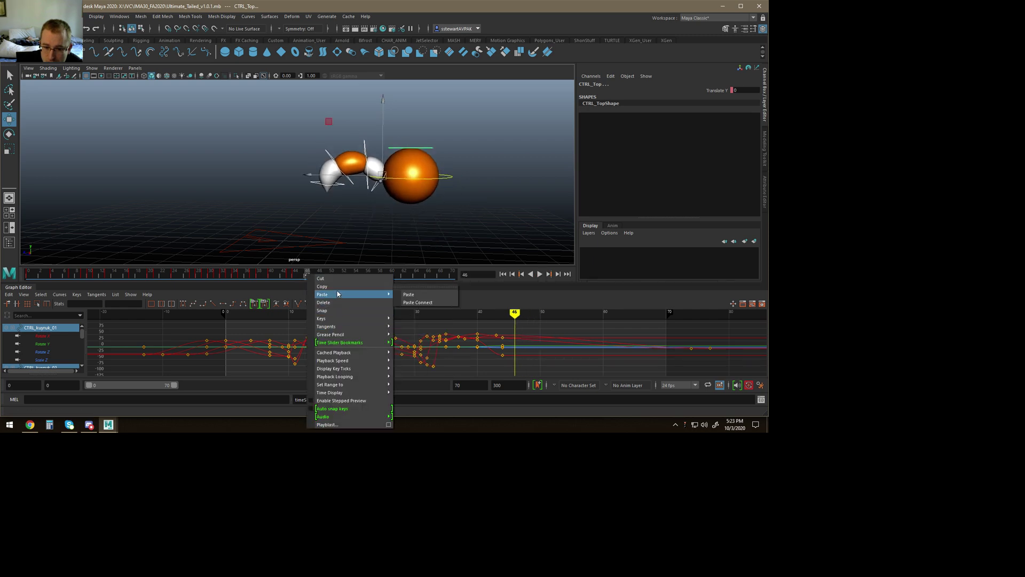
left_click(410, 295)
left_click_drag(307, 277, 409, 275)
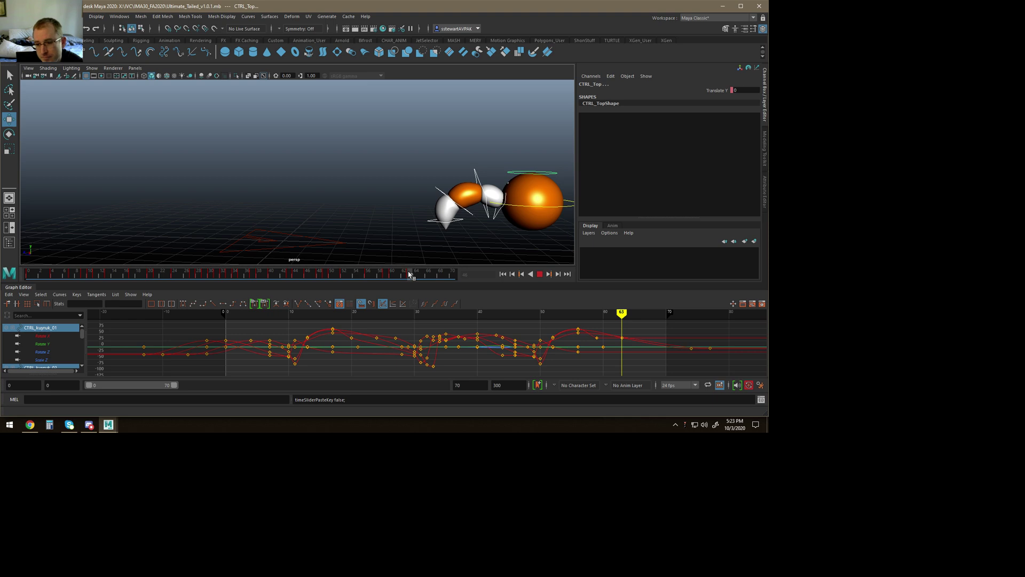
key("e")
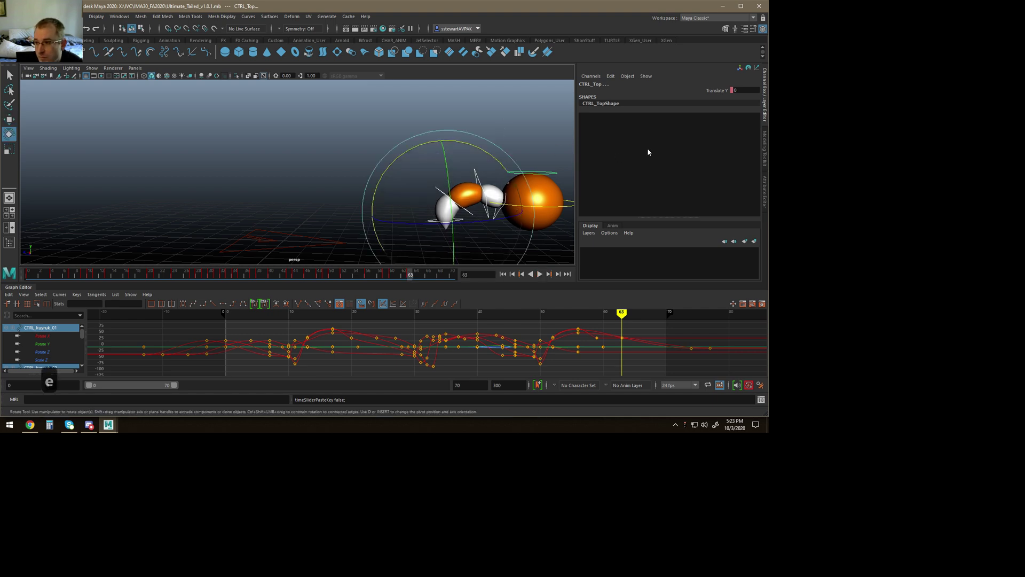
key("ctrl+z")
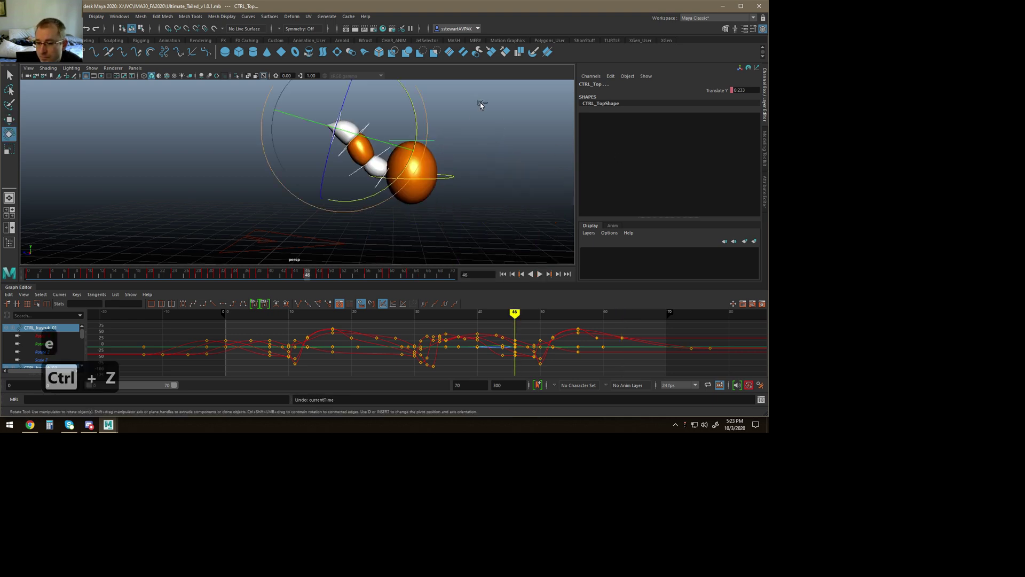
Step: Go to frame 70 and set Rotate X, Y and Z of all four tail controls to 0
left_click(450, 274)
key("f")
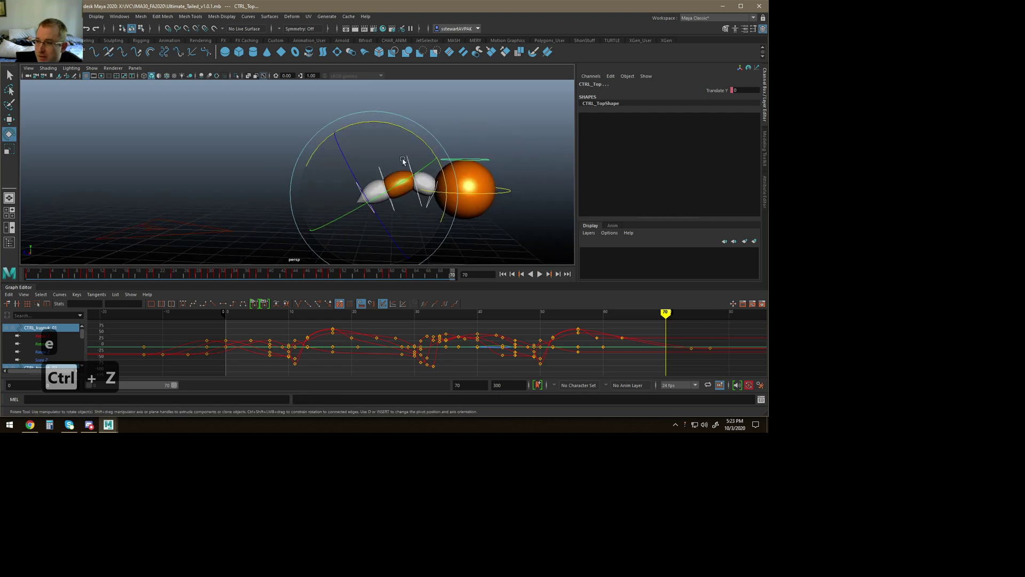
key("w")
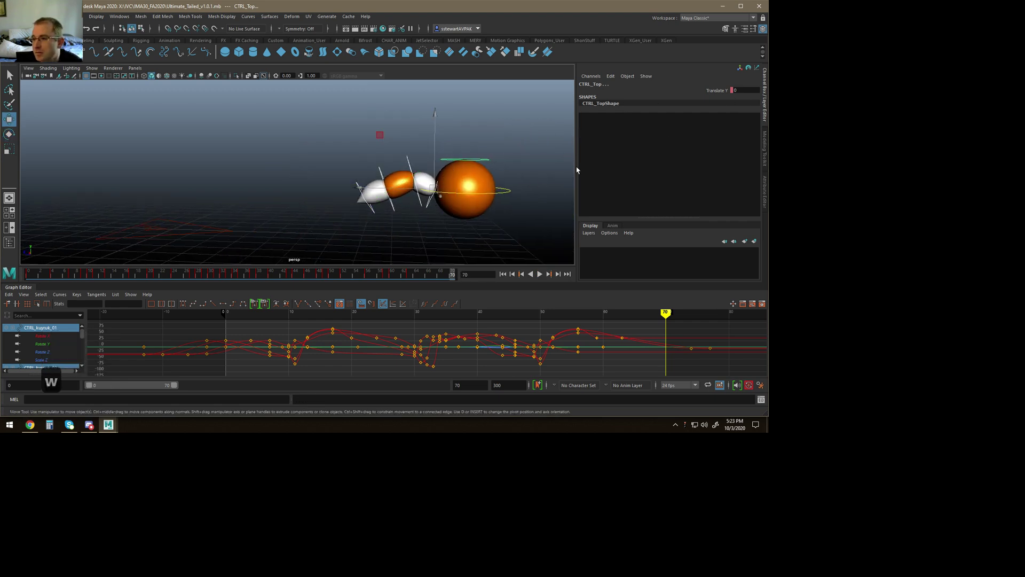
left_click(402, 153)
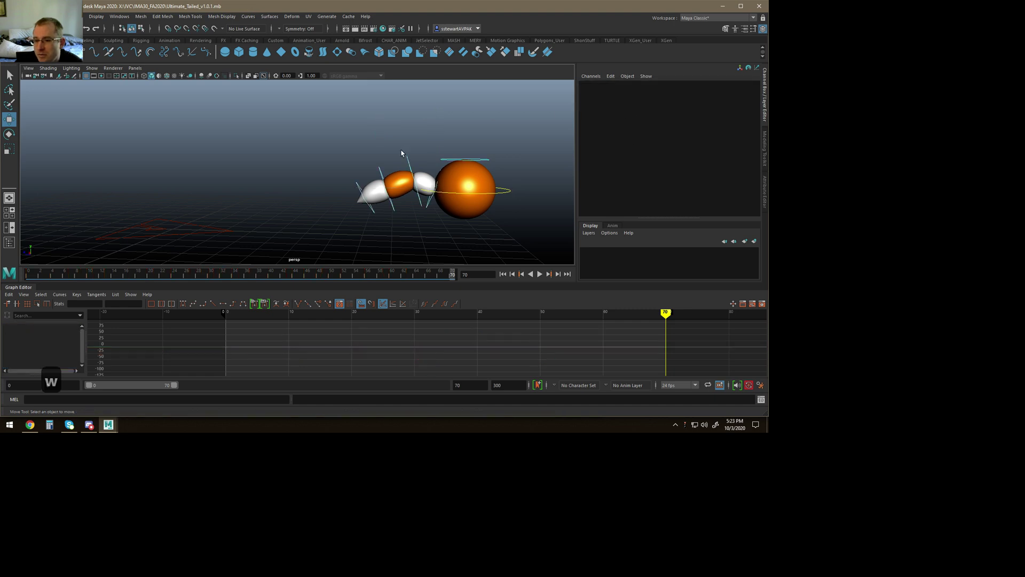
left_click(429, 203)
left_click(419, 202, "shift")
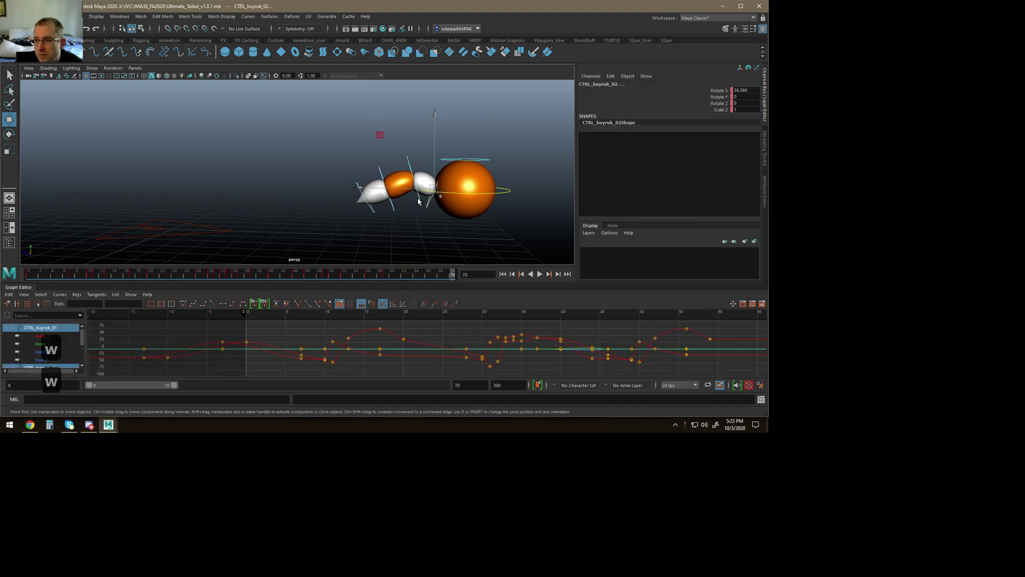
left_click(393, 208, "shift")
left_click(373, 217, "shift")
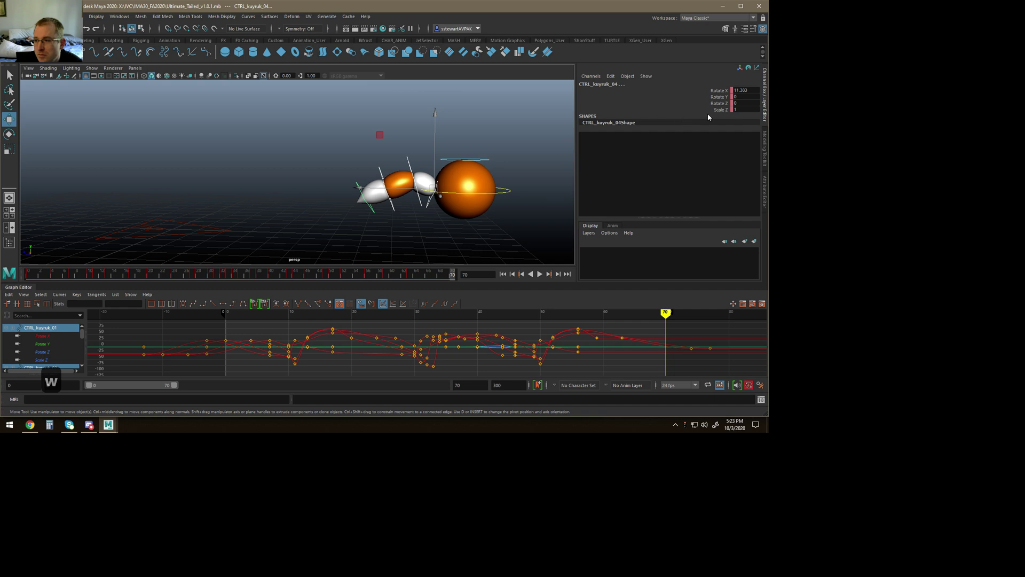
left_click_drag(749, 99, 723, 86)
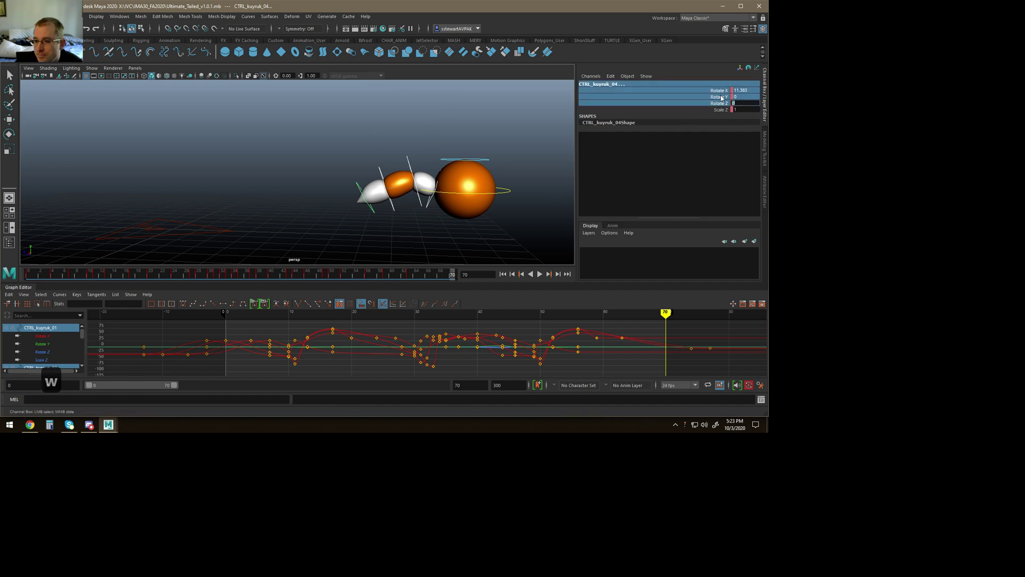
type("0")
key("Return")
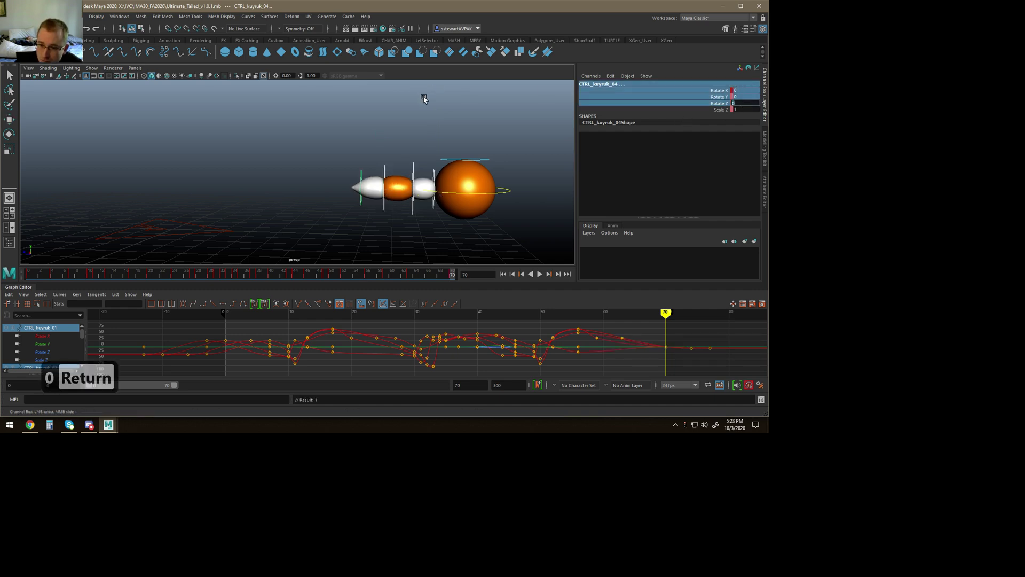
Step: Rotate the four tail controls together at frame 70 to about 6.25 in X, -7.88 in Y and 3.75 in Z, and check the preceding frames
left_click(433, 173)
left_click_drag(434, 185, 438, 178)
key("alt+v")
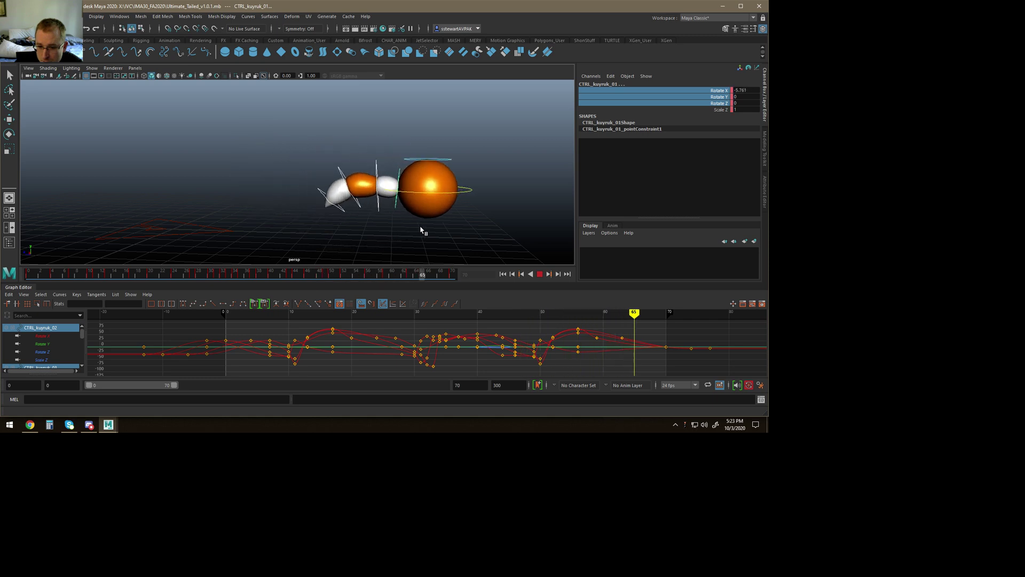
key("e")
left_click_drag(453, 122, 481, 128)
left_click_drag(400, 170, 567, 177, "alt")
right_click_drag(353, 172, 305, 171, "alt")
left_click_drag(268, 188, 251, 218)
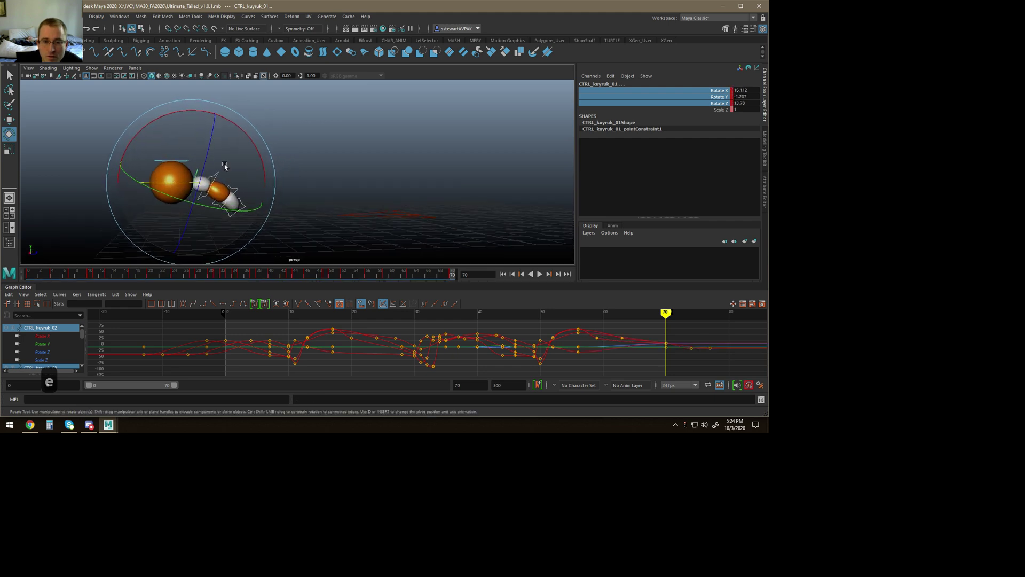
left_click_drag(229, 172, 402, 188, "alt")
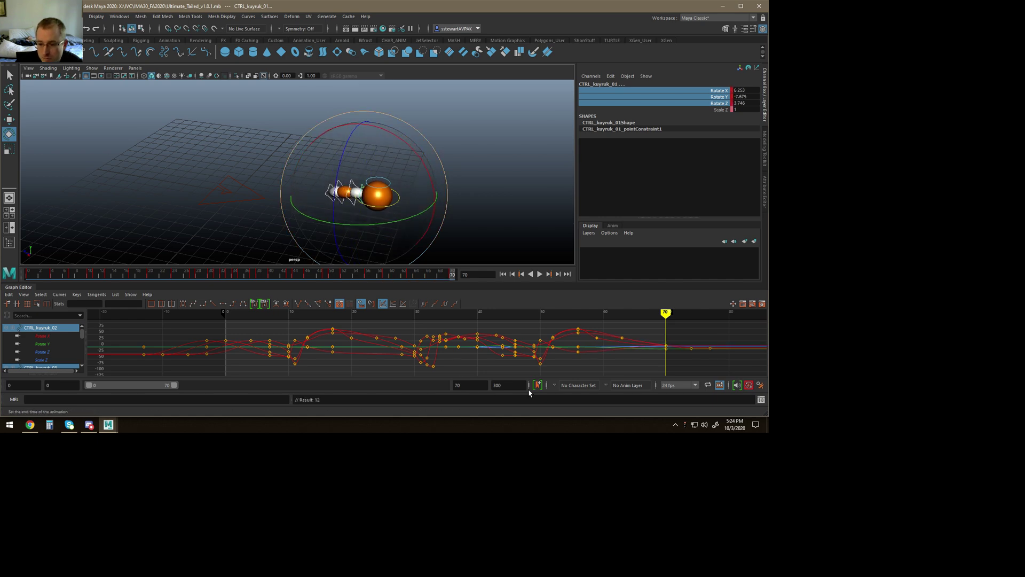
left_click(427, 274)
mouse_move(410, 273)
left_mouse_down()
mouse_move(440, 273)
mouse_move(416, 274)
left_mouse_up()
left_click_drag(332, 264, 378, 231)
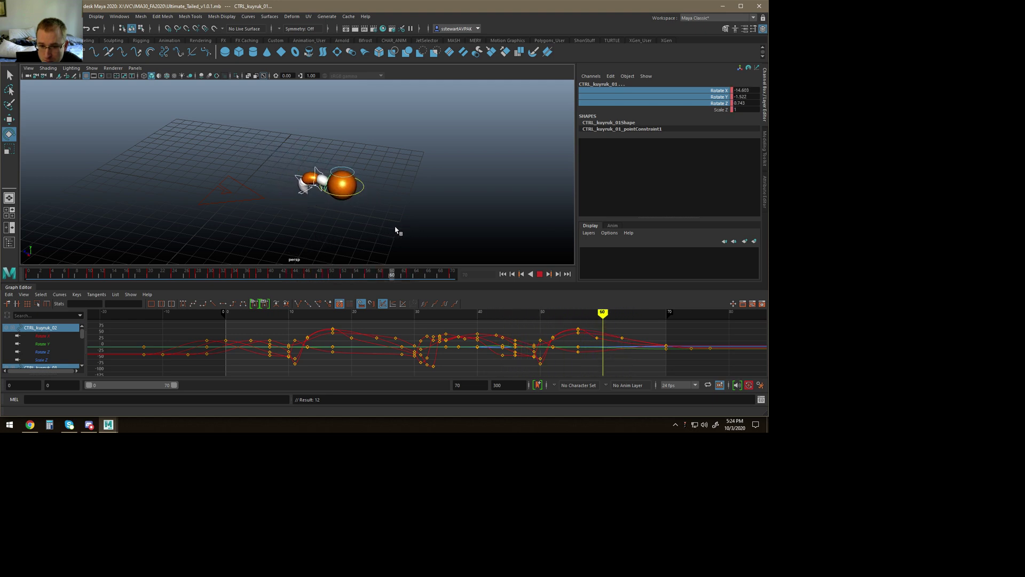
Step: Try rotating the tail controls about X at frame 61 to straighten the tail, and check the frames back to 55
left_click_drag(403, 229, 400, 227)
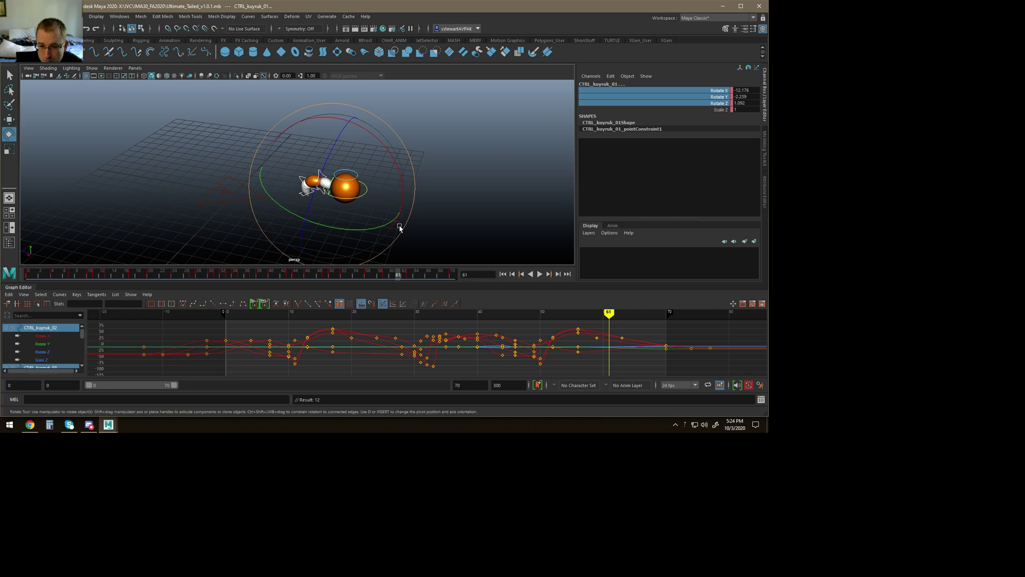
left_click_drag(382, 164, 389, 178)
key("ctrl+z")
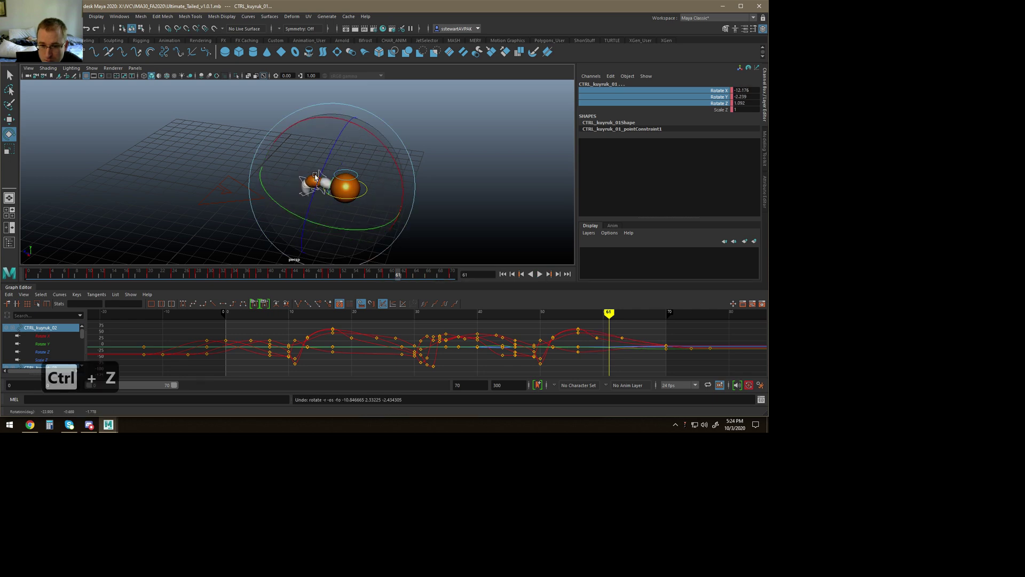
key("w")
left_click(334, 165)
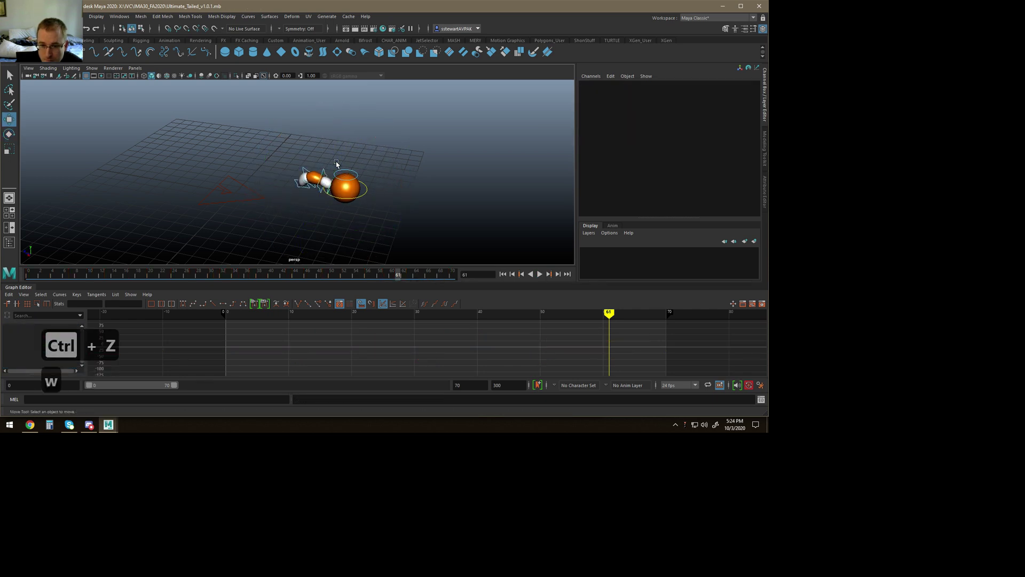
left_click_drag(286, 186, 285, 187)
key("e")
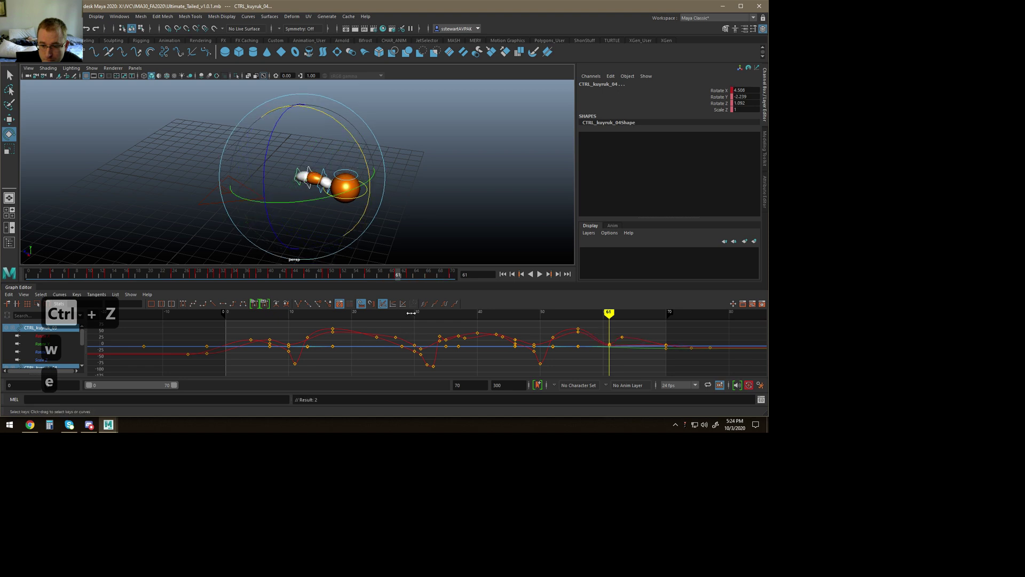
left_click_drag(398, 272, 362, 274)
Step: On the main control's Translate Y curve, add a key at frame 68 and raise it to about 1.6 for another small bounce
key("w")
left_click(398, 206)
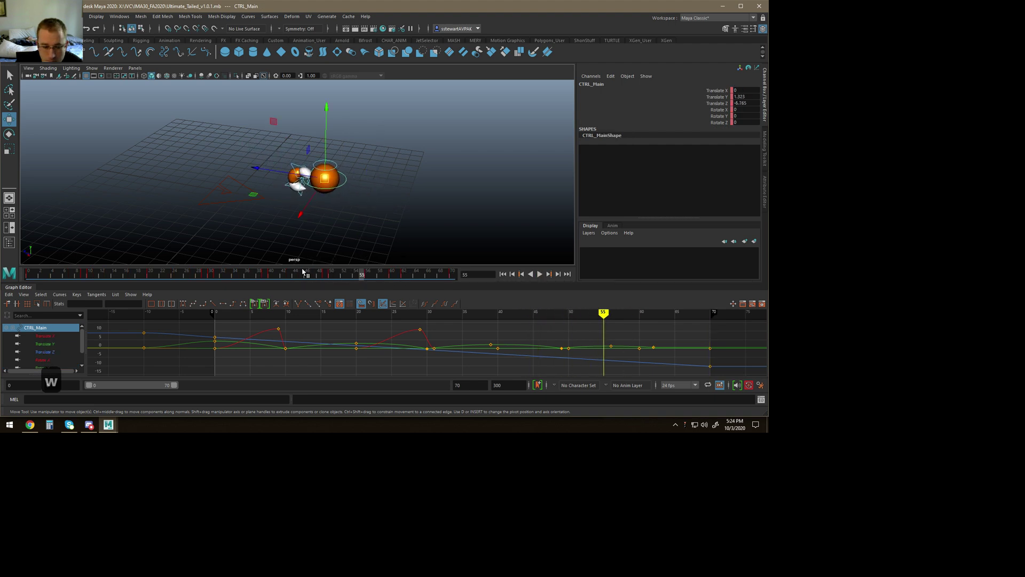
left_click(45, 343)
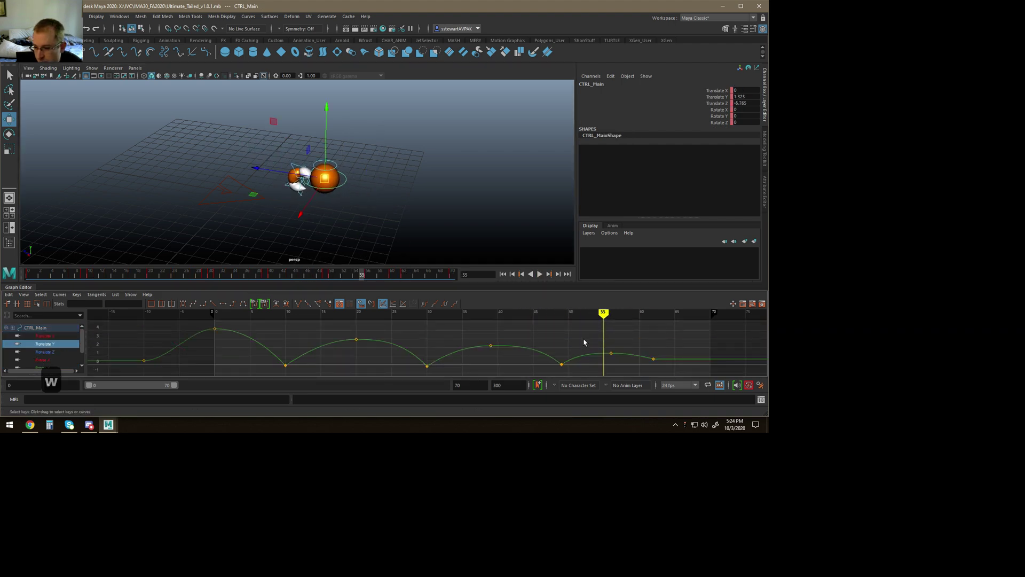
mouse_move(604, 313)
left_mouse_down()
mouse_move(745, 333)
mouse_move(695, 315)
left_mouse_up()
key("s")
middle_click_drag(702, 361, 706, 326, "shift")
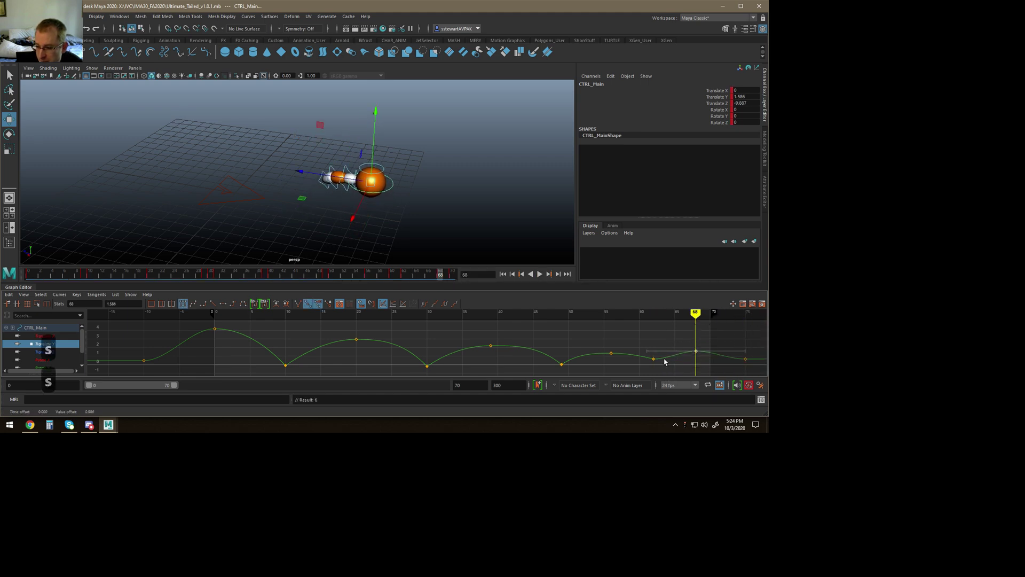
Step: Break the tangents of the Translate Y key at frame 62 and angle its out tangent upward for a sharp ground contact
left_click_drag(680, 370, 647, 343)
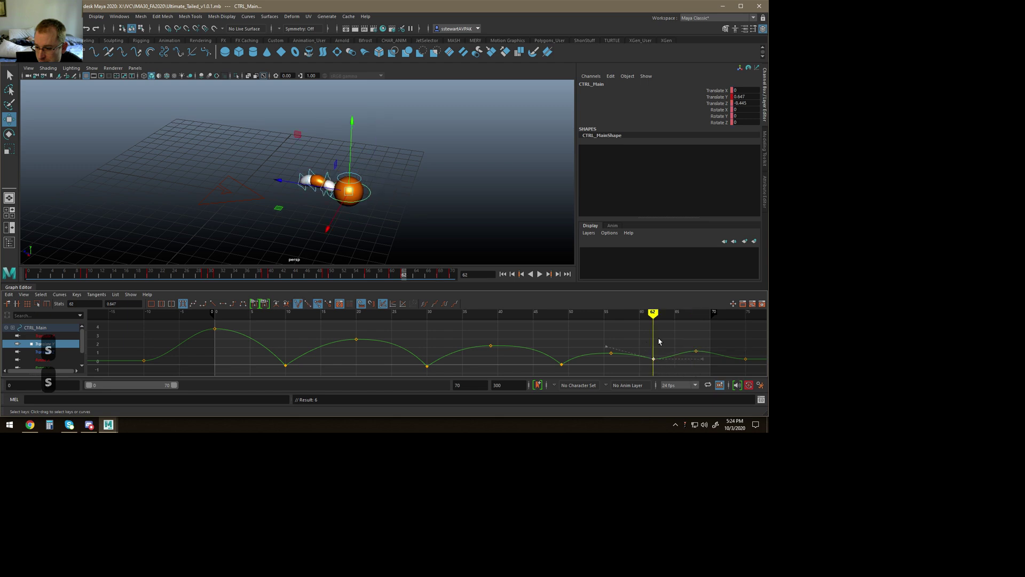
left_click(700, 359)
middle_click_drag(696, 361, 695, 355)
mouse_move(655, 311)
left_mouse_down()
mouse_move(611, 311)
mouse_move(745, 311)
mouse_move(609, 312)
mouse_move(714, 303)
left_mouse_up()
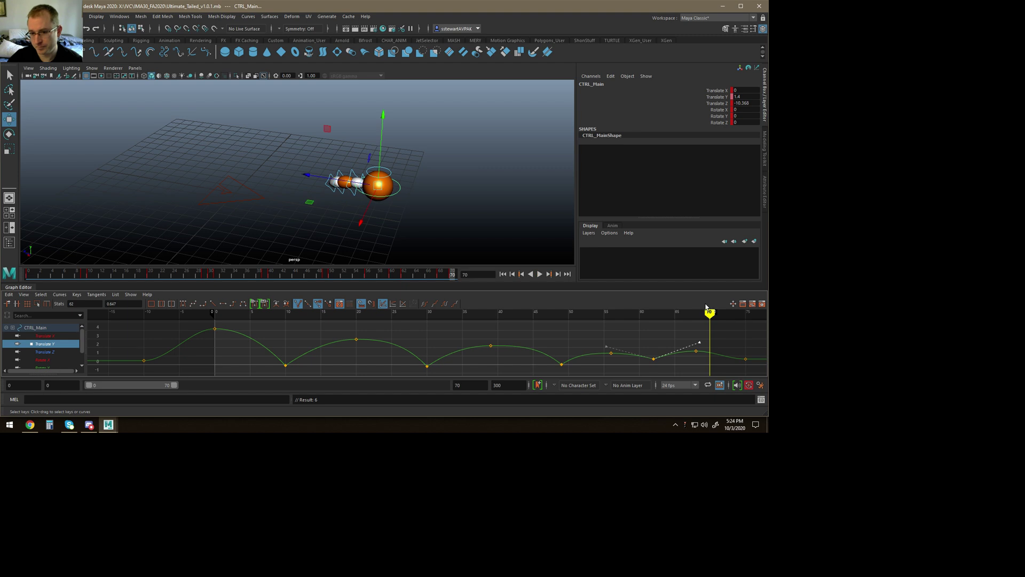
Step: Orbit to a low side view and play back the animation to examine the last bounces
left_click_drag(441, 262, 356, 244, "alt")
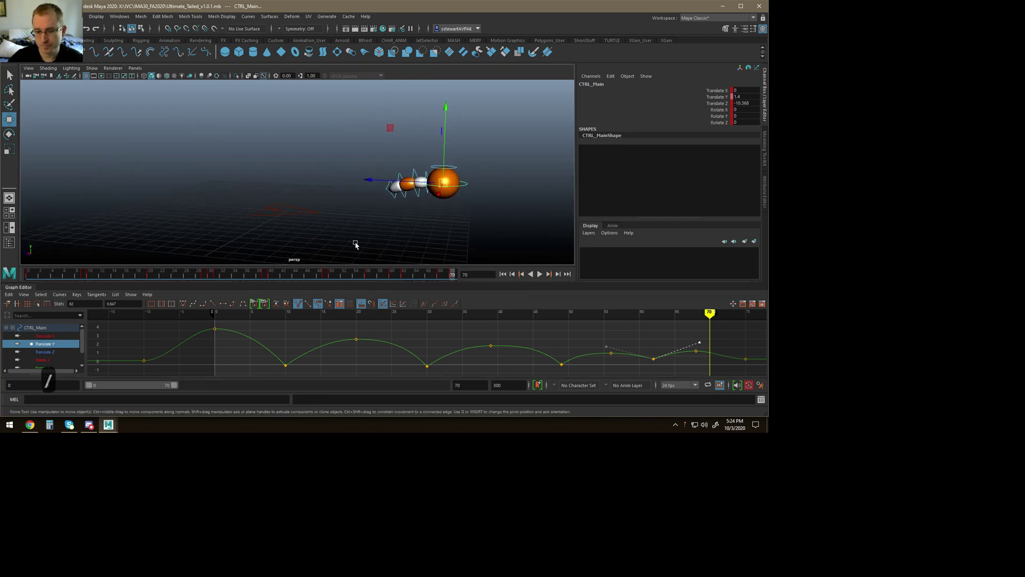
left_click(539, 274)
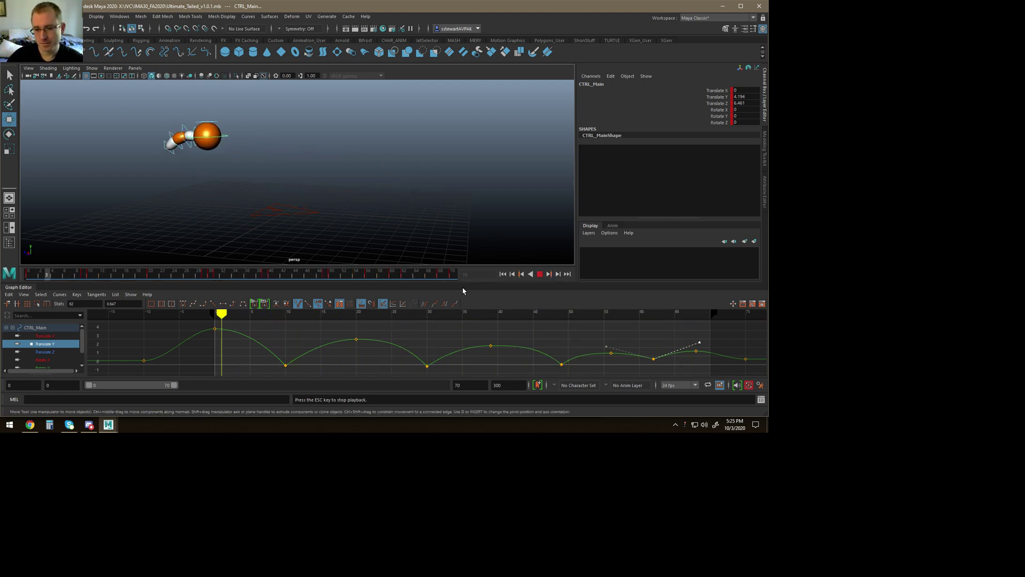
left_click_drag(373, 275, 408, 277)
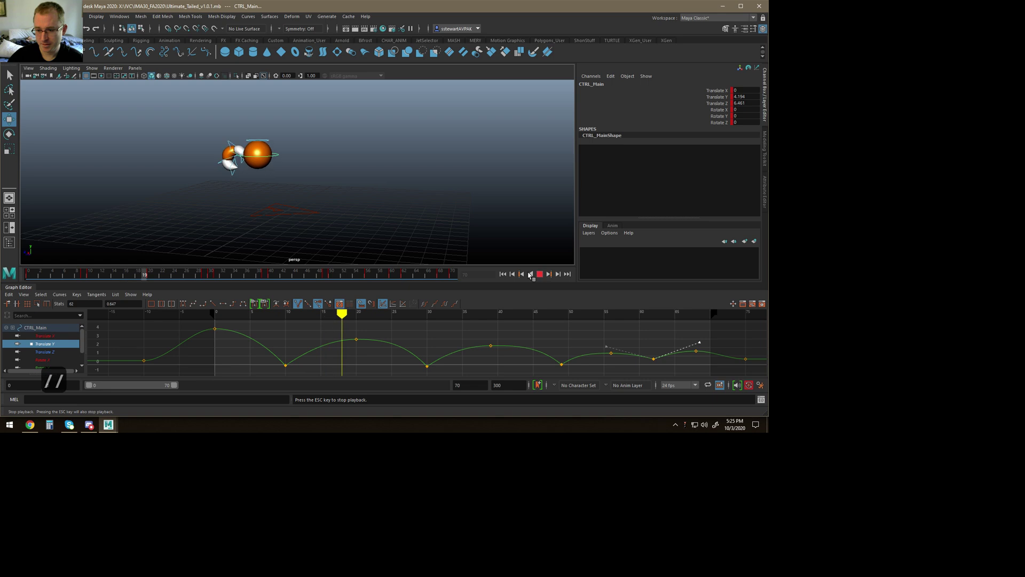
left_click(542, 275)
Step: Select the tail and ball controls at frame 62 and delete their keys between frame 52 and the frame 70 pose
left_click(403, 274)
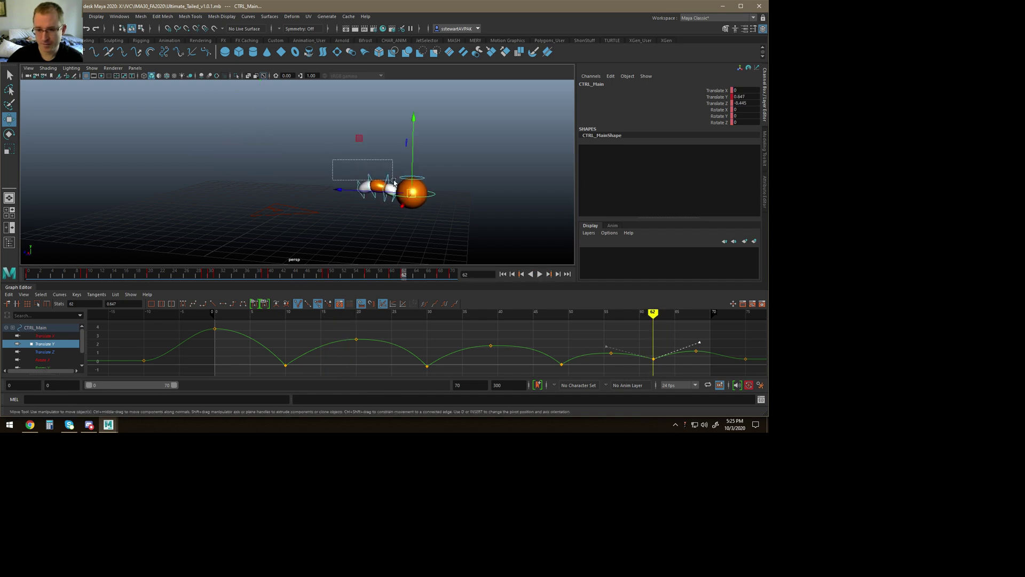
left_click_drag(392, 182, 392, 182)
key("f")
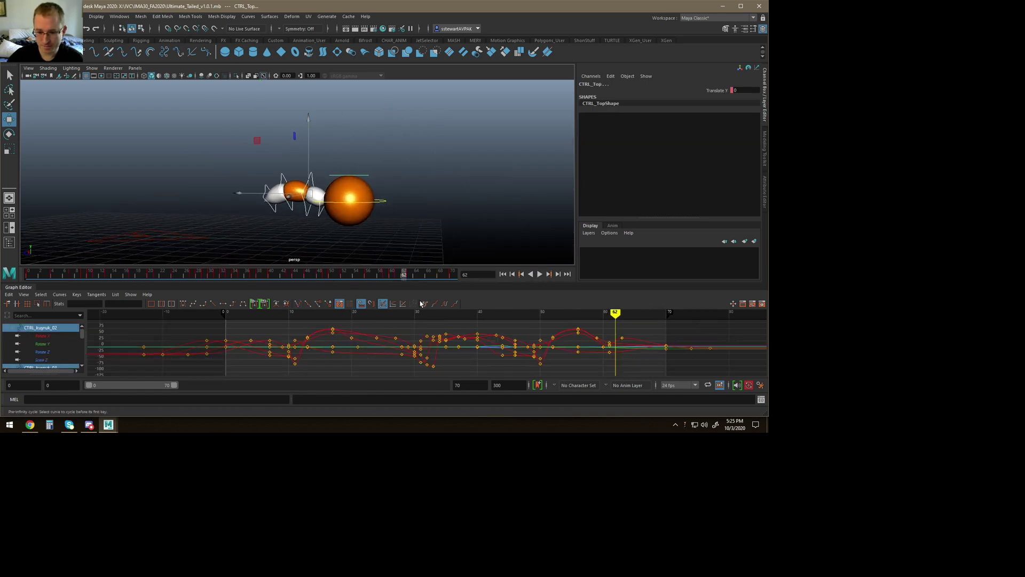
mouse_move(422, 274)
left_mouse_down("shift")
mouse_move(361, 274)
mouse_move(430, 277)
mouse_move(404, 277)
left_mouse_up("shift")
right_click(373, 267)
left_click(379, 302)
Step: Paste the previously copied keys at frame 59
key("alt+v")
left_click_drag(400, 276, 388, 277)
right_click(389, 276)
mouse_move(413, 295)
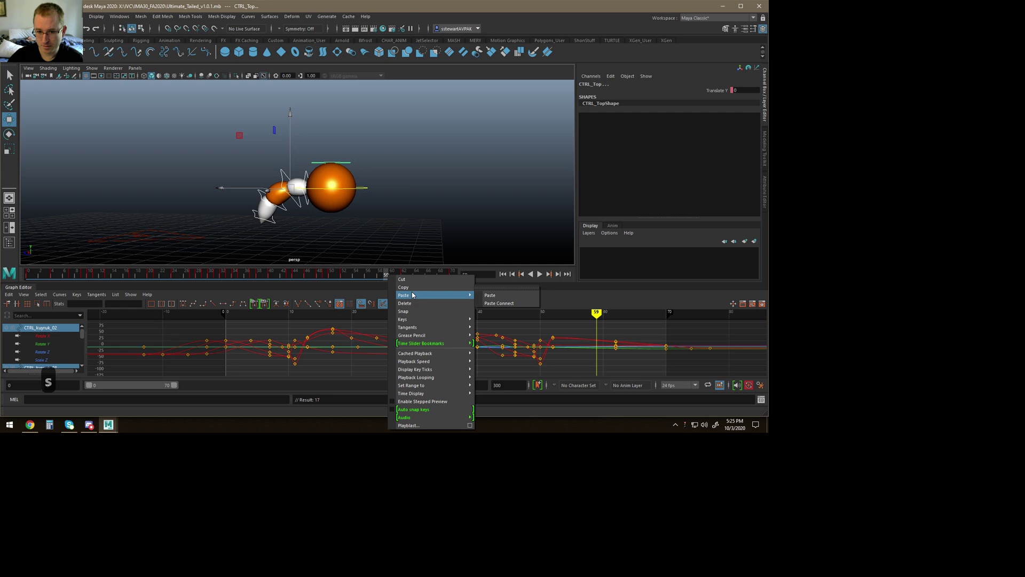
left_click(490, 295)
mouse_move(385, 277)
left_mouse_down()
mouse_move(451, 274)
mouse_move(388, 279)
left_mouse_up()
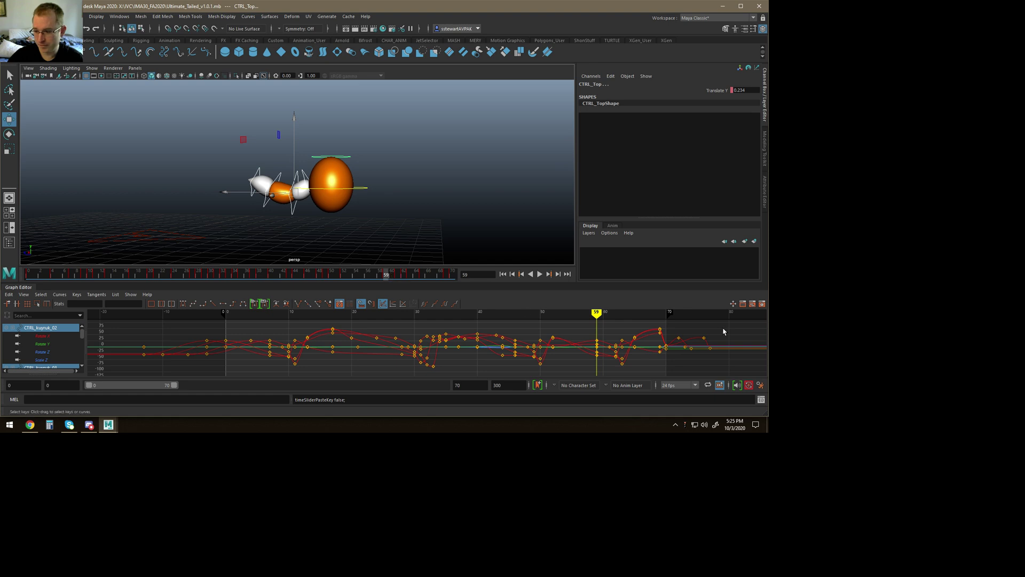
Step: Delete all keys of the selected controls from frame 59 onward and copy the first bounce's keys from frames 7 to 28
left_click_drag(723, 332, 588, 374)
key("Delete")
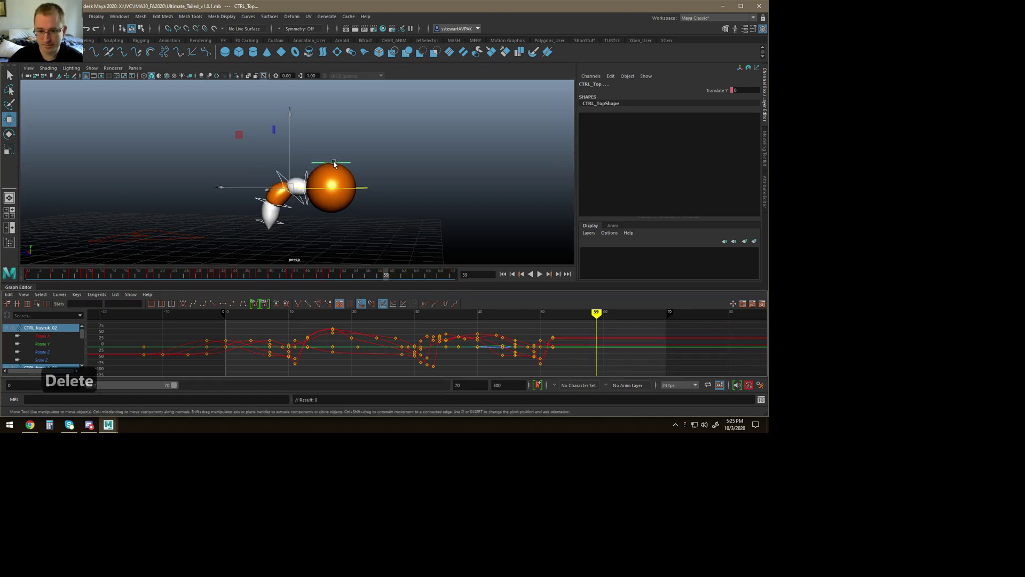
mouse_move(81, 275)
left_mouse_down()
mouse_move(64, 279)
mouse_move(193, 274)
left_mouse_up()
right_click(197, 275)
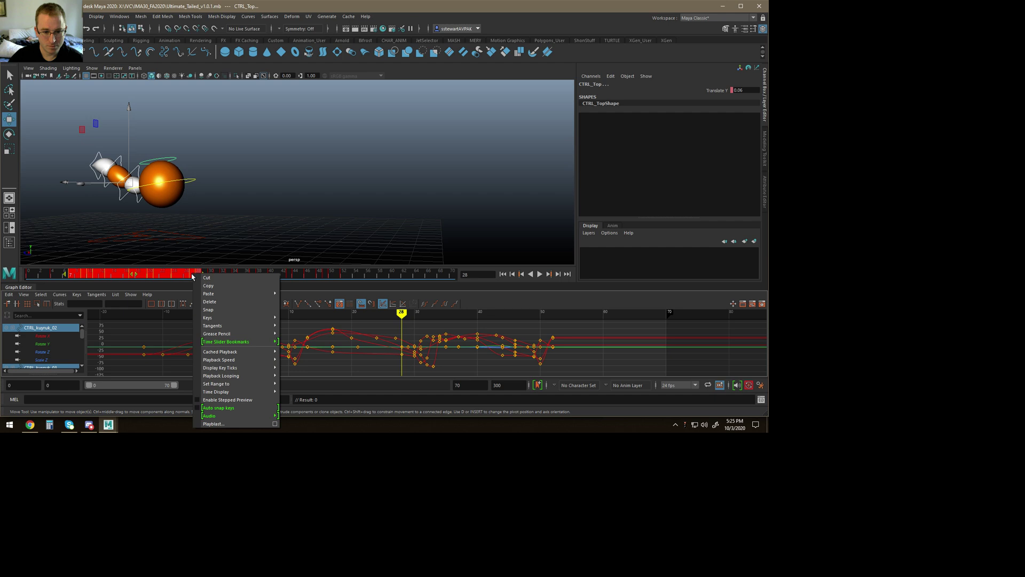
left_click(219, 285)
Step: Paste the copied bounce keys at frame 59 and check the motion between frames 45 and 63
mouse_move(336, 274)
left_mouse_down()
mouse_move(417, 277)
mouse_move(389, 274)
left_mouse_up()
right_click(391, 273)
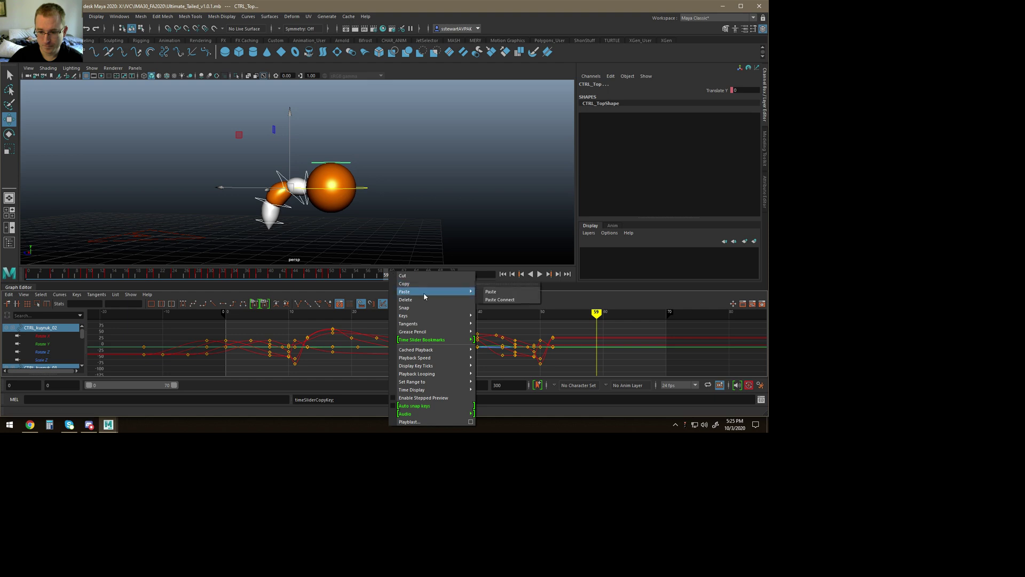
left_click(516, 299)
mouse_move(379, 276)
left_mouse_down()
mouse_move(355, 277)
mouse_move(452, 275)
mouse_move(301, 276)
left_mouse_up()
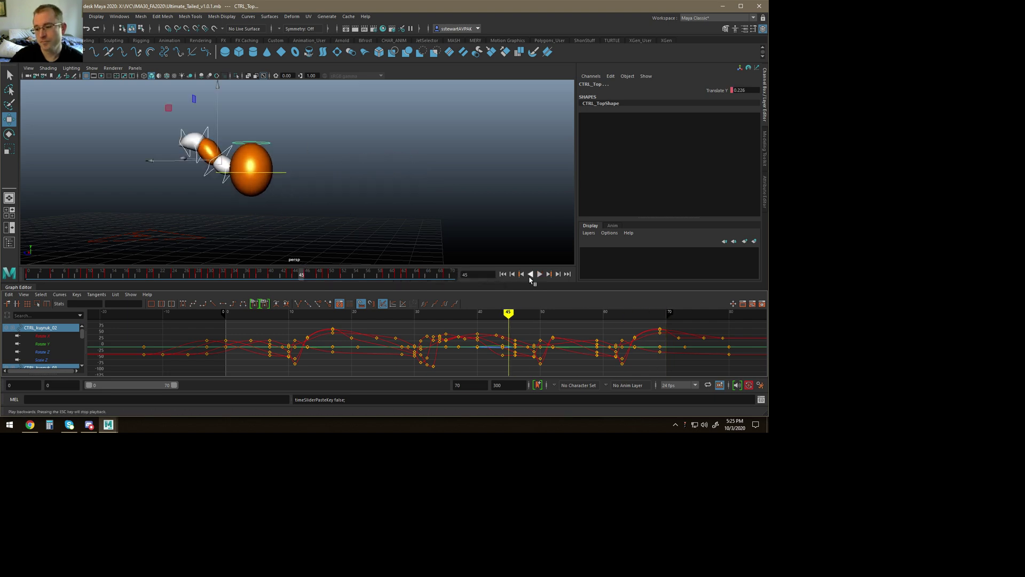
left_click_drag(407, 276, 410, 278)
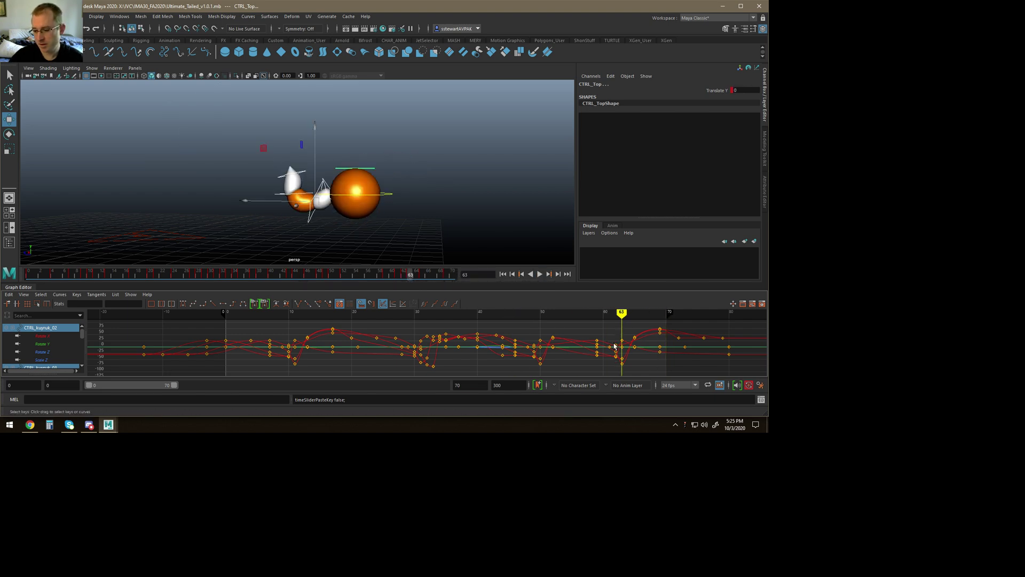
Step: Limit the displayed curve attributes to Rotate X and select the Rotate X curves of all the tail controls
middle_click_drag(614, 346, 532, 360, "alt")
left_click(66, 336)
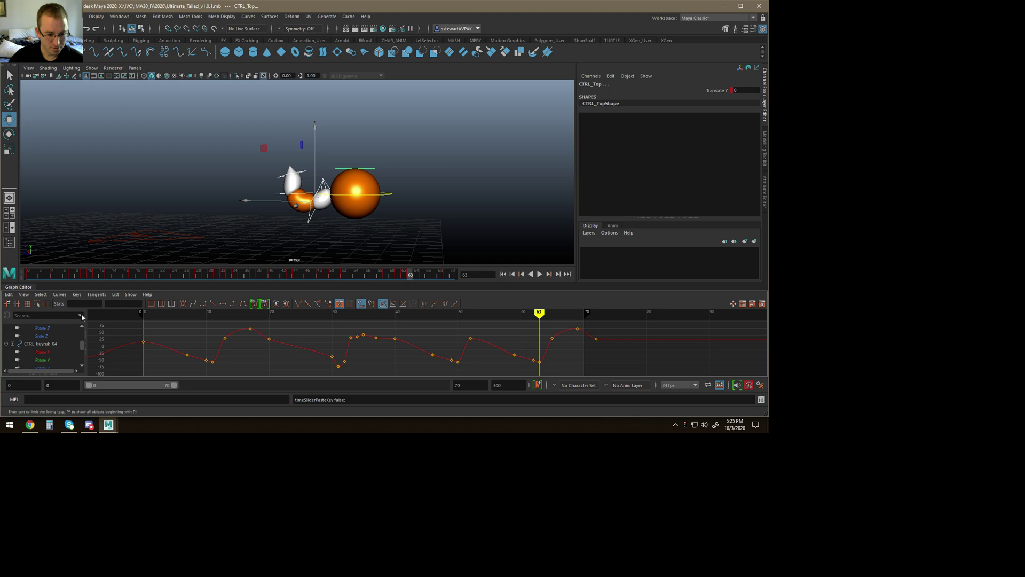
left_click(131, 294)
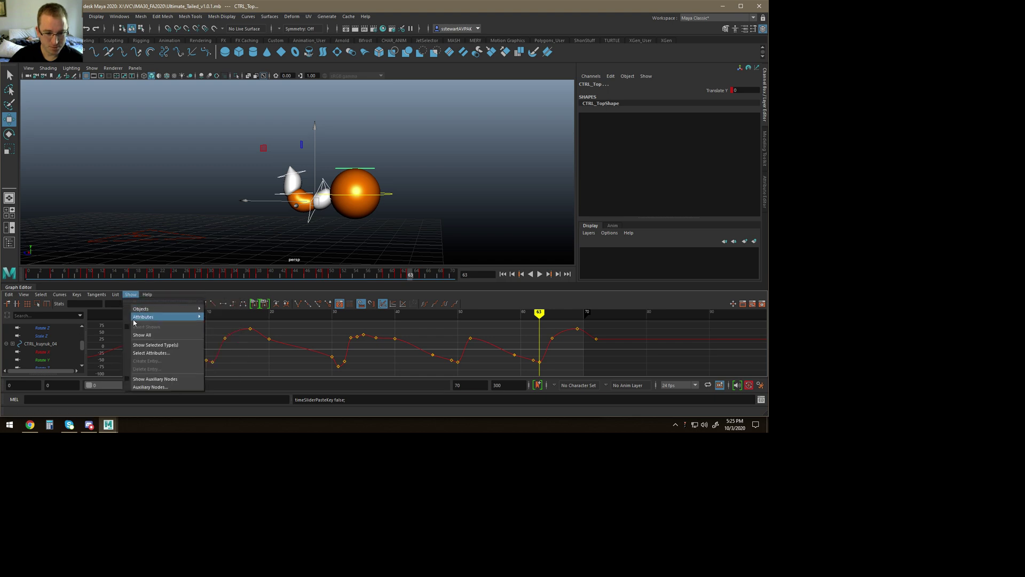
left_click(151, 352)
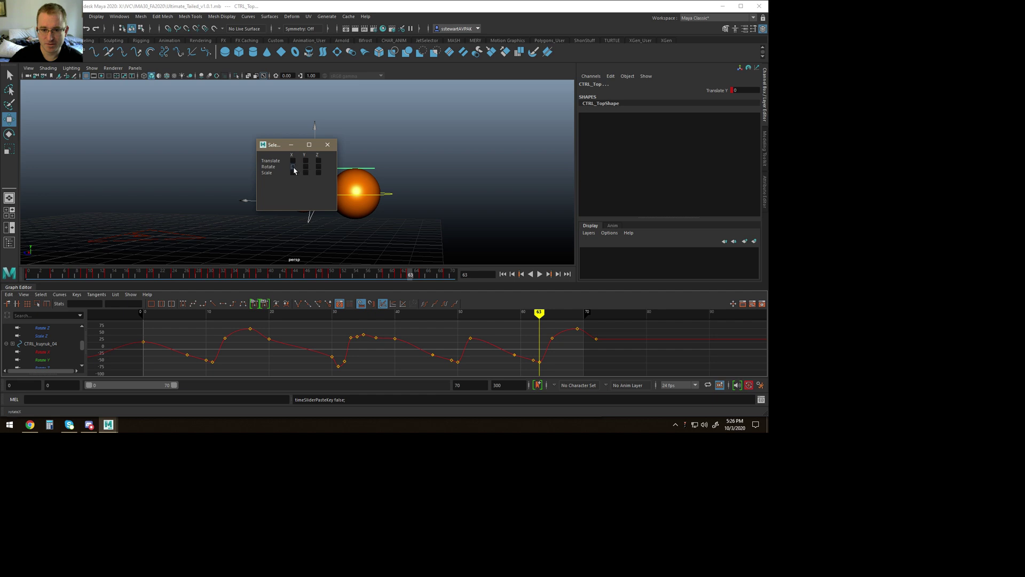
left_click_drag(255, 145, 91, 93)
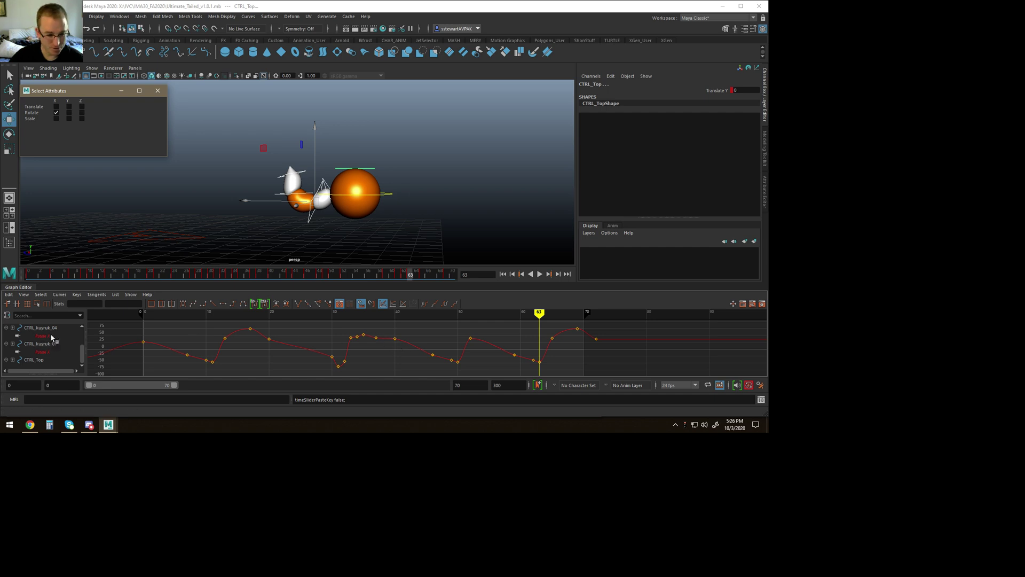
scroll(49, 342, "up", 2)
scroll(55, 349, "down", 3)
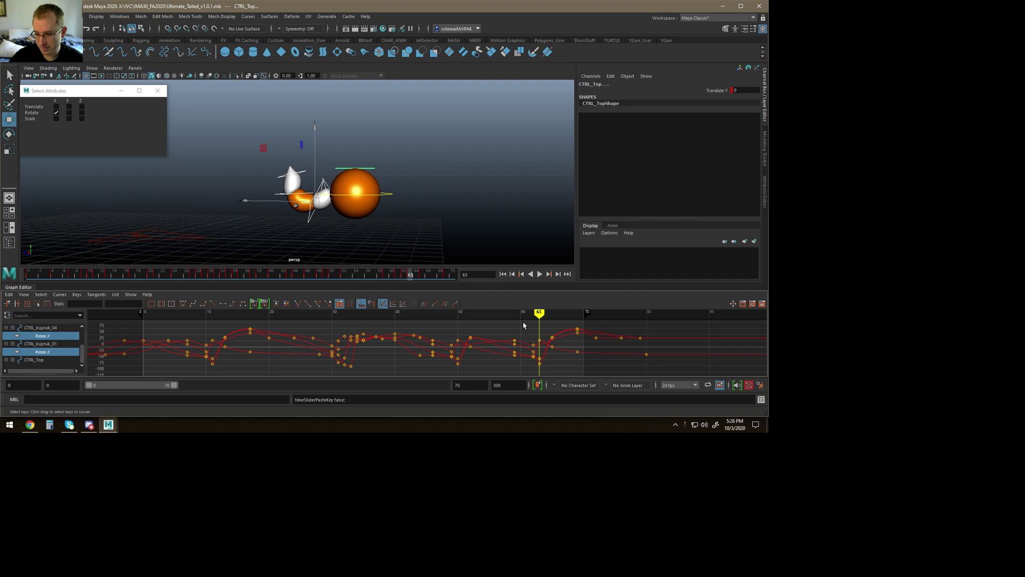
Step: Scale the values of the tail's Rotate X keys from frame 62 to 72 down to about 0.42
left_click_drag(523, 325, 617, 402)
key("f")
left_click(343, 366)
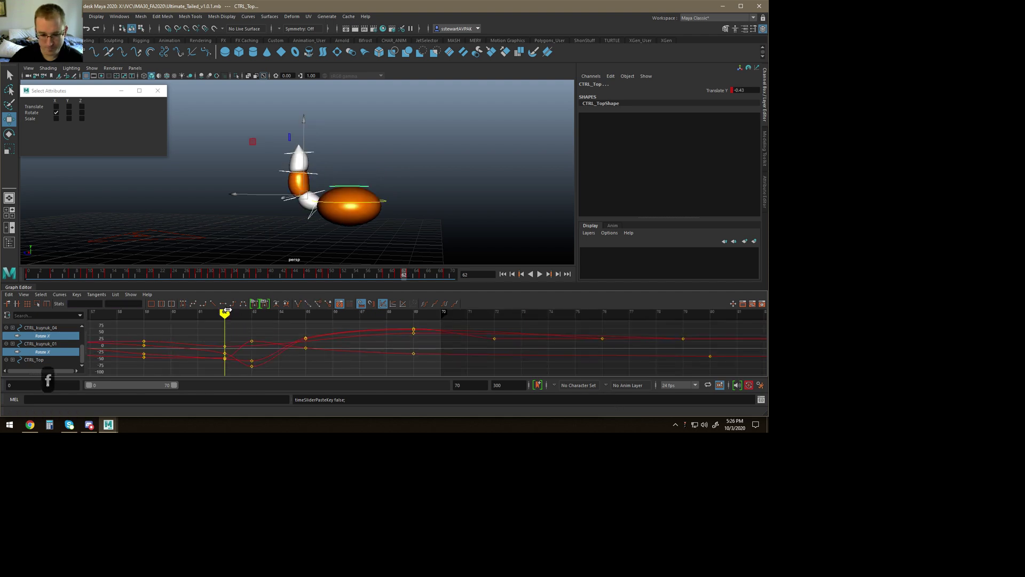
mouse_move(237, 311)
left_mouse_down()
mouse_move(434, 288)
mouse_move(602, 308)
mouse_move(226, 313)
mouse_move(484, 288)
mouse_move(419, 303)
left_mouse_up()
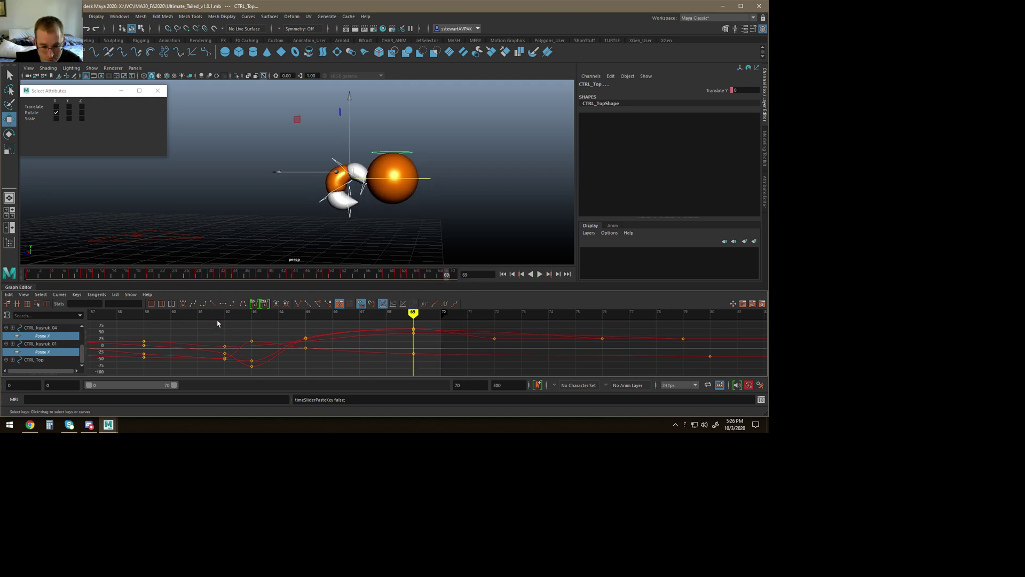
left_click_drag(525, 386, 525, 386)
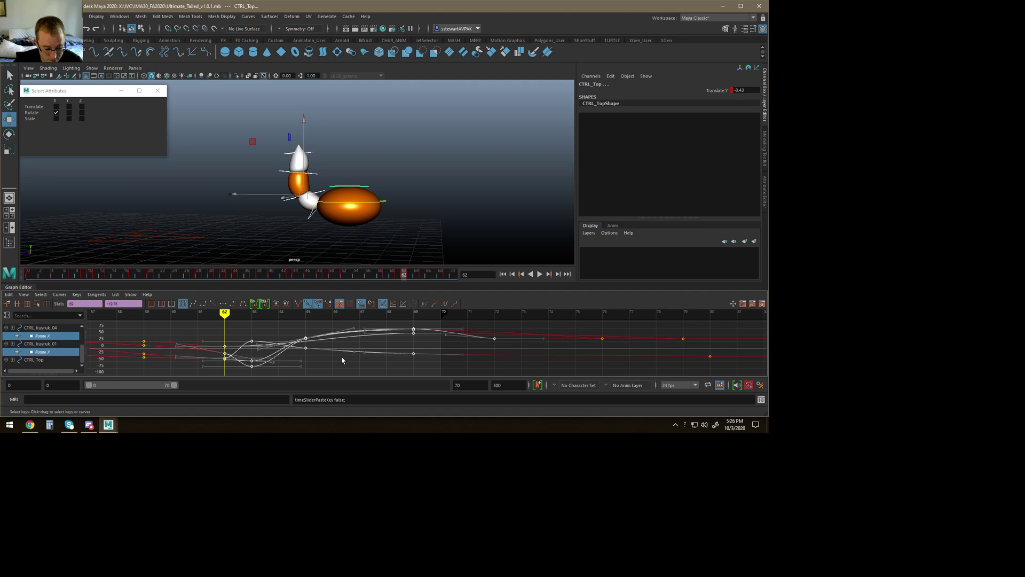
key("r")
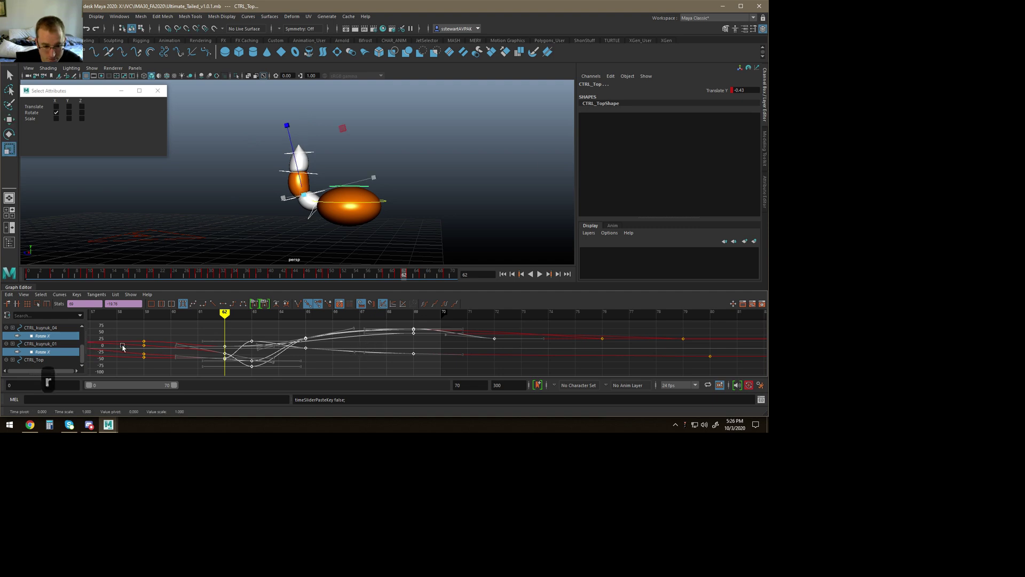
left_click_drag(359, 343, 362, 359)
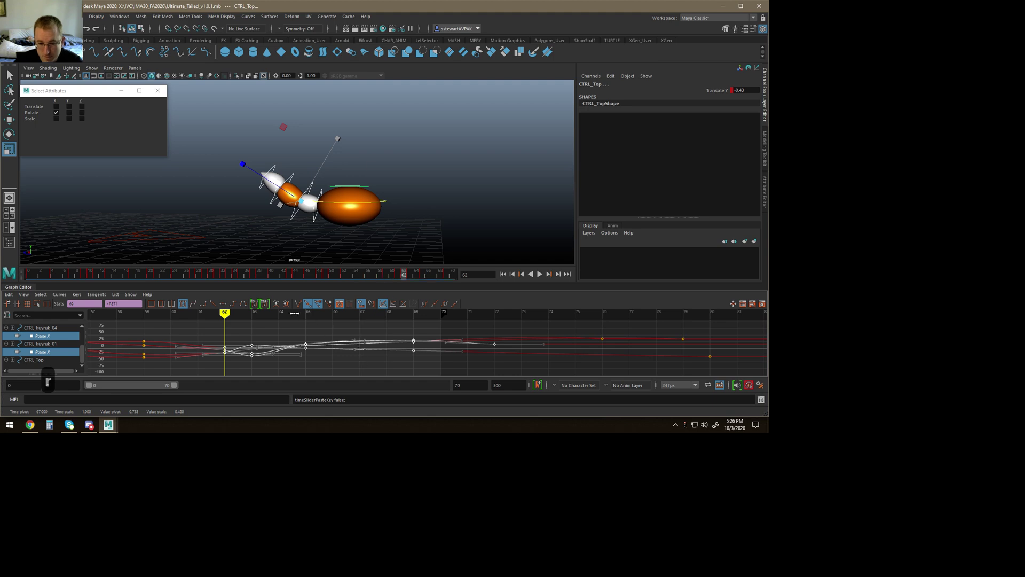
Step: Scale the values of the tail's Rotate X keys from frame 49 to 59 to about 0.82
middle_click_drag(183, 335, 589, 356, "alt")
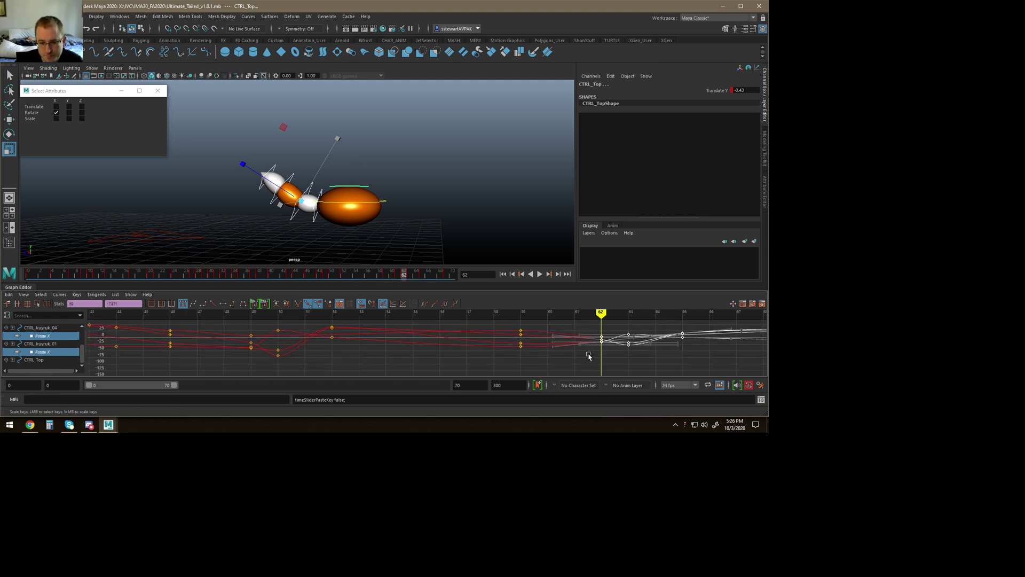
left_click_drag(205, 307, 206, 309)
middle_click_drag(300, 336, 301, 343, "shift")
middle_click_drag(493, 331, 338, 345, "alt")
scroll(416, 340, "down", 3)
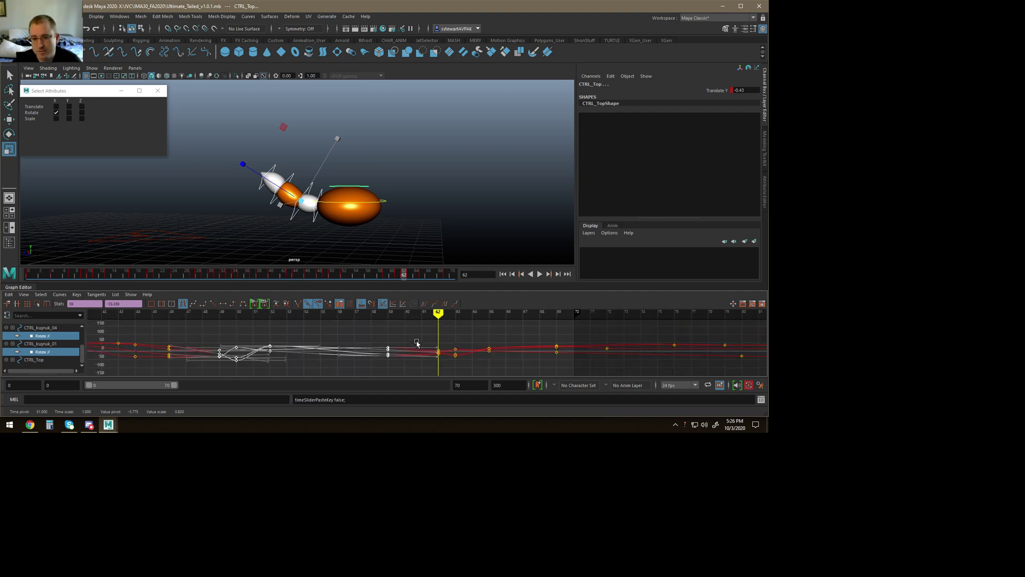
Step: Go back to frame 51 and play the animation to review the softened tail motion
left_click_drag(438, 315, 253, 315)
scroll(366, 224, "down", 2)
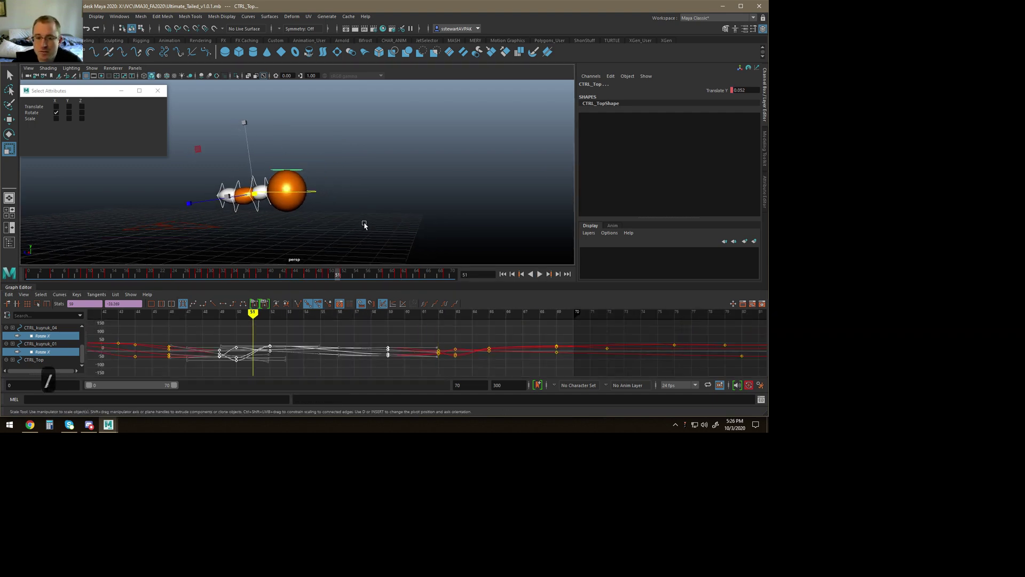
left_click(540, 274)
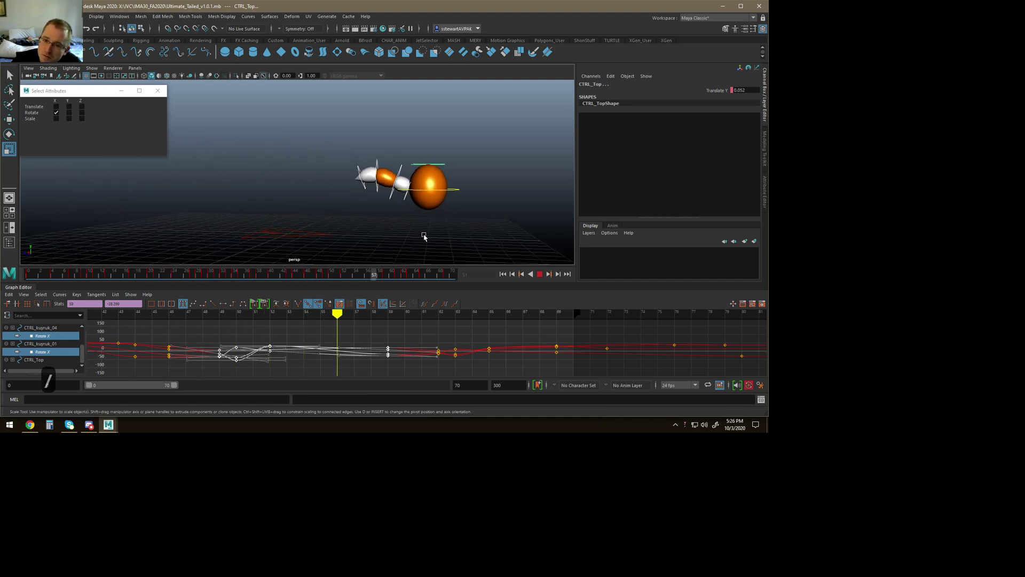
Step: Stop the playback, select the ball's main control and isolate its Translate Y curve by filtering out Rotate X
left_click_drag(424, 237, 375, 219, "alt")
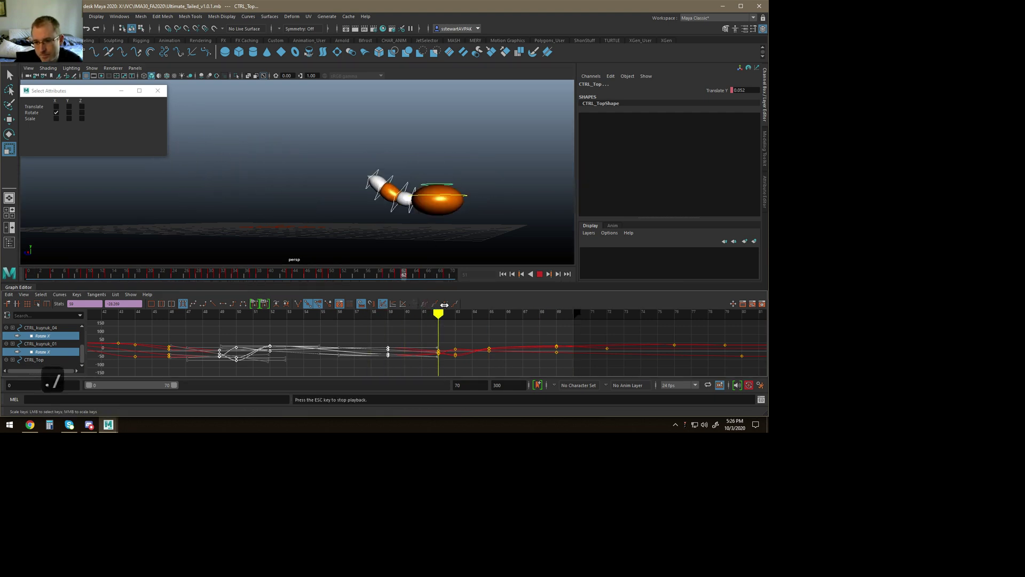
left_click(540, 275)
left_click(353, 170)
left_click(427, 316)
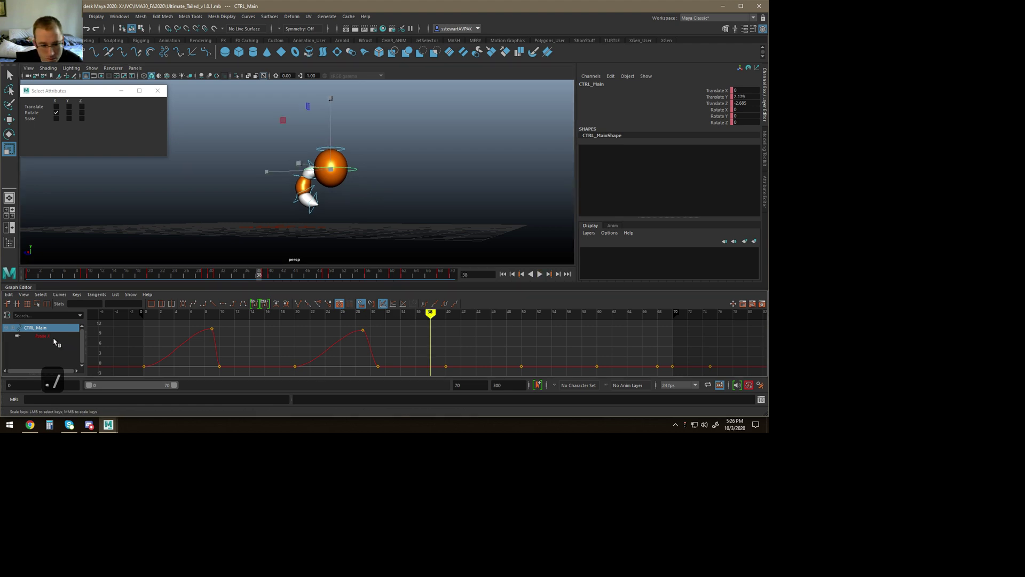
left_click(69, 107)
left_click(56, 113)
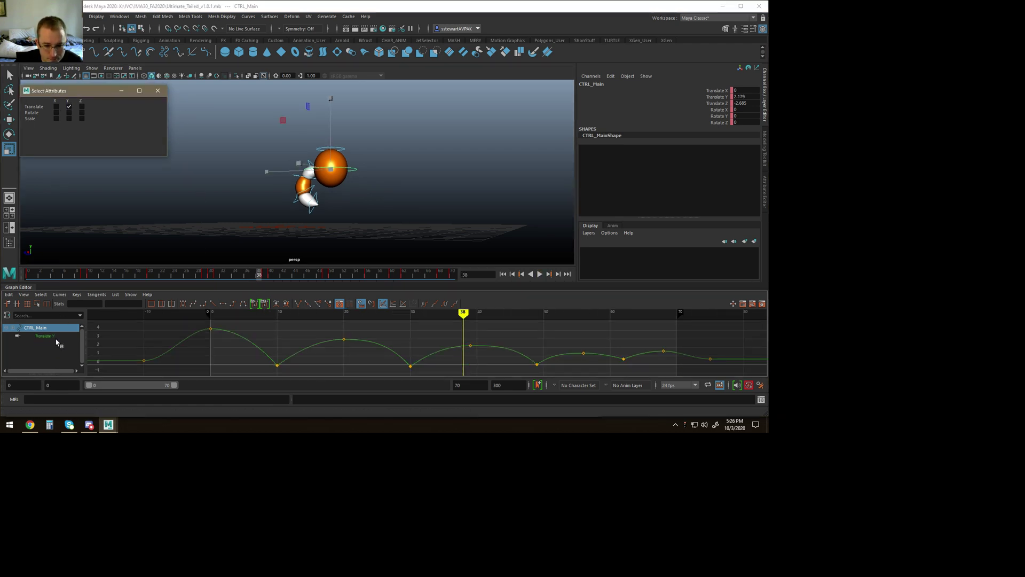
left_click(51, 336)
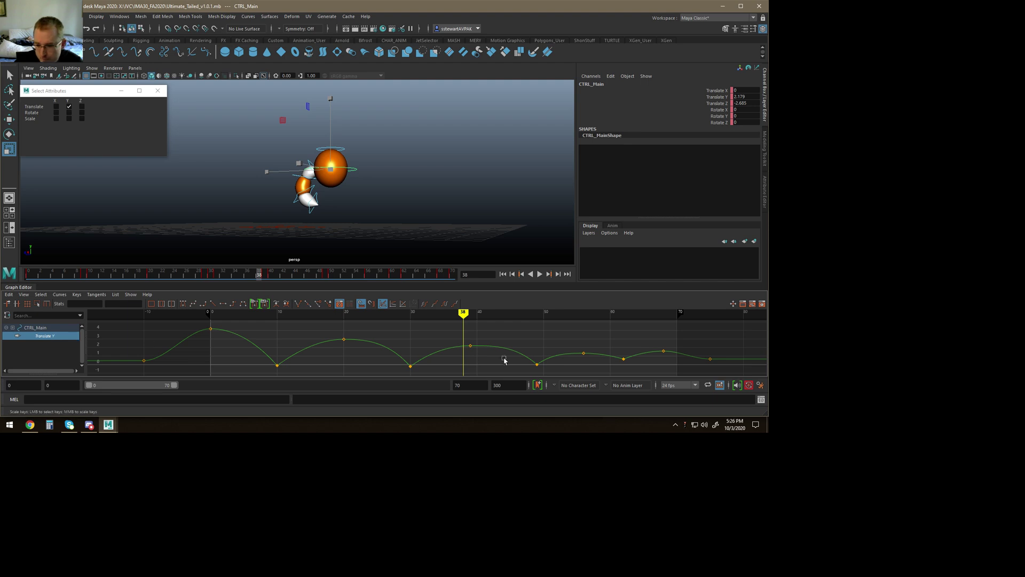
Step: Lower the main control's Translate Y key at frame 62 to about -0.01, matching the ground contact at frame 49
left_click(622, 312)
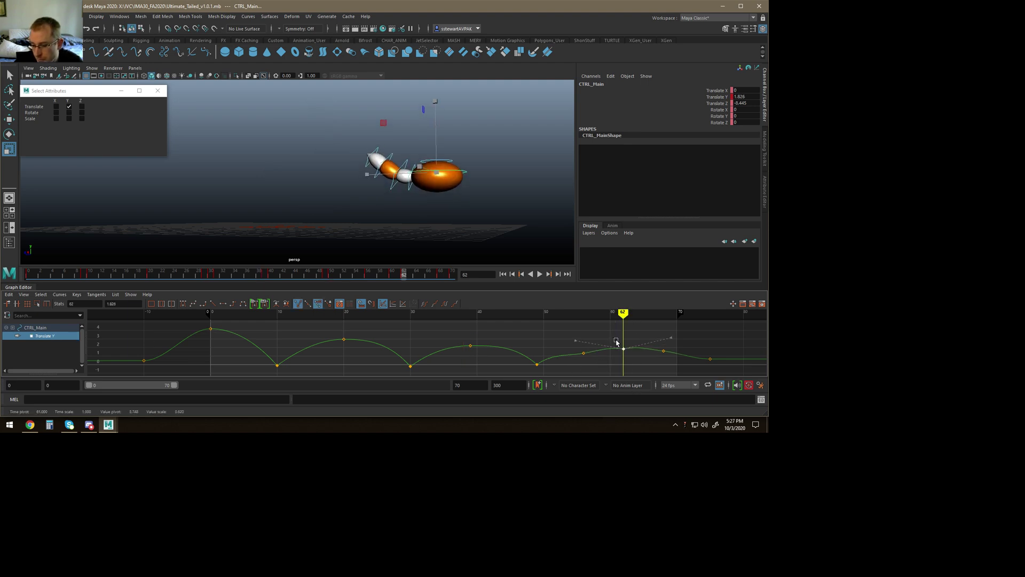
key("w")
key("ctrl+z")
middle_click_drag(625, 338, 621, 344)
mouse_move(244, 318)
left_mouse_down()
mouse_move(213, 316)
mouse_move(535, 305)
left_mouse_up()
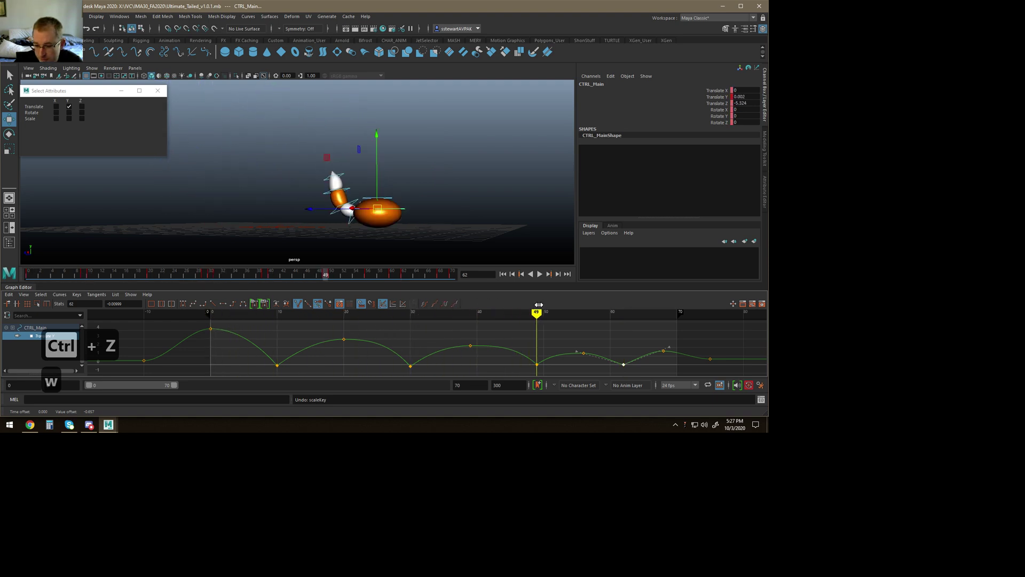
left_click_drag(539, 305, 626, 305)
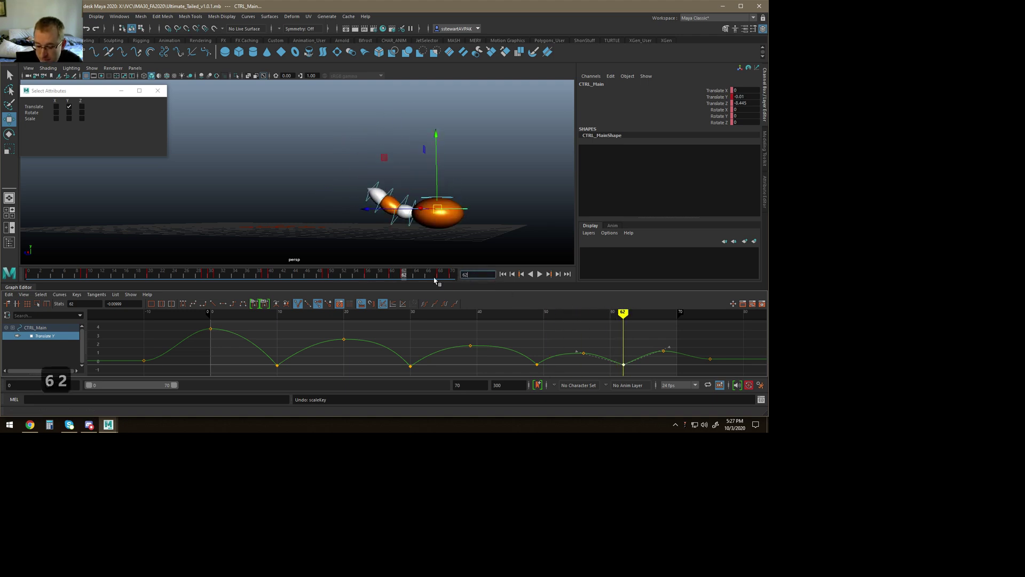
Step: Set the playback range to end at frame 62
key("Return")
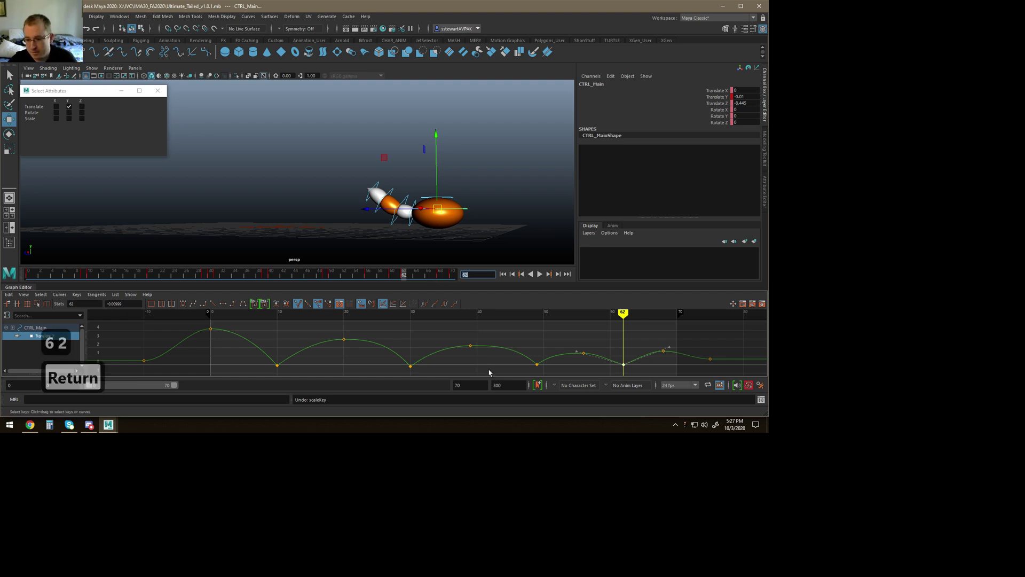
type("62")
key("Return")
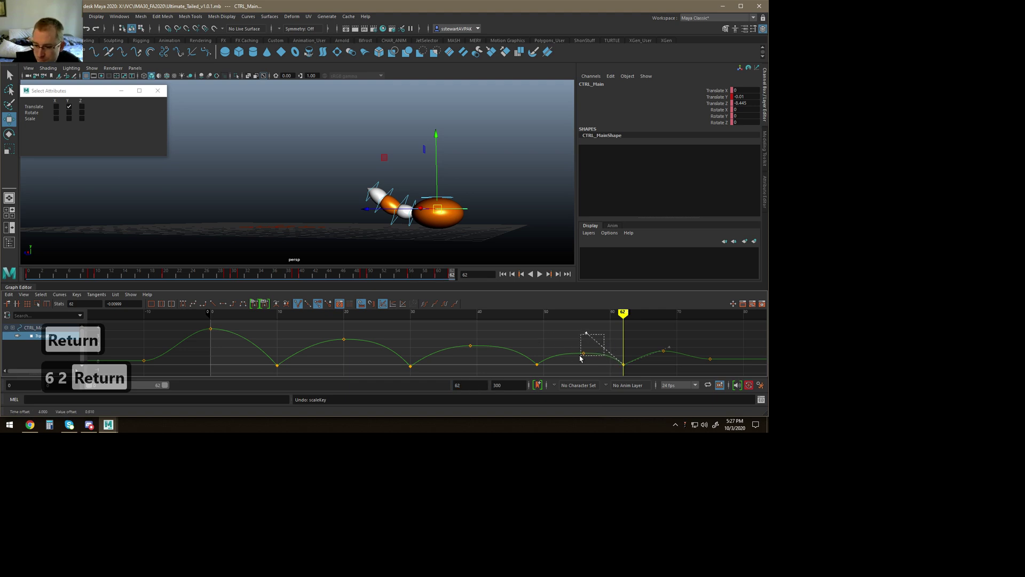
Step: Raise the main control's Translate Y key at frame 56 slightly and play the animation from frame 0
left_click_drag(581, 355, 578, 359)
middle_click_drag(578, 362, 578, 359)
left_click_drag(583, 312, 211, 312)
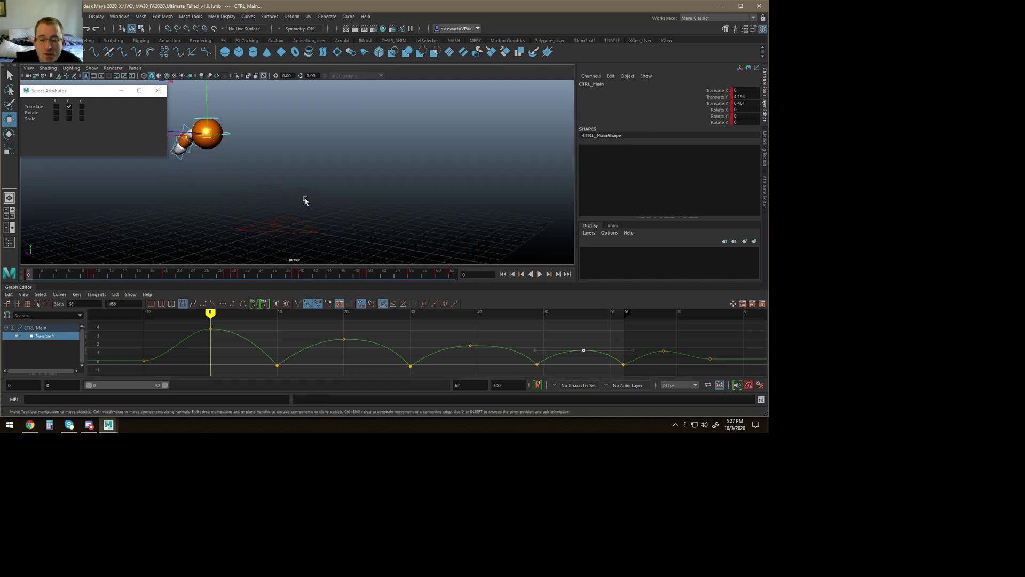
left_click(540, 275)
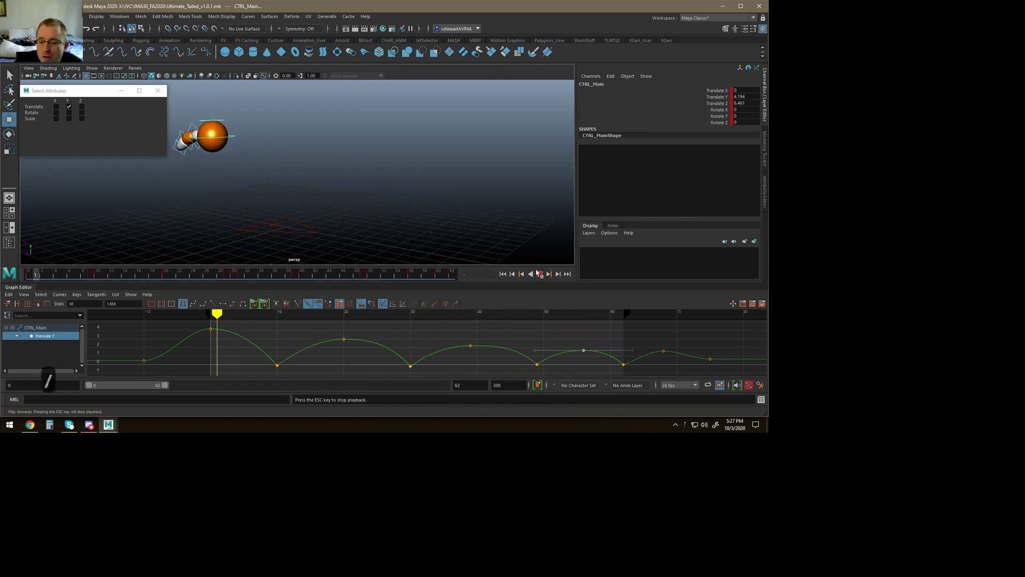
left_click(92, 67)
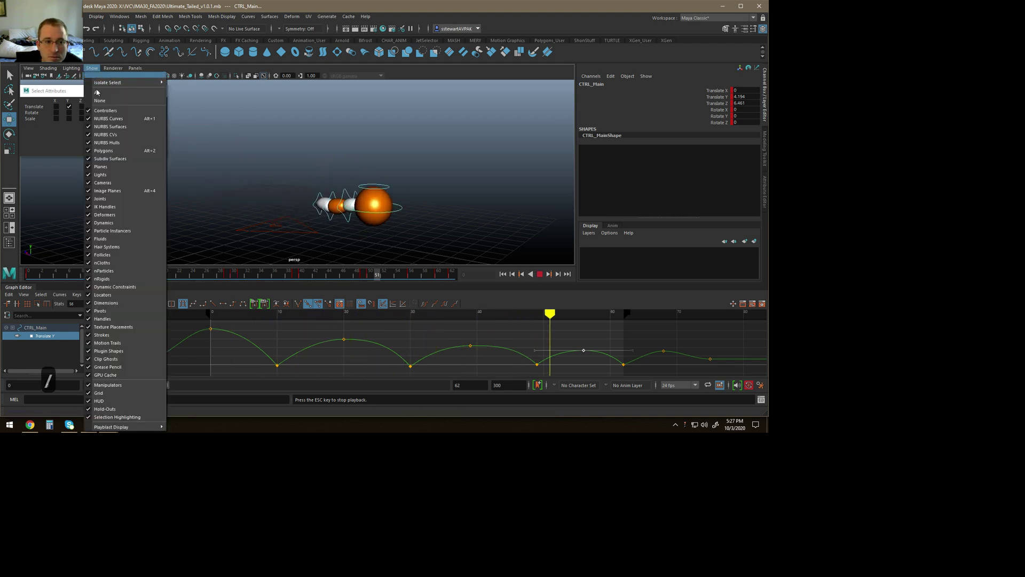
left_click(110, 127)
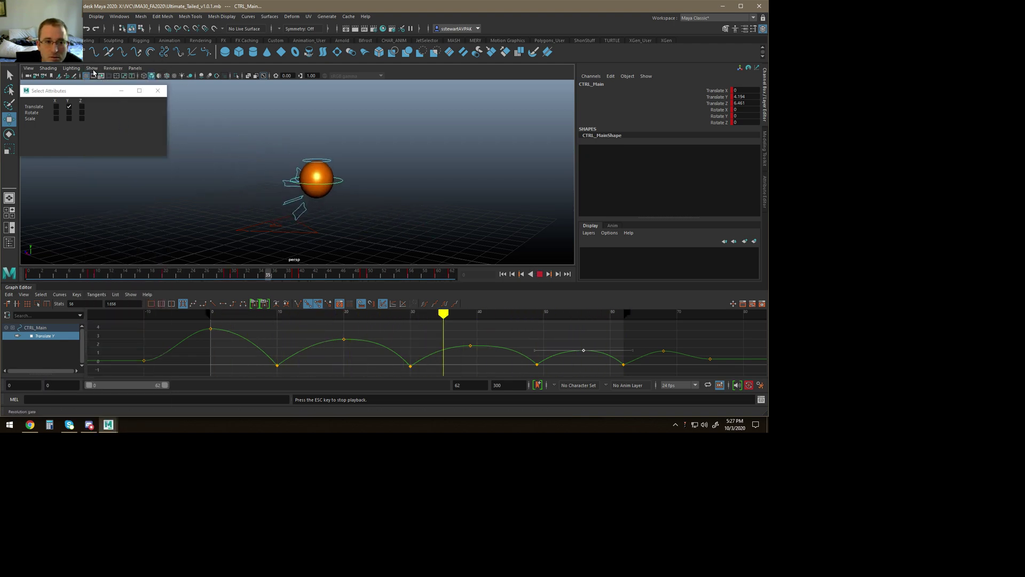
left_click(92, 68)
left_click(116, 119)
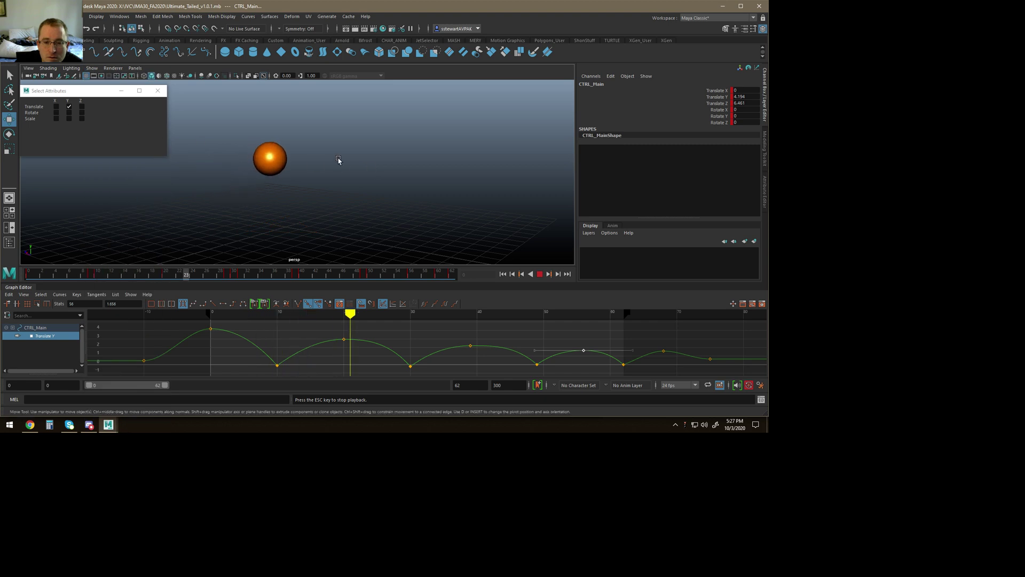
left_click(92, 68)
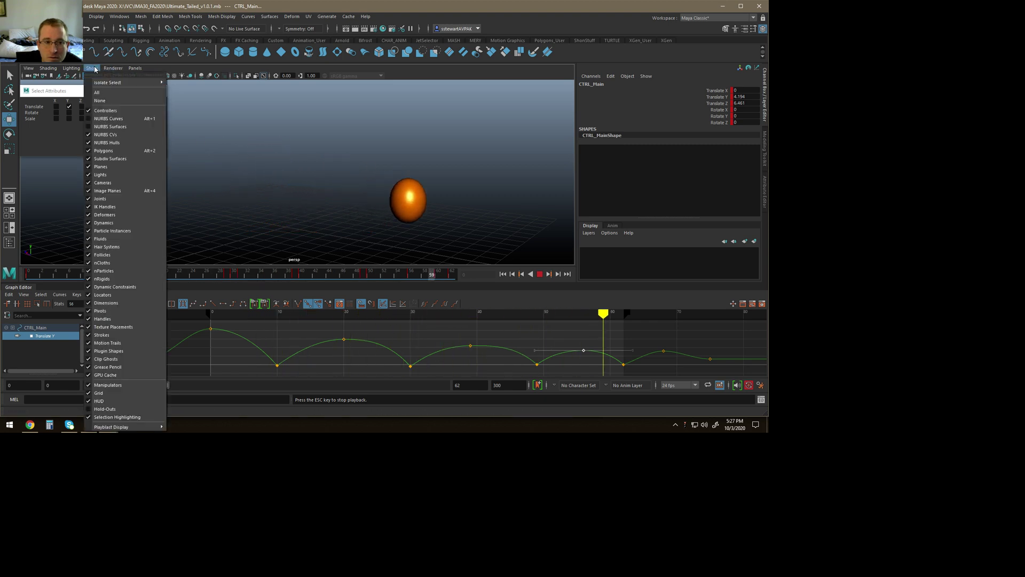
left_click(121, 118)
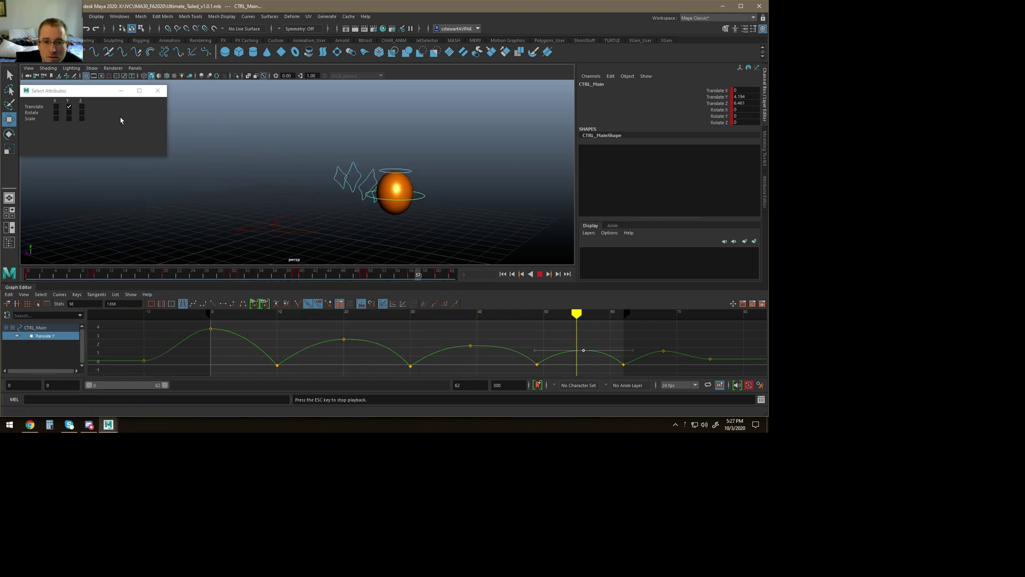
left_click(92, 68)
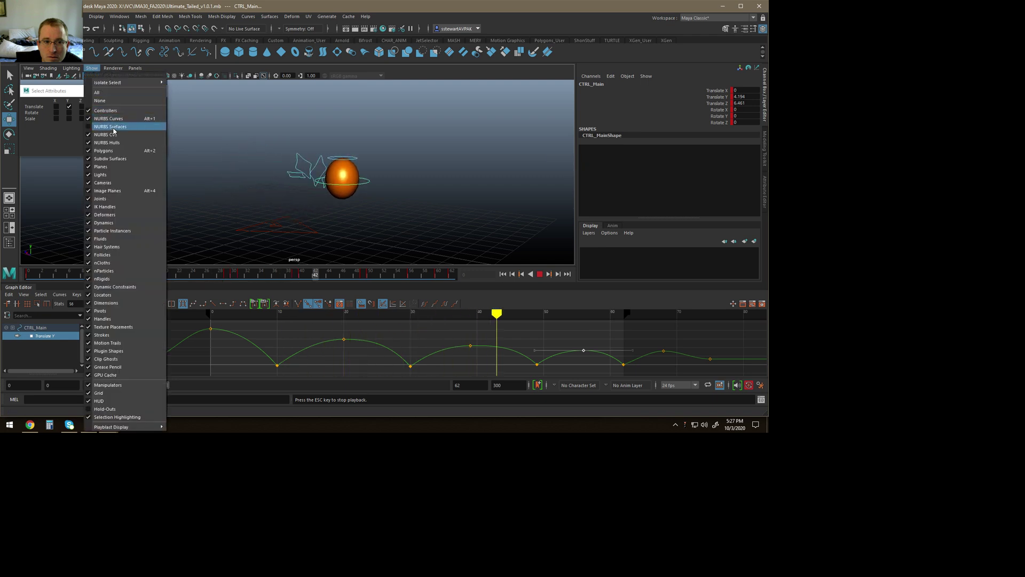
left_click(113, 131)
Step: Hide the NURBS curves in the viewport and watch the bouncing ball from its other side
left_click(92, 68)
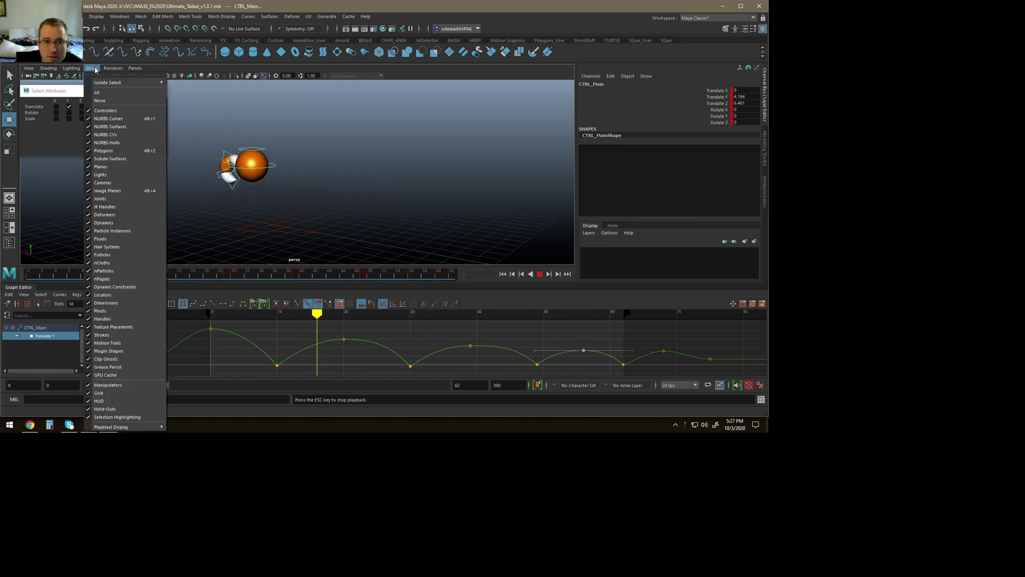
left_click(114, 120)
left_click_drag(341, 180, 298, 185, "alt")
middle_click_drag(297, 183, 335, 171, "alt")
left_click_drag(258, 209, 350, 219, "alt")
left_click_drag(265, 208, 300, 213, "alt")
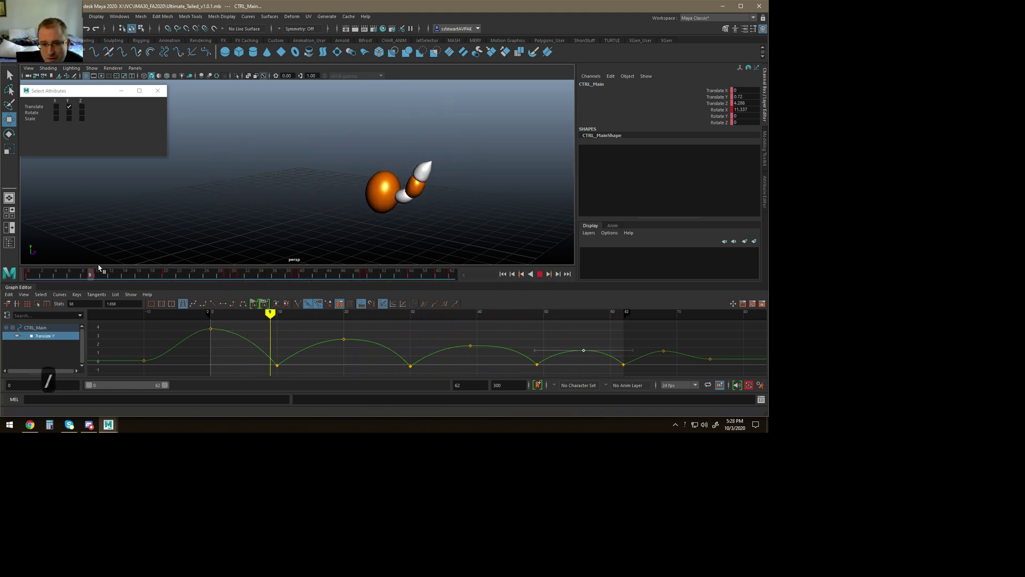
Step: Replay the animation from the first frame to review the tail without controls, and return to frame 0
left_click_drag(217, 261, 292, 240)
key("alt+shift+v")
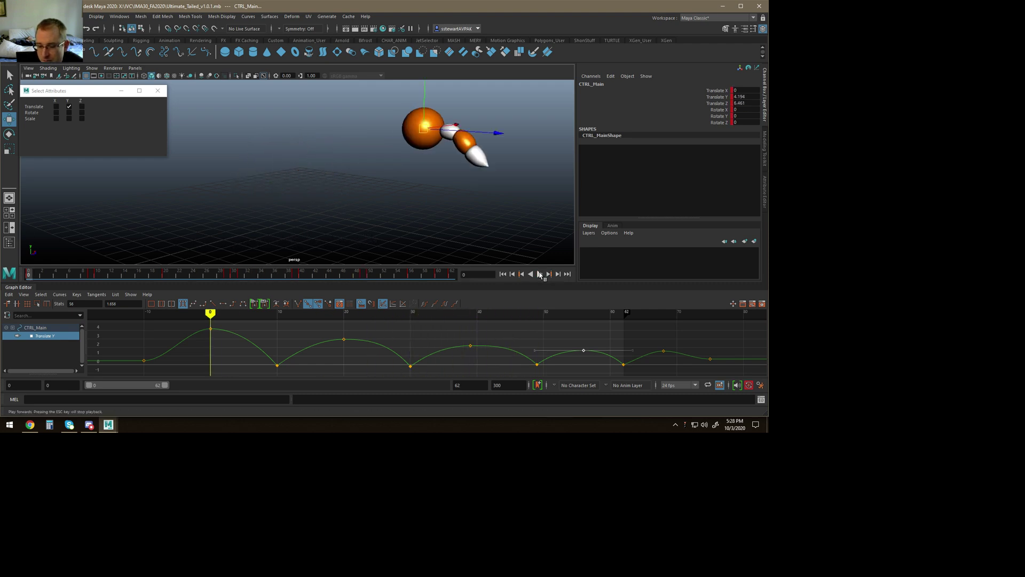
left_click(540, 274)
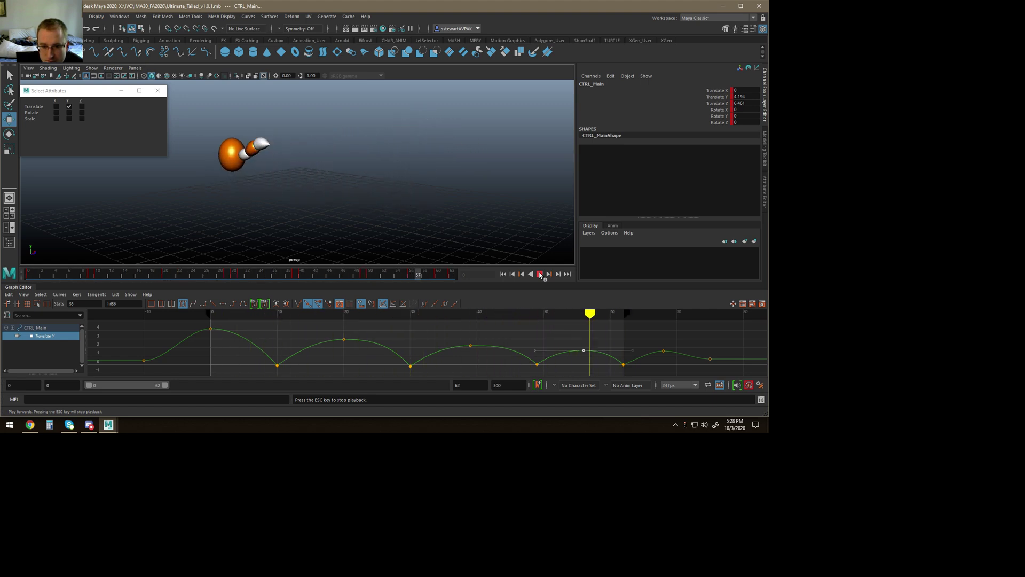
key("slash")
key("2")
left_click_drag(198, 189, 246, 196, "alt")
left_click_drag(107, 276, 10, 251)
Step: Close the Select Attributes window and show the NURBS curves again with the ball and tail in close-up
middle_click_drag(428, 160, 348, 184, "alt")
left_click_drag(347, 184, 332, 191, "alt")
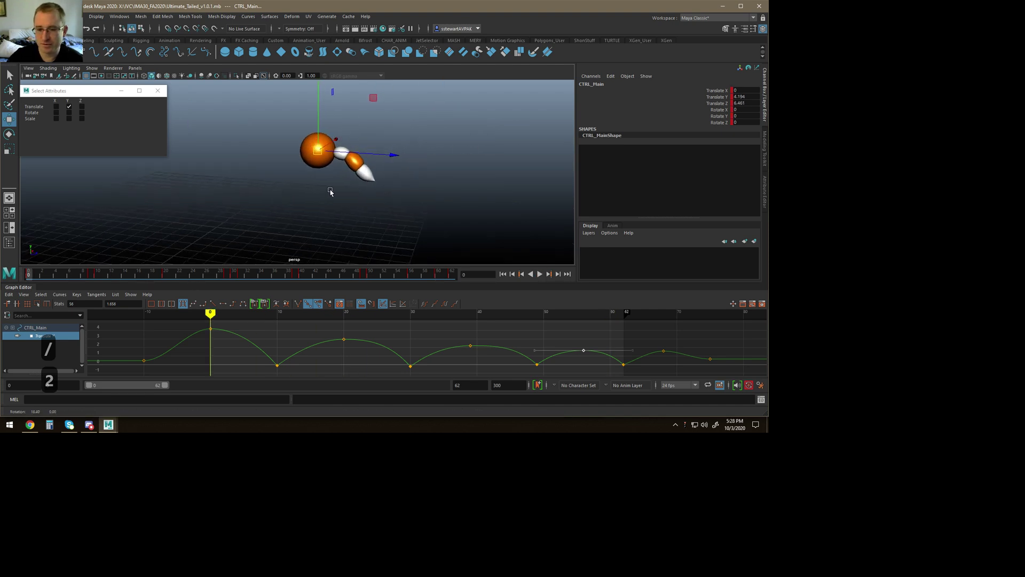
left_click(158, 90)
right_click_drag(183, 122, 342, 183, "alt")
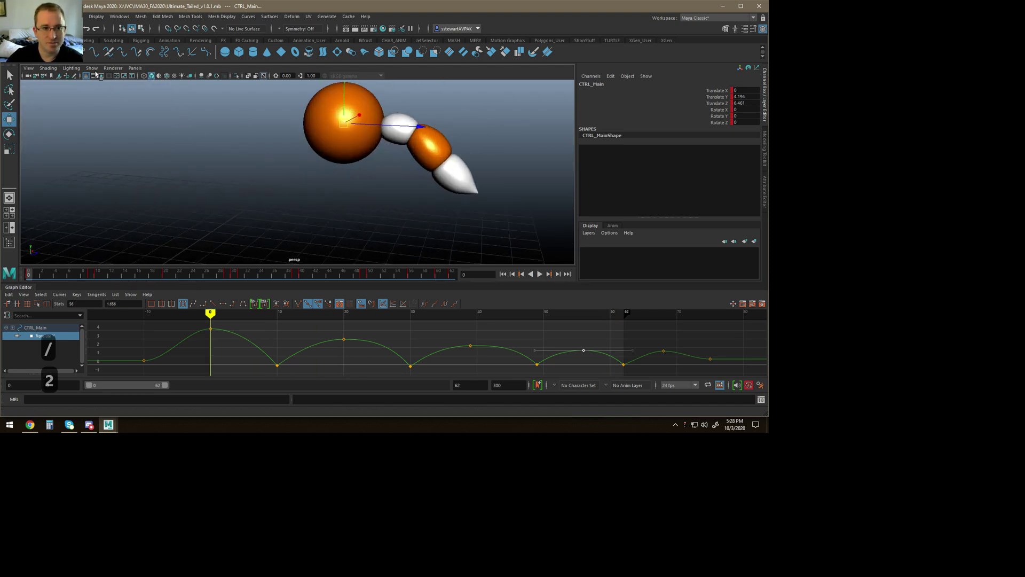
left_click(92, 68)
left_click(113, 120)
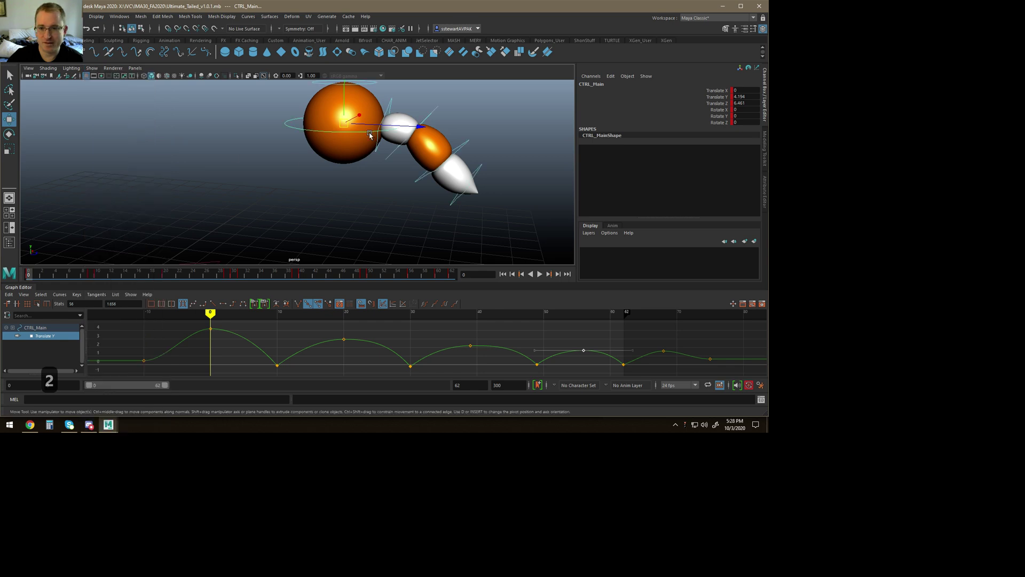
Step: Select the four tail controls and assign them to a new display layer
left_click(393, 103)
left_click(453, 128, "shift")
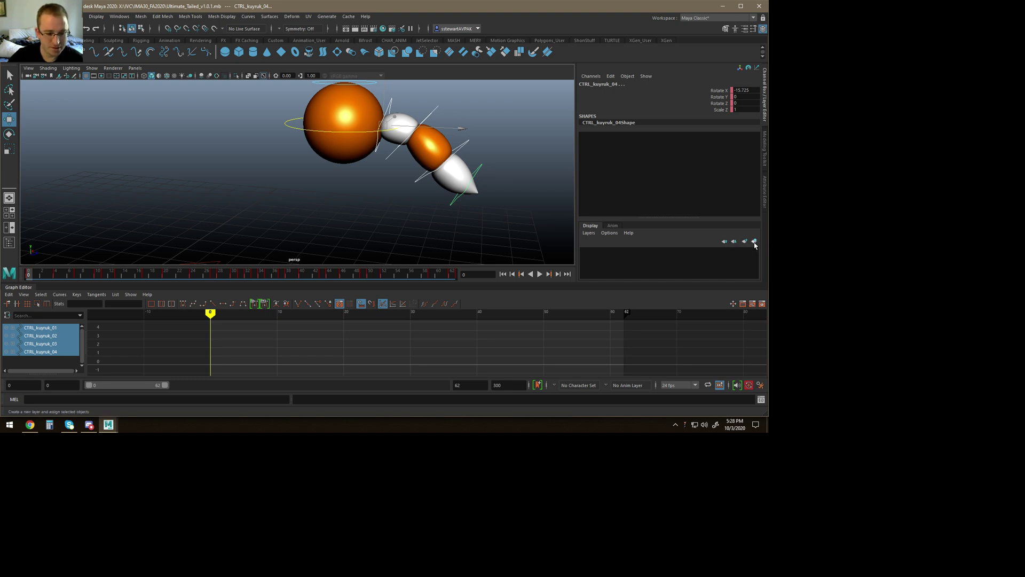
left_click(755, 242)
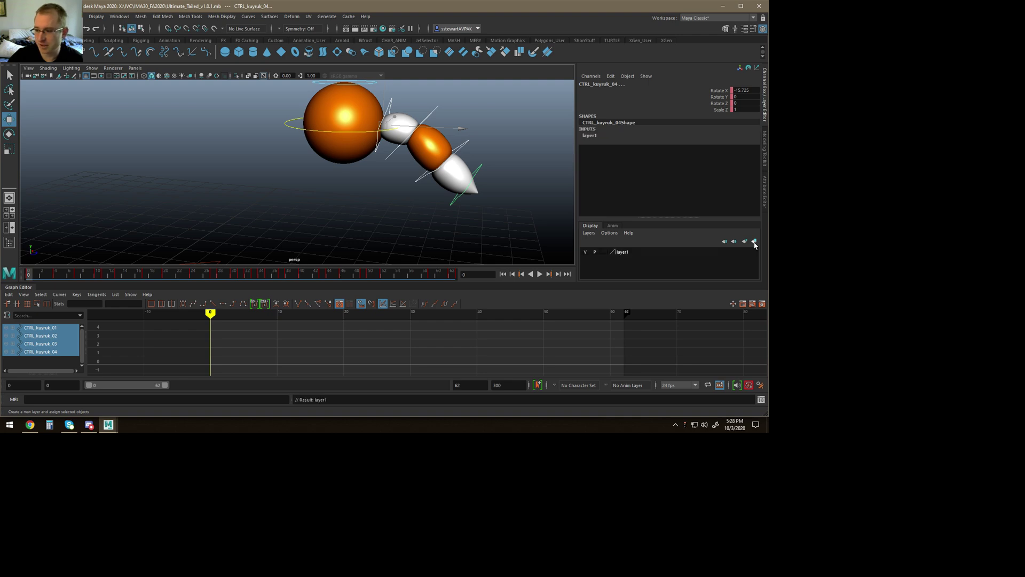
Step: Create a new animation layer from the selected tail controls and enlarge the layer list
left_click(614, 225)
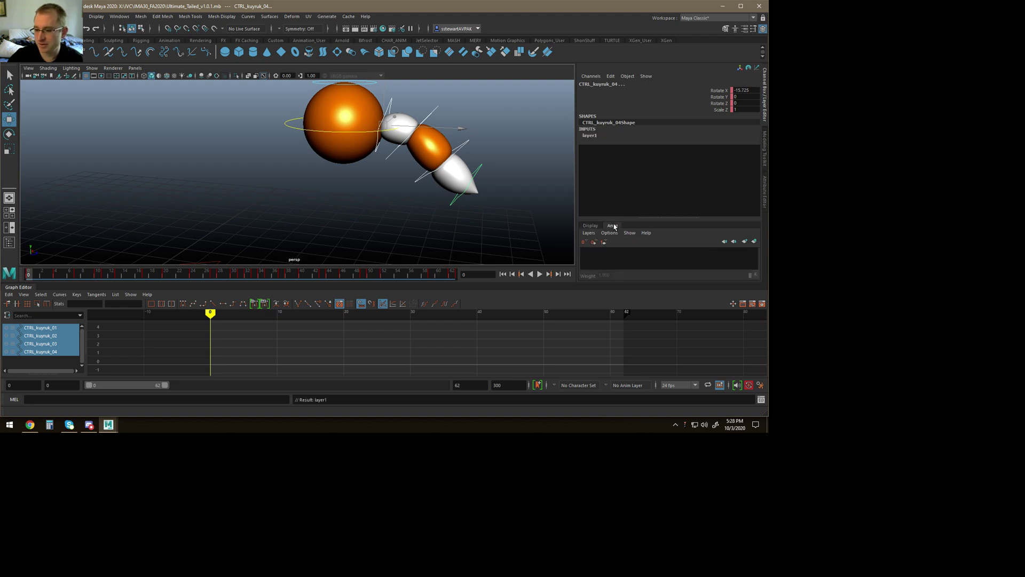
left_click(754, 242)
left_click_drag(639, 217, 604, 175)
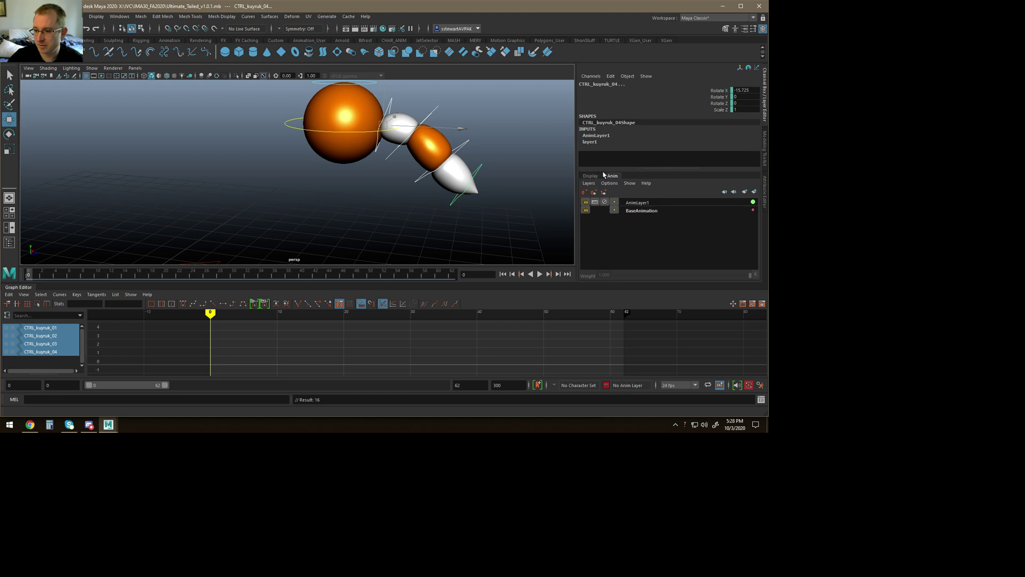
left_click(587, 176)
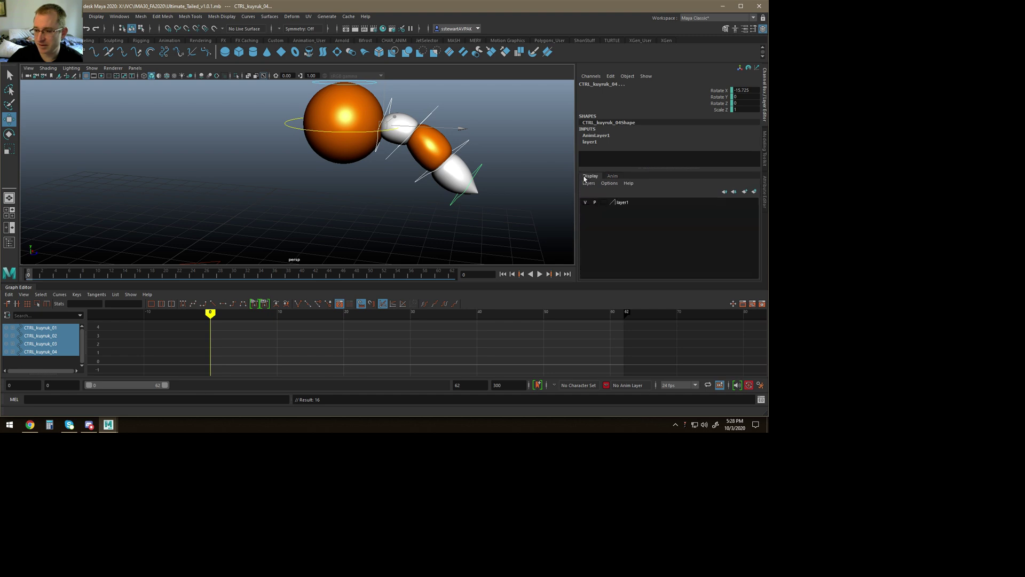
left_click(612, 176)
Step: Compare the keys of BaseAnimation and AnimLayer1, leaving AnimLayer1 as the active animation layer
left_click(647, 205)
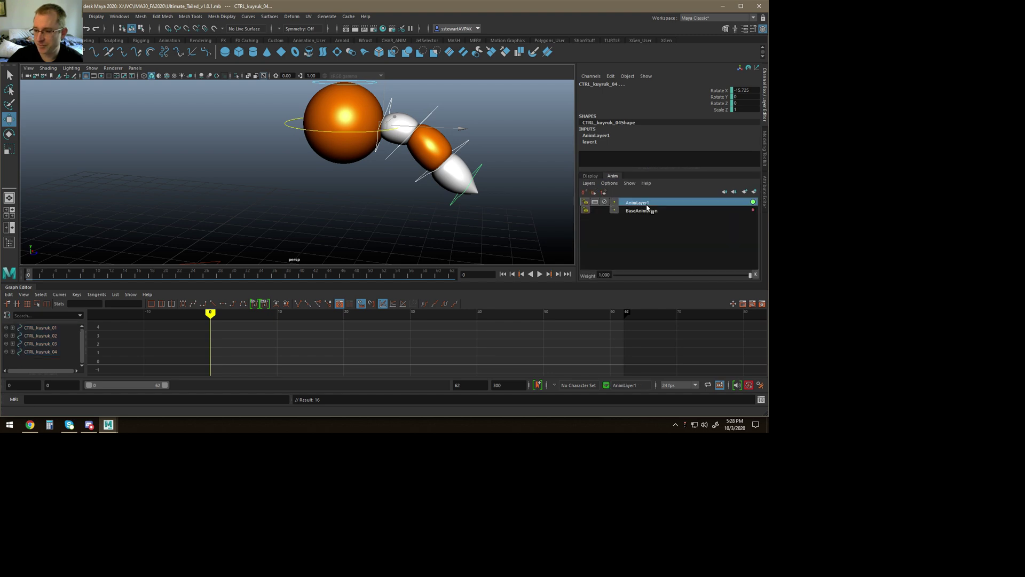
left_click(647, 214)
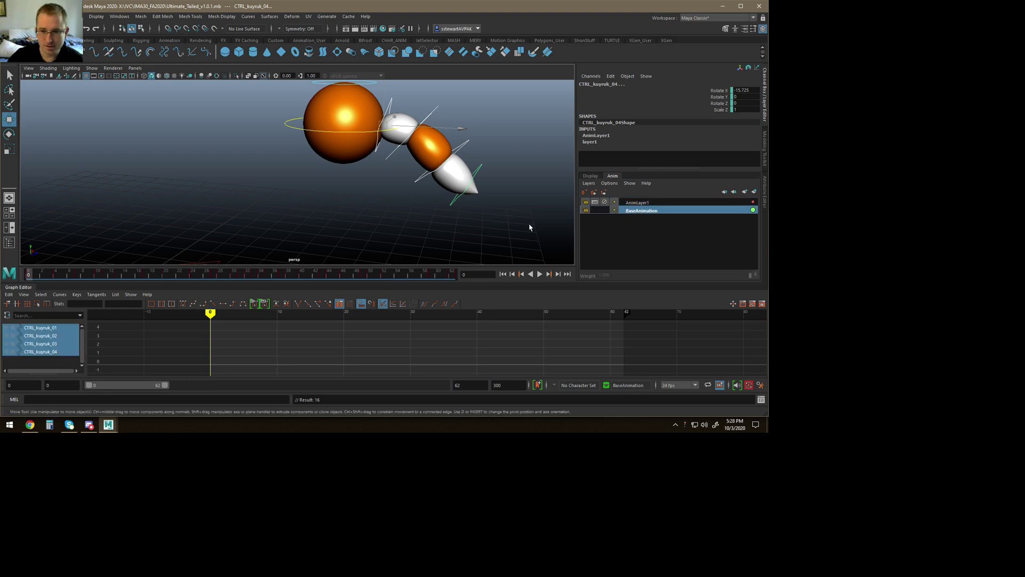
left_click(668, 202)
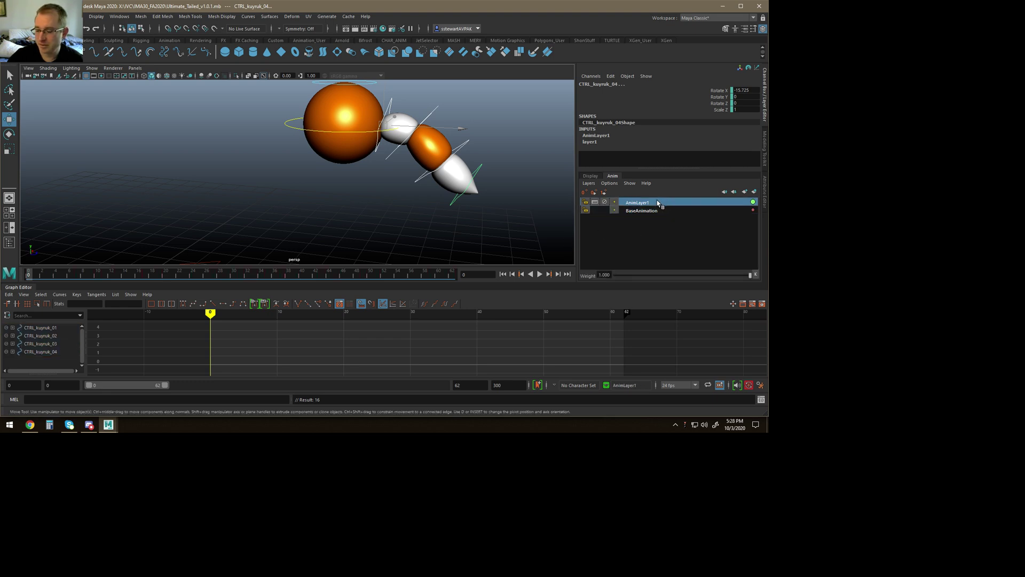
left_click(640, 211)
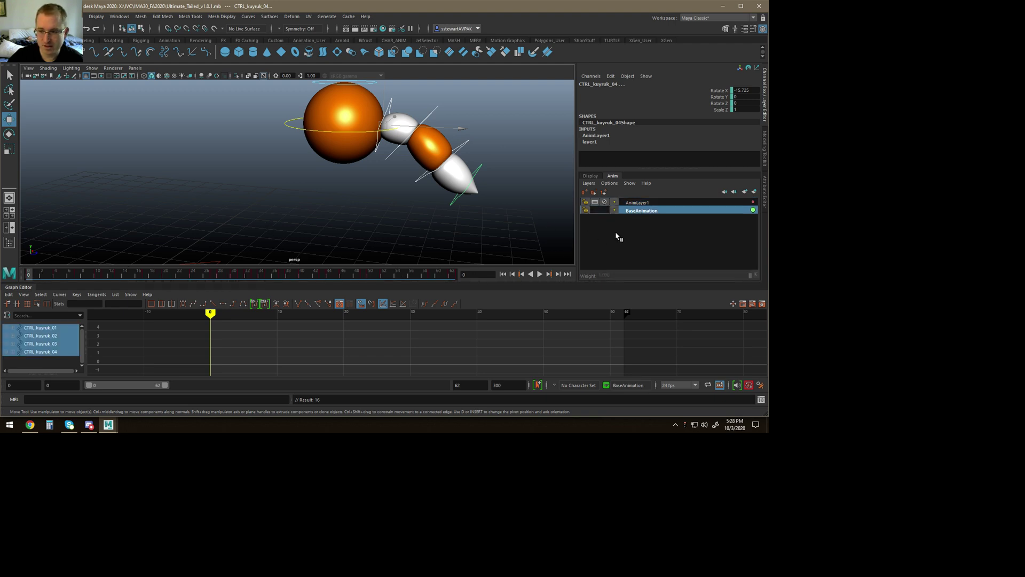
left_click(644, 202)
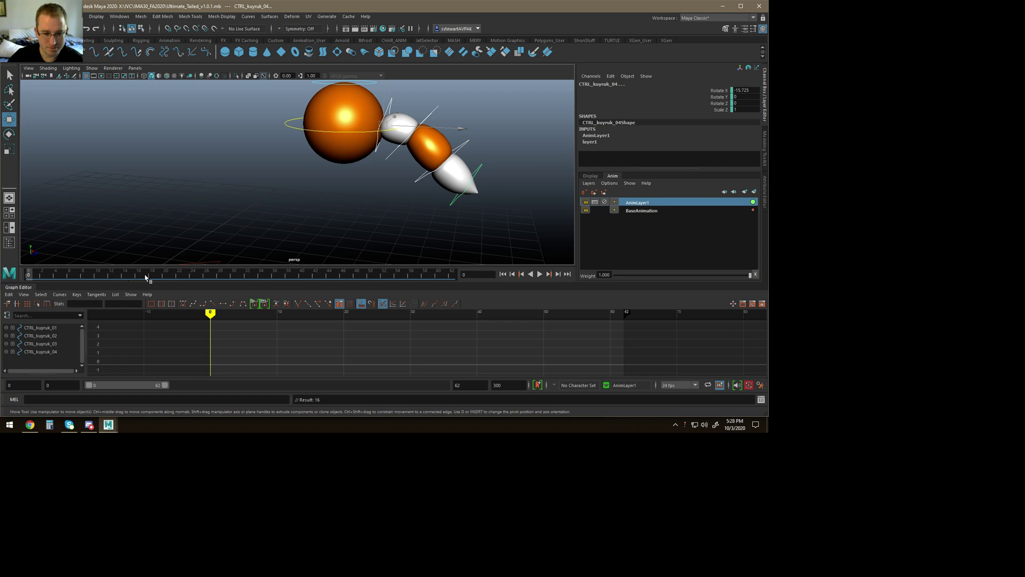
Step: Rotate the four tail controls at frame 20 on AnimLayer1 to curl the tail over the ball
left_click(167, 275)
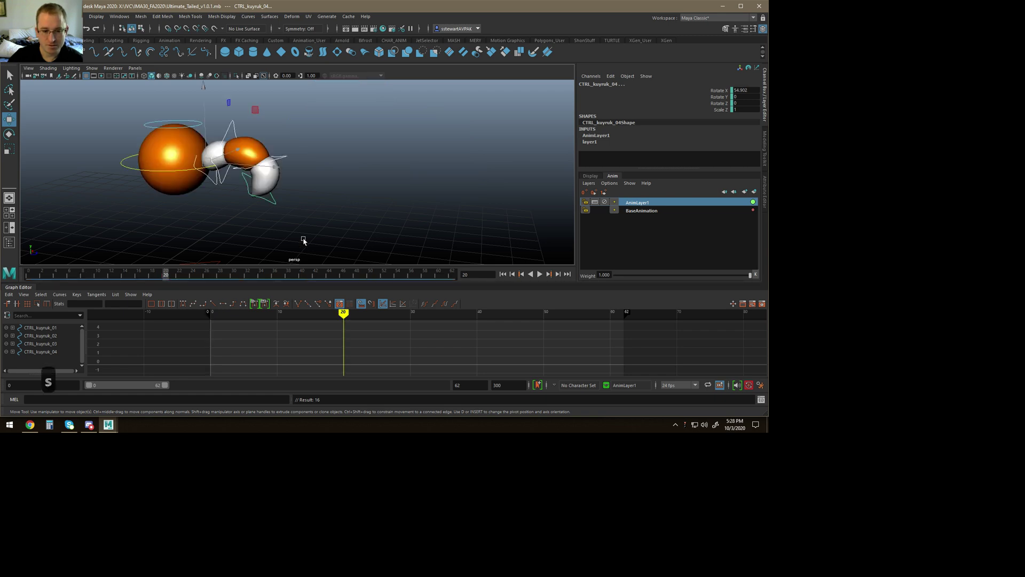
scroll(298, 213, "down", 3)
key("e")
left_click_drag(340, 146, 262, 117)
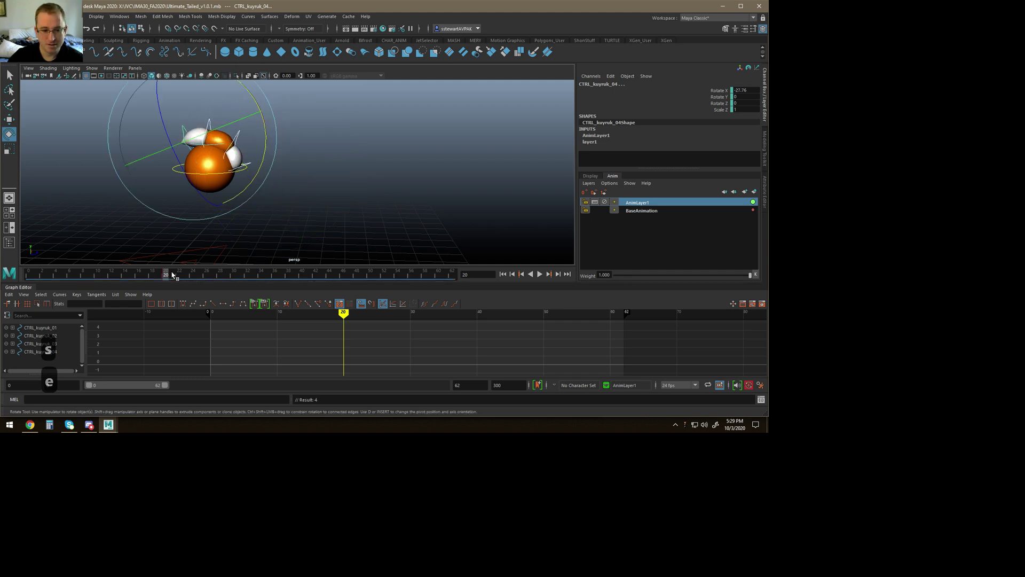
Step: Play the animation to review the curled tail and refit the Graph Editor view
key("slash")
right_click_drag(389, 199, 317, 203, "alt")
left_click(540, 274)
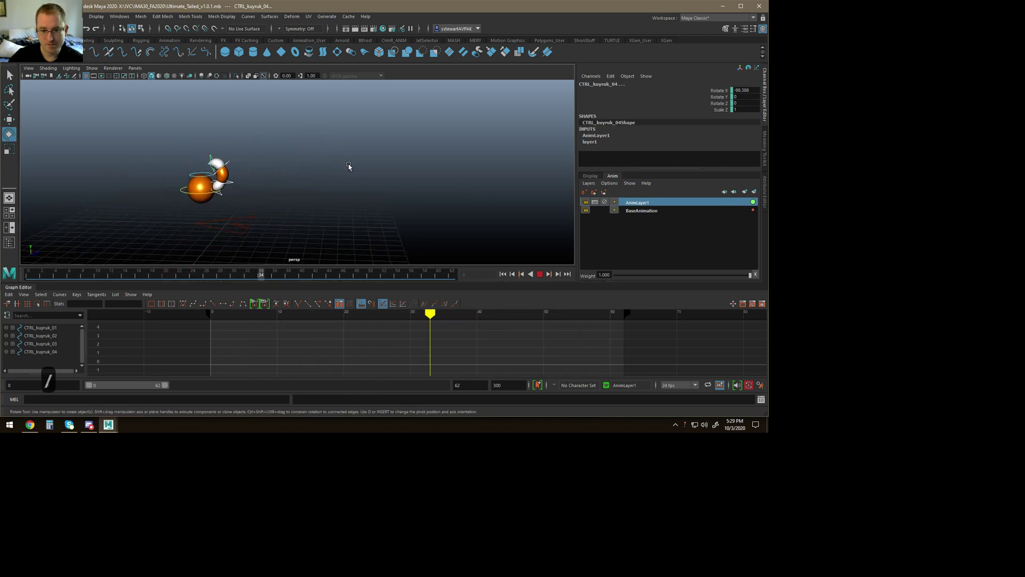
left_click(543, 274)
key("f")
key("f")
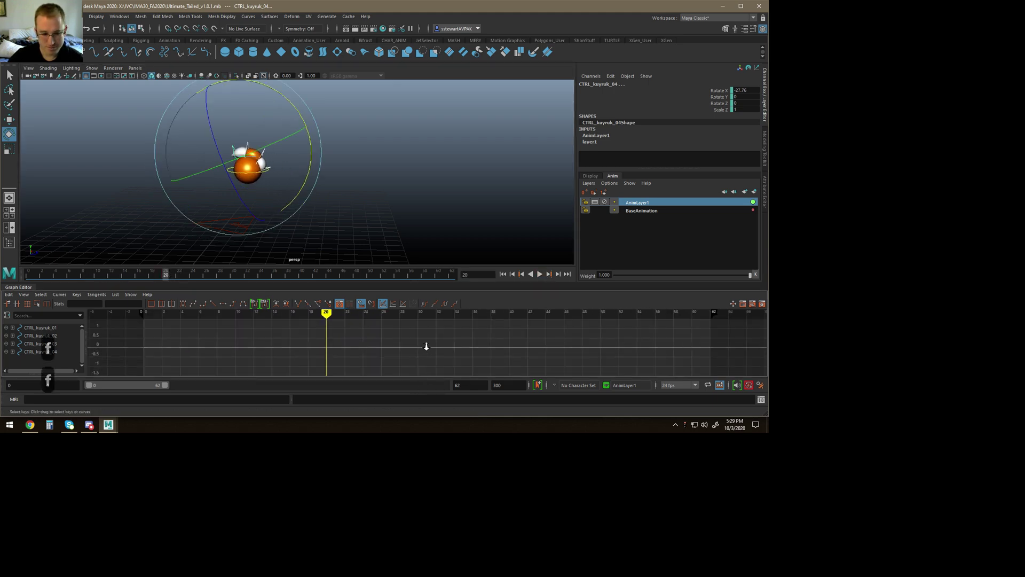
scroll(426, 346, "down", 5)
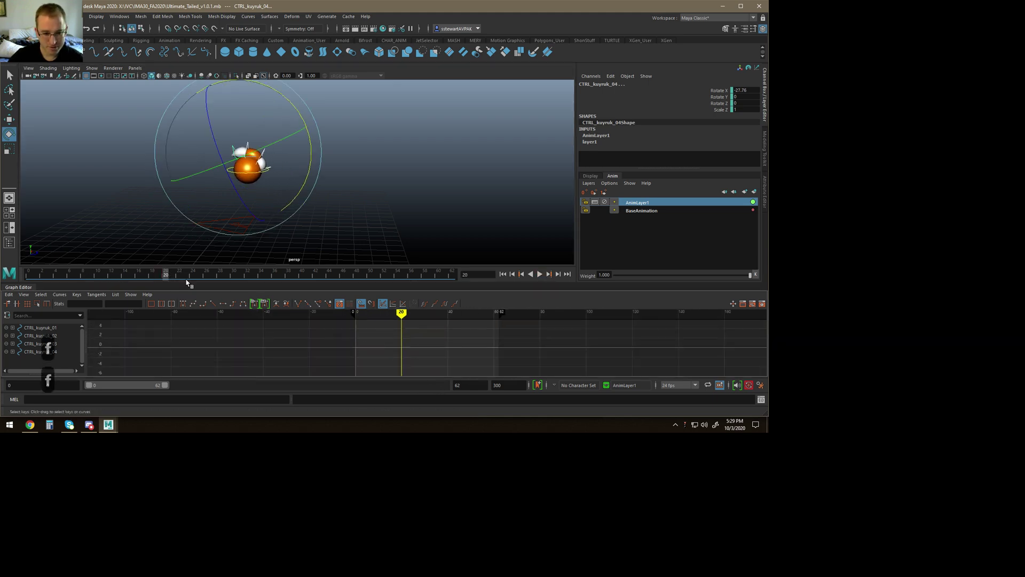
Step: Filter the Graph Editor to show only the Rotate X channels and select the tail keys at frame 20
left_click(130, 295)
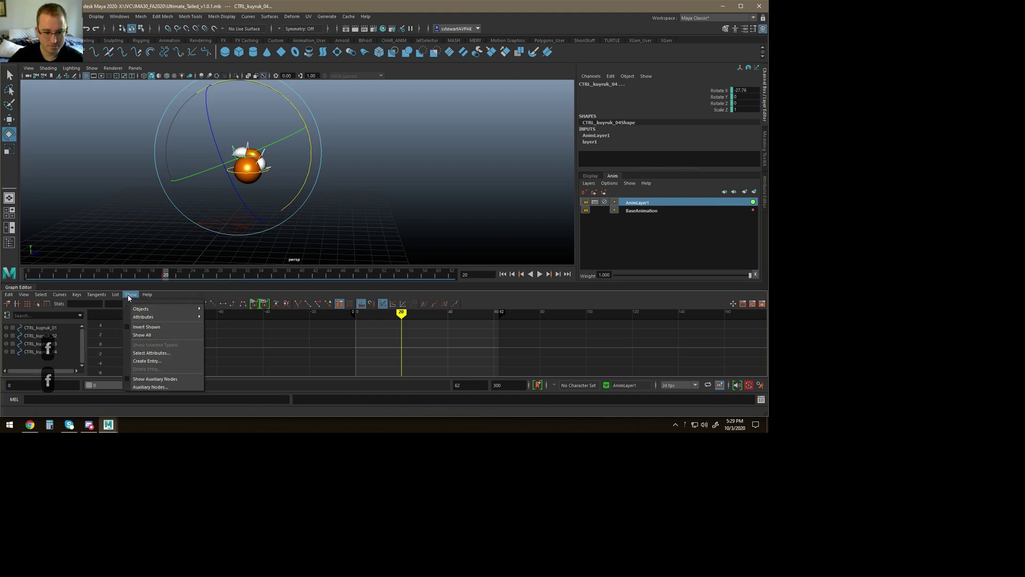
left_click(151, 353)
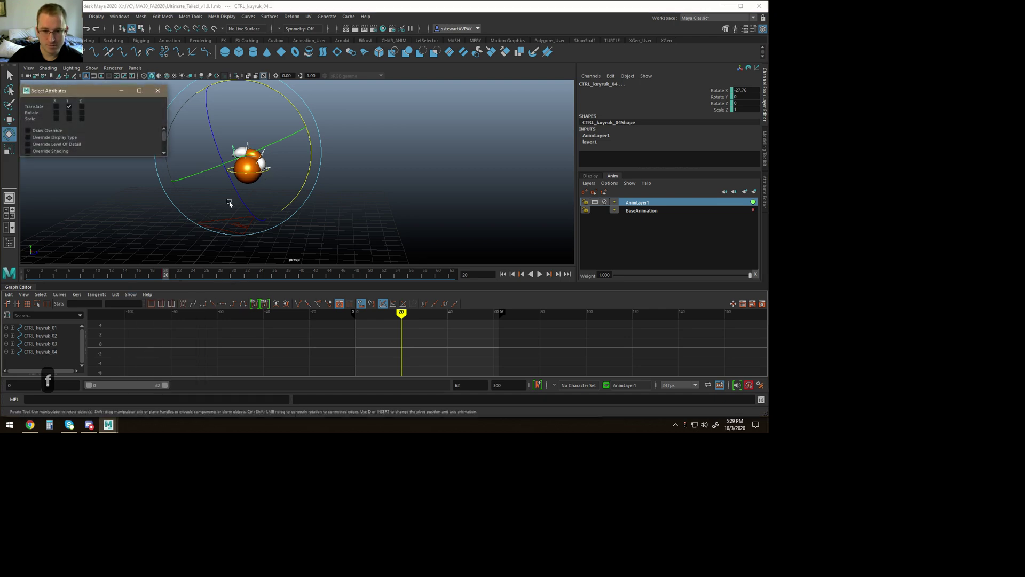
left_click(55, 113)
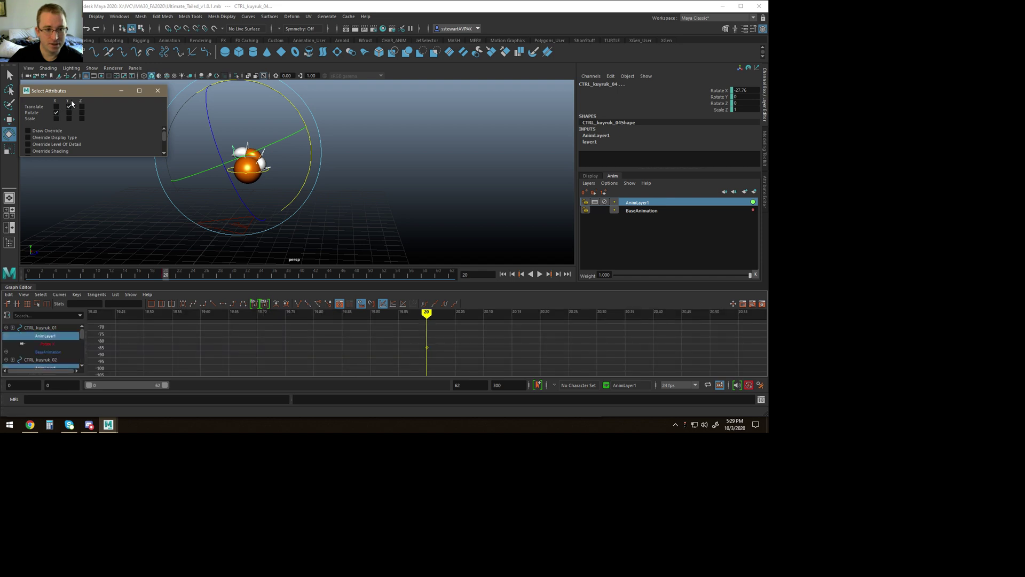
left_click_drag(389, 338, 428, 365)
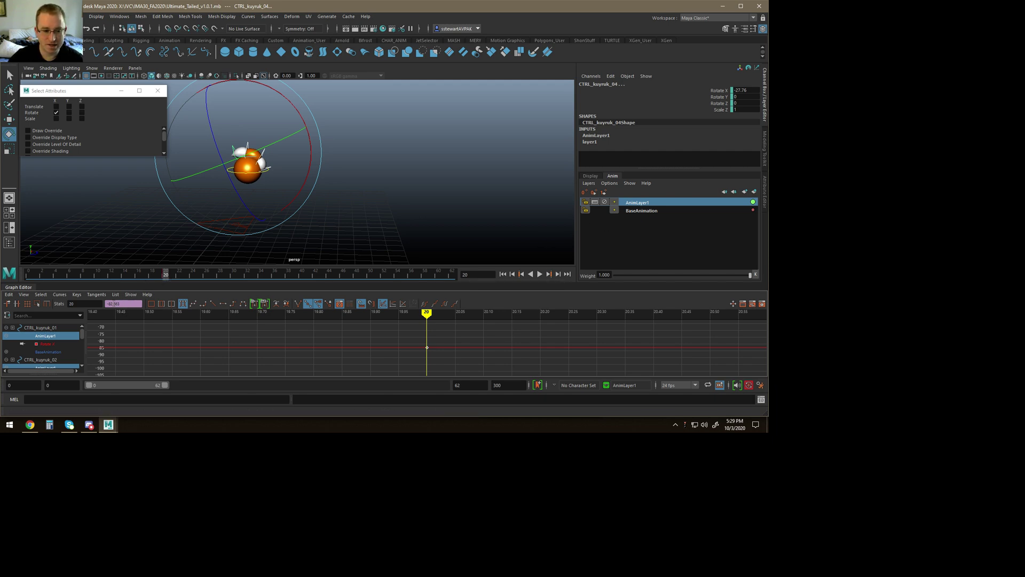
Step: Mute and lock AnimLayer1, play the base animation alone, and reactivate the layer at frame 20
left_click(605, 203)
left_click(585, 202)
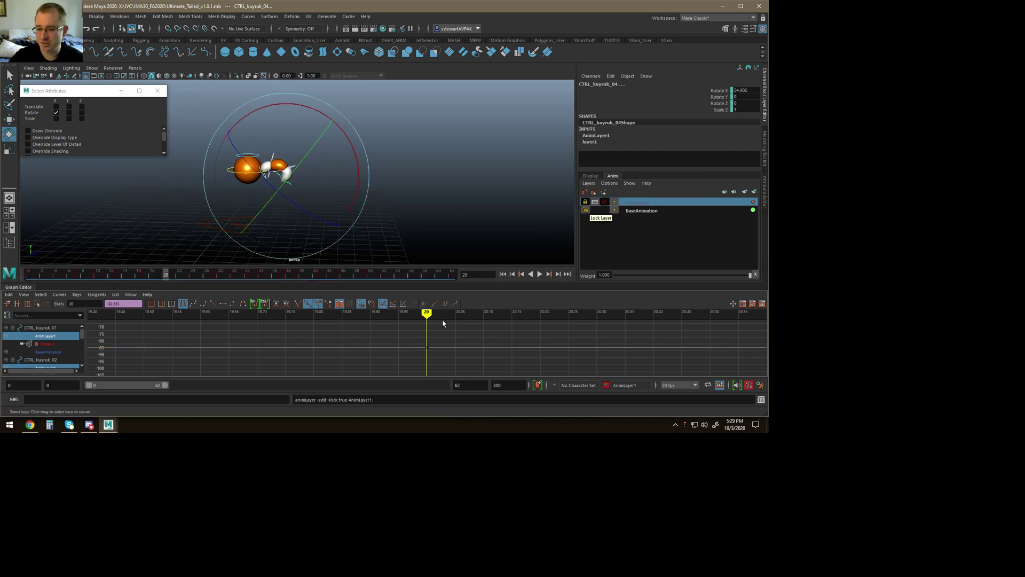
left_click(540, 274)
key("Escape")
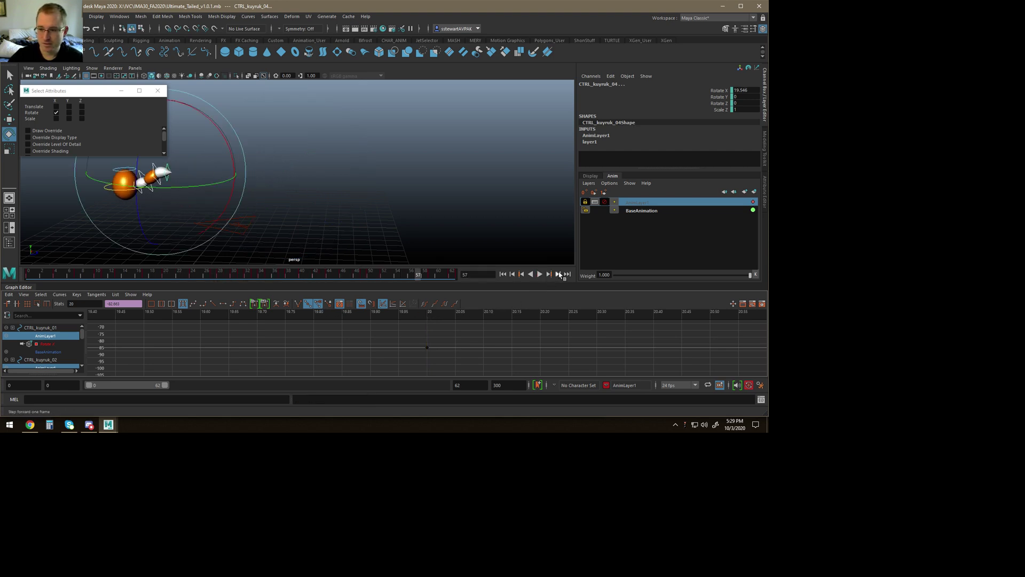
left_click(426, 313)
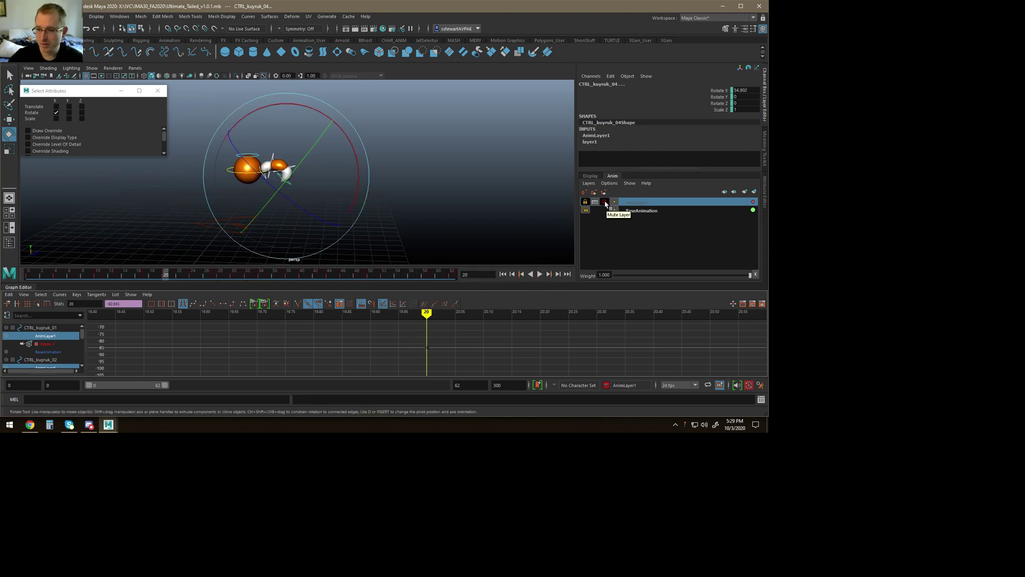
left_click(605, 202)
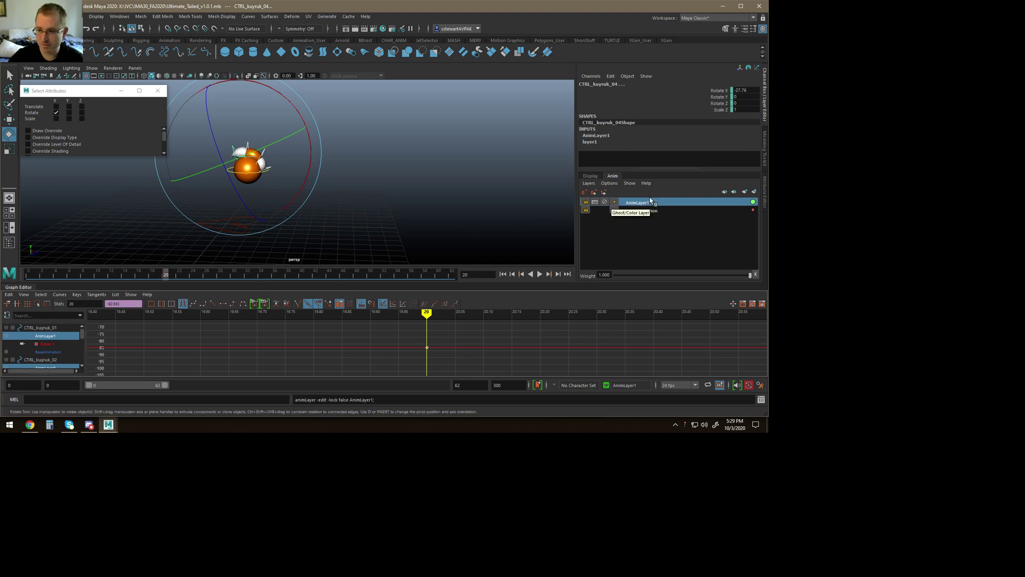
Step: Reset the AnimLayer1 tail rotation key at frame 20 to 0 and frame the first tail control's Rotate X curve
left_click(587, 193)
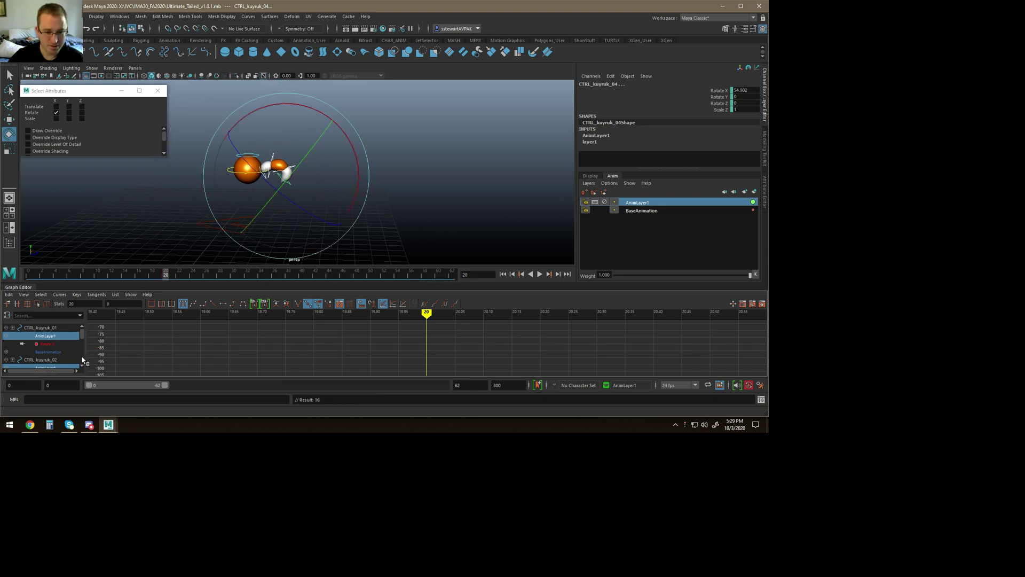
left_click(54, 346)
key("f")
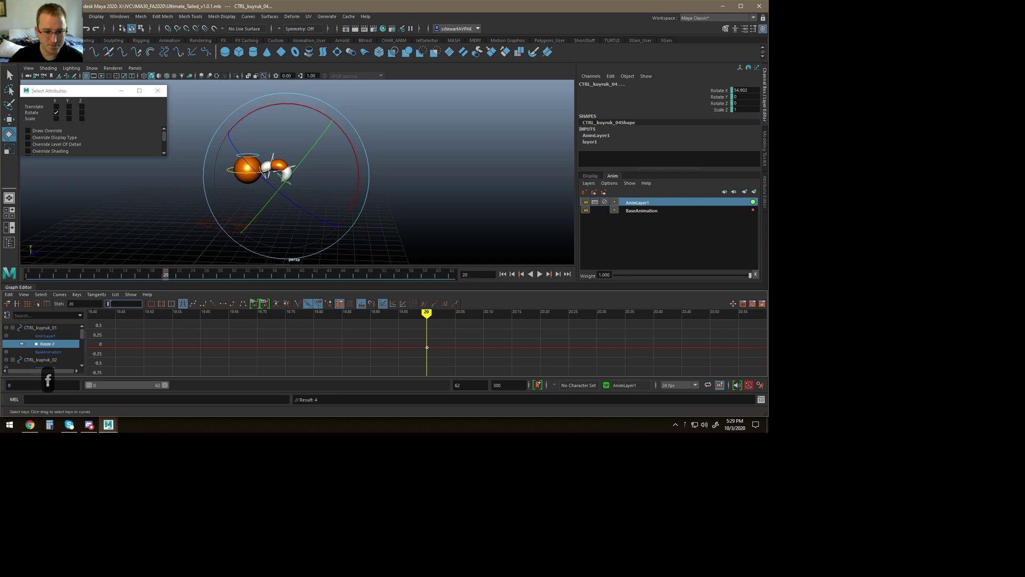
Step: Set neutral keys on the tail controls on AnimLayer1 with the ball viewed along its tail
left_click_drag(380, 213, 336, 213, "alt")
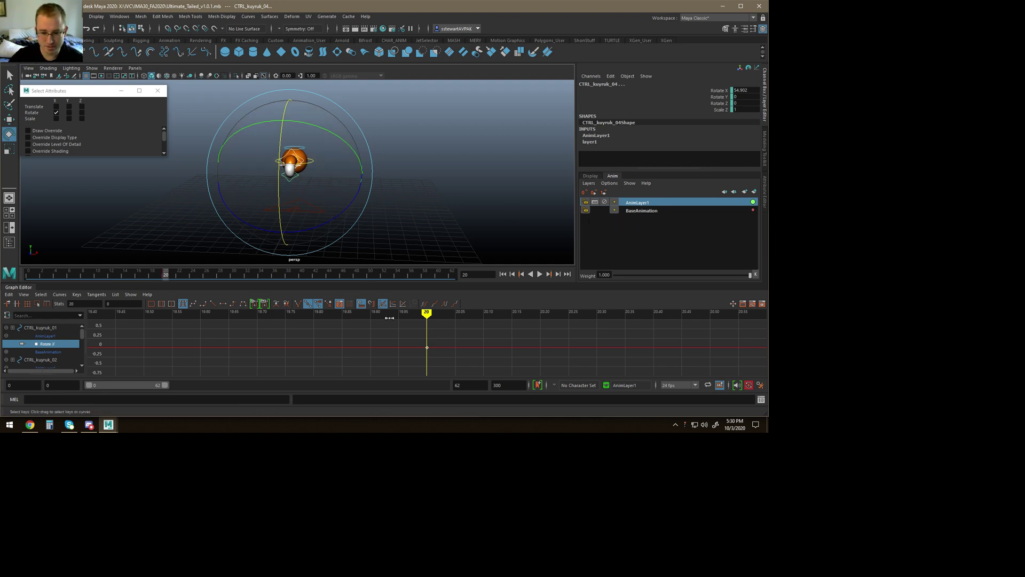
left_click_drag(332, 229, 348, 252, "alt")
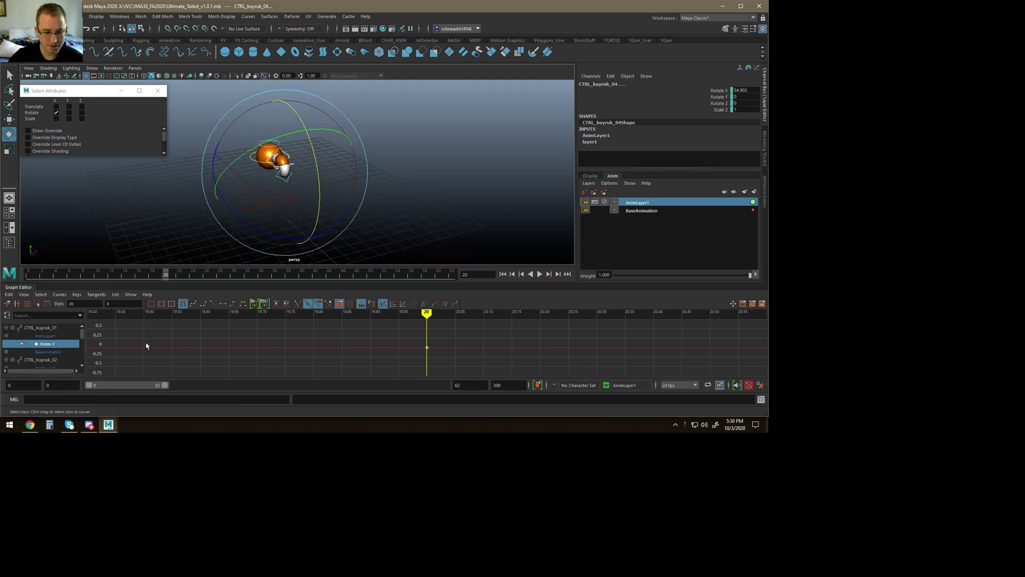
left_click_drag(138, 273, 604, 279)
key("s")
key("s")
left_click_drag(426, 224, 347, 236, "alt")
Step: Rotate the tail controls sideways on AnimLayer1 at frame 20, in the mid-30s, and at frame 49
left_click_drag(53, 275, 27, 274)
left_click_drag(241, 233, 277, 223, "alt")
left_click_drag(52, 270, 165, 273)
mouse_move(271, 202)
left_mouse_down()
mouse_move(292, 201)
mouse_move(251, 201)
left_mouse_up()
left_click_drag(190, 277, 282, 270)
left_click_drag(305, 224, 341, 201)
left_click_drag(307, 274, 363, 274)
left_click_drag(311, 131, 401, 224)
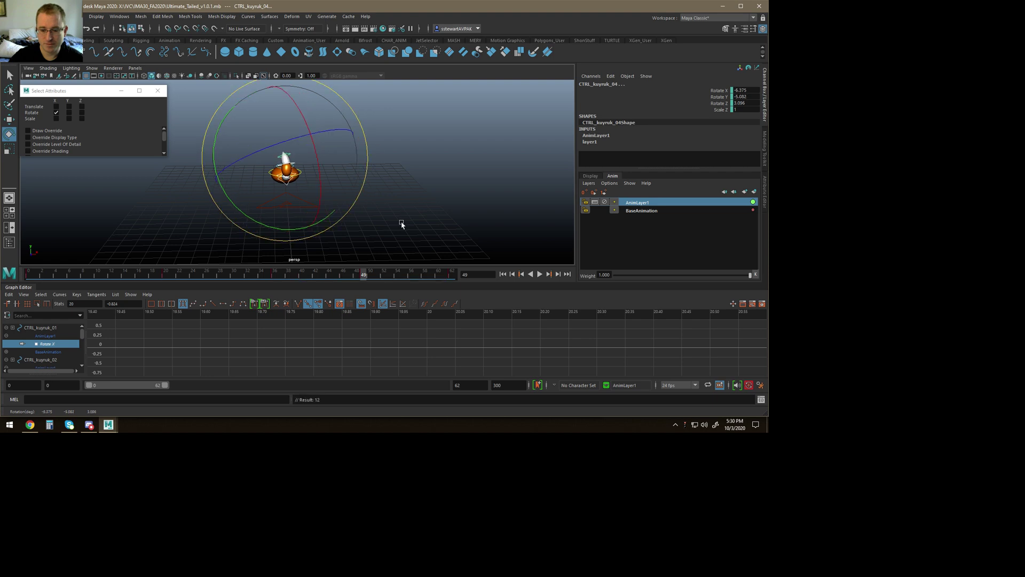
Step: Review the tail sway in playback and rotate the tail controls sideways at frame 0
left_click_drag(372, 273, 554, 288)
left_click(539, 274)
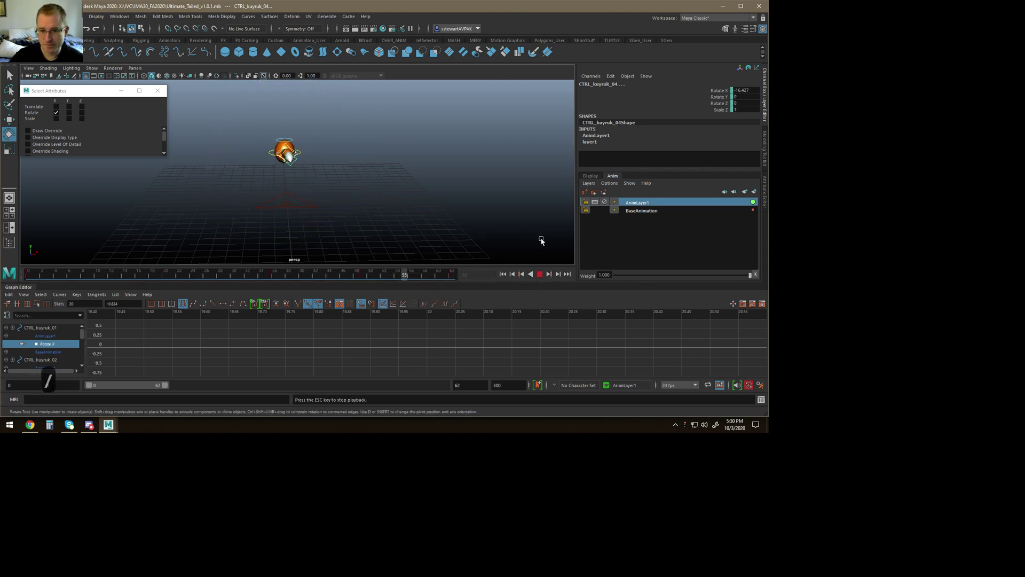
mouse_move(492, 277)
left_mouse_down()
mouse_move(65, 275)
mouse_move(43, 263)
left_mouse_up()
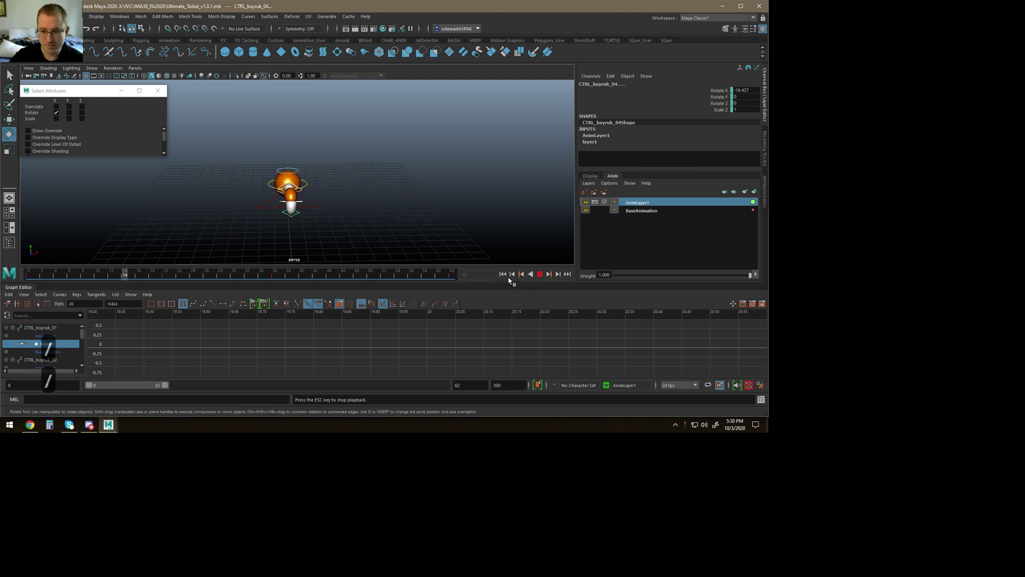
key("Escape")
left_click_drag(333, 229, 278, 274)
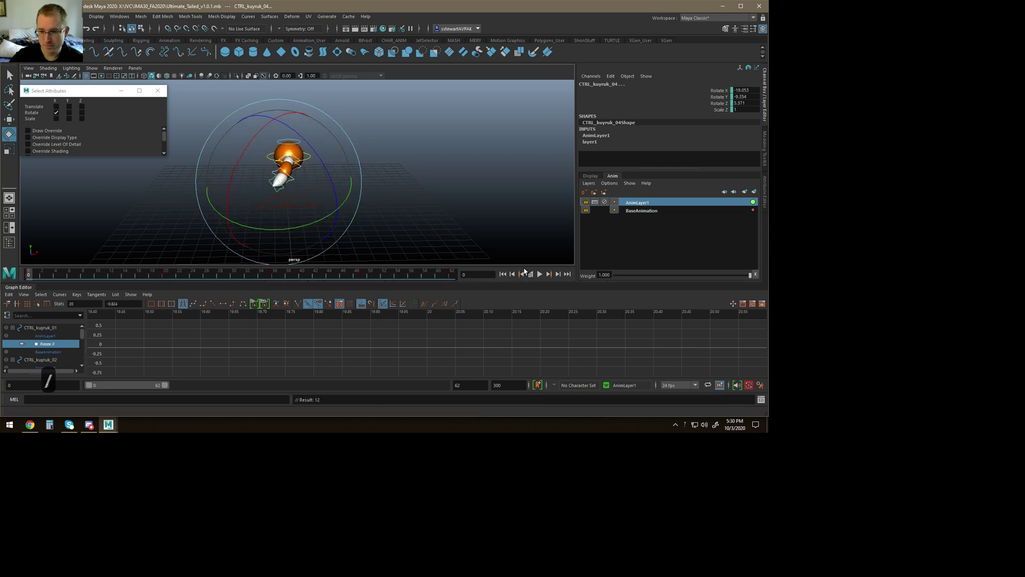
left_click(541, 274)
key("Escape")
Step: Key a sideways tail rotation a few frames before frame 20 and delete the tail keys at frame 20
left_click(165, 273)
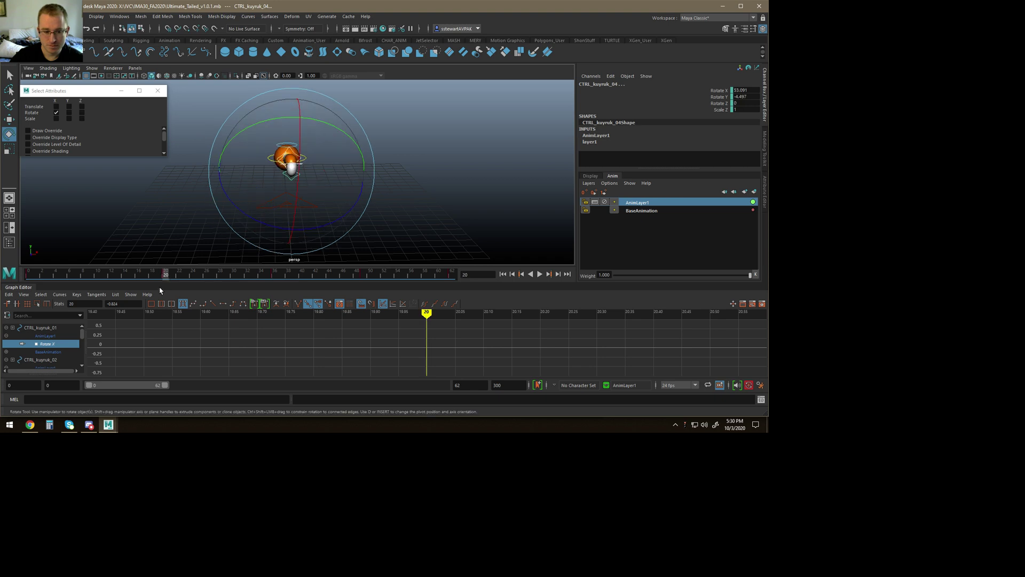
mouse_move(165, 274)
left_mouse_down()
mouse_move(29, 273)
mouse_move(165, 272)
mouse_move(145, 271)
left_mouse_up()
left_click_drag(277, 213, 249, 196)
key("s")
left_click_drag(137, 275, 162, 275)
left_click(167, 275)
right_click(167, 274)
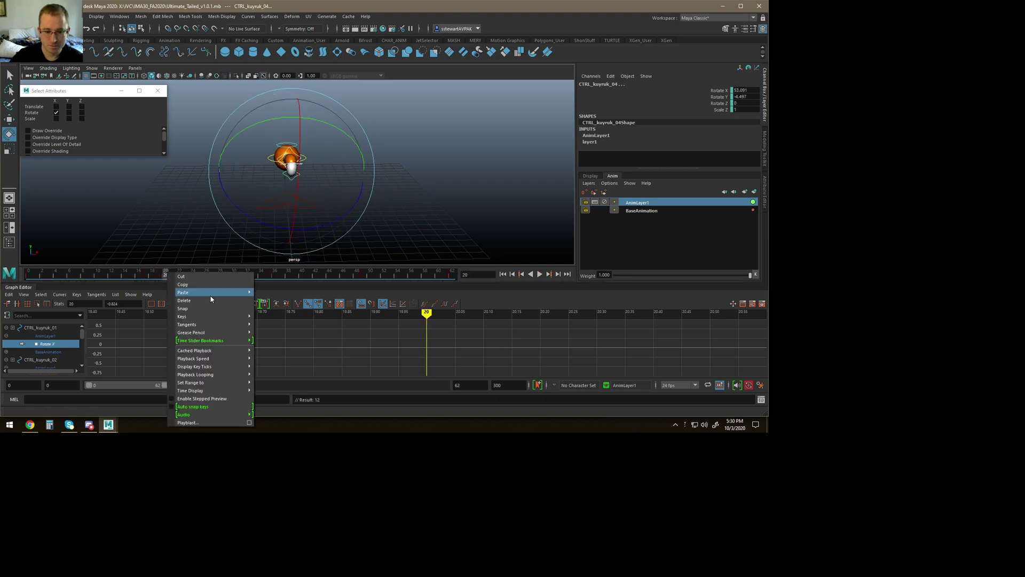
left_click(206, 300)
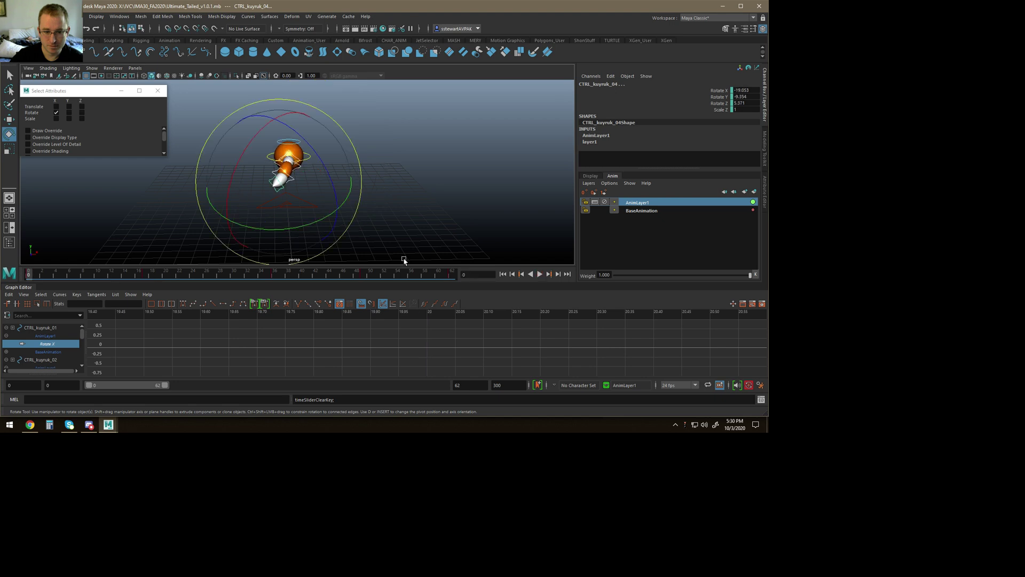
Step: Play the animation with the NURBS curves hidden and examine the tail's sideways sway from several angles
left_click(540, 274)
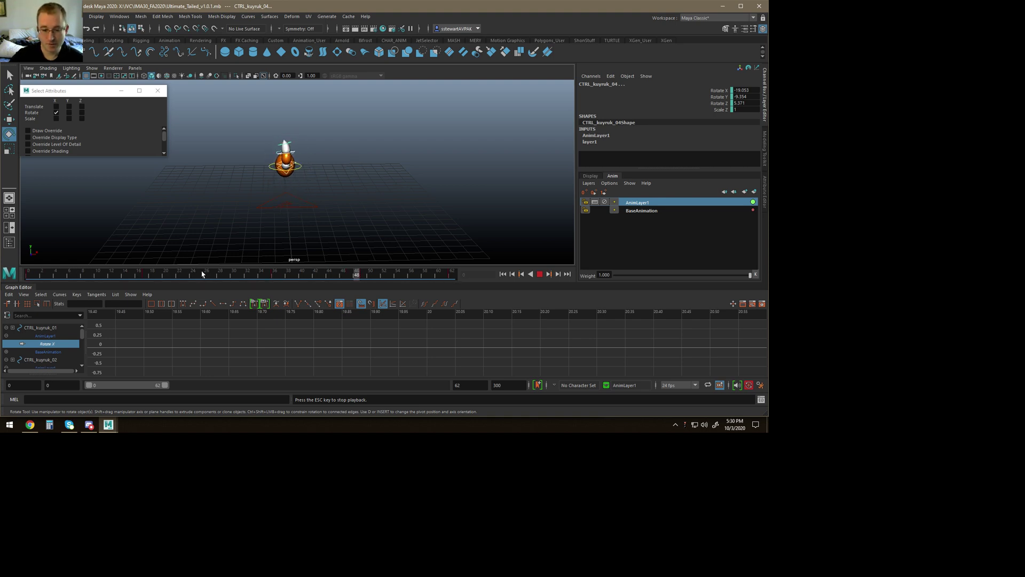
left_click_drag(305, 277, 221, 274, "shift")
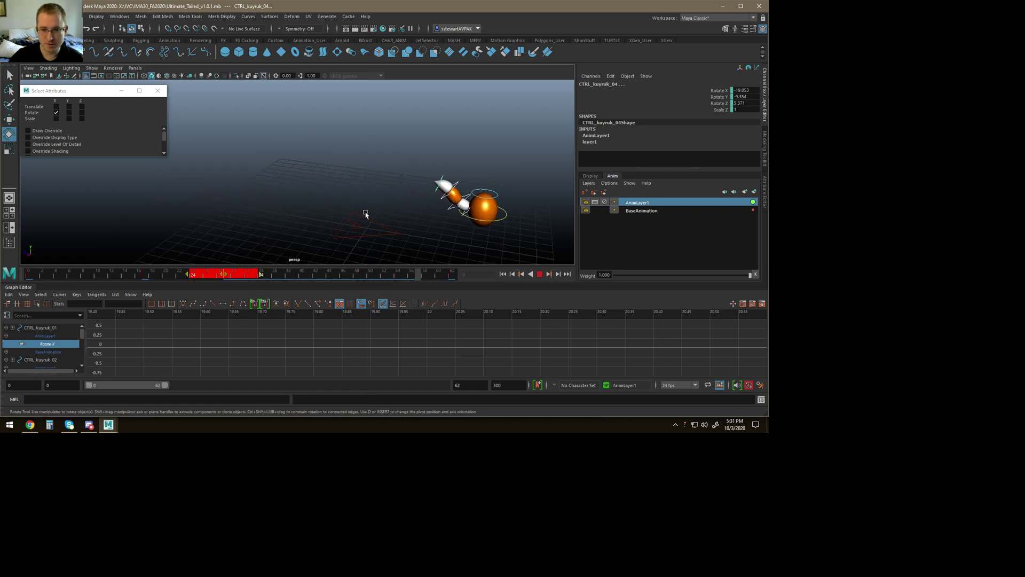
left_click(92, 68)
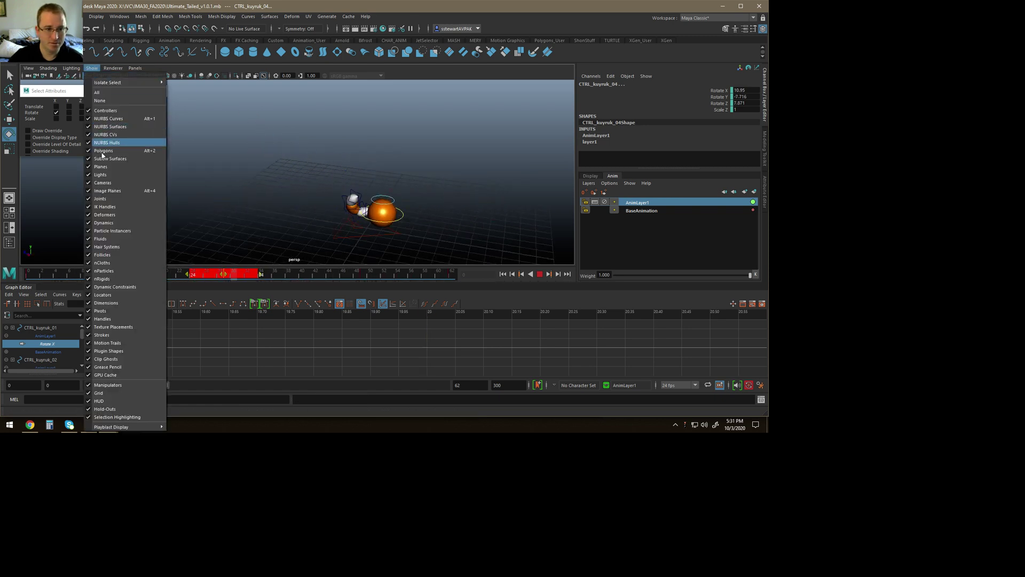
left_click(105, 118)
key("f")
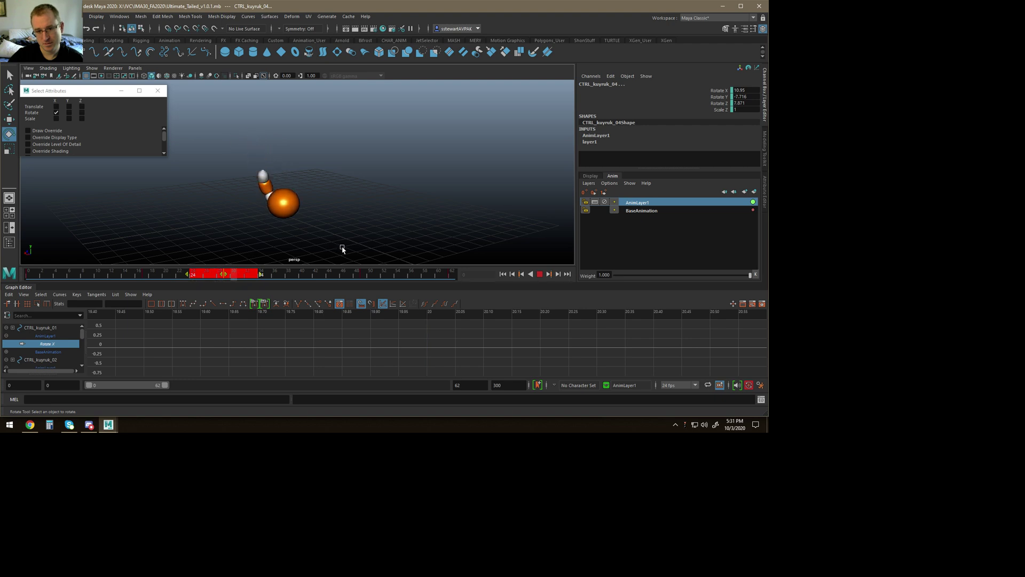
left_click_drag(319, 247, 280, 241, "alt")
left_click_drag(352, 245, 557, 212, "alt")
left_click_drag(309, 192, 254, 212, "alt")
left_click(292, 230)
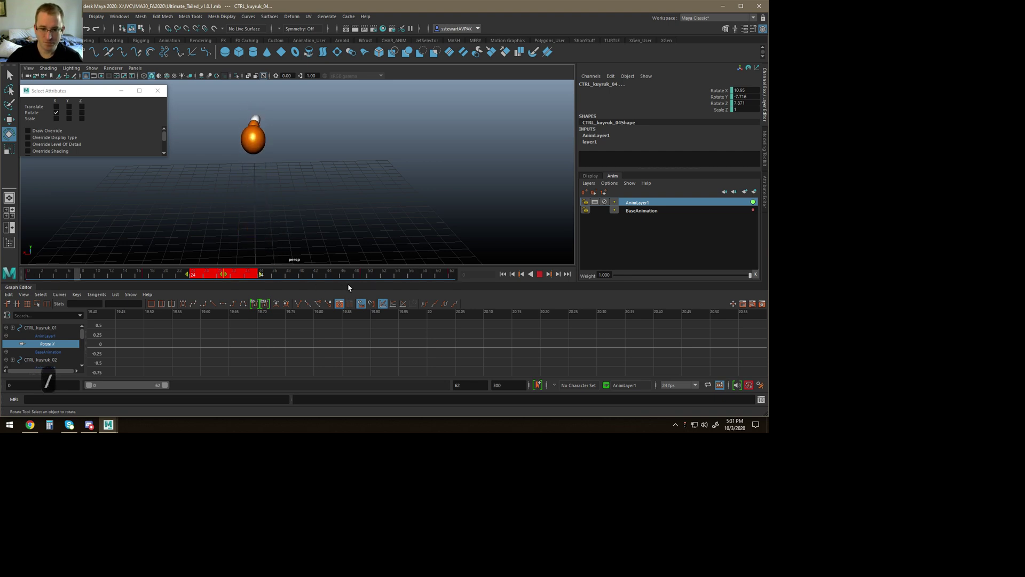
left_click(540, 274)
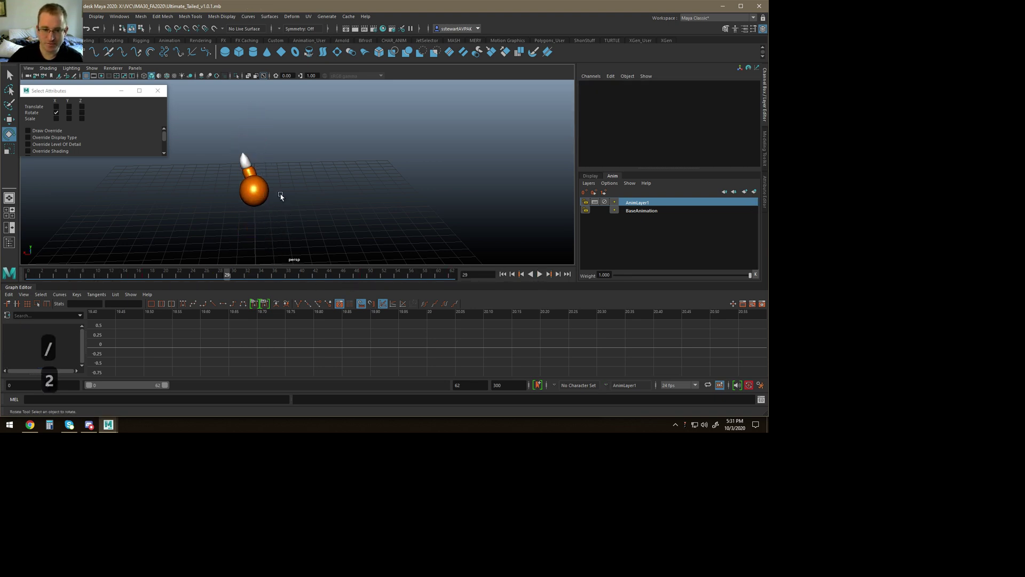
Step: Show the NURBS curves again and select the ball's CTRL_Main control
left_click(93, 68)
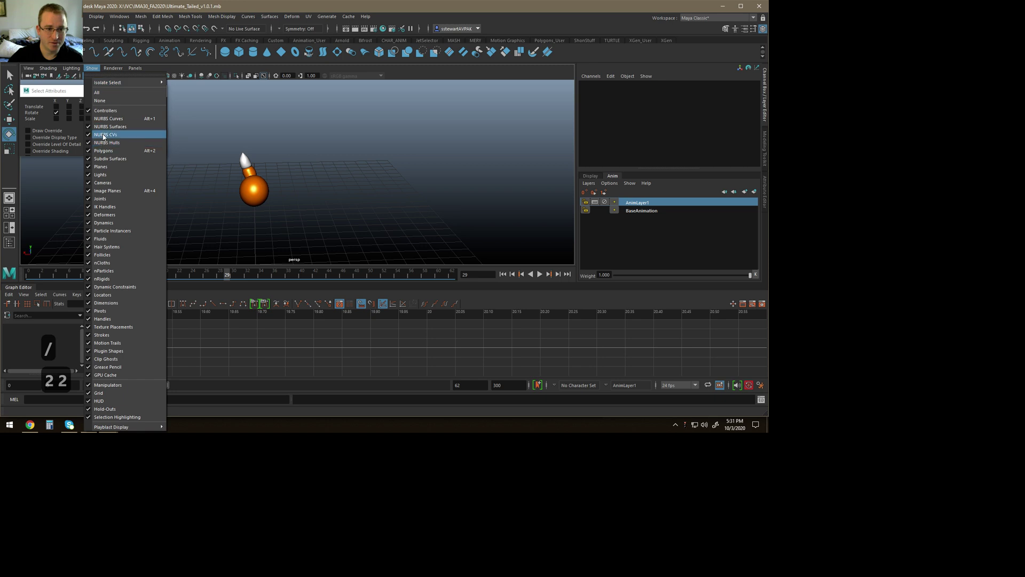
left_click(107, 118)
left_click(271, 192)
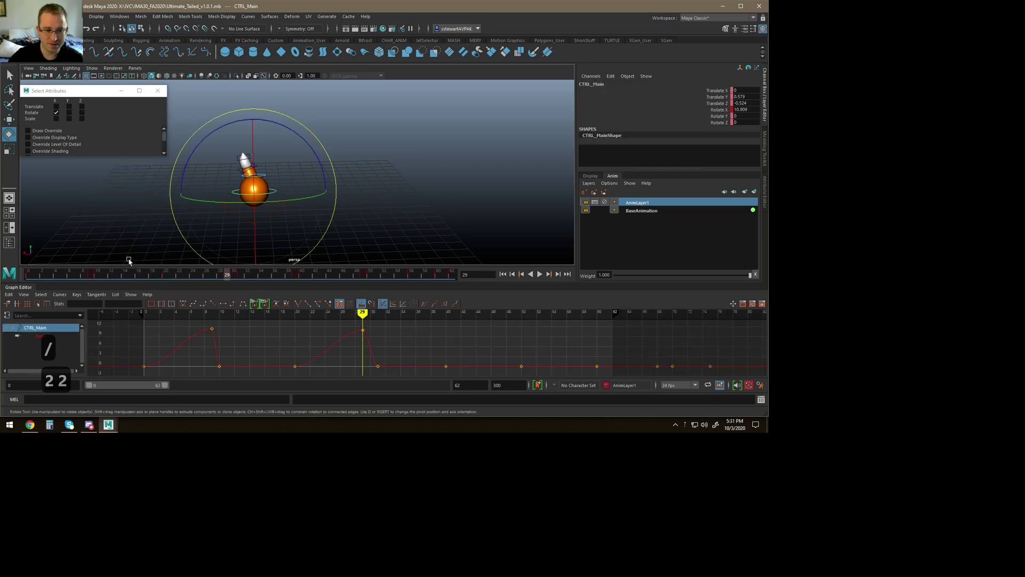
Step: Review the bounce in playback, key the CTRL_Main control at frame 16 and activate the Move tool
key("alt+v")
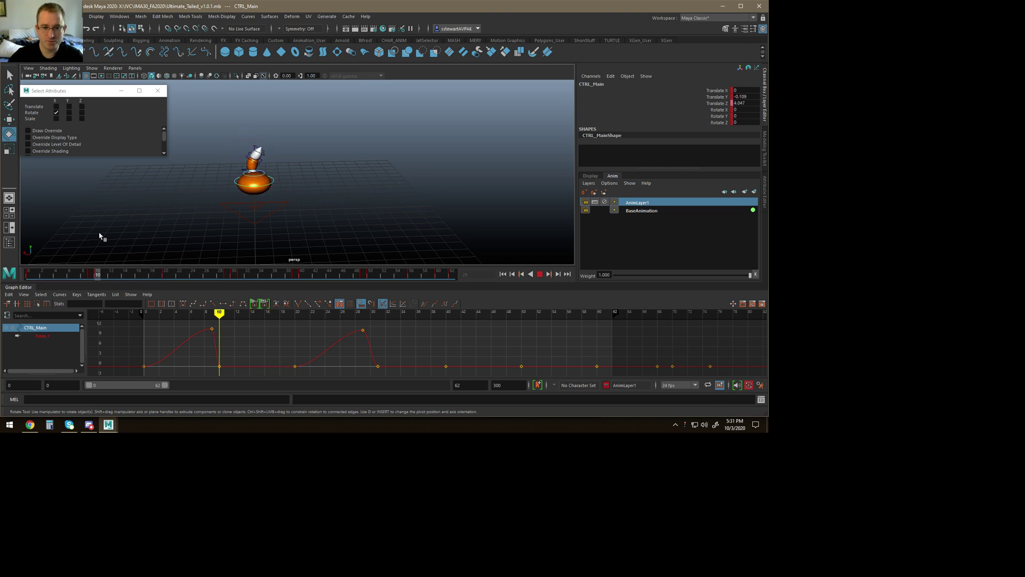
key("alt+v")
key("s")
key("w")
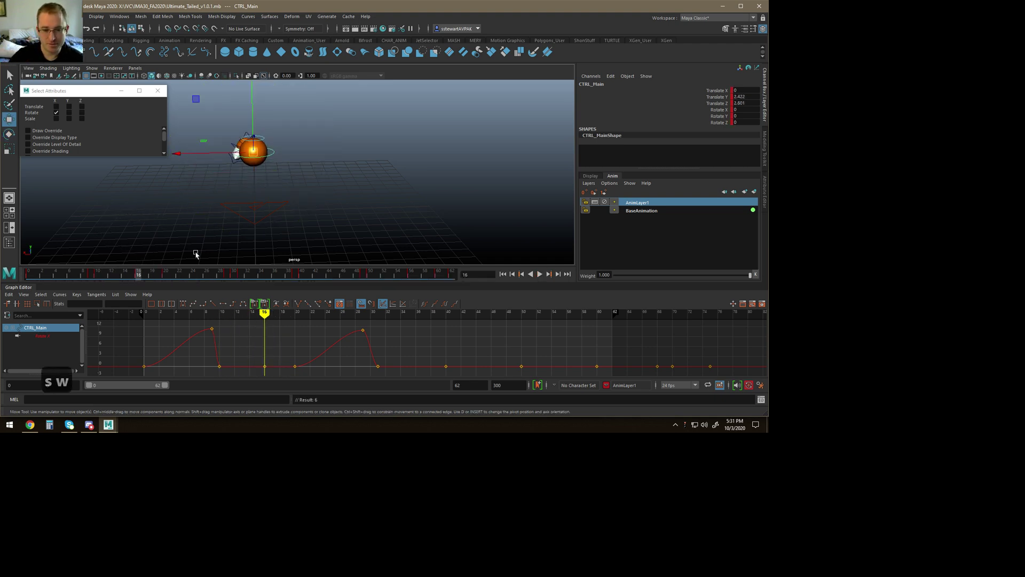
right_click(637, 202)
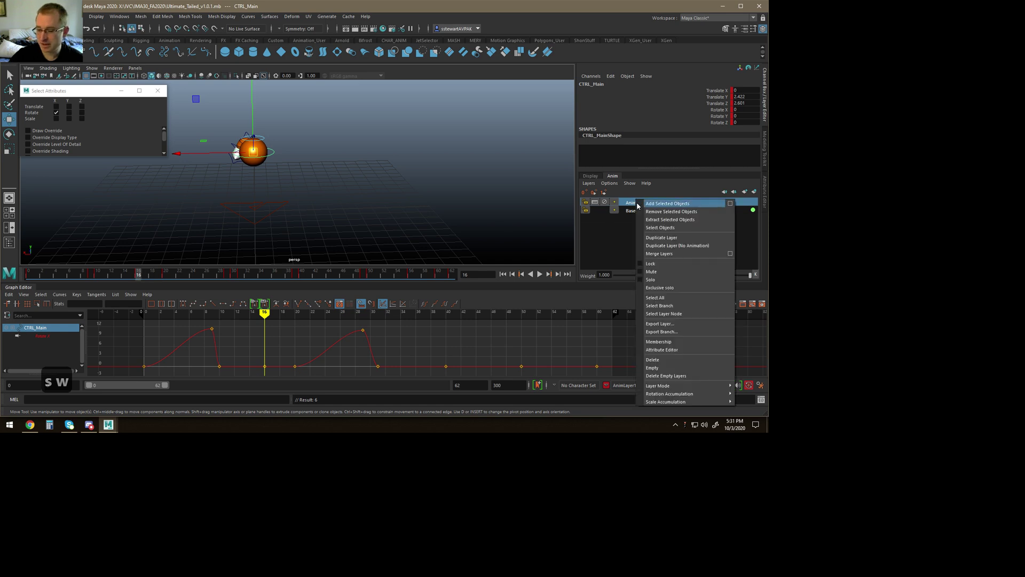
left_click(650, 207)
left_click(647, 211)
left_click(658, 204)
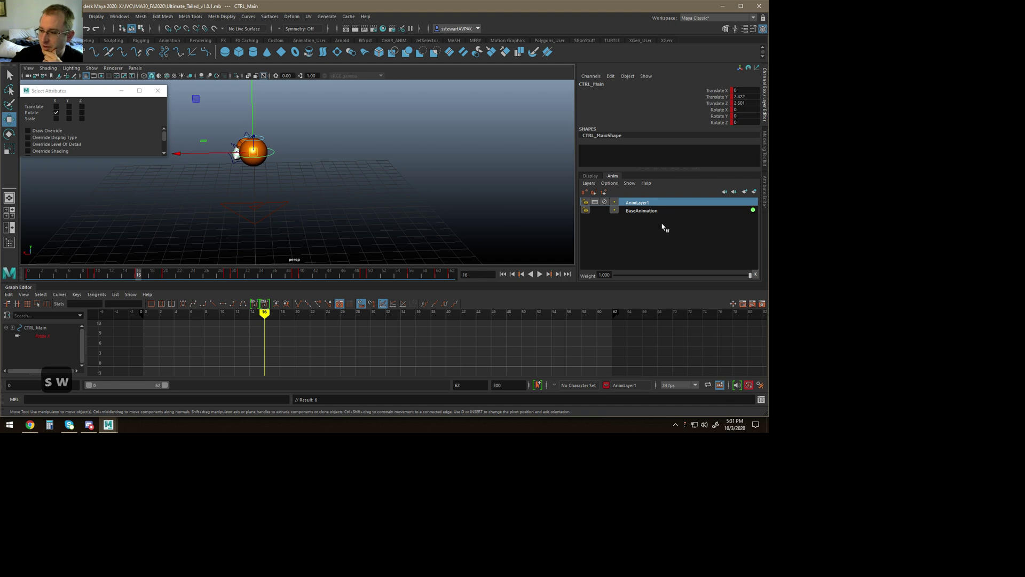
left_click(662, 227)
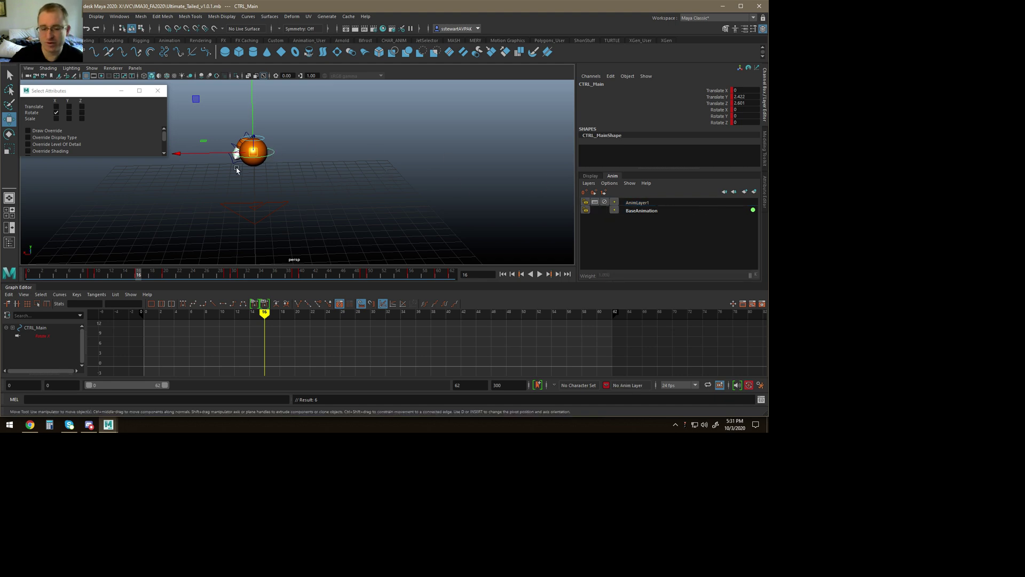
Step: Check which controls belong to AnimLayer1 by selecting a tail control, CTRL_Main and the layer's member objects
left_click(247, 134)
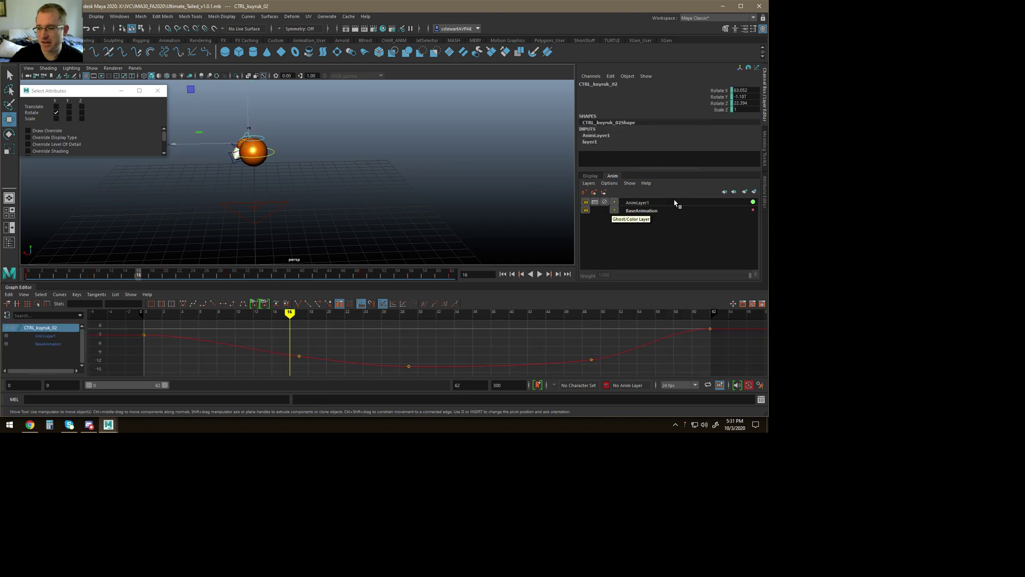
left_click(274, 154)
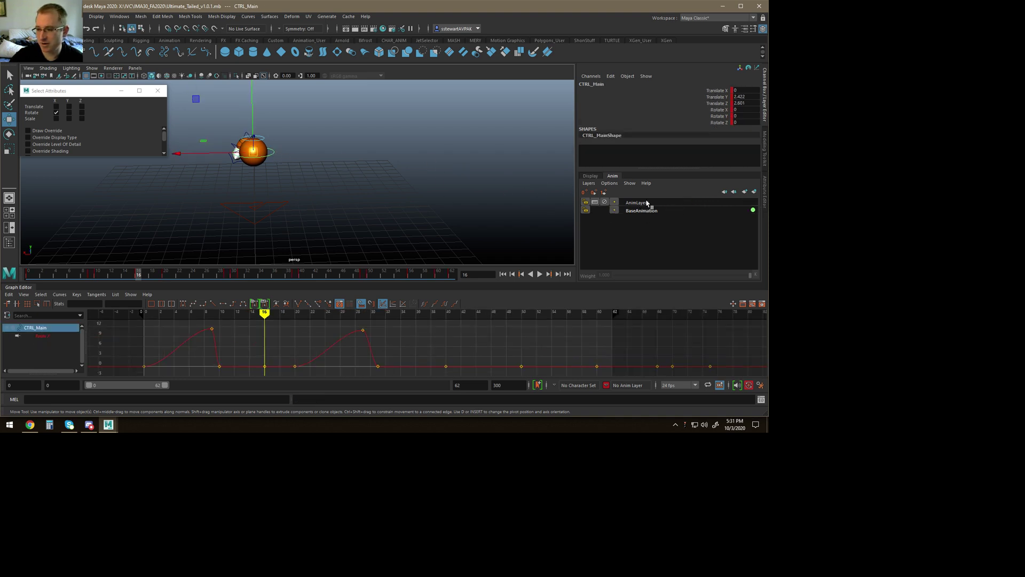
left_click_drag(365, 173, 506, 200, "alt")
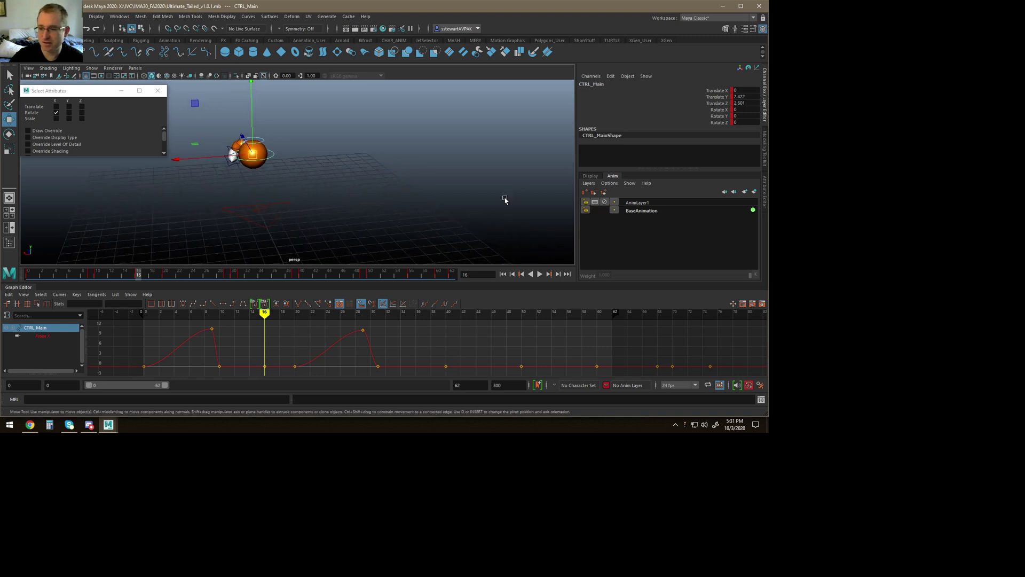
right_click(648, 203)
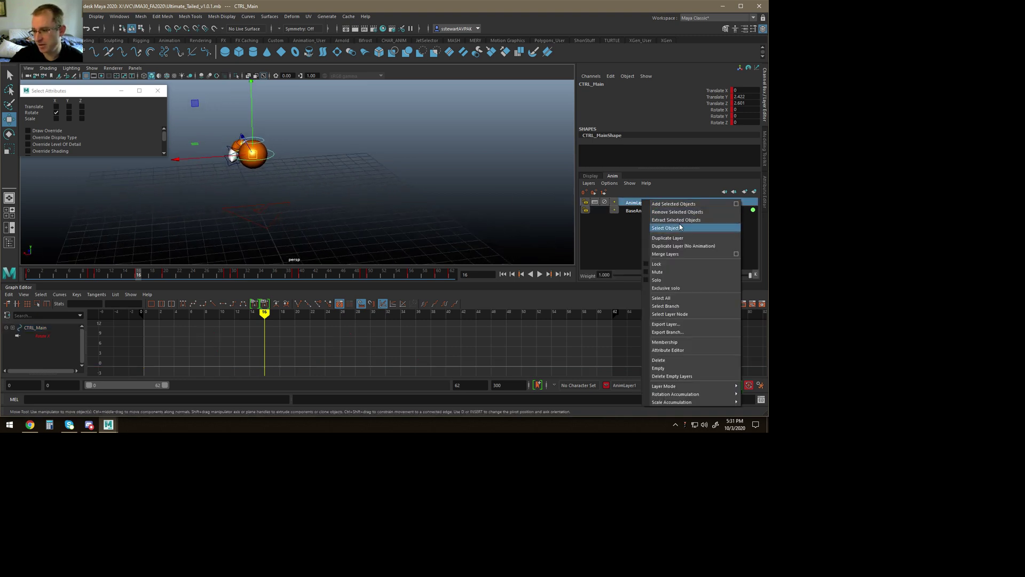
left_click(681, 228)
left_click_drag(317, 204, 267, 172, "alt")
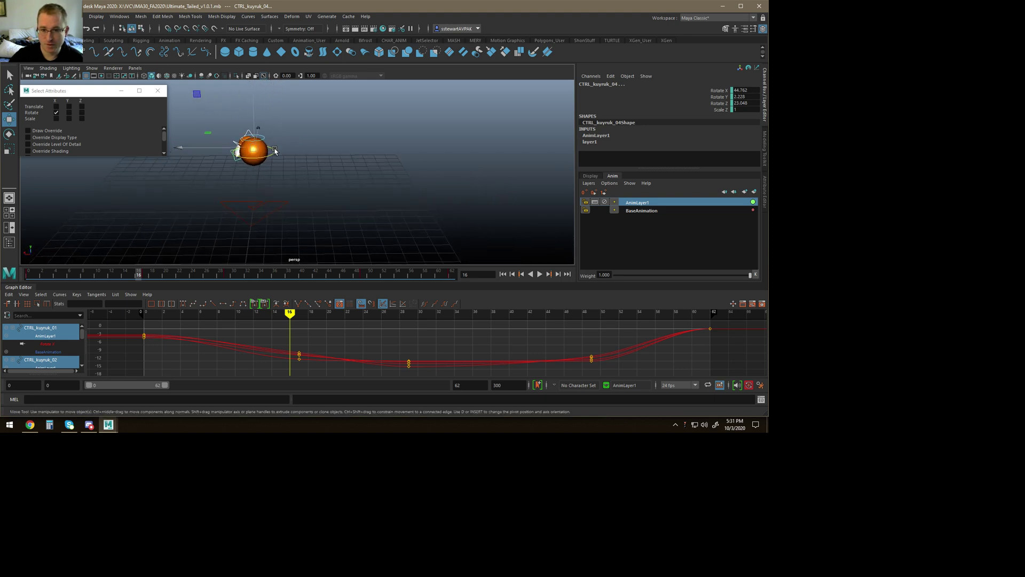
Step: Add the ball's CTRL_Main control to AnimLayer1
left_click(275, 151)
right_click(641, 203)
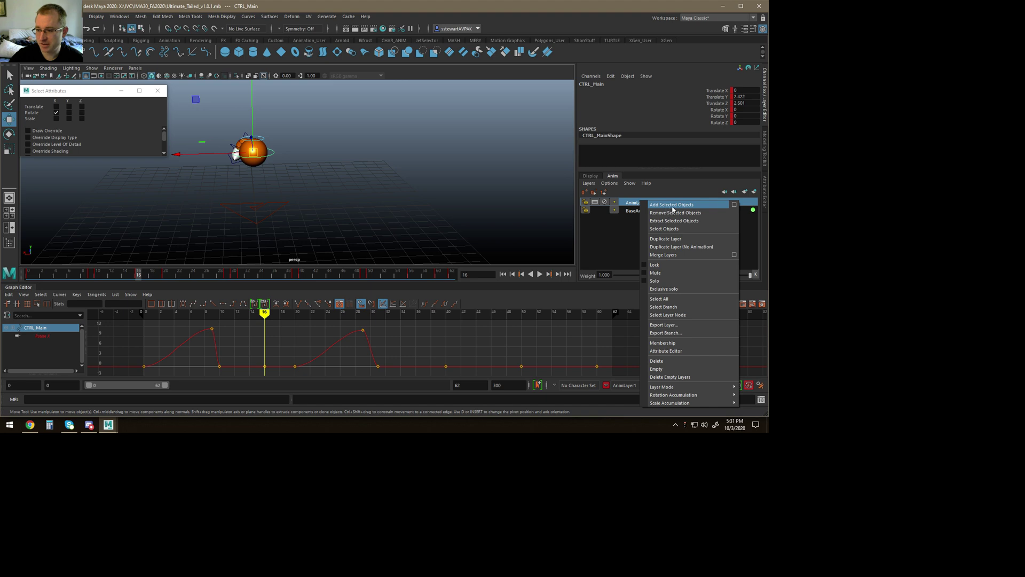
left_click(672, 205)
left_click_drag(361, 190, 336, 203, "alt")
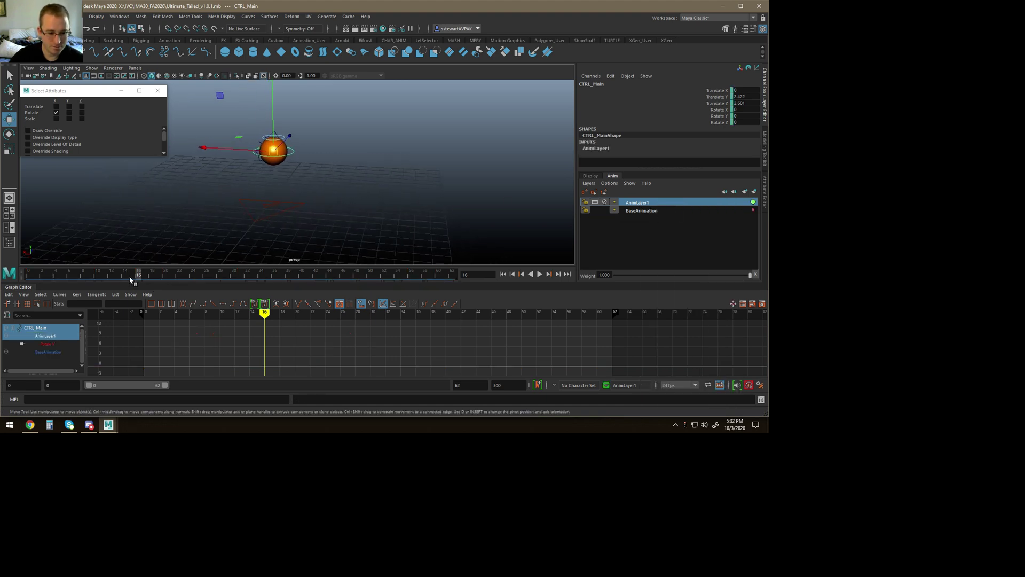
Step: Play the animation from frame 0 and examine the ball's path
left_click_drag(131, 273, 28, 273)
left_click_drag(183, 231, 258, 231, "alt")
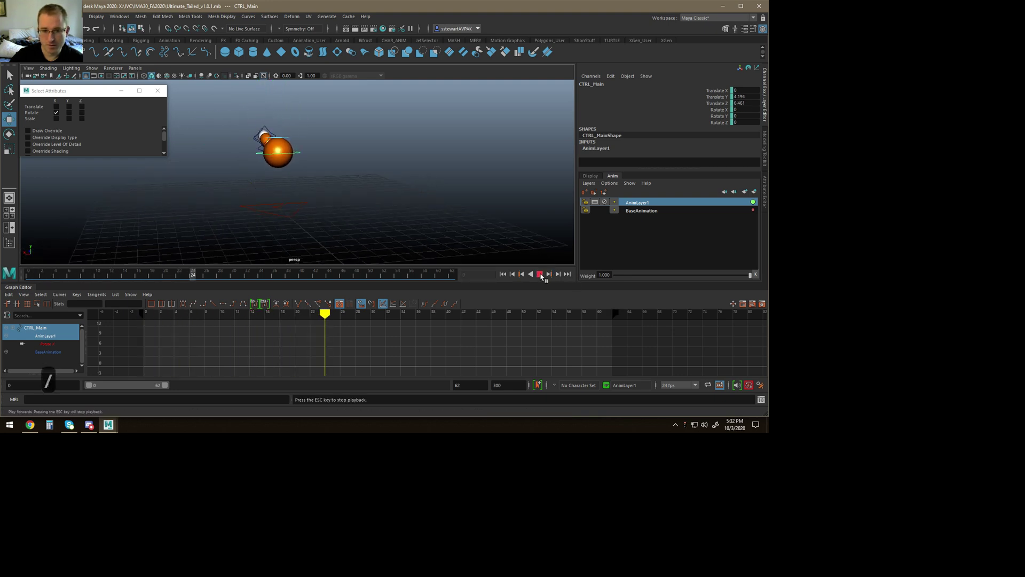
left_click(541, 275)
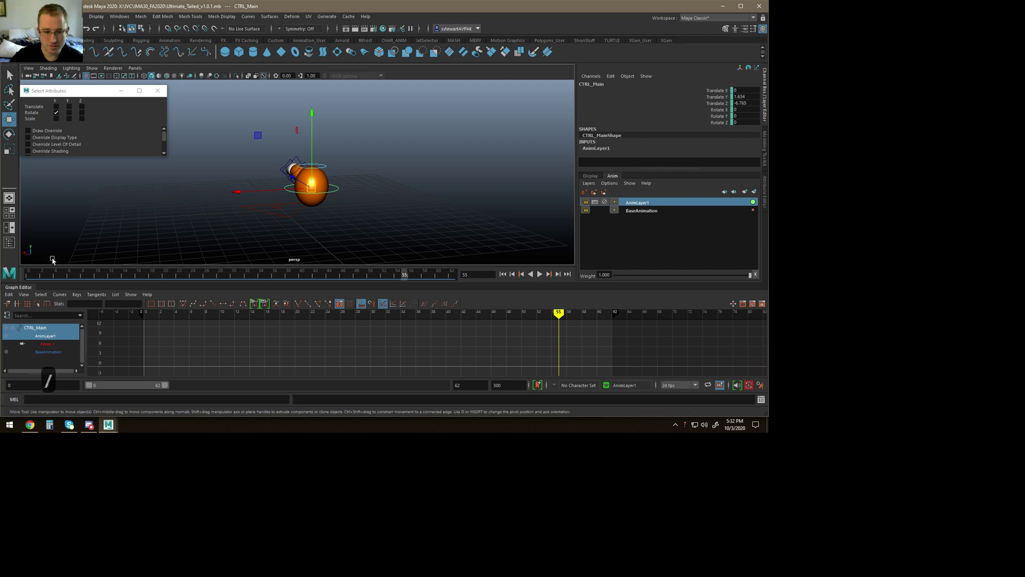
Step: Key CTRL_Main on AnimLayer1 at frame 0 and move it sideways to Translate X about -0.59 at frame 15
left_click_drag(93, 272, 0, 271)
left_click_drag(224, 233, 187, 237, "alt")
key("s")
left_click_drag(39, 274, 130, 266)
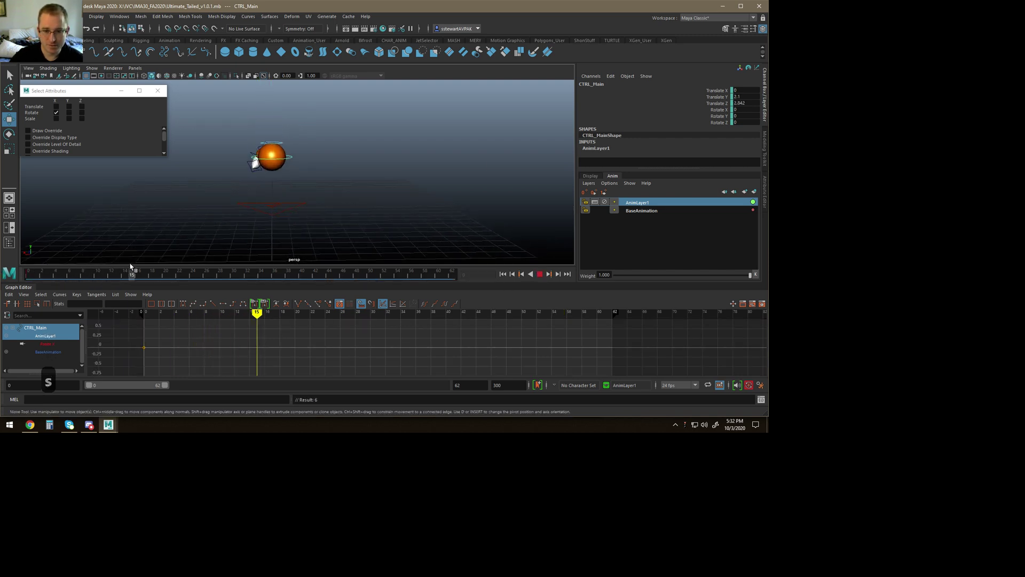
left_click_drag(234, 158, 242, 158)
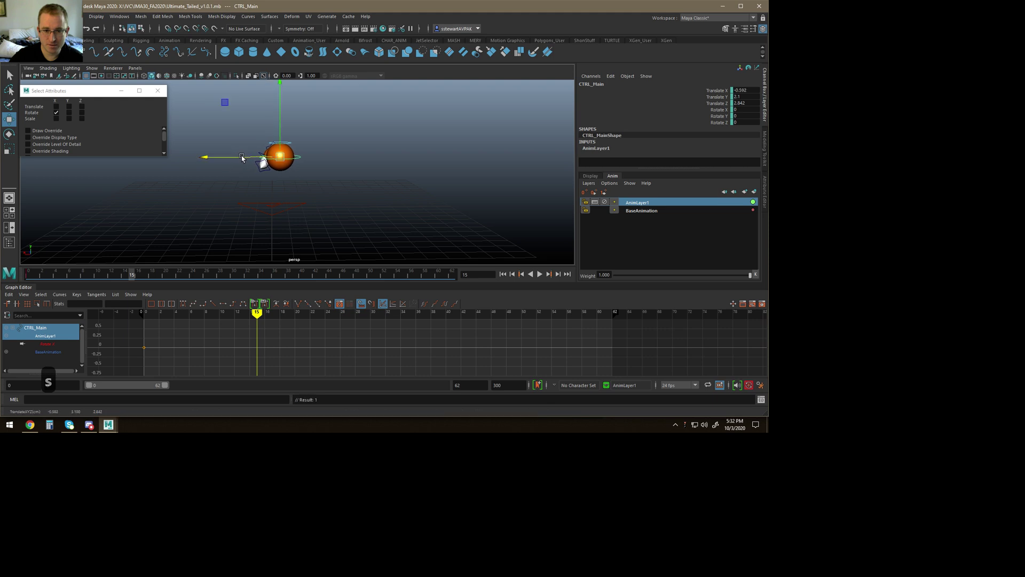
Step: Offset CTRL_Main sideways to Translate X about 0.91 at frame 0 and about 0 at frame 35
left_click_drag(134, 276, 28, 274)
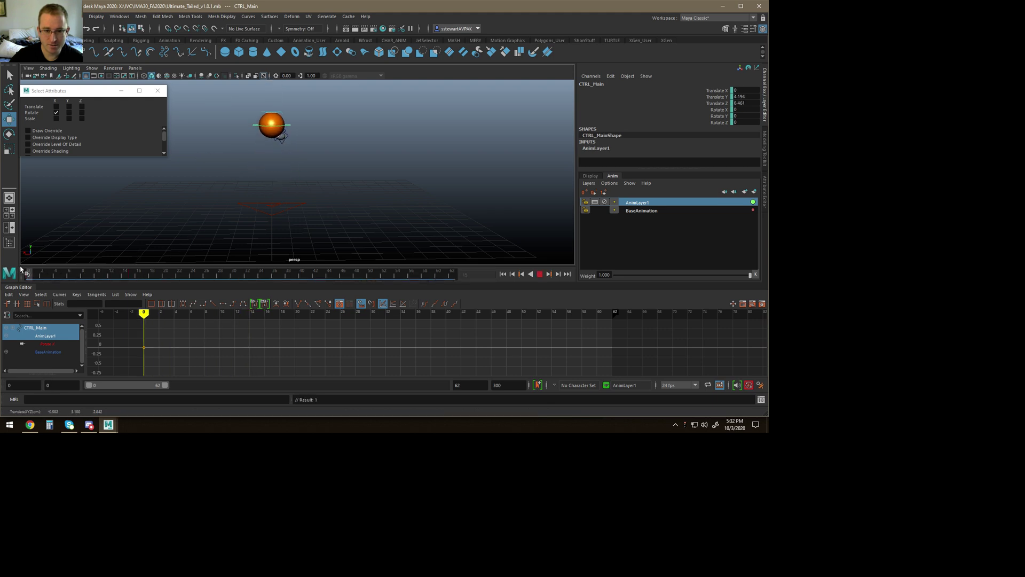
left_click_drag(35, 274, 271, 274)
left_click_drag(250, 174, 210, 197)
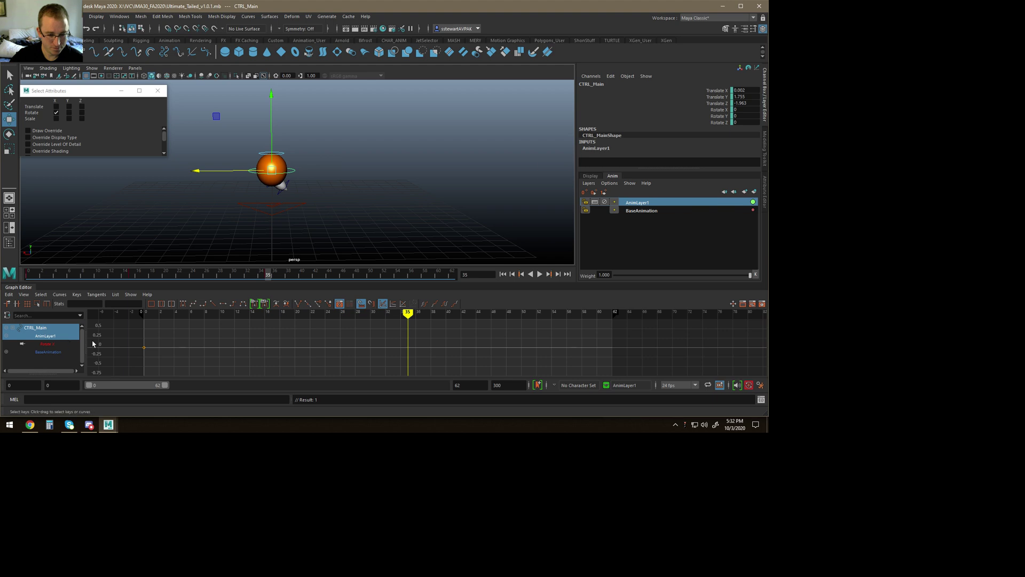
Step: Switch the graph filter from Rotate X to Translate X and select CTRL_Main's Translate X curve on AnimLayer1
left_click(57, 113)
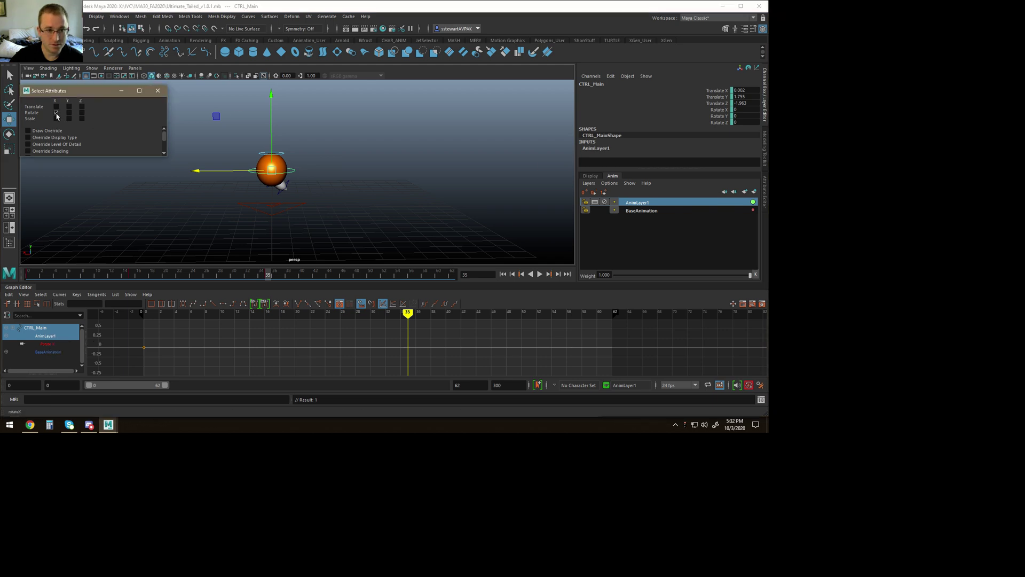
left_click(57, 107)
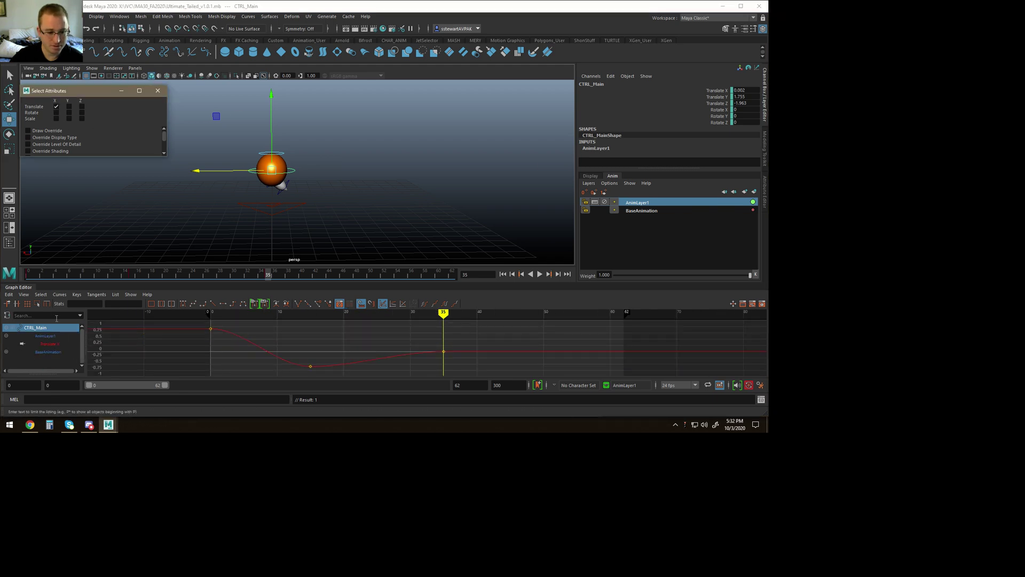
left_click(63, 345)
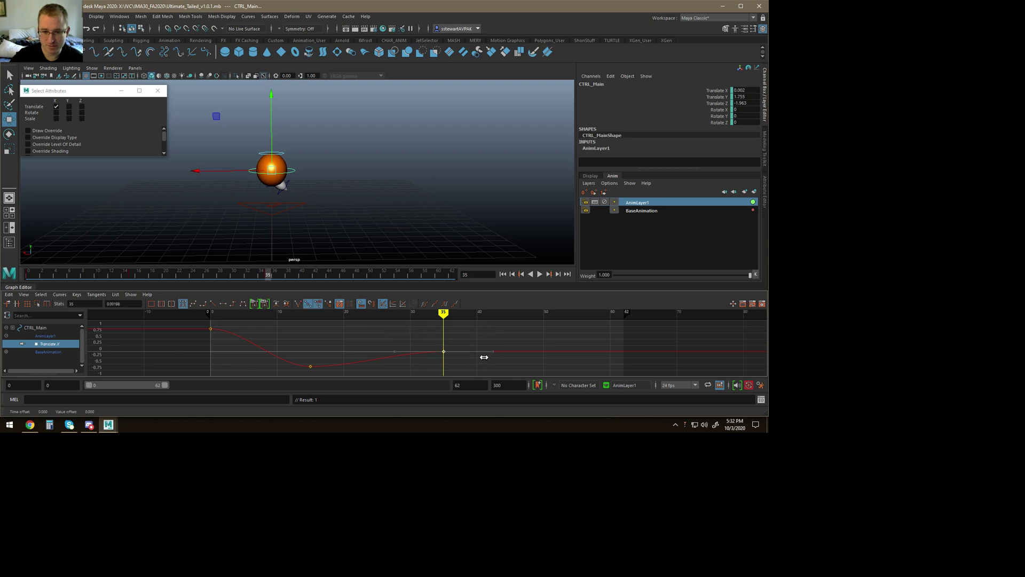
Step: Shift the frame 35 Translate X key to frame 32, keeping its value, and key CTRL_Main at frame 62
middle_click_drag(484, 357, 472, 333, "shift")
key("ctrl+z")
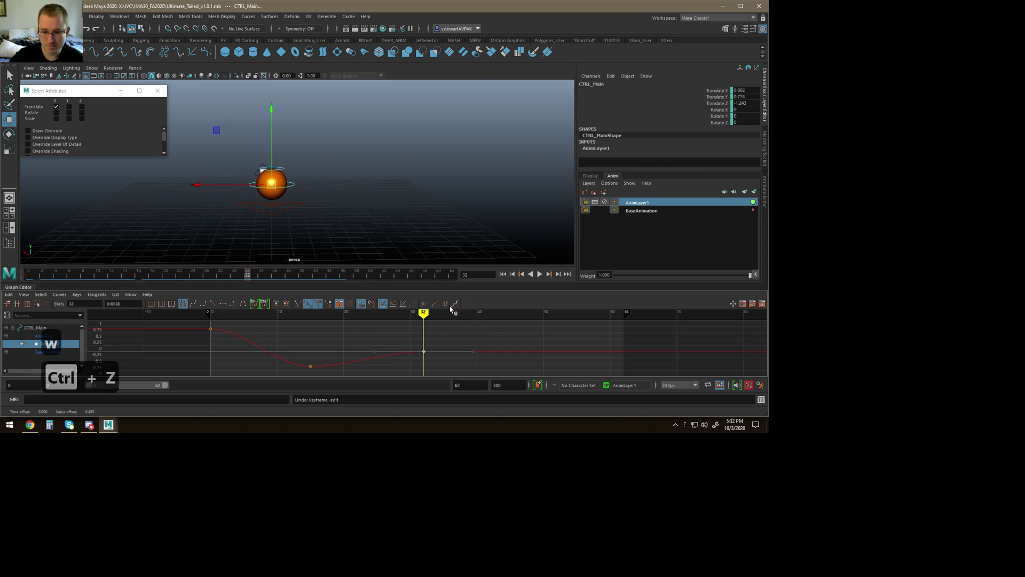
key("alt+v")
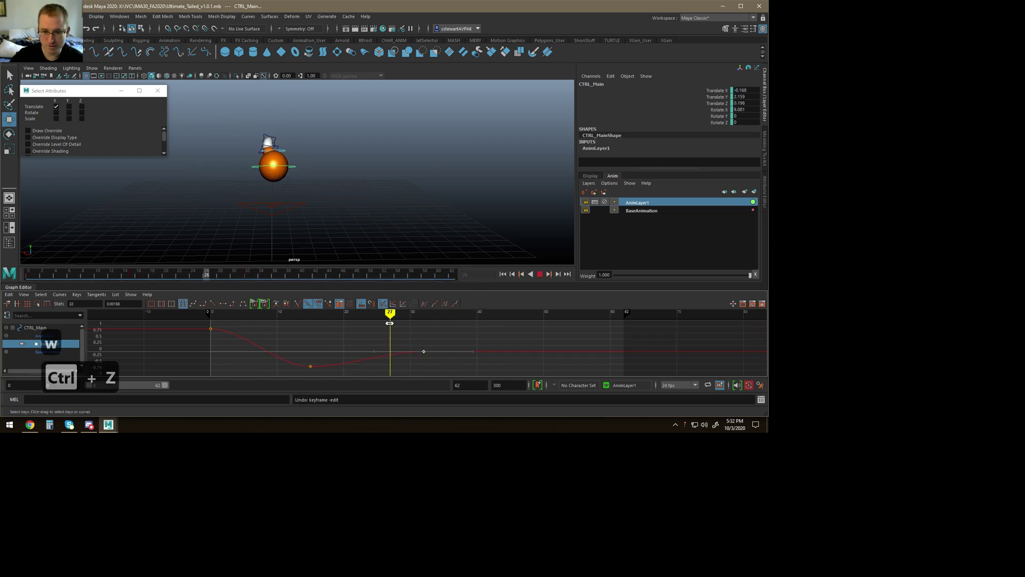
key("s")
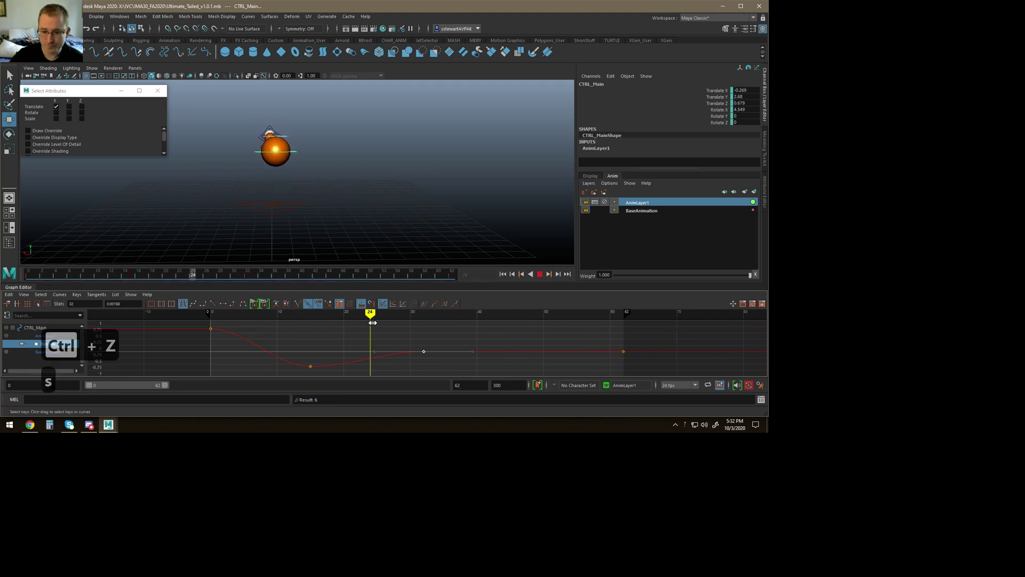
key("alt+v")
Step: Lower the Translate X key at frame 0 to about 0.465 and review the motion
left_click_drag(255, 329, 185, 348)
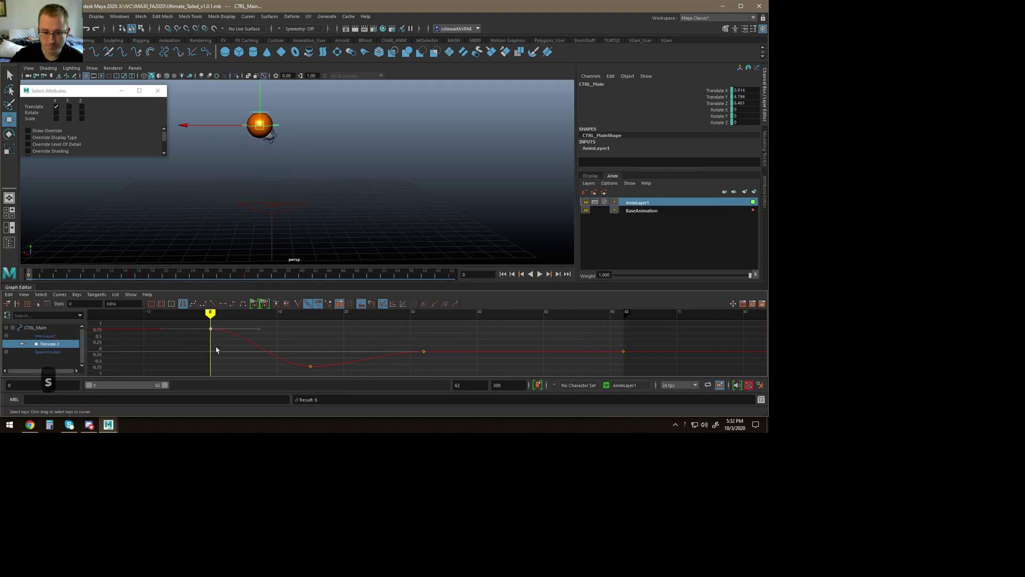
mouse_move(216, 346)
middle_mouse_down("shift")
mouse_move(217, 367)
mouse_move(231, 337)
middle_mouse_up("shift")
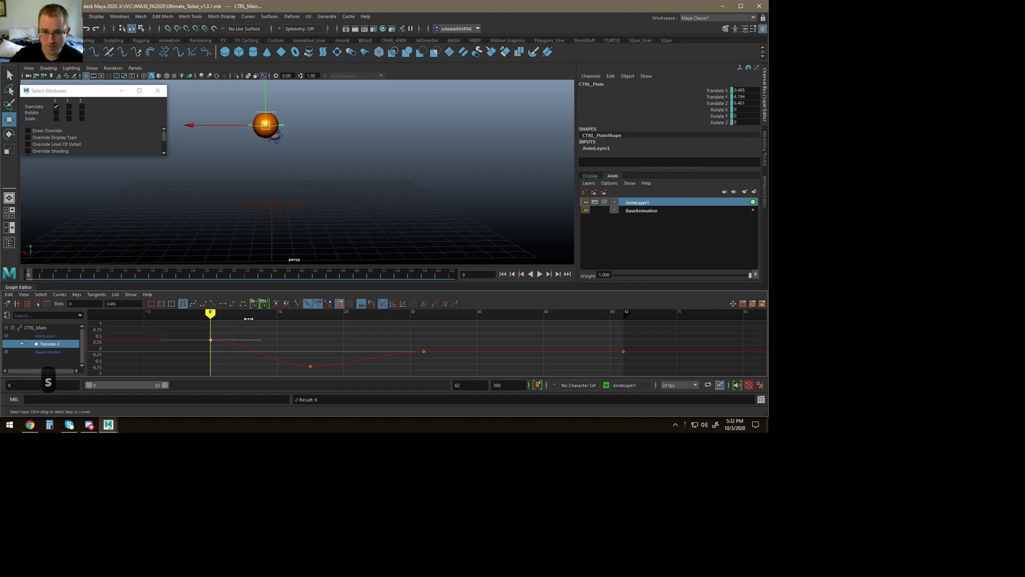
key("alt+v")
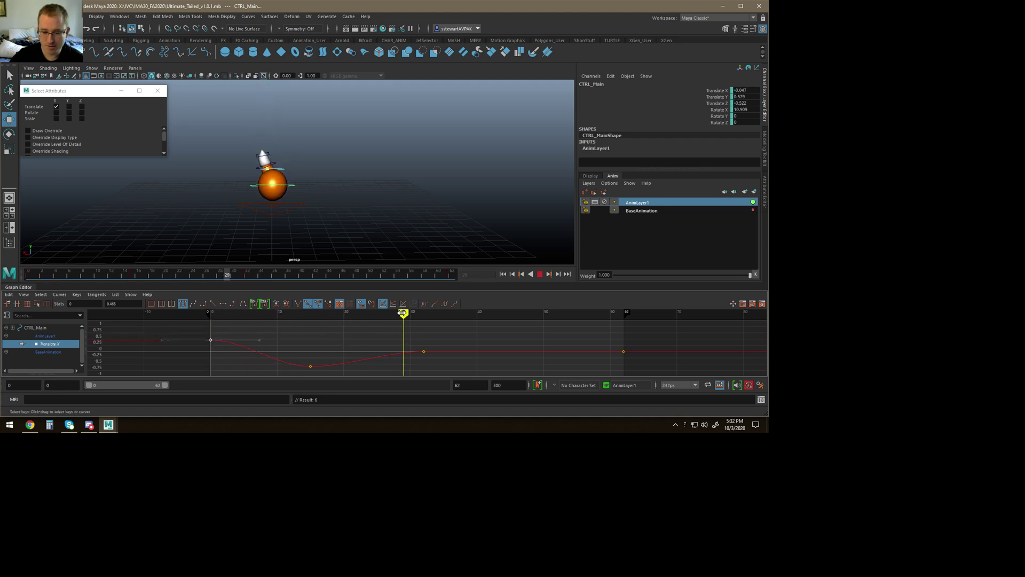
Step: Move the Translate X key at frame 15 to frame 10, where the ball lands
left_click_drag(232, 318, 275, 321)
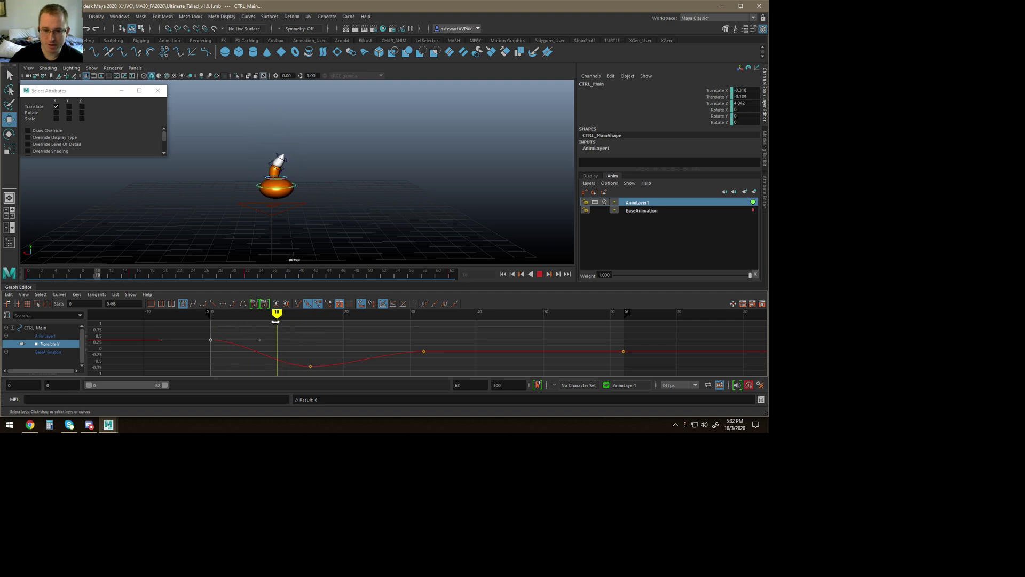
left_click(310, 367)
key("alt+period")
middle_click_drag(297, 339, 286, 340, "shift")
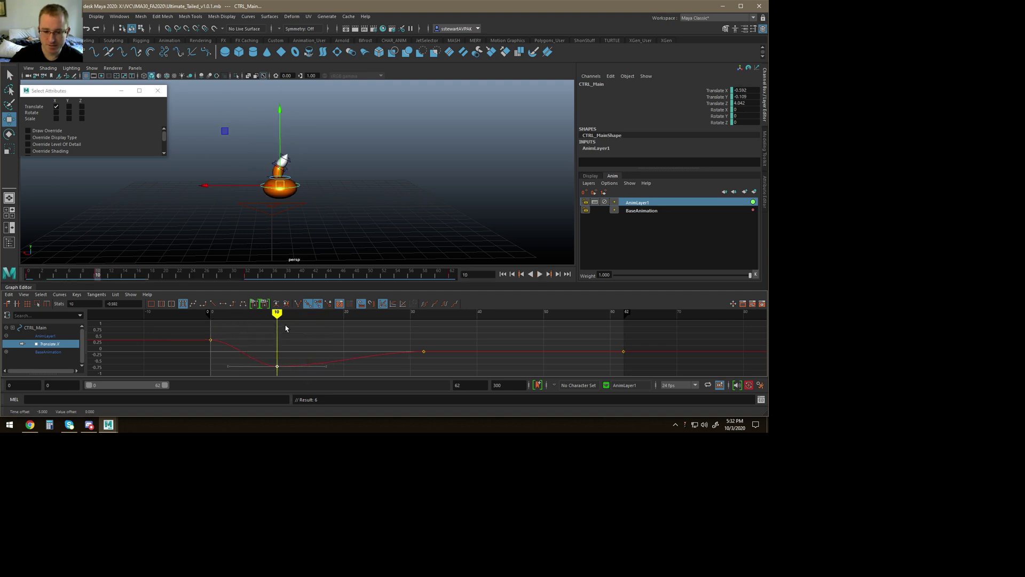
Step: Move the Translate X key at frame 32 to frame 29 and raise it to about 0.89
key("alt+v")
left_click_drag(277, 313, 409, 314)
left_click_drag(434, 375, 433, 375)
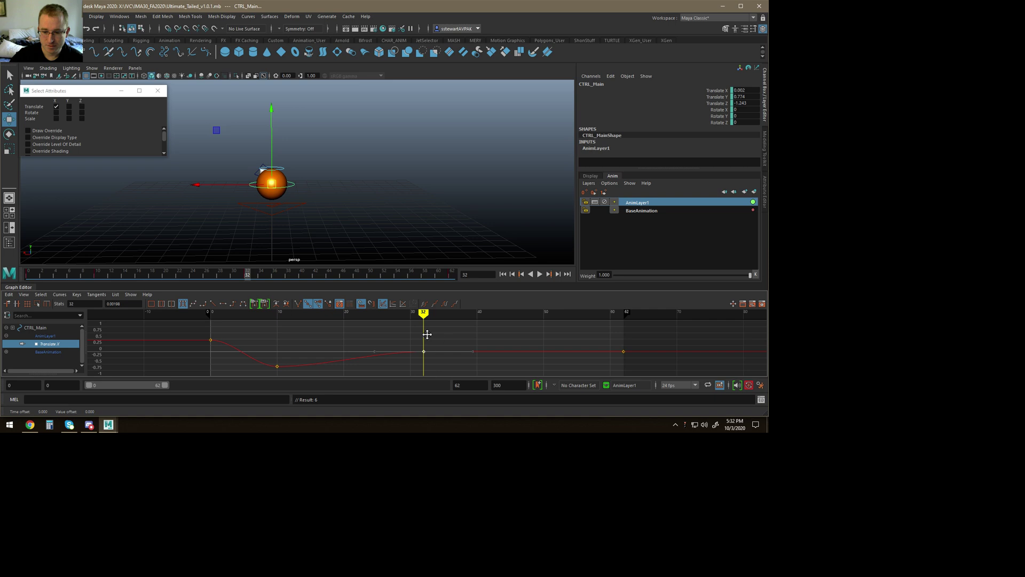
middle_click_drag(418, 333, 417, 333)
left_click_drag(408, 316, 414, 355)
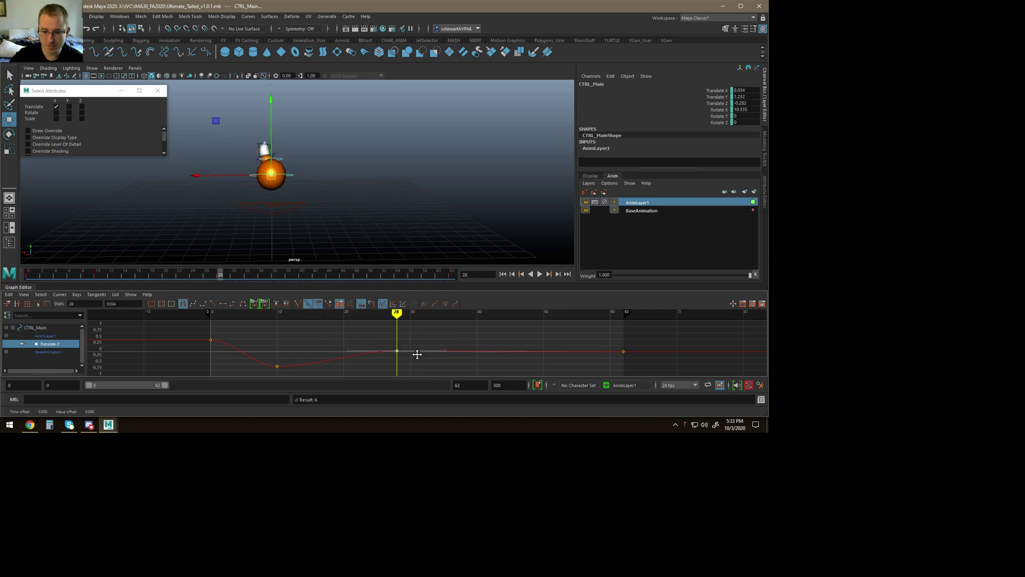
middle_click_drag(416, 354, 418, 333)
Step: Key Translate X at frame 49 at about -0.6 and raise the frame 62 key slightly above zero
left_click_drag(404, 315, 207, 318)
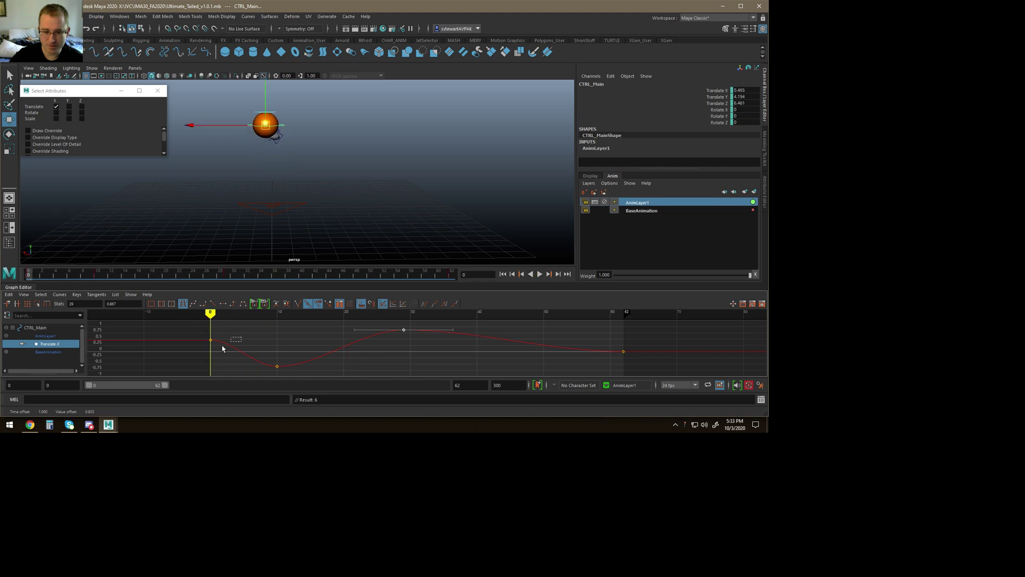
mouse_move(211, 314)
left_mouse_down()
mouse_move(322, 330)
mouse_move(277, 336)
mouse_move(355, 340)
mouse_move(277, 345)
mouse_move(300, 320)
mouse_move(536, 319)
mouse_move(524, 354)
left_mouse_up()
left_click(277, 366)
middle_click_drag(534, 343, 534, 367)
left_click_drag(538, 316, 622, 314)
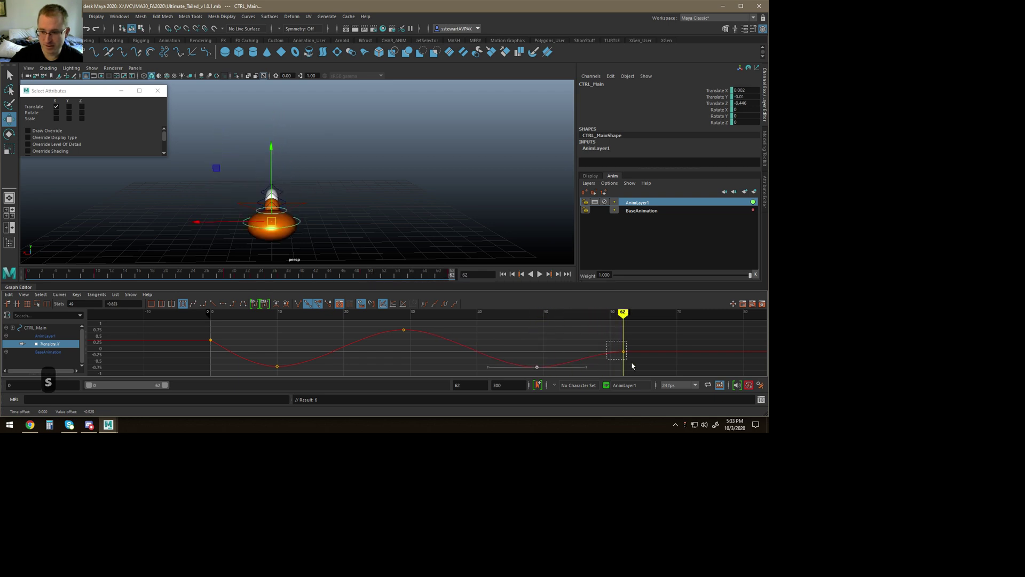
left_click_drag(621, 358, 642, 369)
middle_click_drag(643, 369, 642, 361)
Step: Select all of CTRL_Main's Translate X keys and set their tangents to linear
left_click_drag(428, 312, 210, 313)
left_click(269, 365)
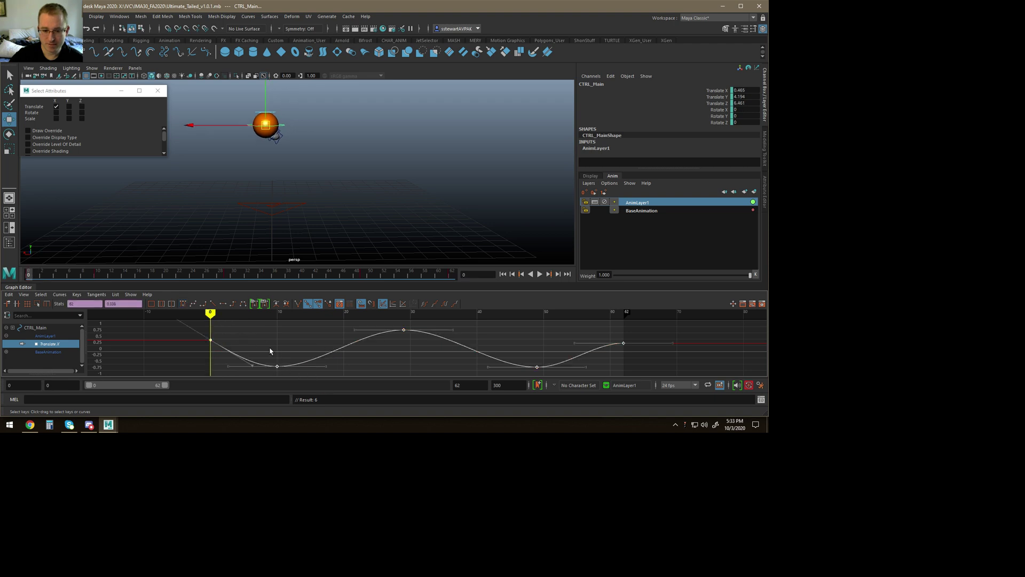
left_click(272, 340)
left_click_drag(192, 327, 685, 378)
left_click(213, 304)
left_click(342, 330)
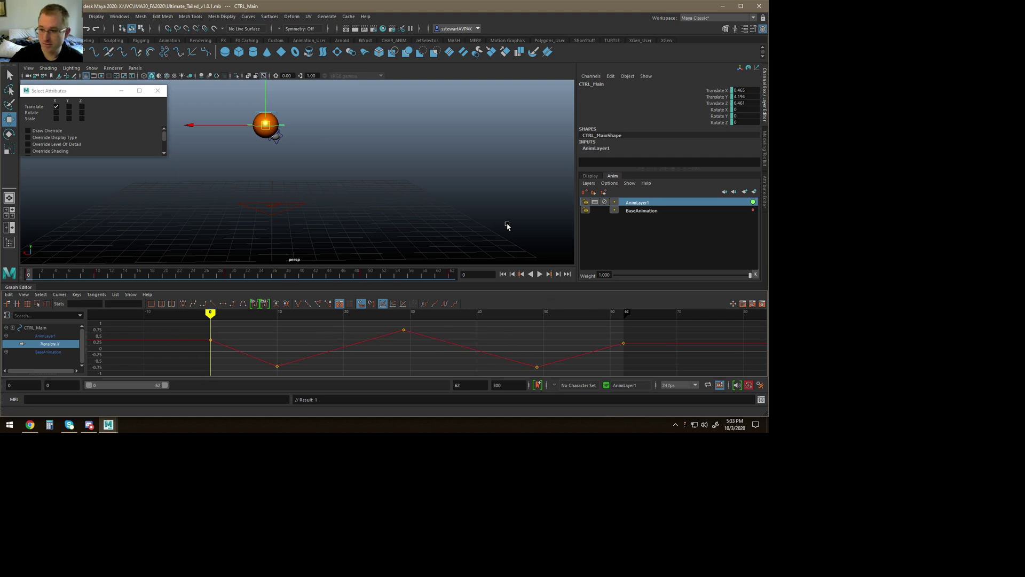
Step: Invert CTRL_Main's Translate X curve by scaling all its keys vertically to negative, and shift the keys so frame 0 sits at about -0.03
left_click(540, 274)
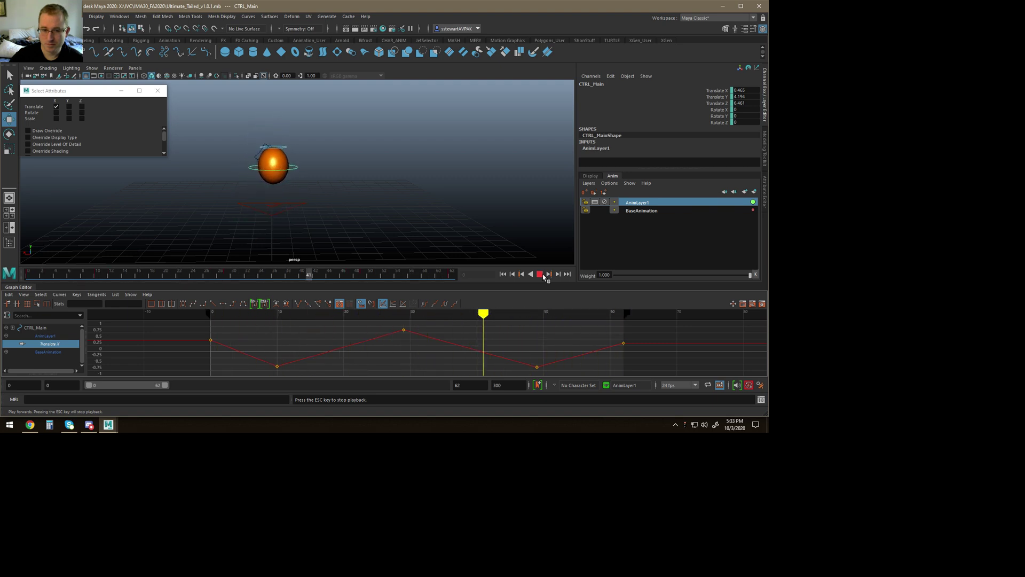
left_click(540, 274)
left_click_drag(335, 312, 445, 282)
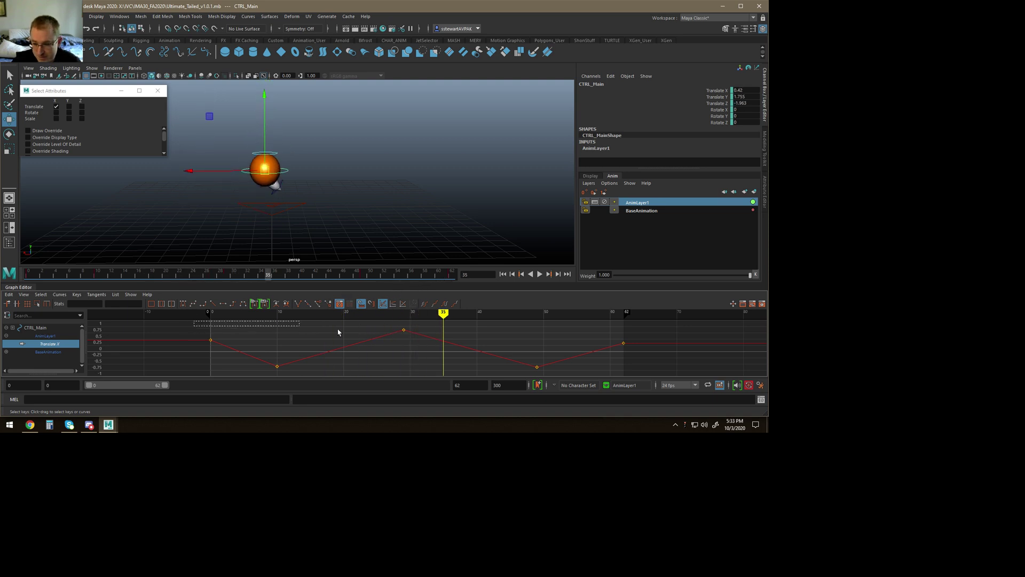
left_click_drag(693, 377, 693, 378)
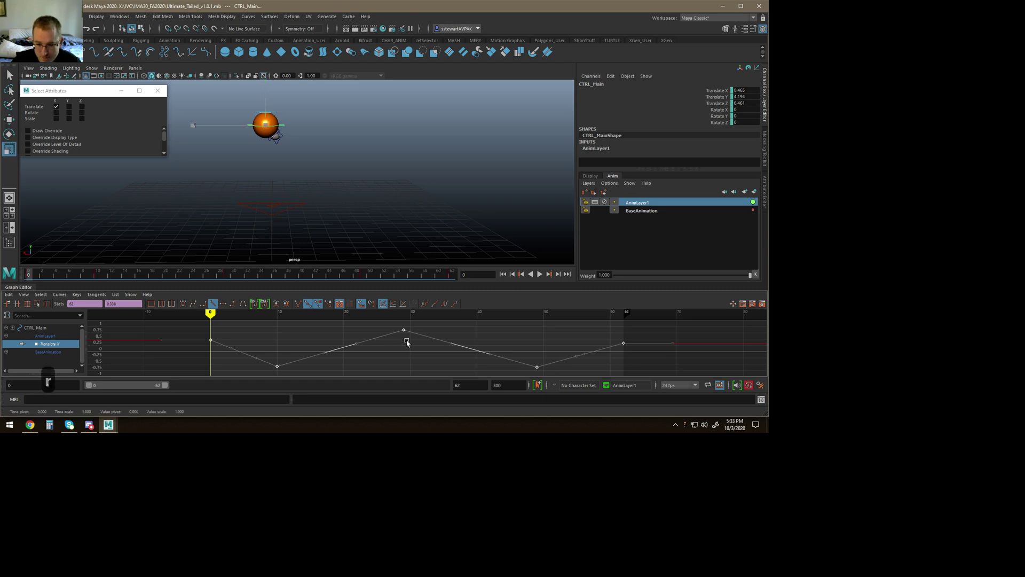
middle_click_drag(407, 342, 409, 373, "shift")
key("w")
middle_click_drag(367, 343, 370, 360, "shift")
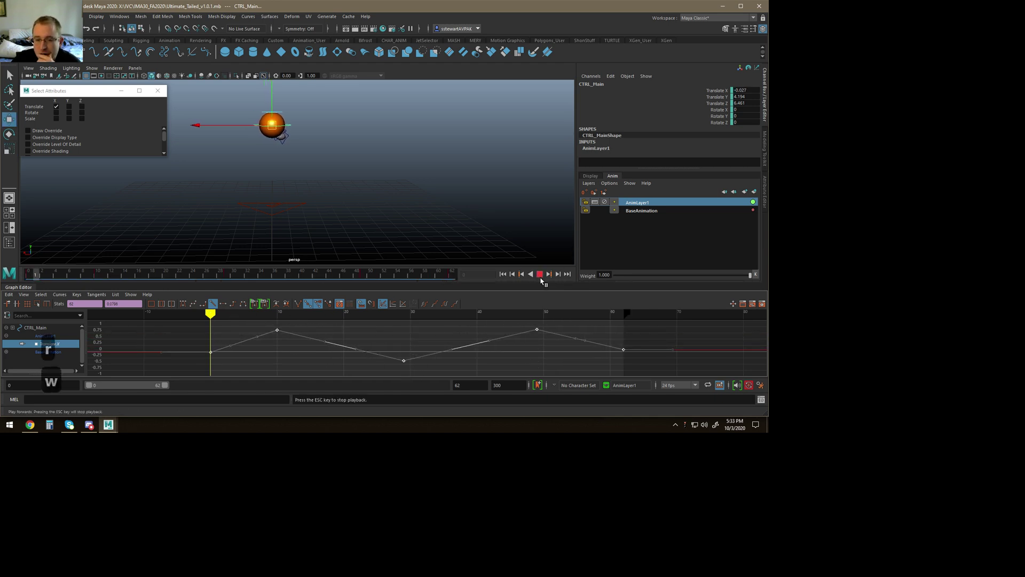
Step: Play the animation and hide the NURBS curves in the perspective view
left_click(540, 276)
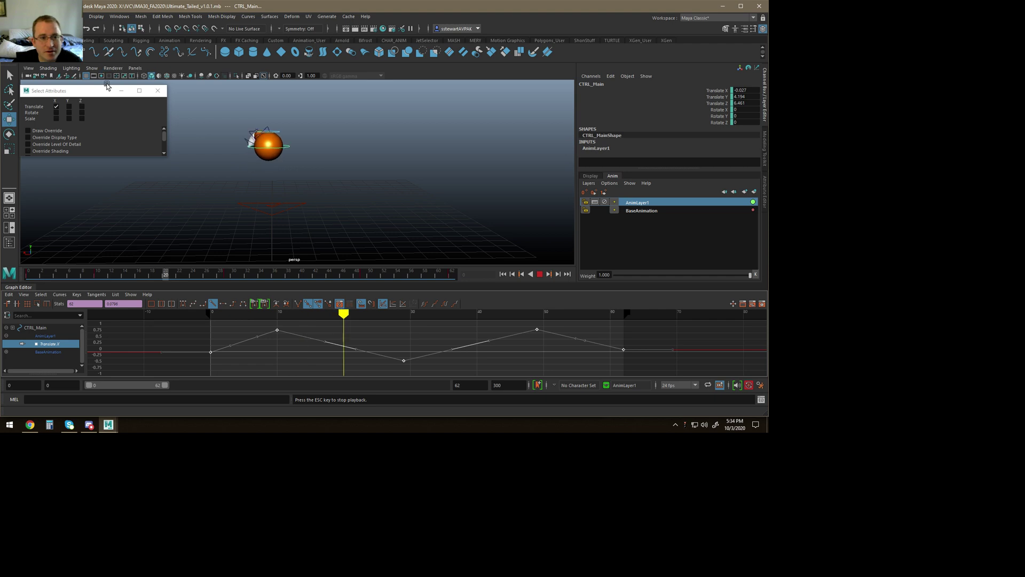
left_click(92, 68)
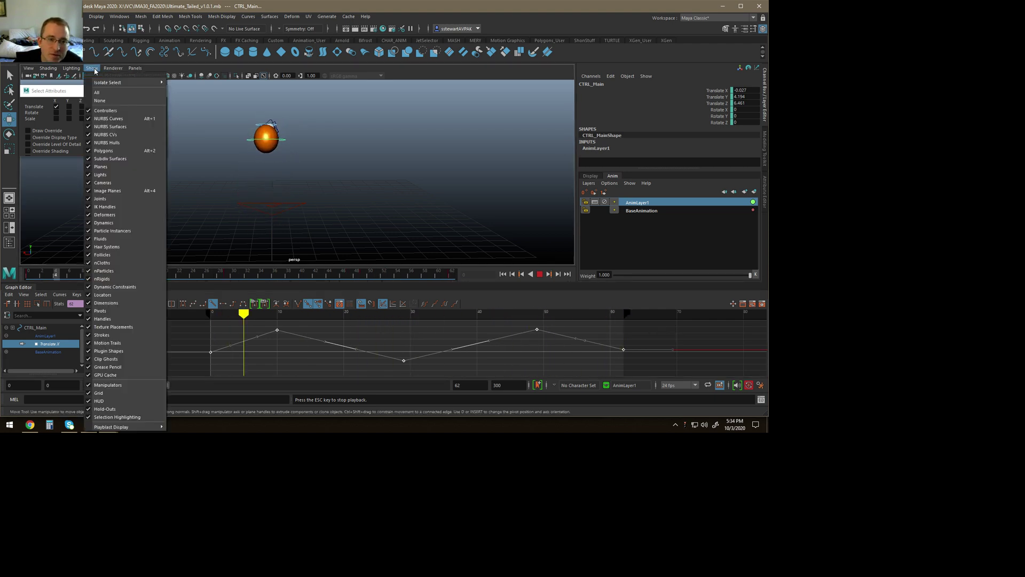
left_click(128, 122)
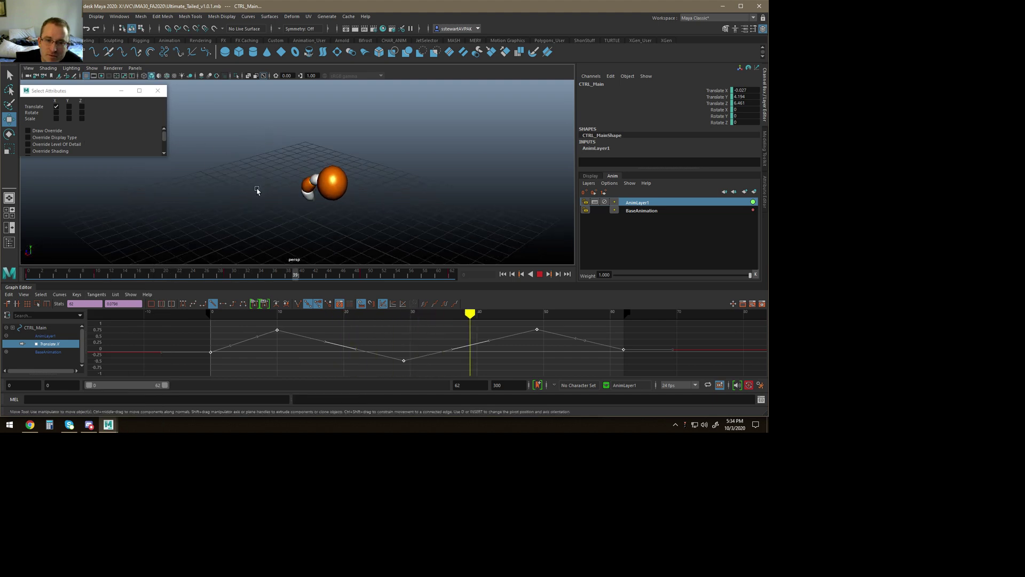
Step: Examine the looping bounce, side-to-side movement and tail overlap from several camera angles
mouse_move(245, 179)
left_mouse_down("alt")
mouse_move(396, 190)
mouse_move(319, 200)
mouse_move(441, 213)
mouse_move(319, 197)
mouse_move(423, 216)
mouse_move(378, 235)
left_mouse_up("alt")
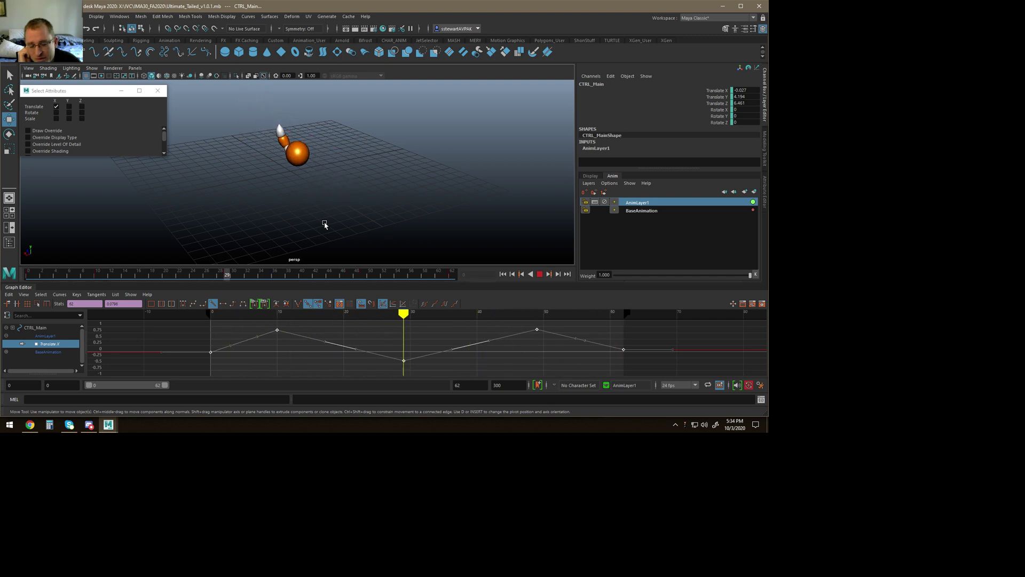
mouse_move(320, 236)
left_mouse_down("alt")
mouse_move(307, 213)
mouse_move(331, 222)
left_mouse_up("alt")
middle_click_drag(332, 222, 483, 226, "alt")
mouse_move(341, 216)
left_mouse_down("alt")
mouse_move(400, 222)
mouse_move(318, 190)
mouse_move(415, 187)
mouse_move(383, 235)
mouse_move(355, 227)
left_mouse_up("alt")
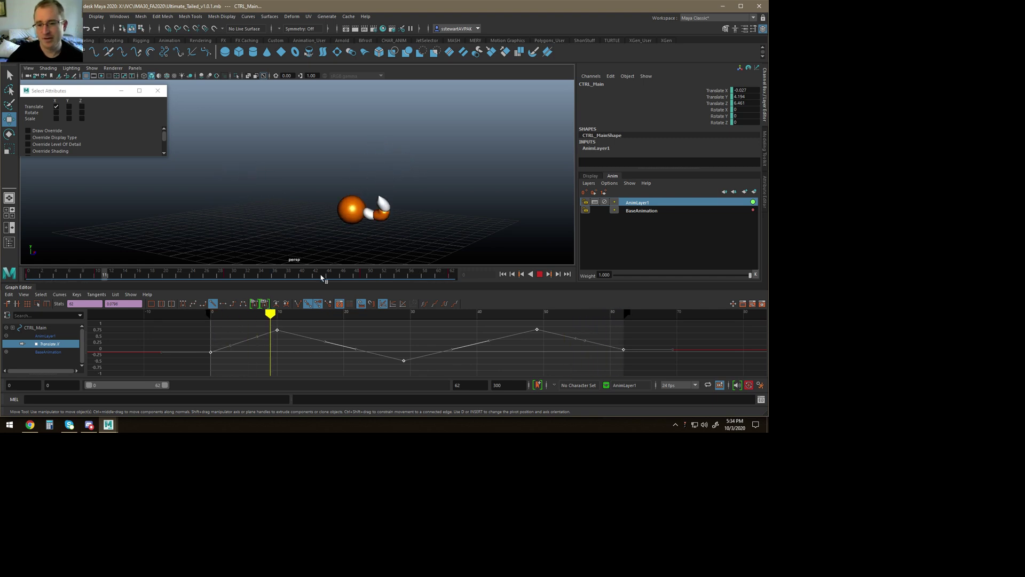
left_click_drag(332, 245, 316, 243, "alt")
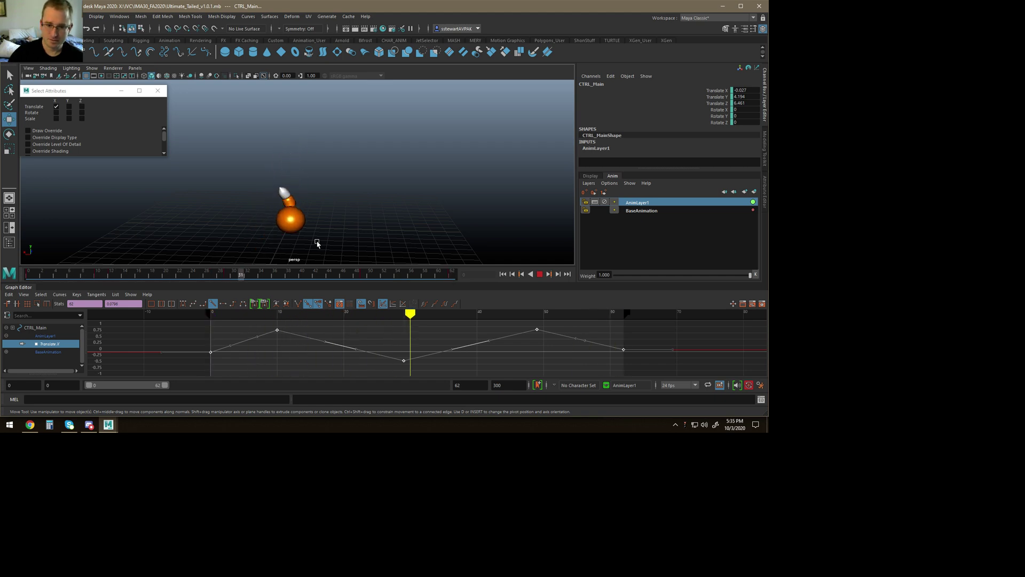
left_click_drag(340, 234, 281, 234, "alt")
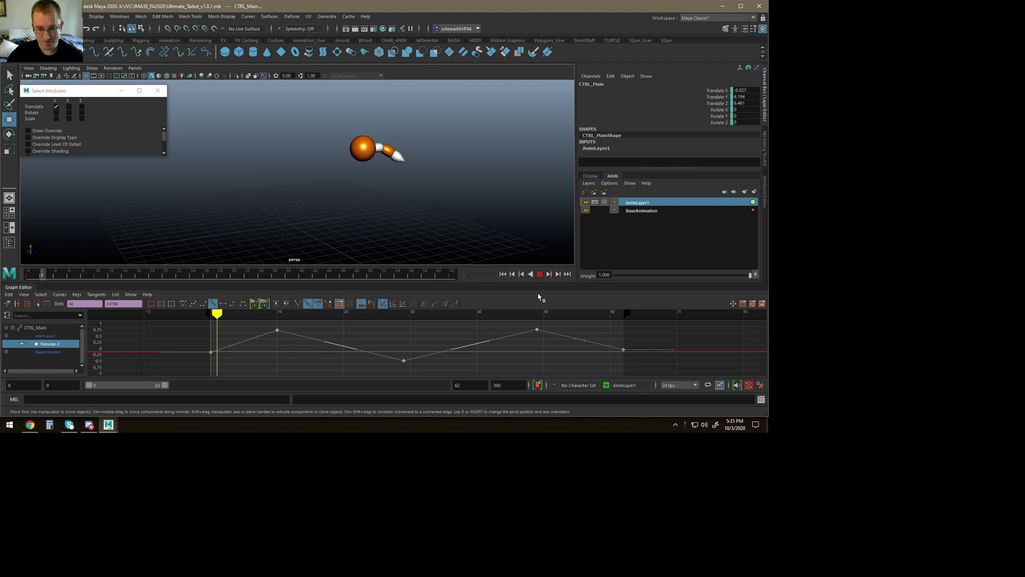